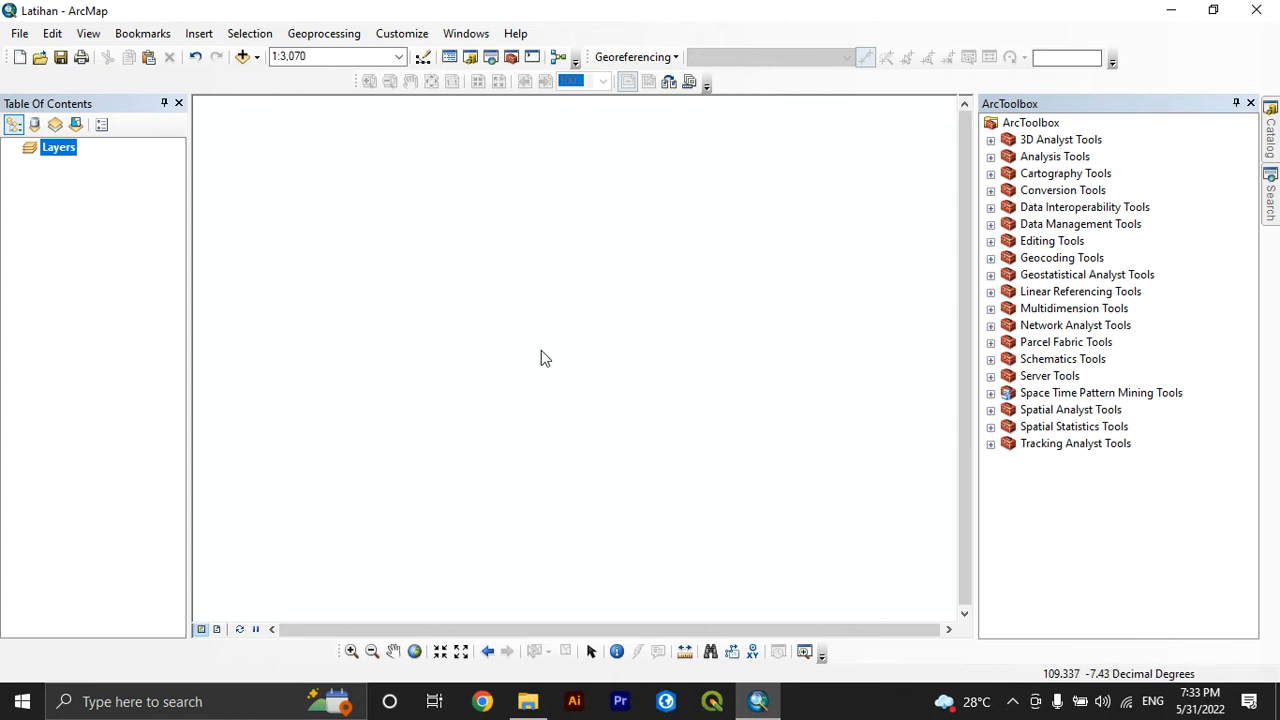
{"action": "left_click", "coordinate": [18, 36]}
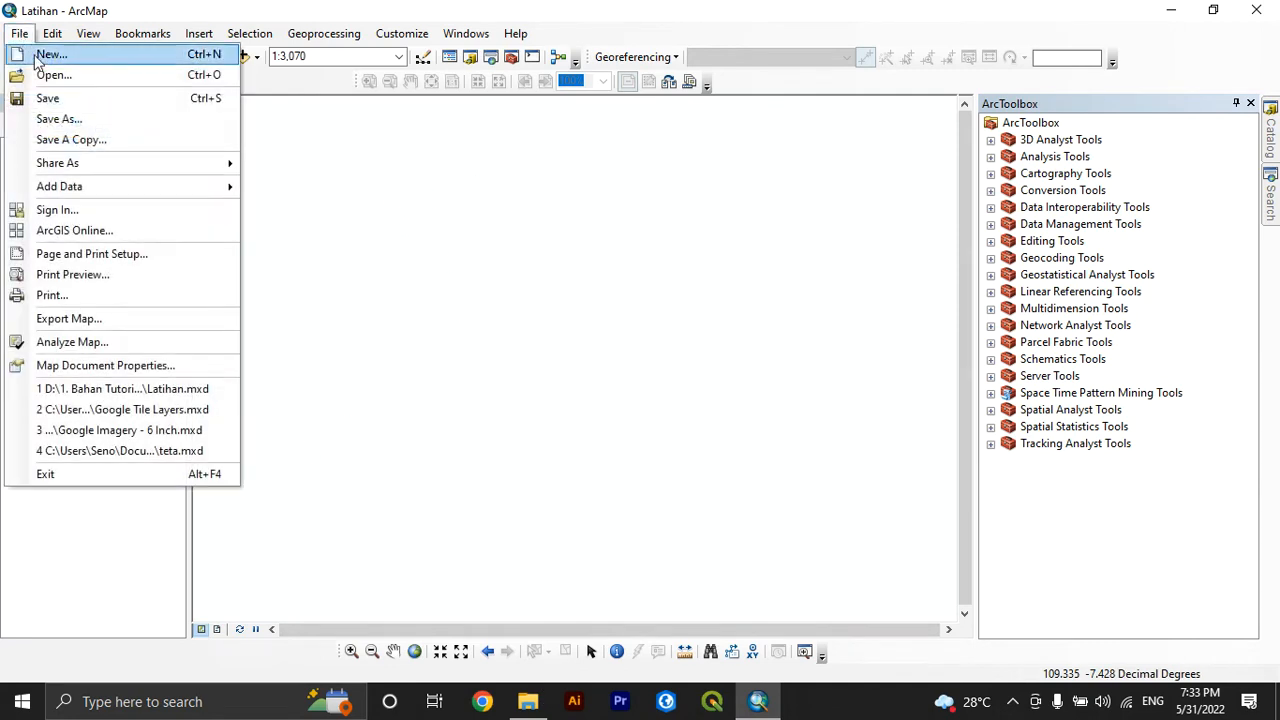
{"action": "left_click", "coordinate": [58, 119]}
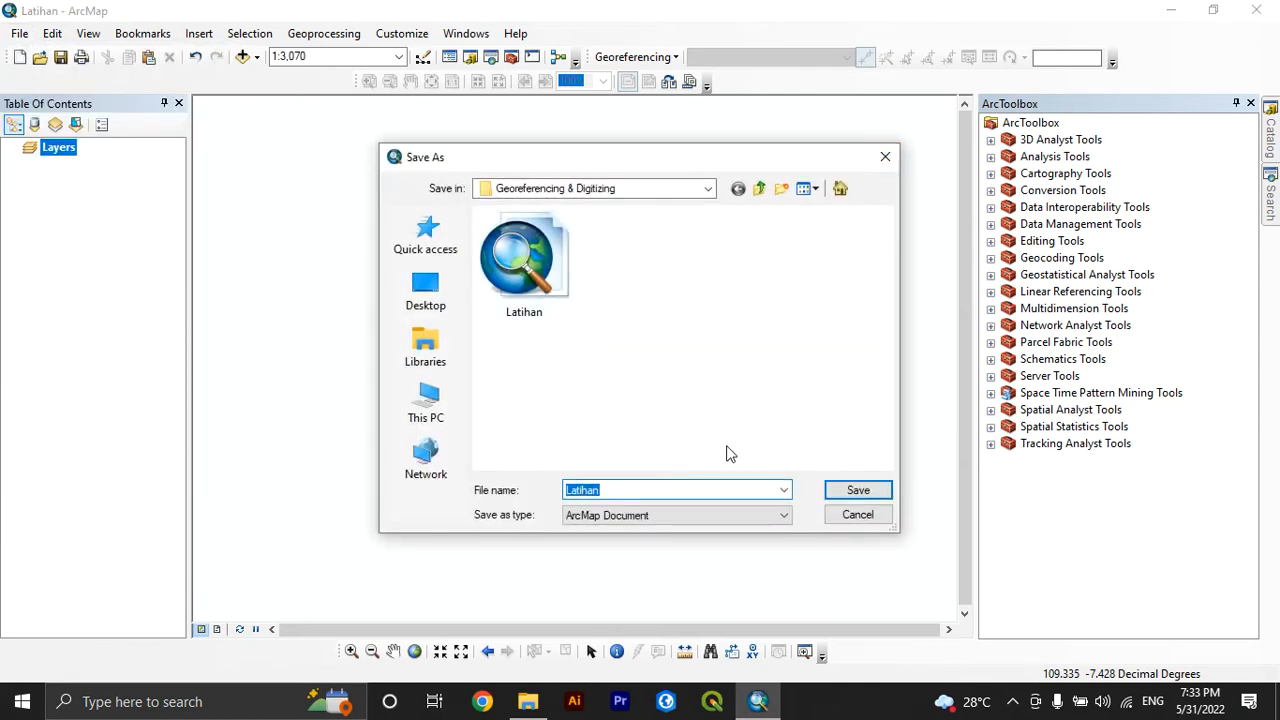
{"action": "left_click", "coordinate": [885, 157]}
Switch to File Explorer and inspect the coordinate grid labels of the Peta Analog image in the Georeferencing & Digitizing folder
{"action": "left_click", "coordinate": [528, 702]}
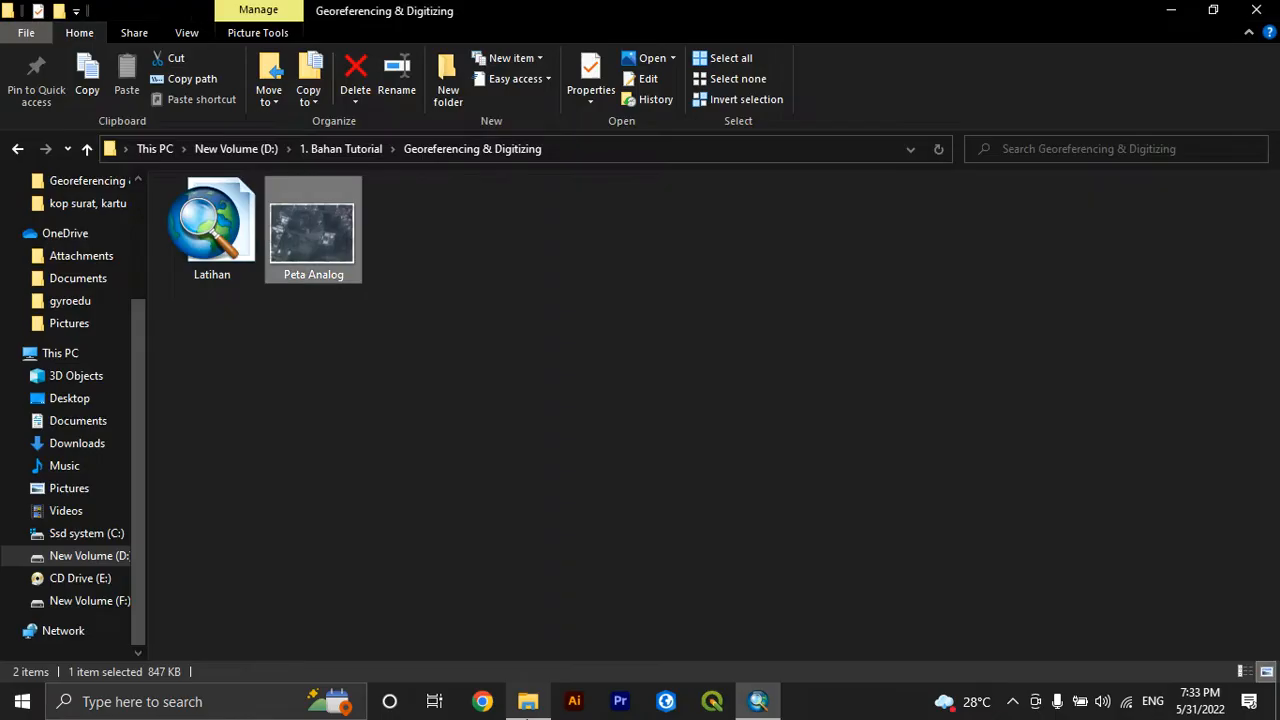
{"action": "left_click", "coordinate": [401, 312]}
{"action": "double_click", "coordinate": [361, 280]}
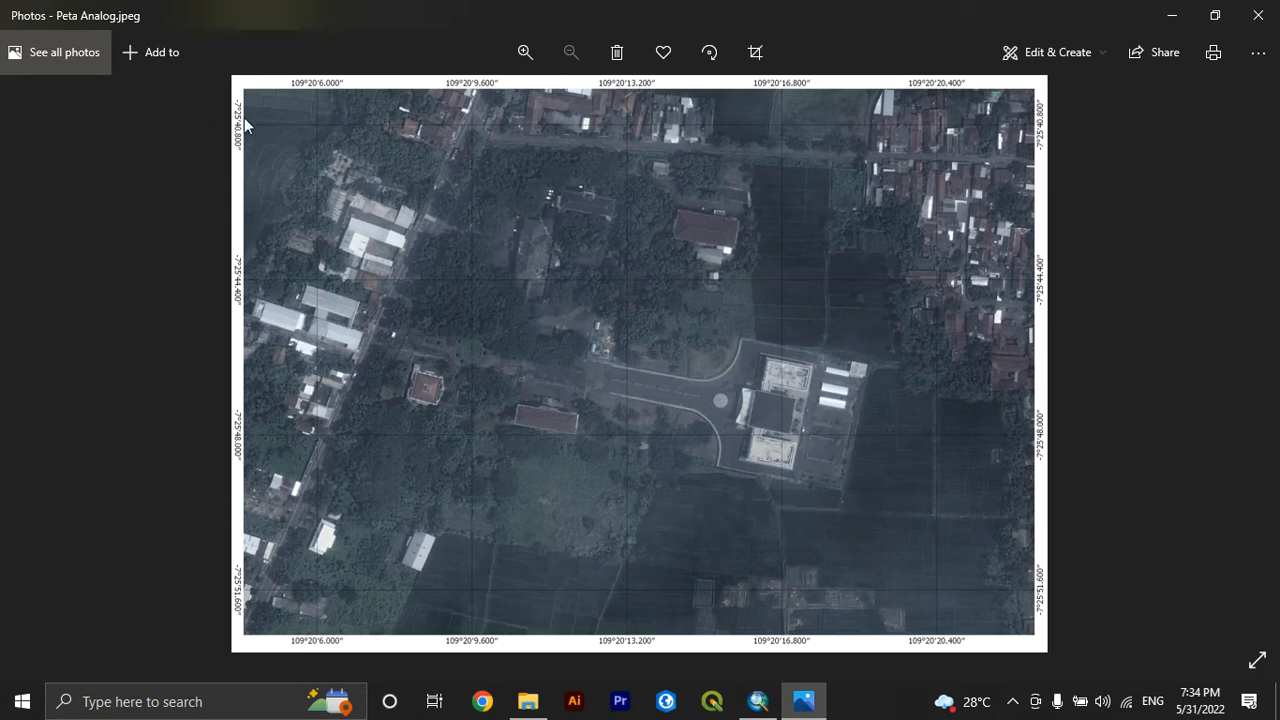
{"action": "scroll", "coordinate": [238, 89], "scroll_direction": "up", "scroll_amount": 3}
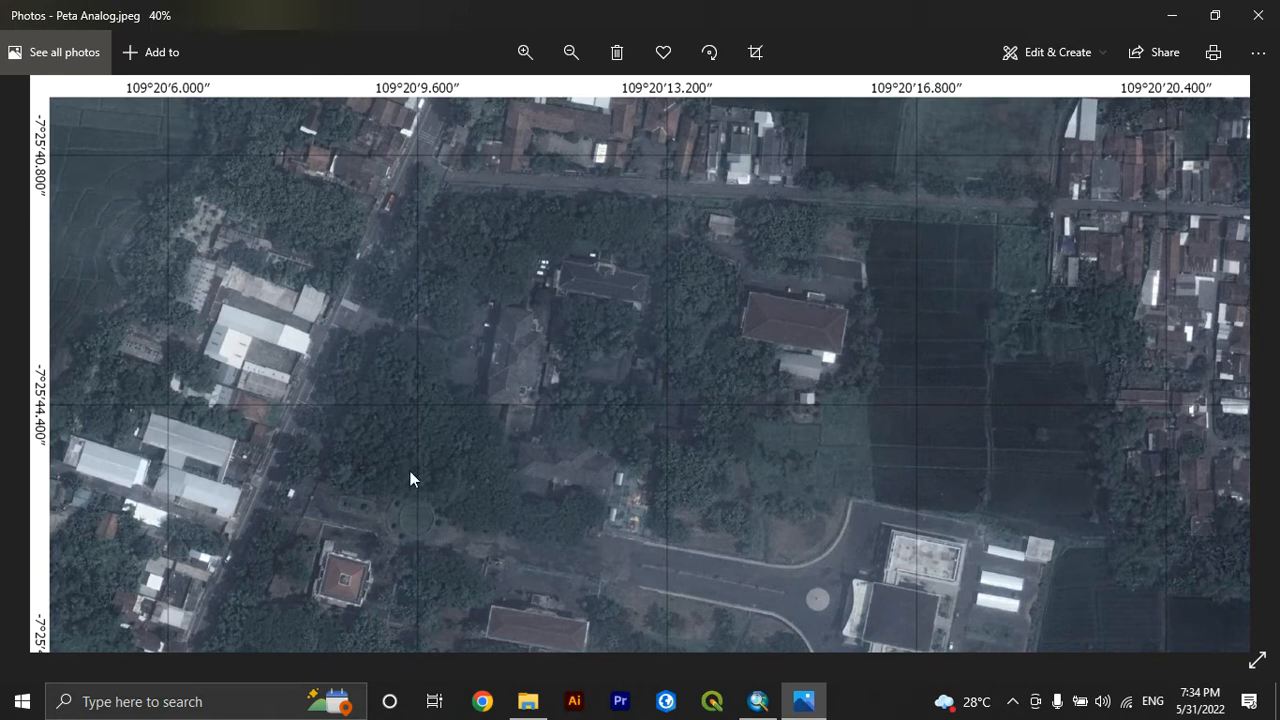
{"action": "scroll", "coordinate": [416, 408], "scroll_direction": "down", "scroll_amount": 4}
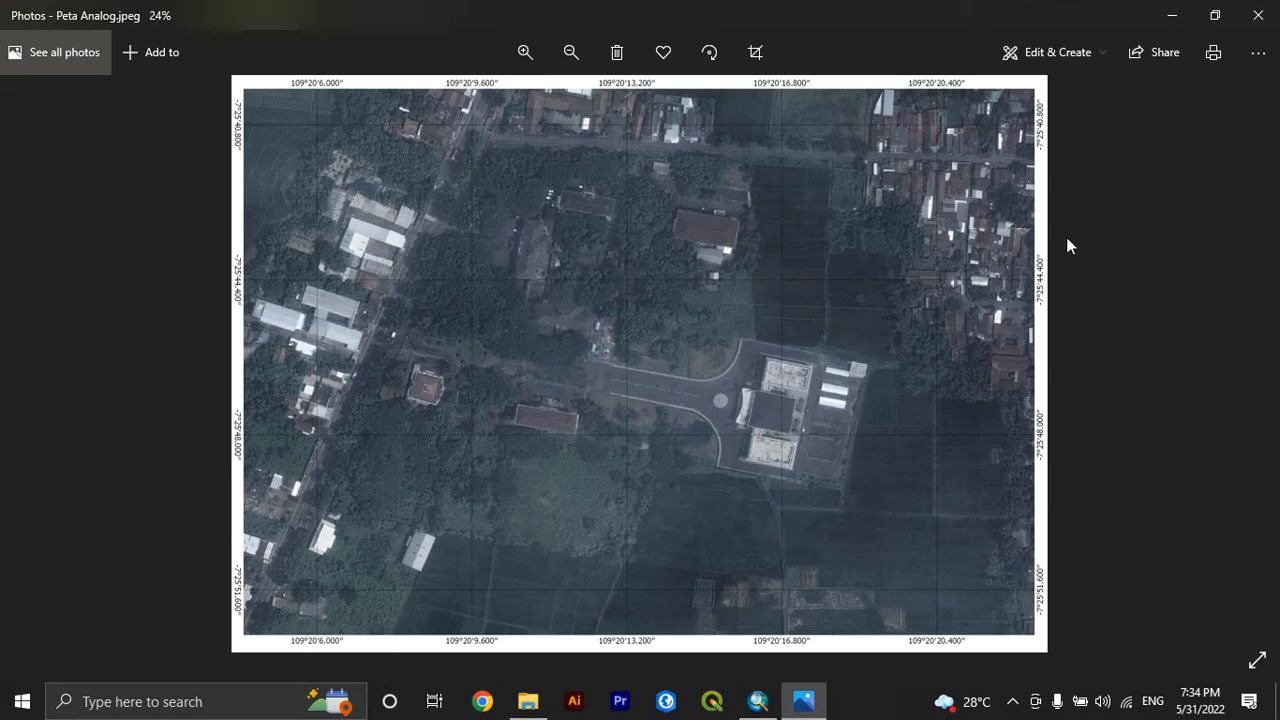
{"action": "left_click", "coordinate": [1258, 15]}
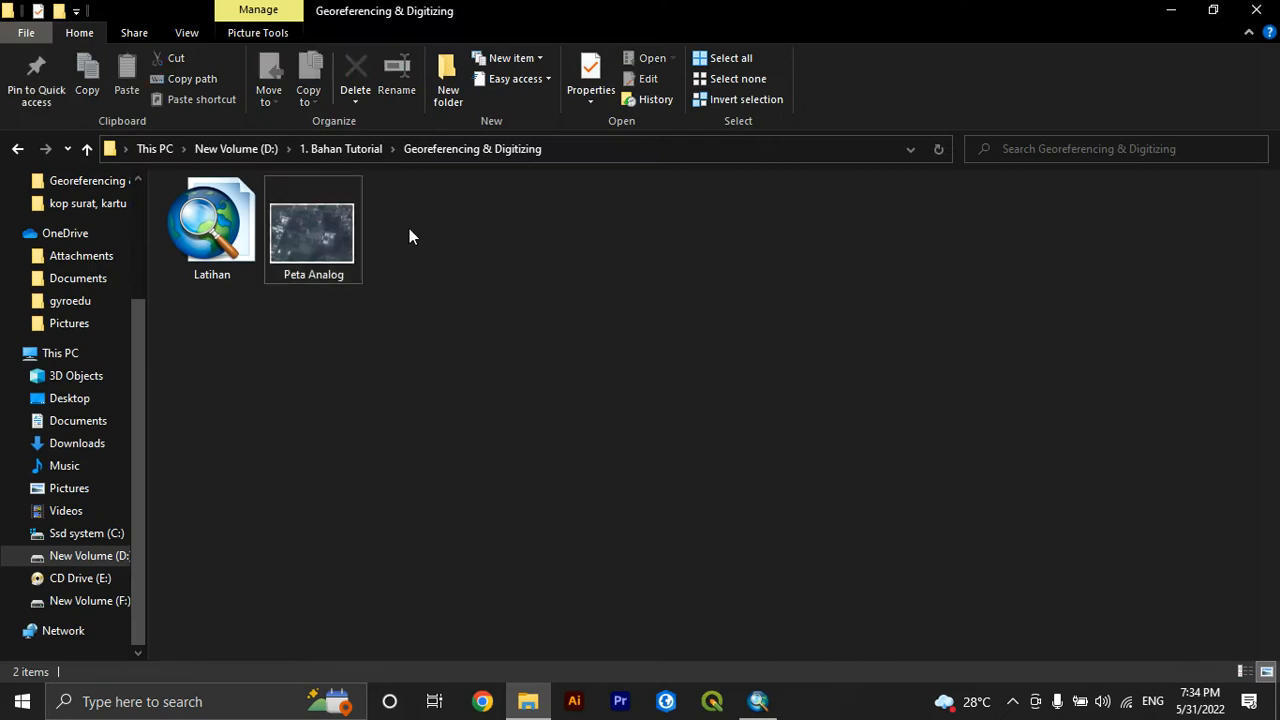
Add the Peta Analog image from File Explorer to the ArcMap document and dismiss the unknown spatial reference warning
{"action": "left_click_drag", "start_coordinate": [337, 216], "coordinate": [711, 389]}
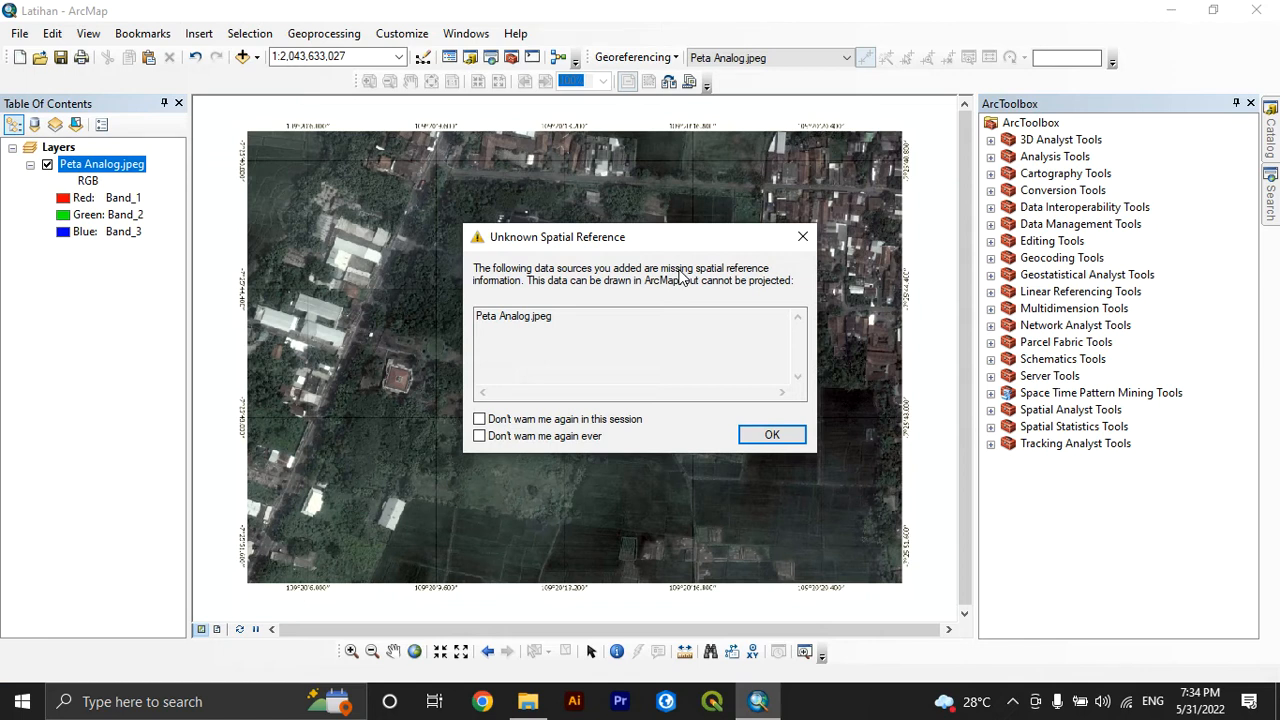
{"action": "left_click", "coordinate": [804, 238]}
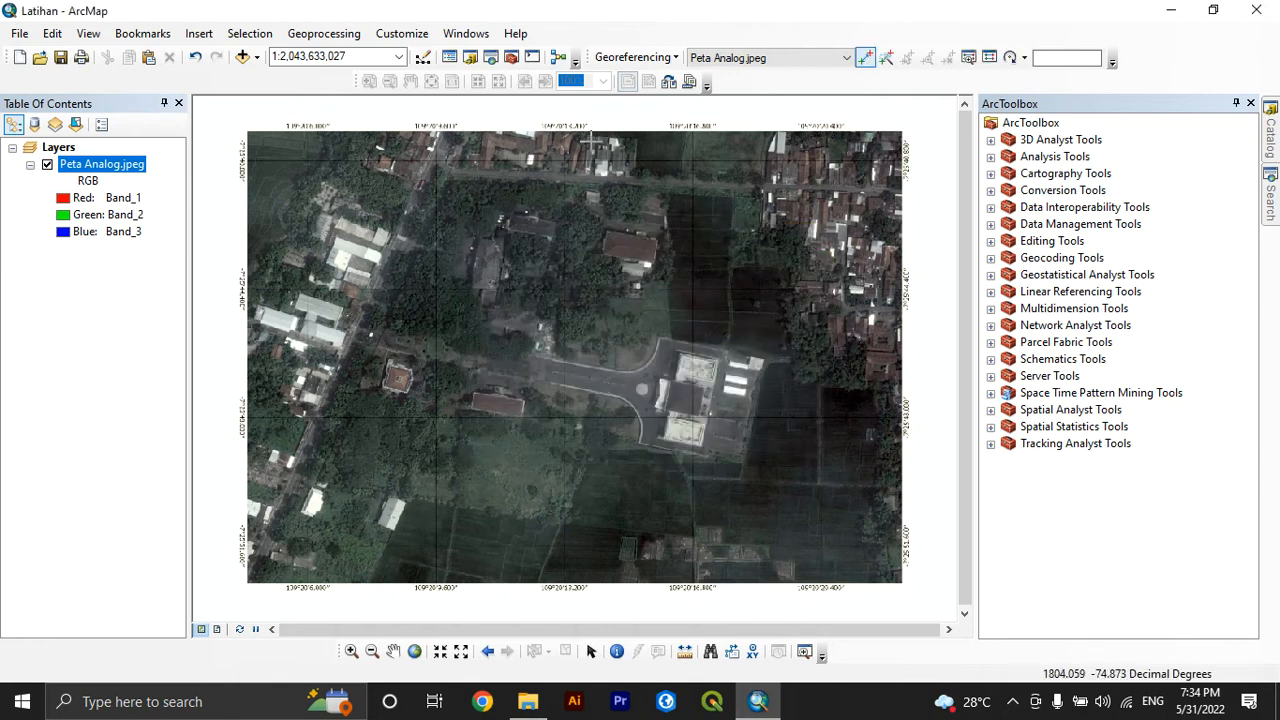
Hide the Georeferencing toolbar and display it again
{"action": "right_click", "coordinate": [597, 57]}
{"action": "left_click", "coordinate": [668, 362]}
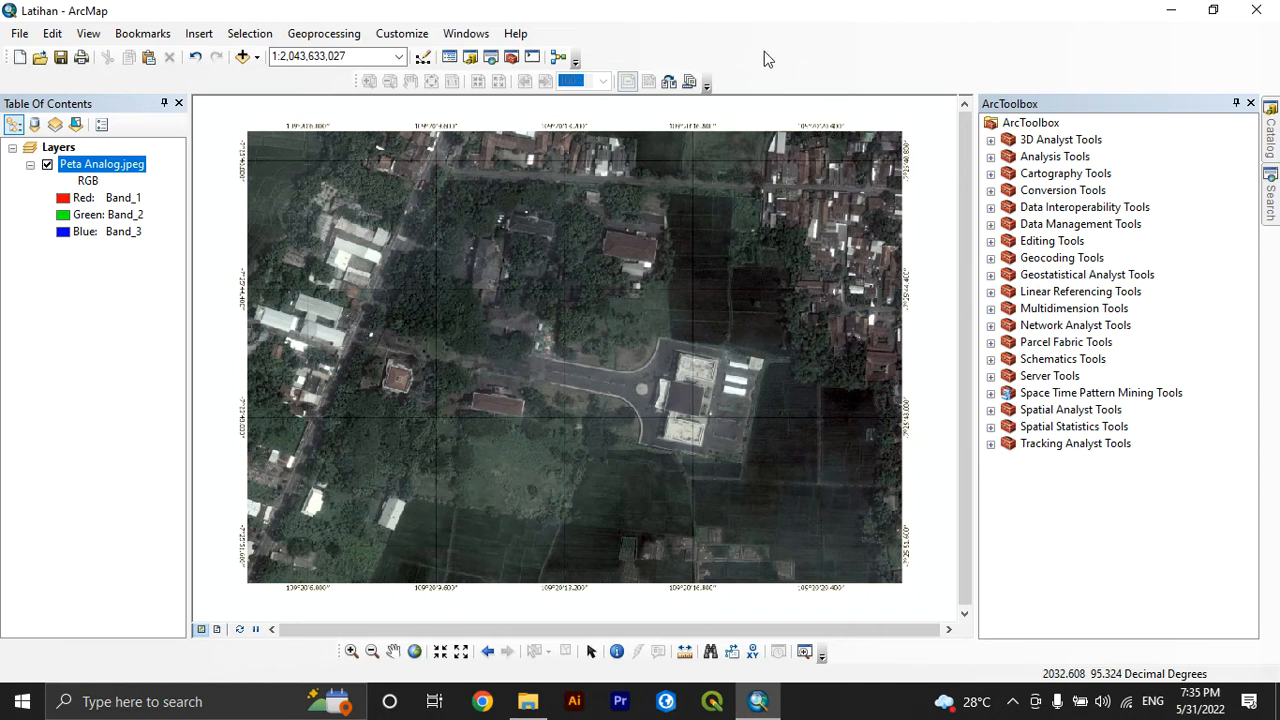
{"action": "right_click", "coordinate": [883, 57]}
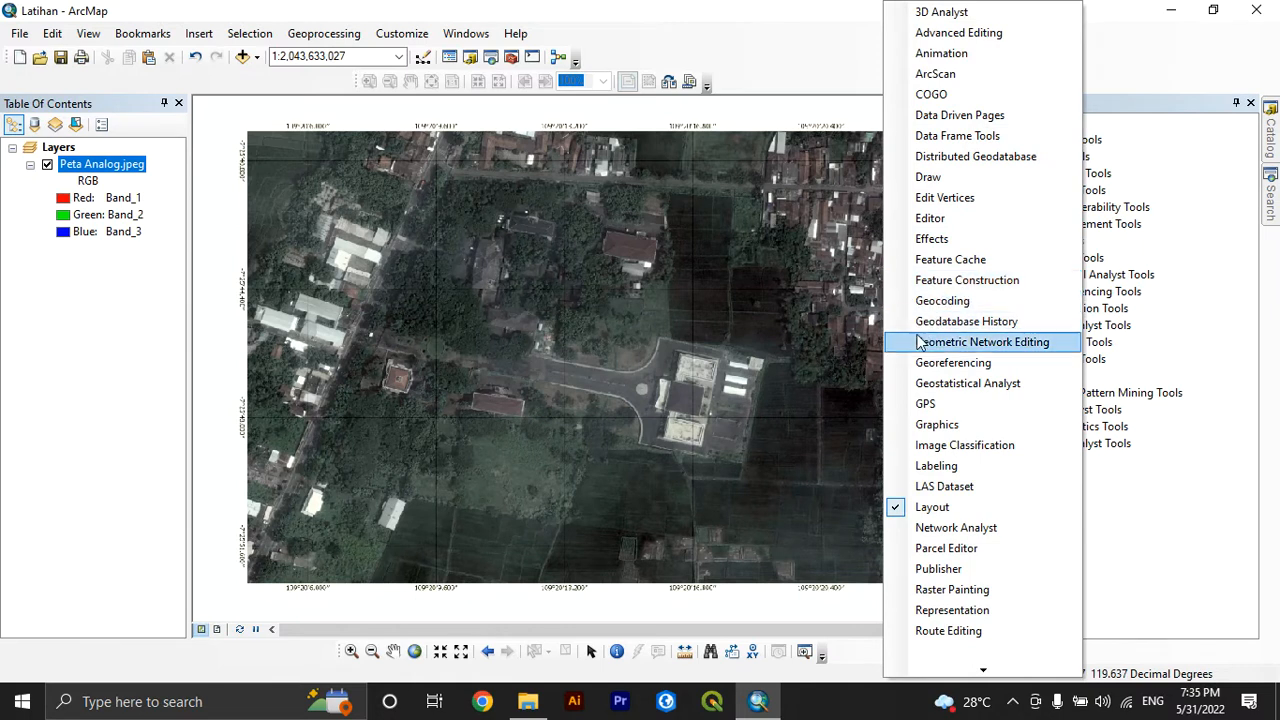
{"action": "left_click", "coordinate": [918, 366]}
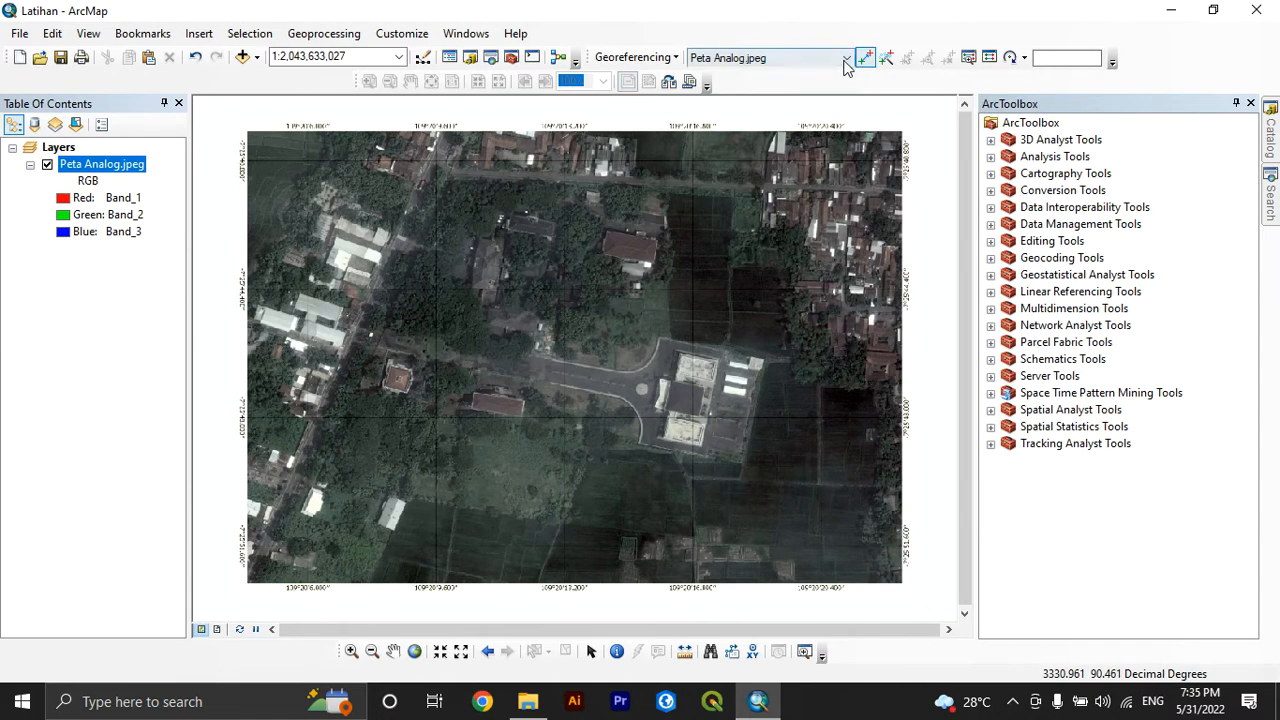
Choose Peta Analog.jpeg as the layer to georeference and activate the Add Control Points tool
{"action": "left_click", "coordinate": [790, 58]}
{"action": "left_click", "coordinate": [770, 75]}
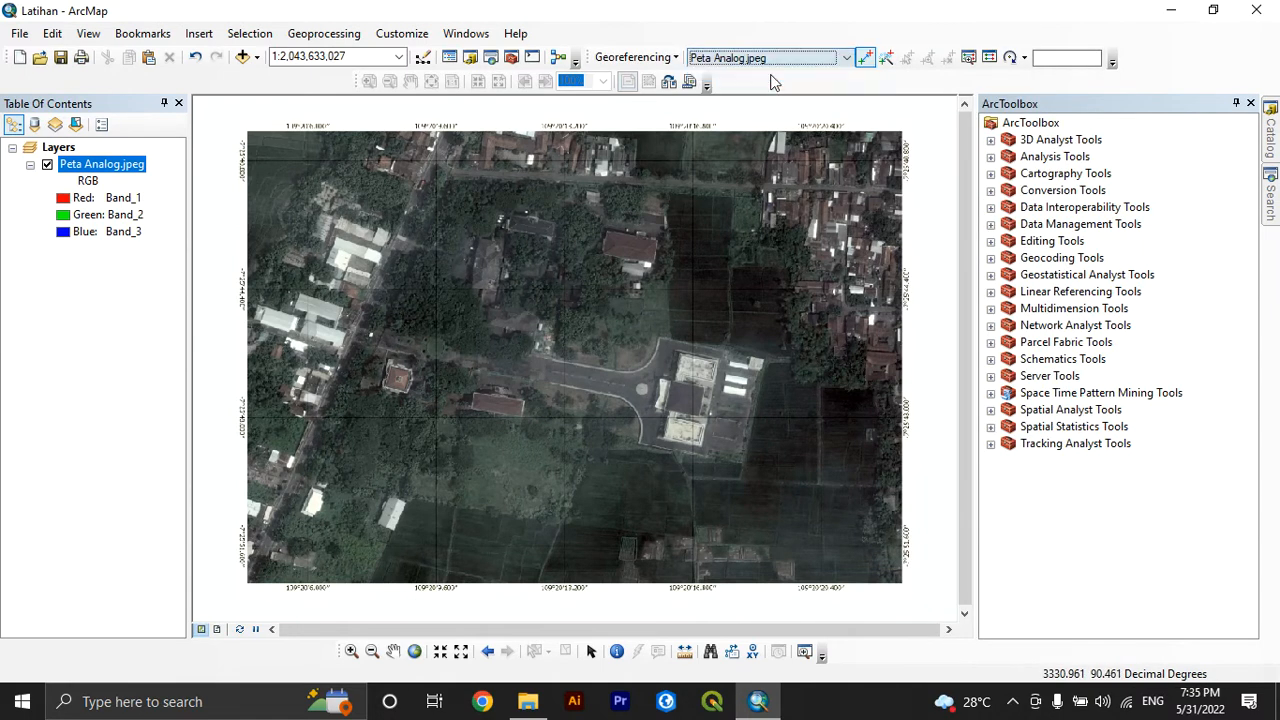
{"action": "left_click", "coordinate": [867, 56]}
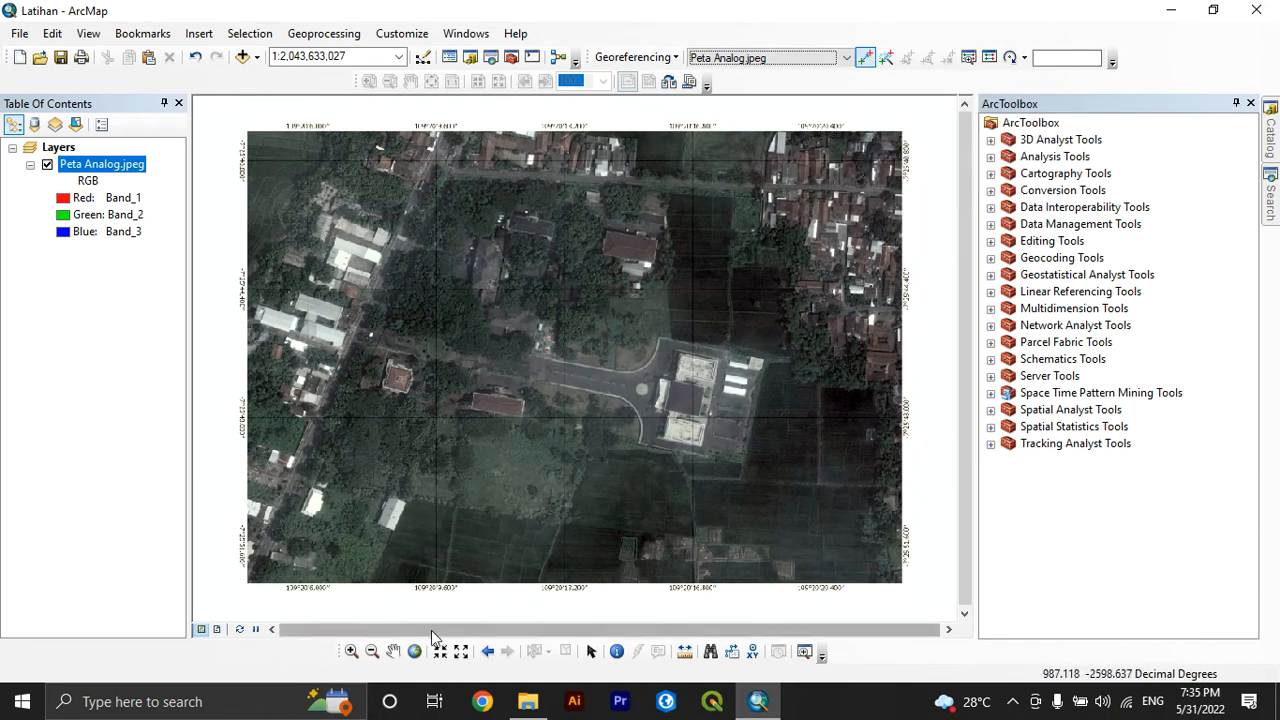
Place the first control point on the grid crossing at 109°20′6.000″ and -7°25′40.800″ in the image's upper-left corner
{"action": "left_click", "coordinate": [351, 652]}
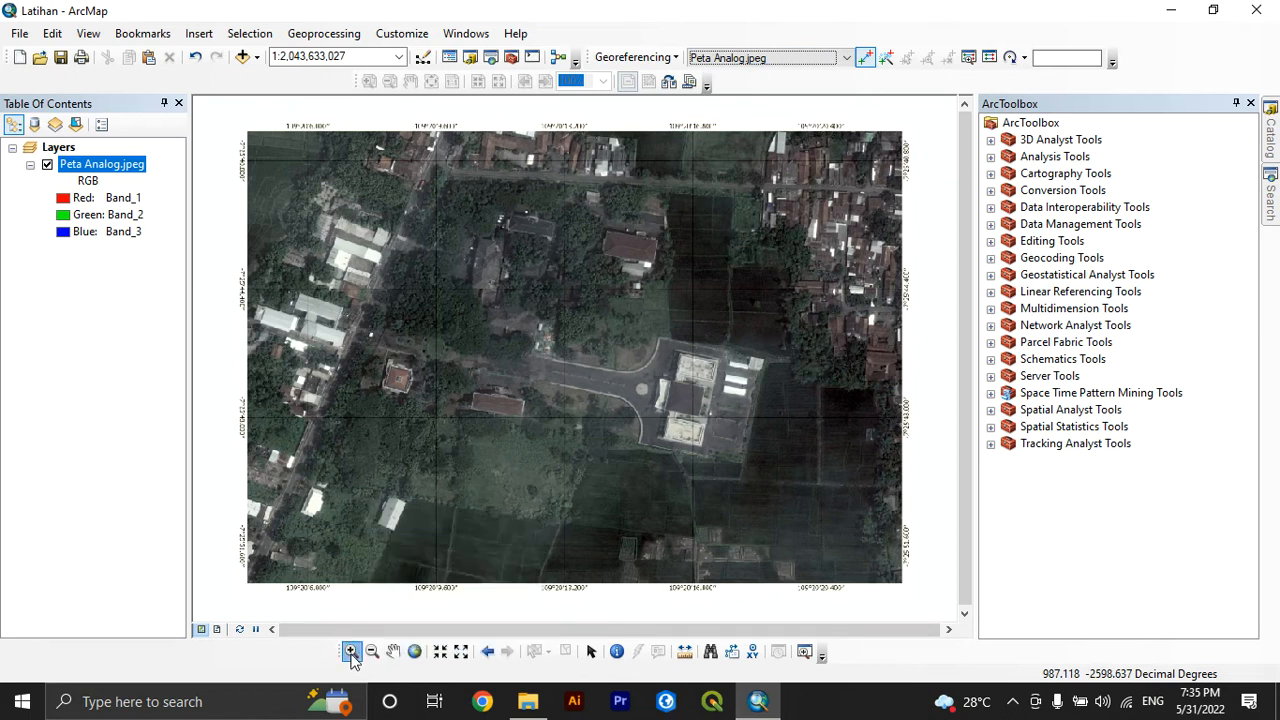
{"action": "left_click_drag", "start_coordinate": [222, 116], "coordinate": [341, 200]}
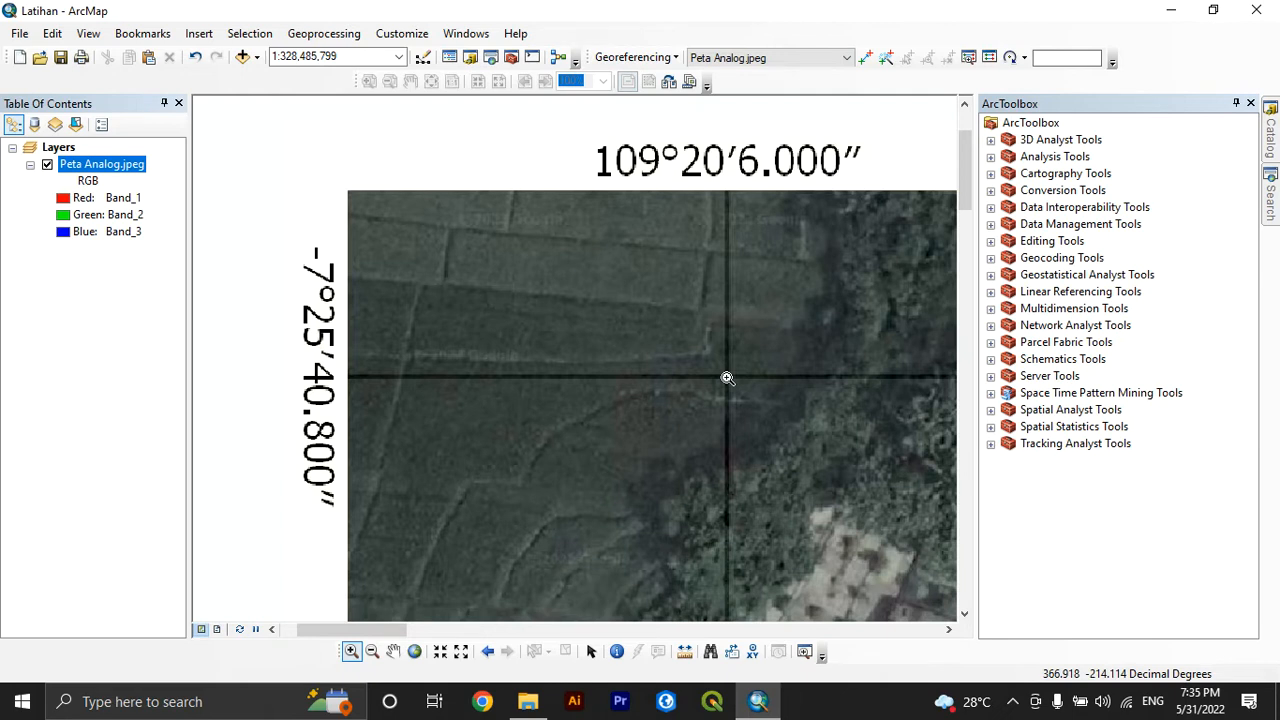
{"action": "left_click", "coordinate": [865, 57]}
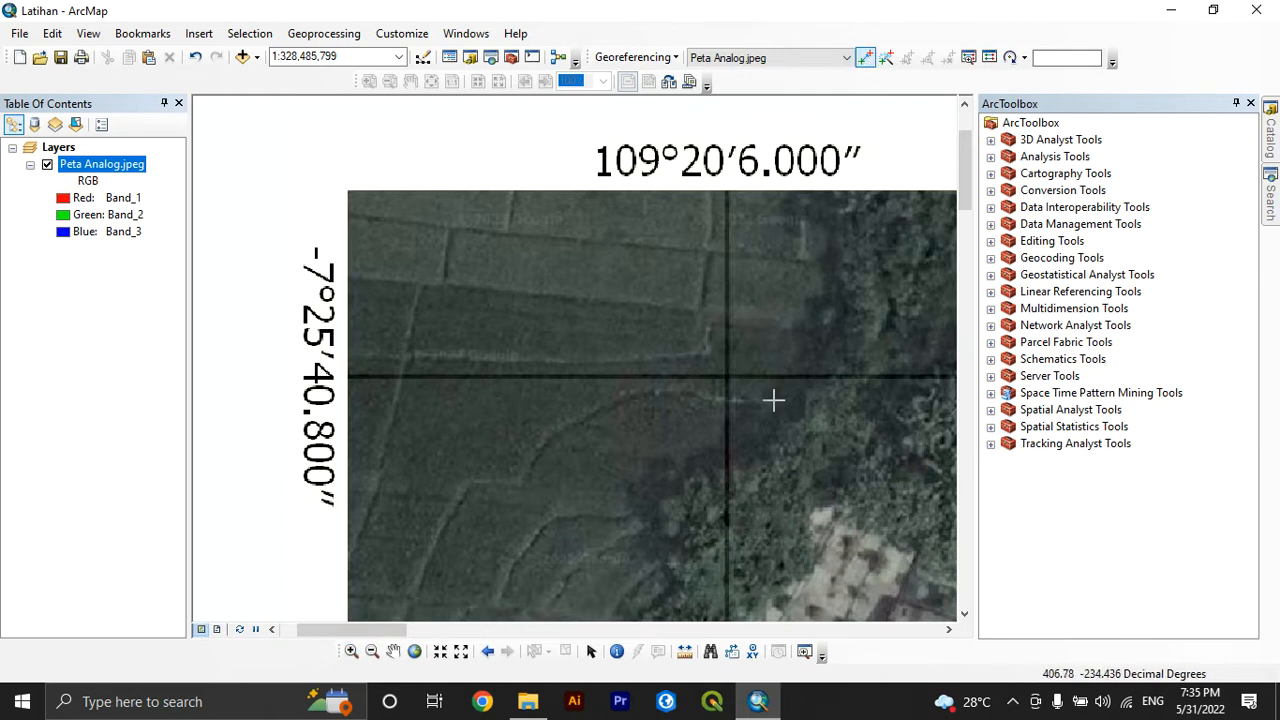
{"action": "left_click", "coordinate": [726, 376]}
Enter the first control point's longitude in DMS as 109 degrees, 20 minutes, 6 seconds East
{"action": "right_click", "coordinate": [726, 376]}
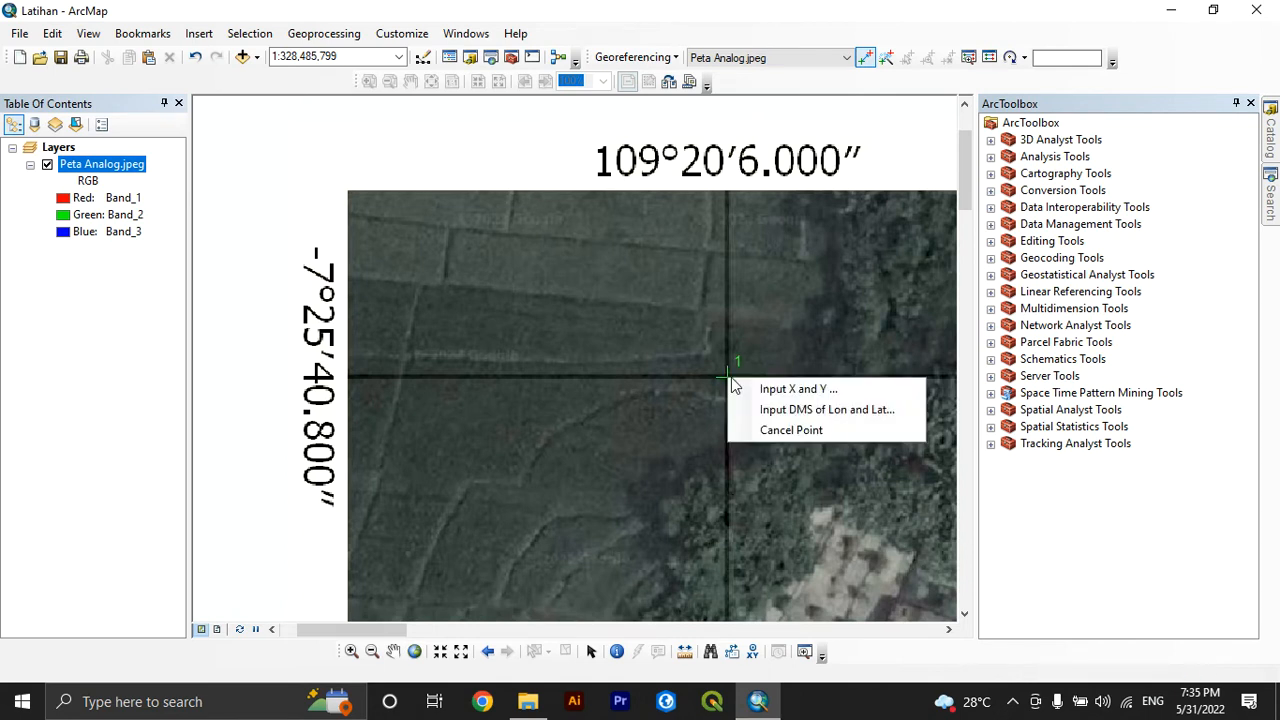
{"action": "left_click", "coordinate": [767, 409]}
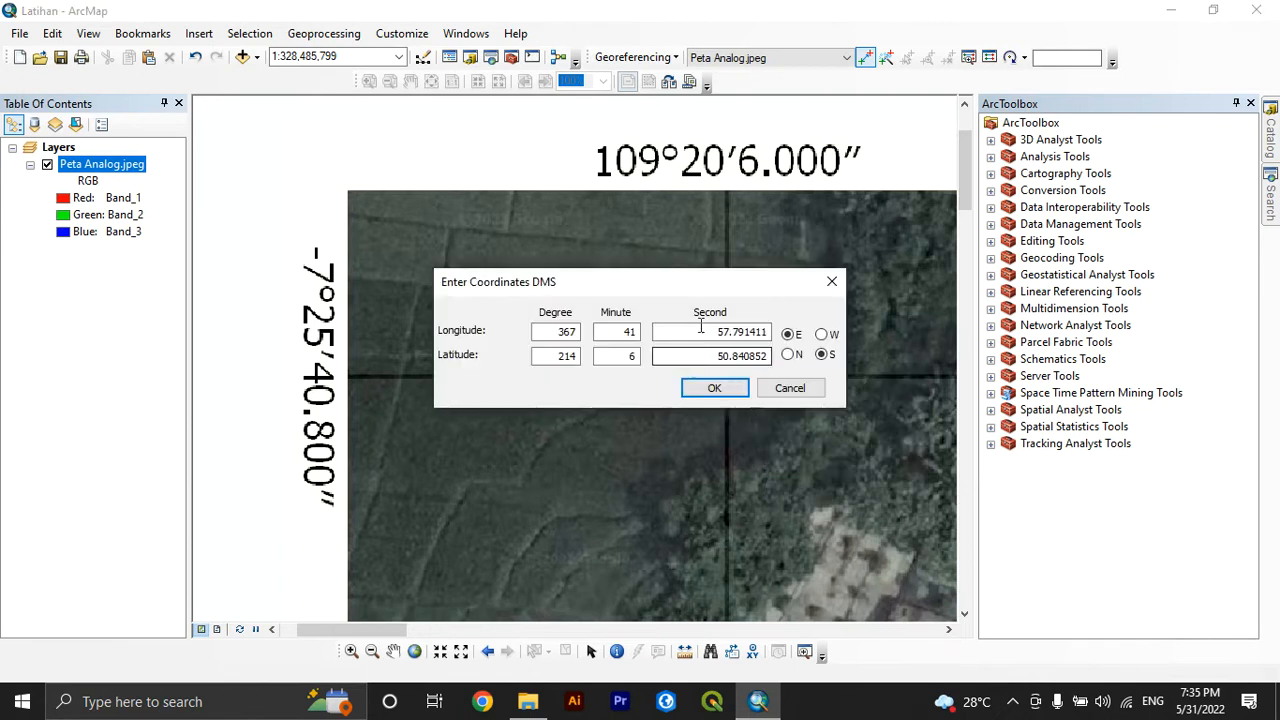
{"action": "left_click_drag", "start_coordinate": [664, 279], "coordinate": [628, 424]}
{"action": "double_click", "coordinate": [585, 474]}
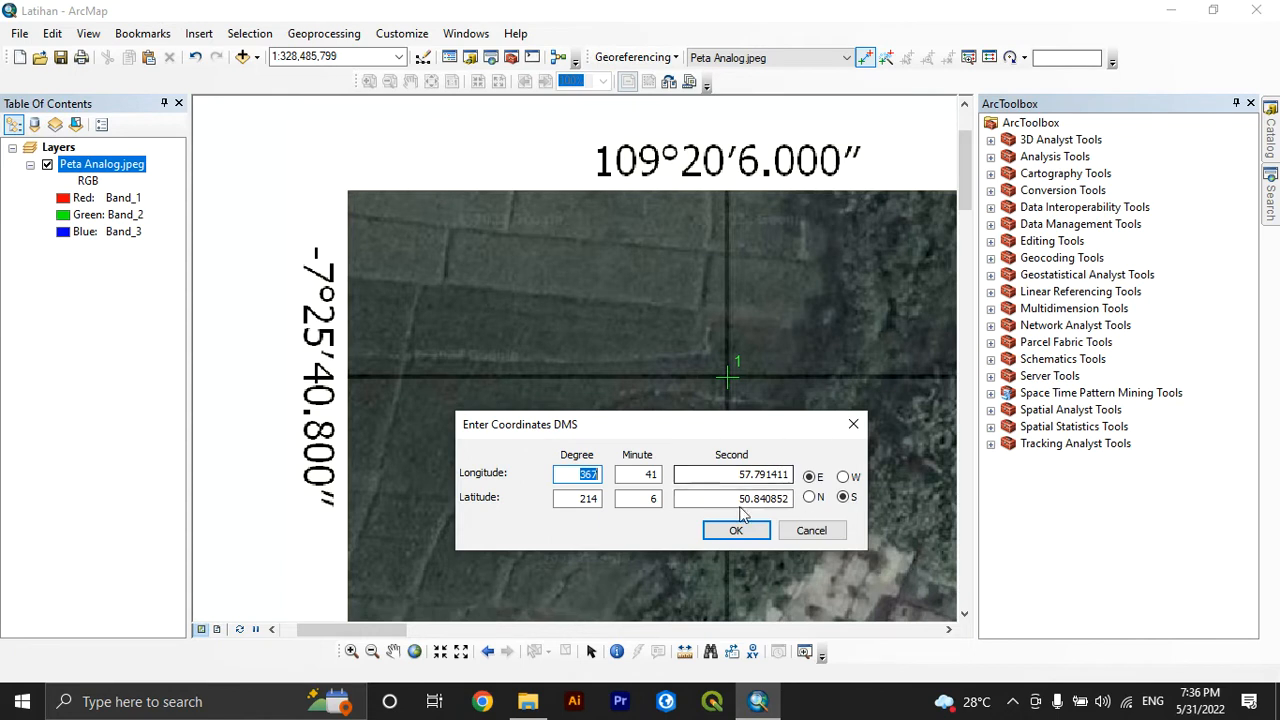
{"action": "double_click", "coordinate": [593, 499]}
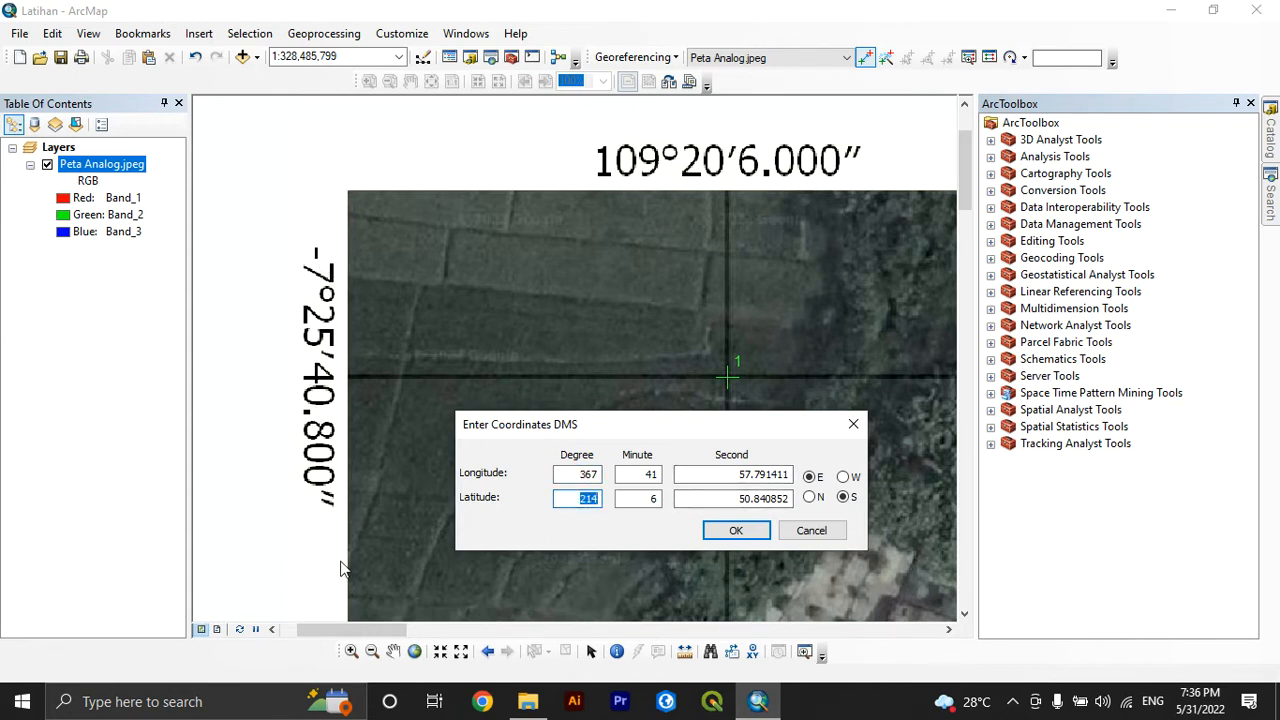
{"action": "left_click", "coordinate": [589, 475]}
{"action": "double_click", "coordinate": [589, 475]}
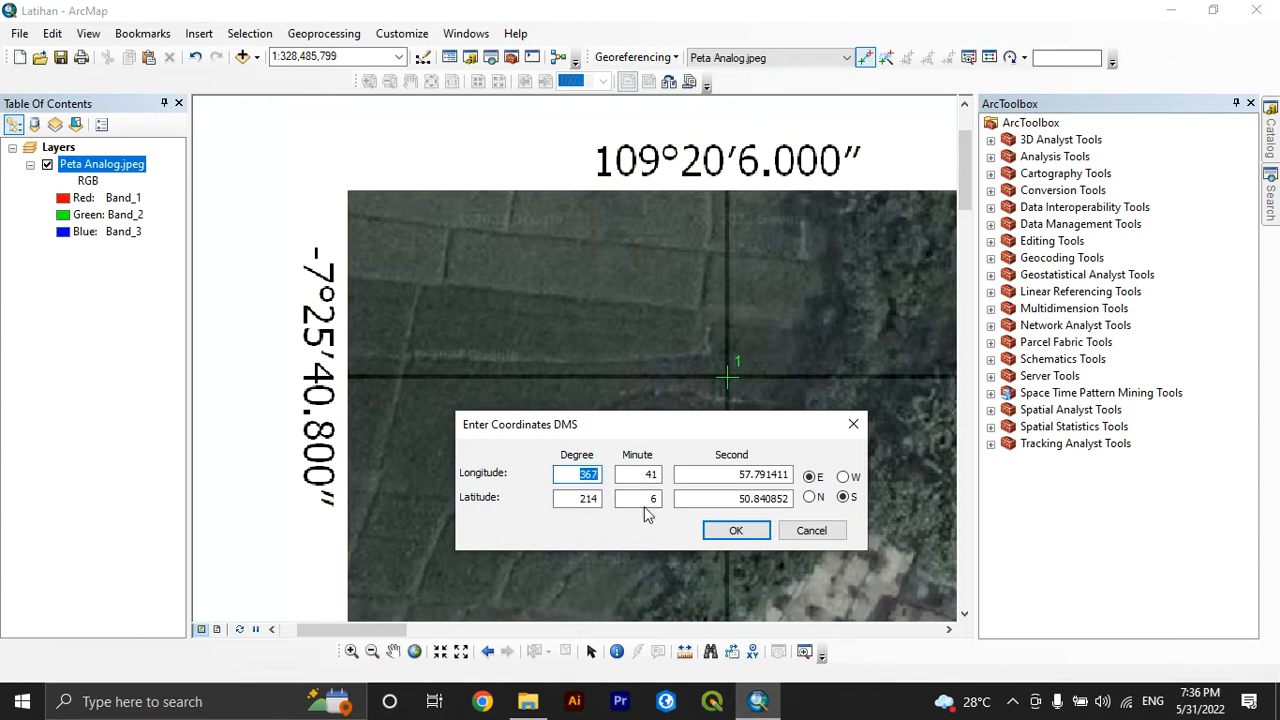
{"action": "type", "text": "109"}
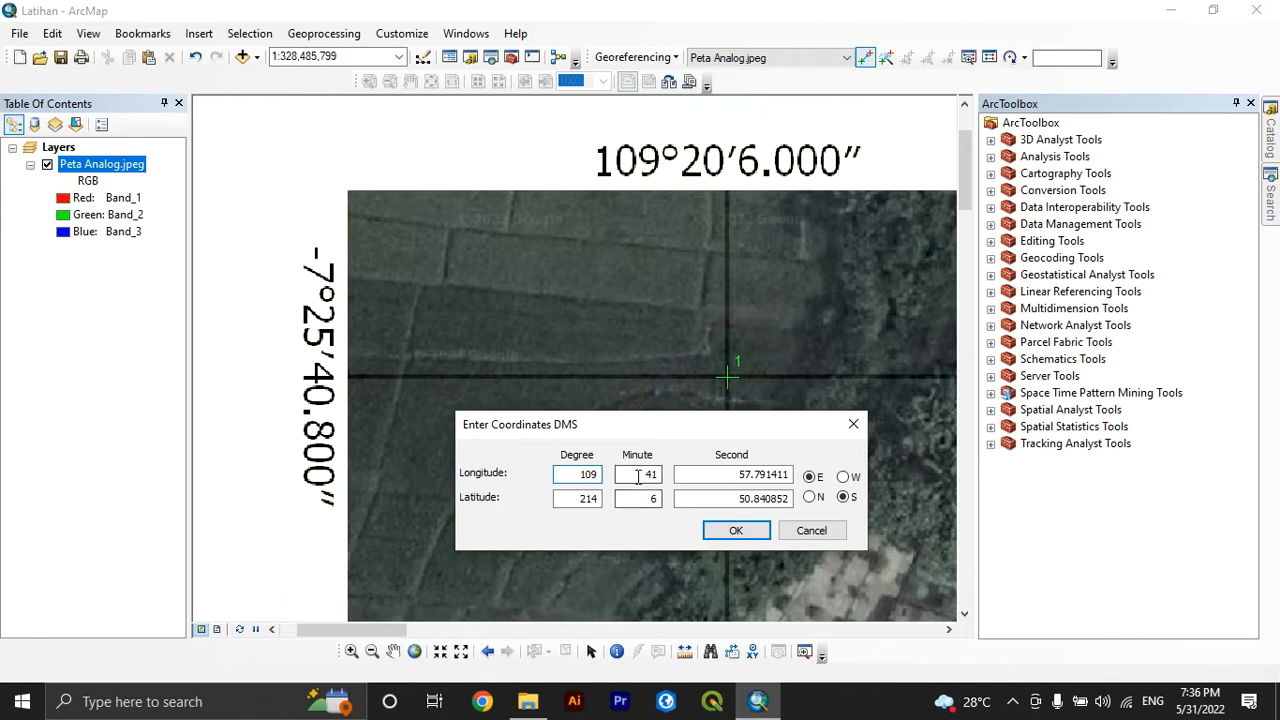
{"action": "double_click", "coordinate": [645, 475]}
{"action": "type", "text": "20"}
{"action": "key", "text": "Tab"}
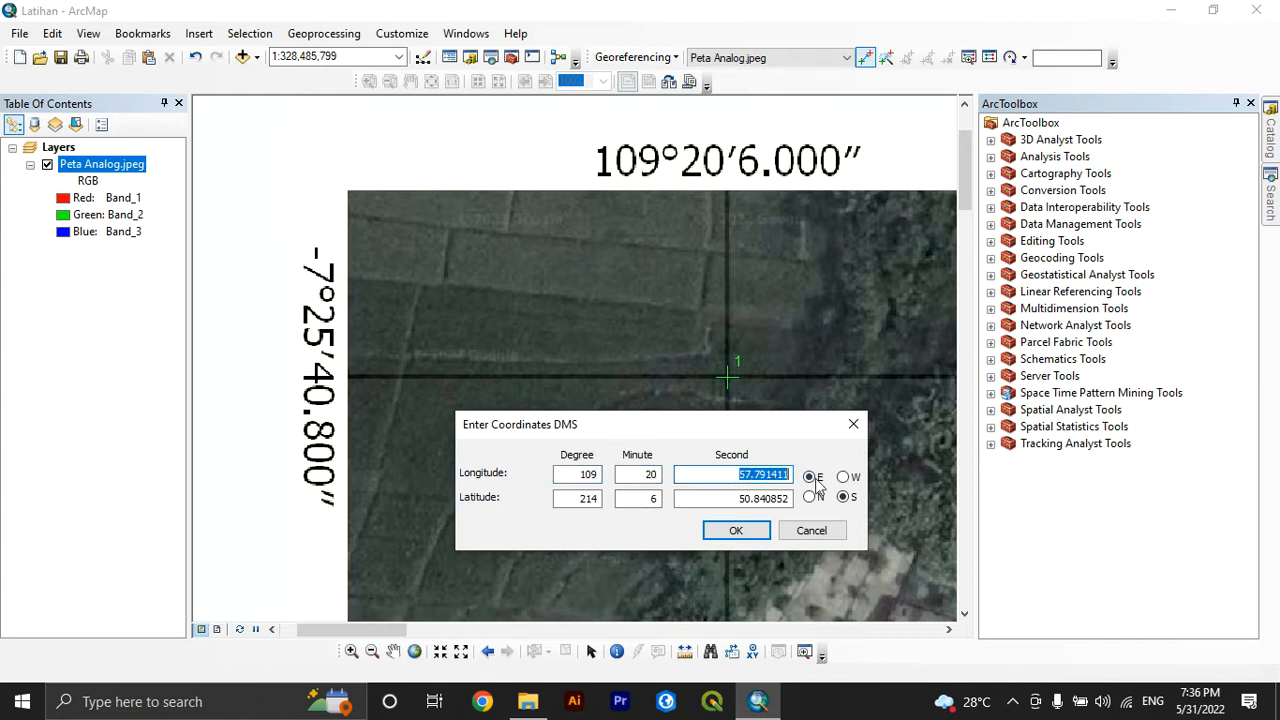
{"action": "type", "text": "6"}
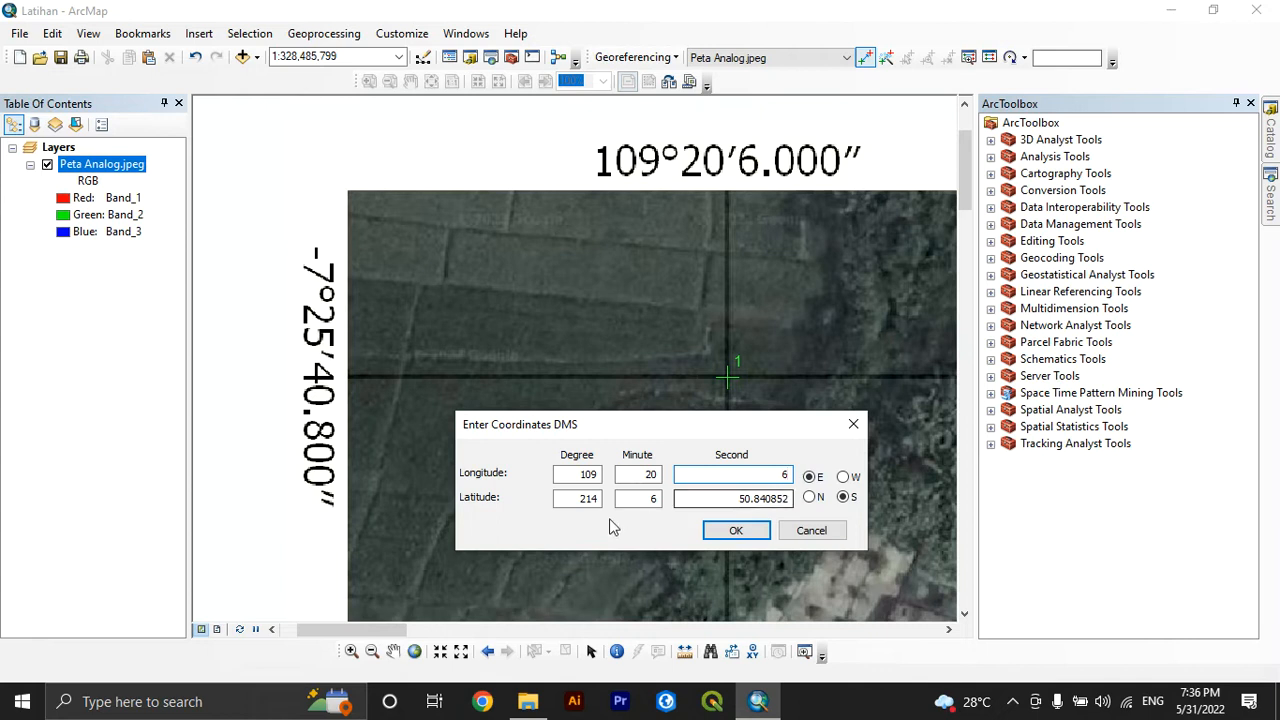
Enter the first control point's latitude as 7 degrees, 25 minutes, 40.8 seconds South and accept the coordinates
{"action": "double_click", "coordinate": [587, 498]}
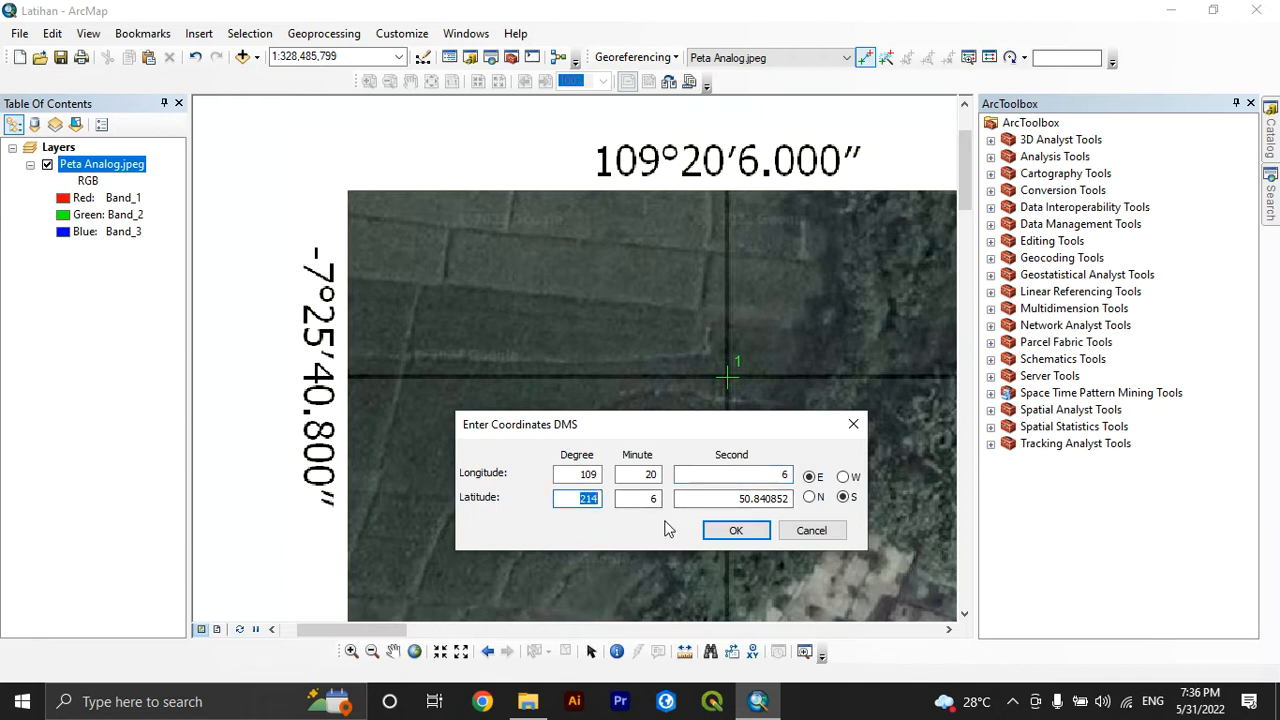
{"action": "type", "text": "7"}
{"action": "double_click", "coordinate": [645, 498]}
{"action": "type", "text": "25"}
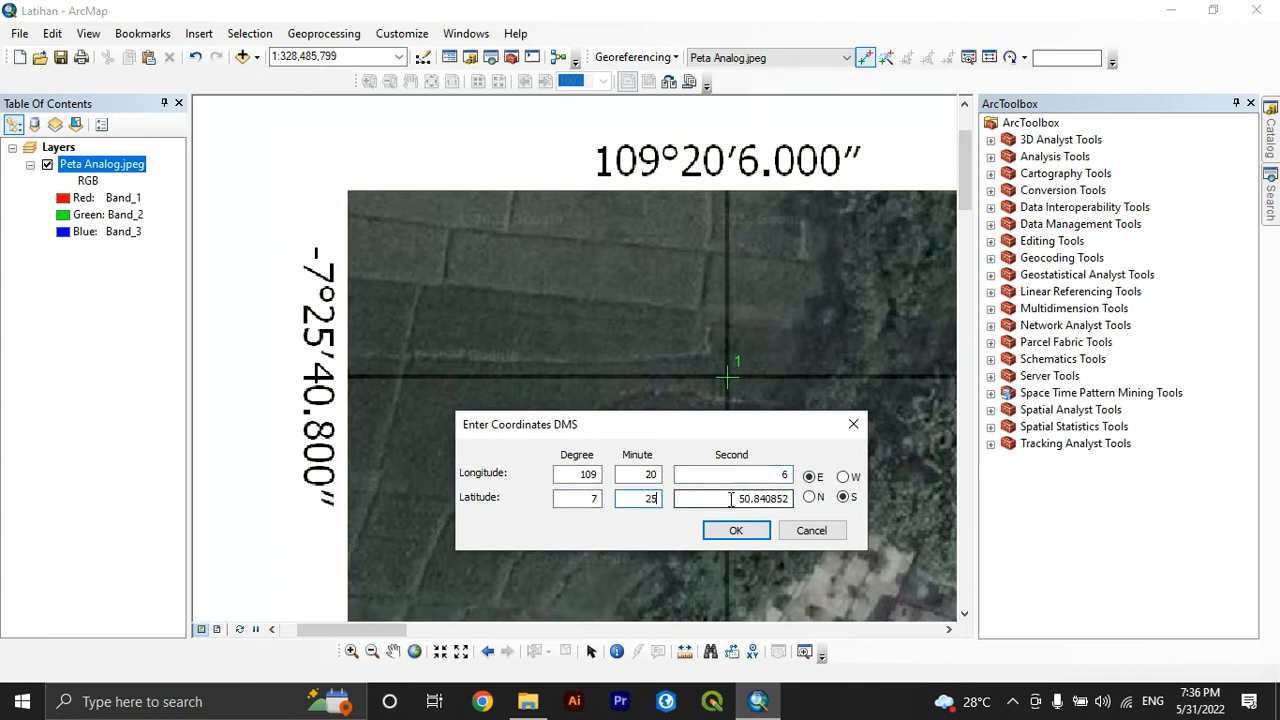
{"action": "double_click", "coordinate": [731, 498]}
{"action": "type", "text": "40"}
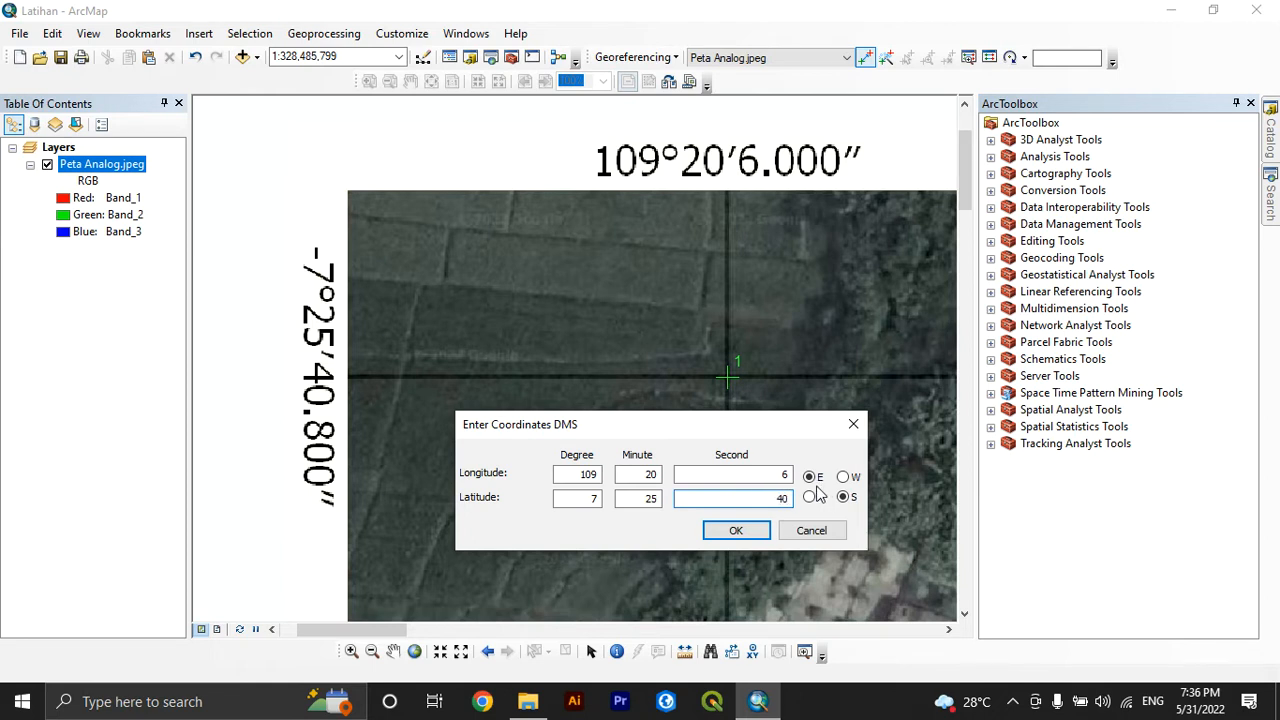
{"action": "type", "text": ".8"}
{"action": "left_click", "coordinate": [736, 531]}
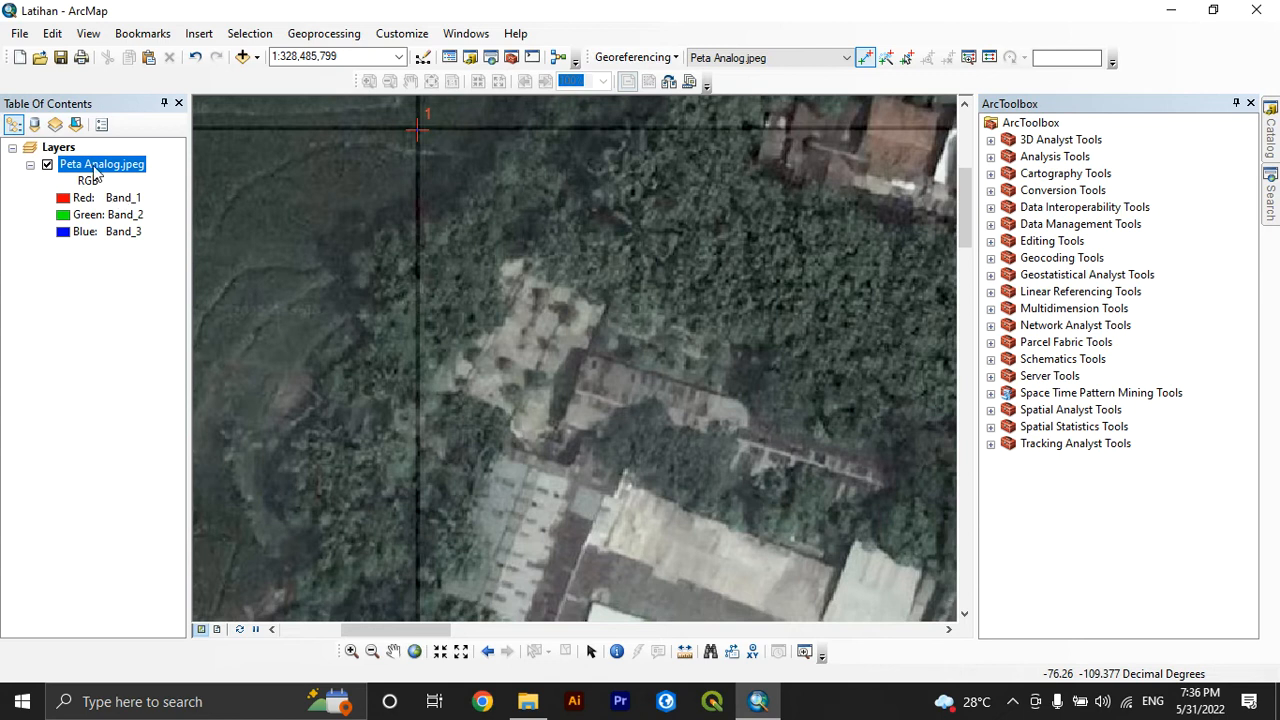
Place the second control point on the grid crossing at 109°20′20.400″ and -7°25′40.800″ in the image's upper-right corner
{"action": "right_click", "coordinate": [96, 168]}
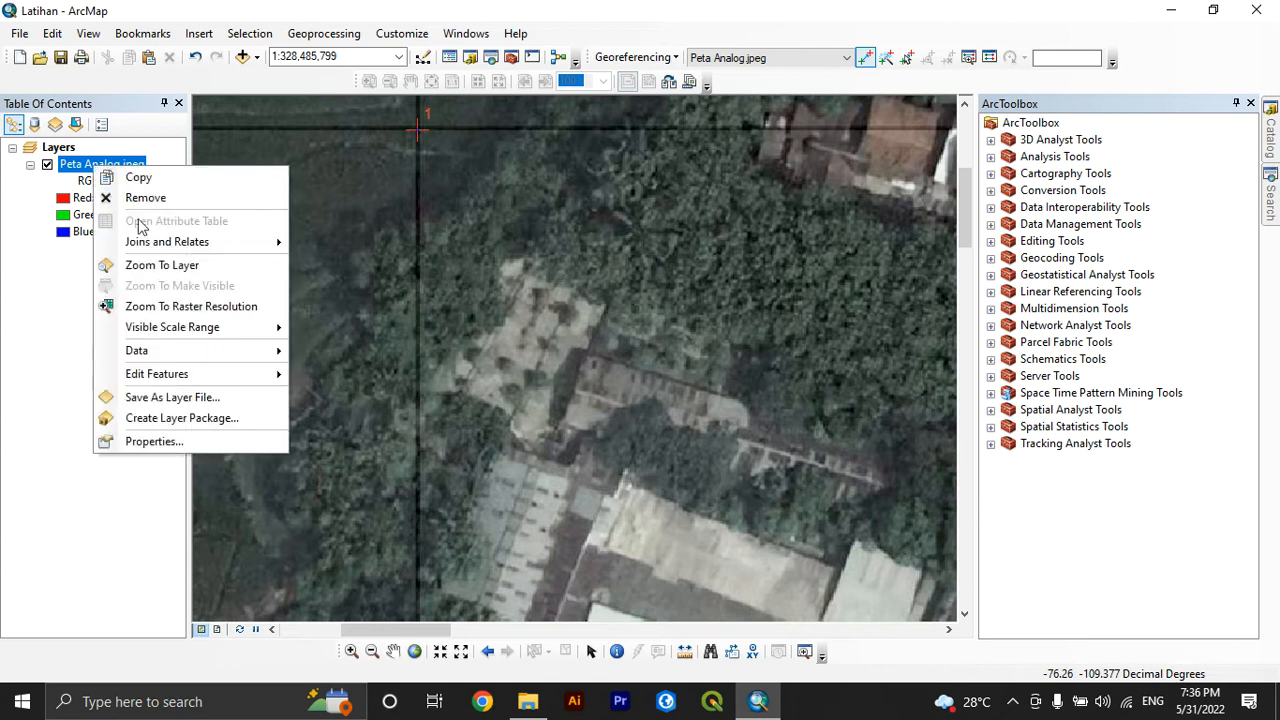
{"action": "left_click", "coordinate": [174, 266]}
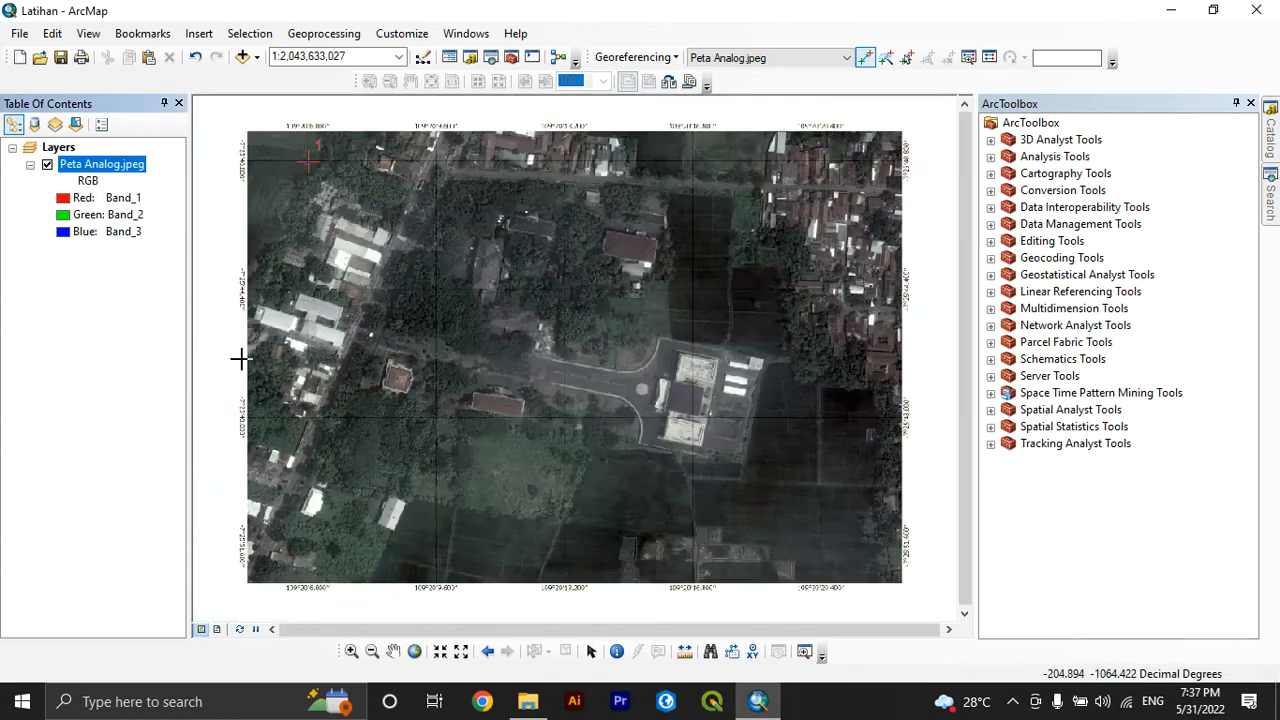
{"action": "left_click", "coordinate": [351, 651]}
{"action": "left_click_drag", "start_coordinate": [783, 110], "coordinate": [926, 193]}
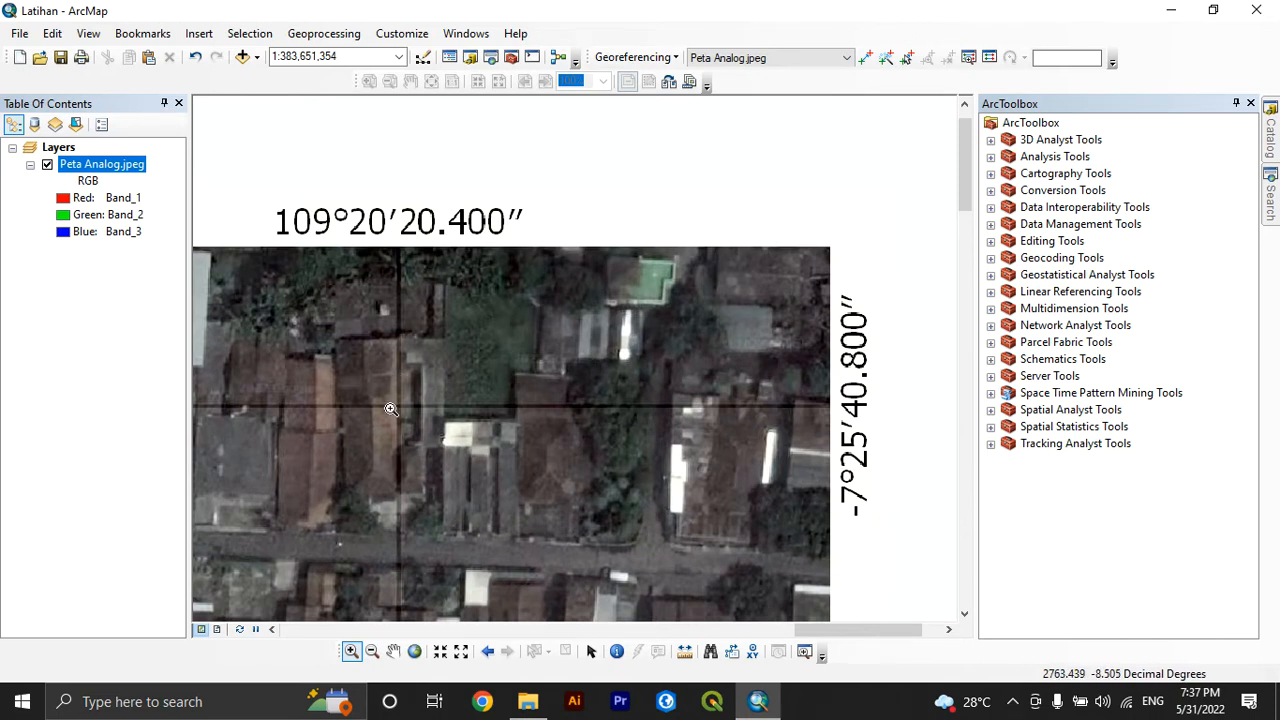
{"action": "left_click", "coordinate": [865, 58]}
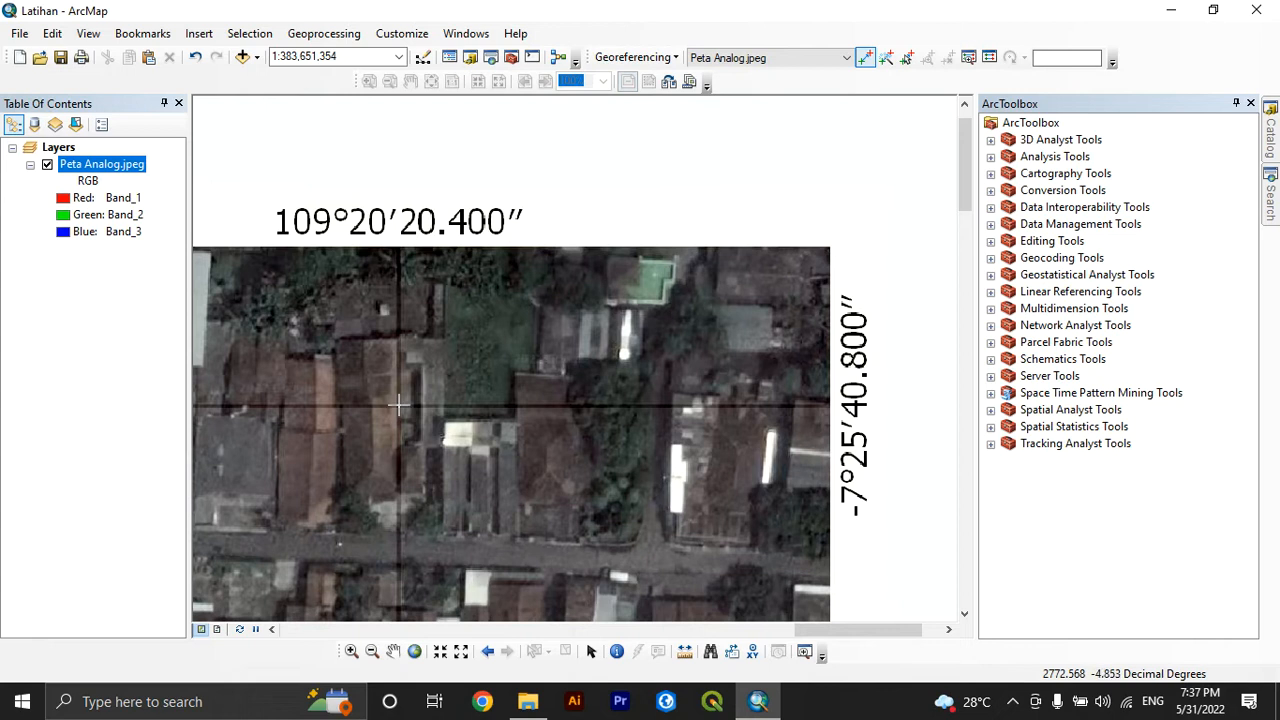
{"action": "left_click", "coordinate": [398, 405]}
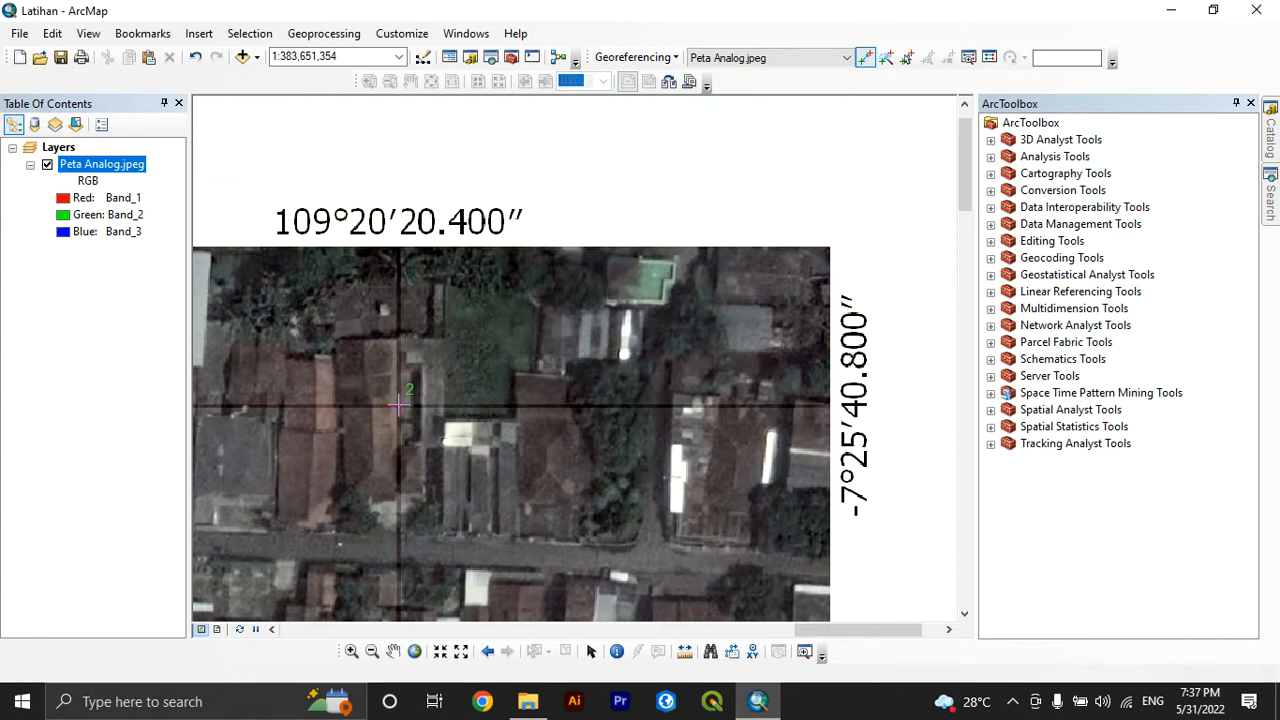
Enter the second control point's longitude in DMS as 109 degrees, 20 minutes, 20.4 seconds East
{"action": "right_click", "coordinate": [399, 405]}
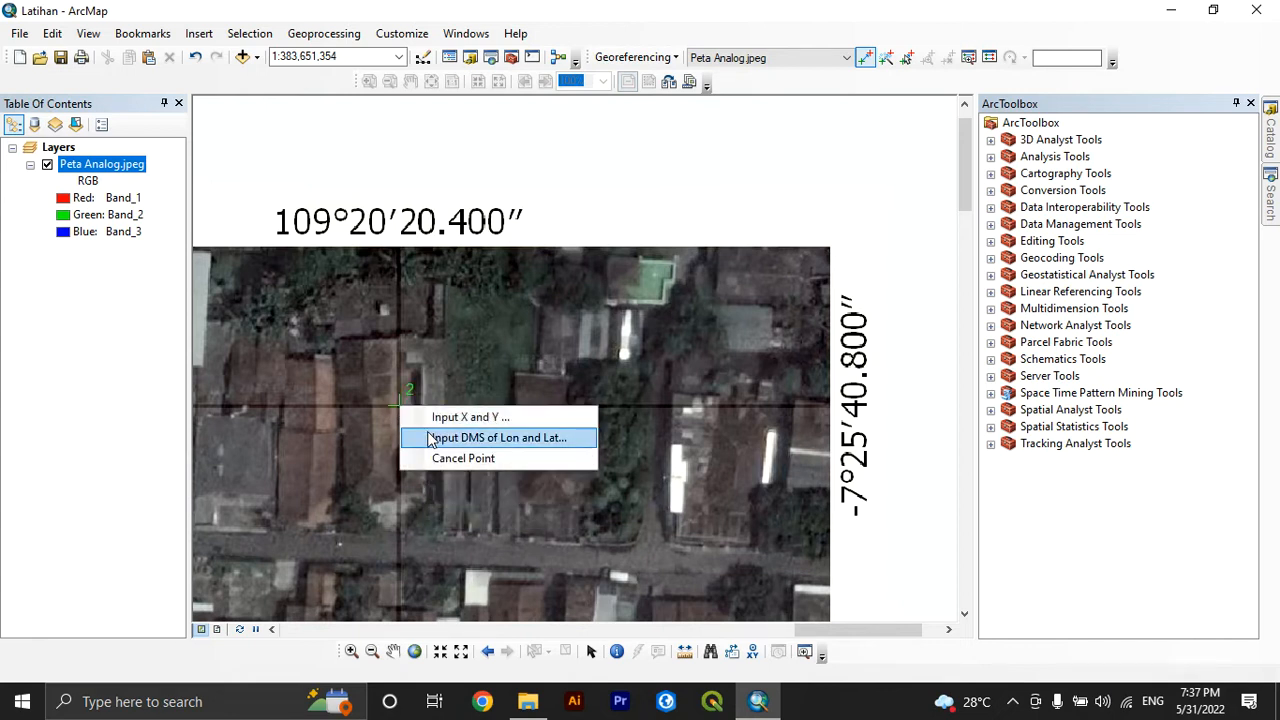
{"action": "left_click", "coordinate": [470, 438]}
{"action": "left_click_drag", "start_coordinate": [645, 290], "coordinate": [491, 467]}
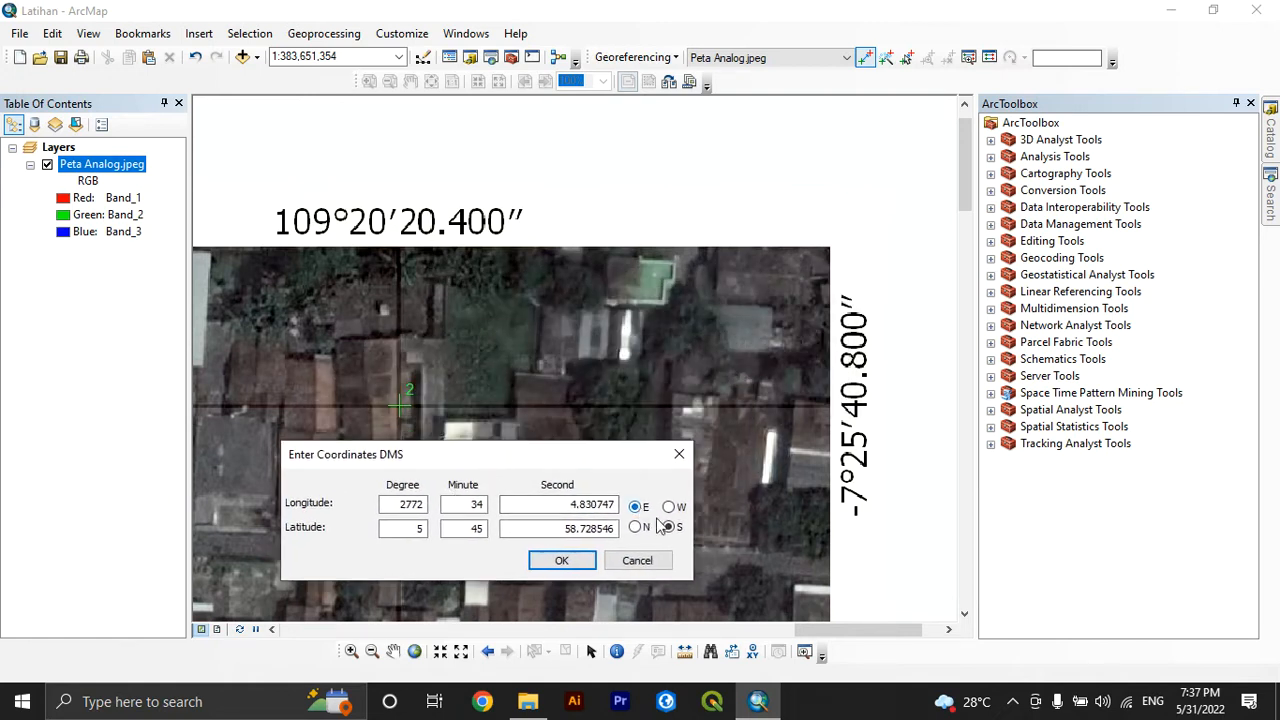
{"action": "left_click_drag", "start_coordinate": [395, 506], "coordinate": [460, 528]}
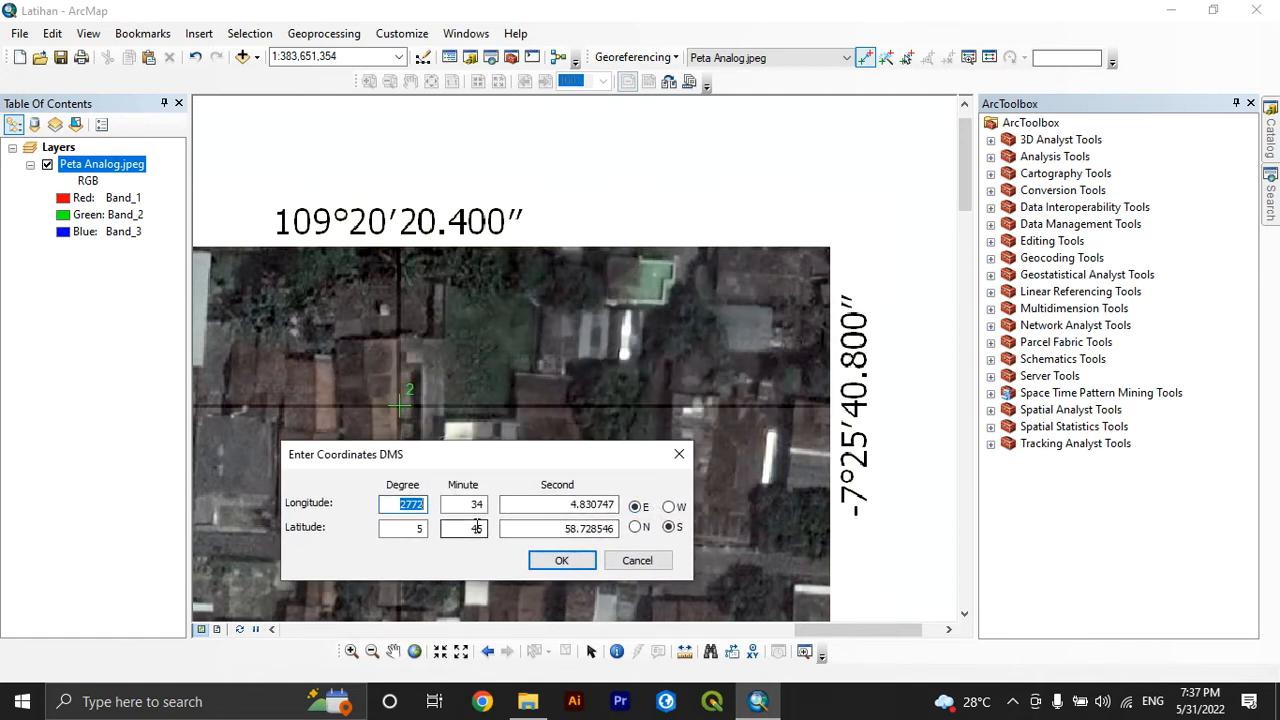
{"action": "type", "text": "109"}
{"action": "double_click", "coordinate": [476, 505]}
{"action": "type", "text": "20"}
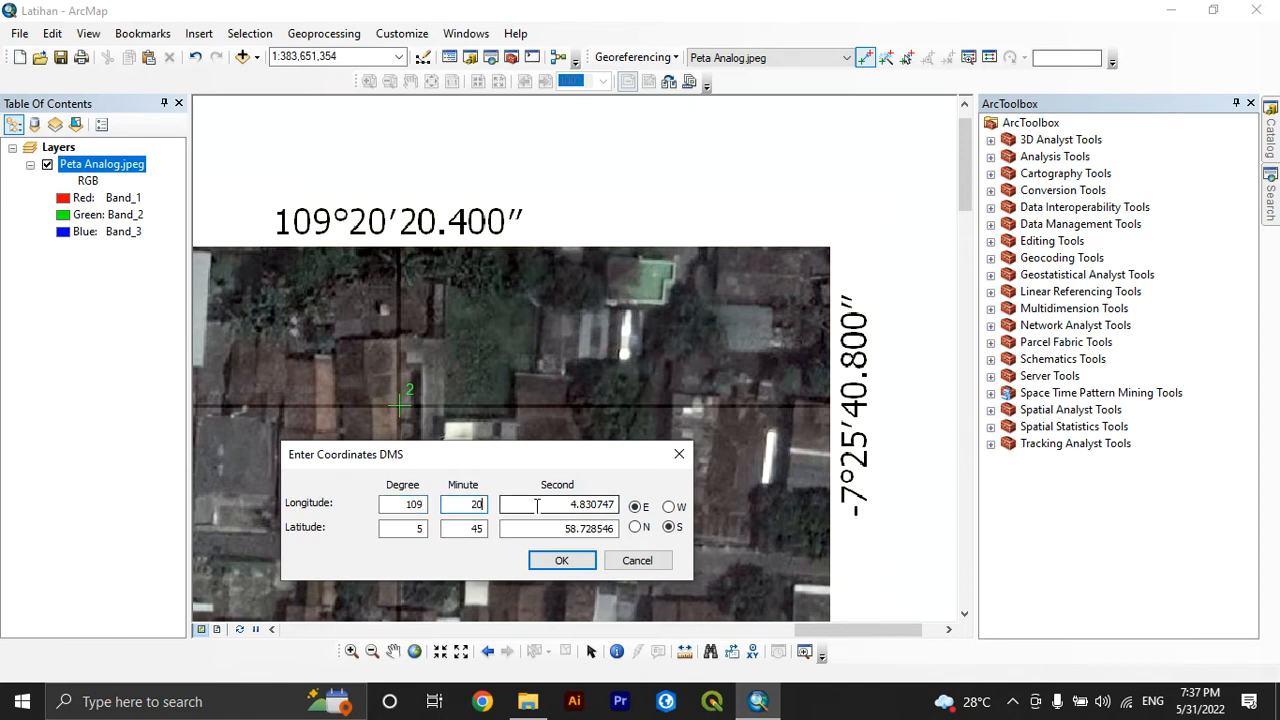
{"action": "left_click_drag", "start_coordinate": [538, 506], "coordinate": [636, 510]}
{"action": "type", "text": "20.4"}
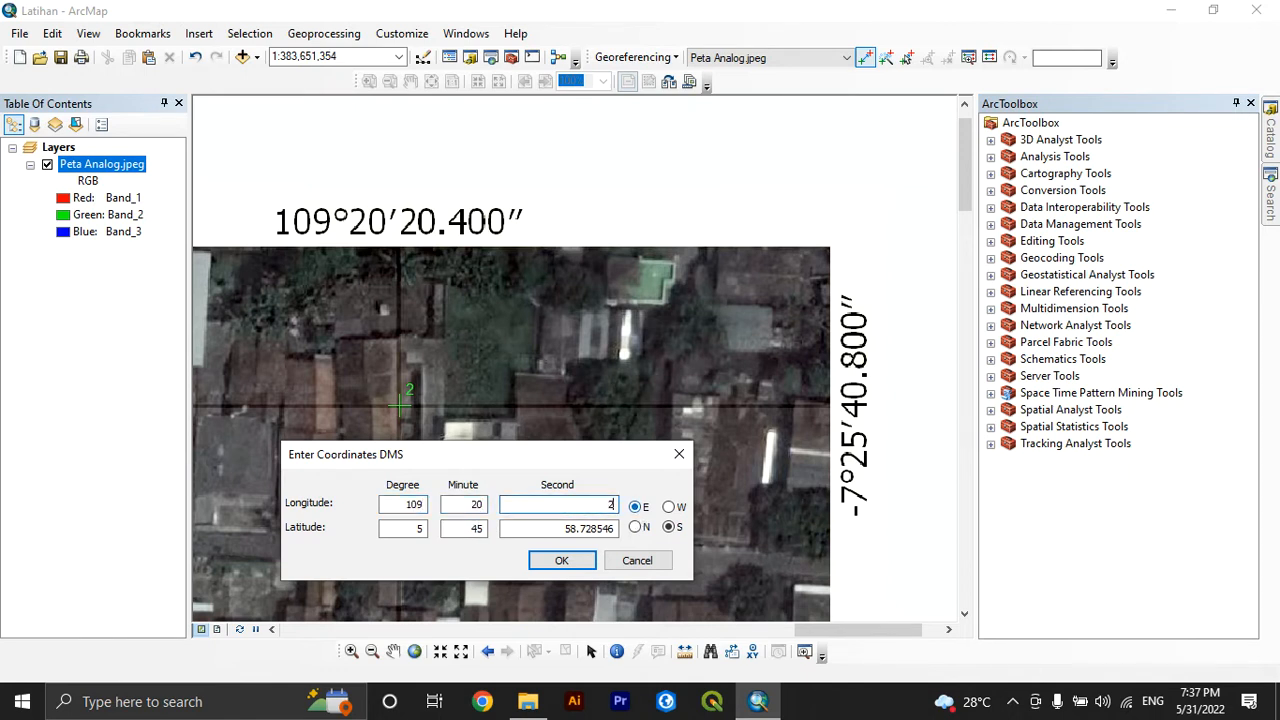
Enter the second control point's latitude as 7 degrees, 25 minutes, 40.8 seconds South and accept the coordinates
{"action": "double_click", "coordinate": [420, 528]}
{"action": "type", "text": "7"}
{"action": "double_click", "coordinate": [467, 528]}
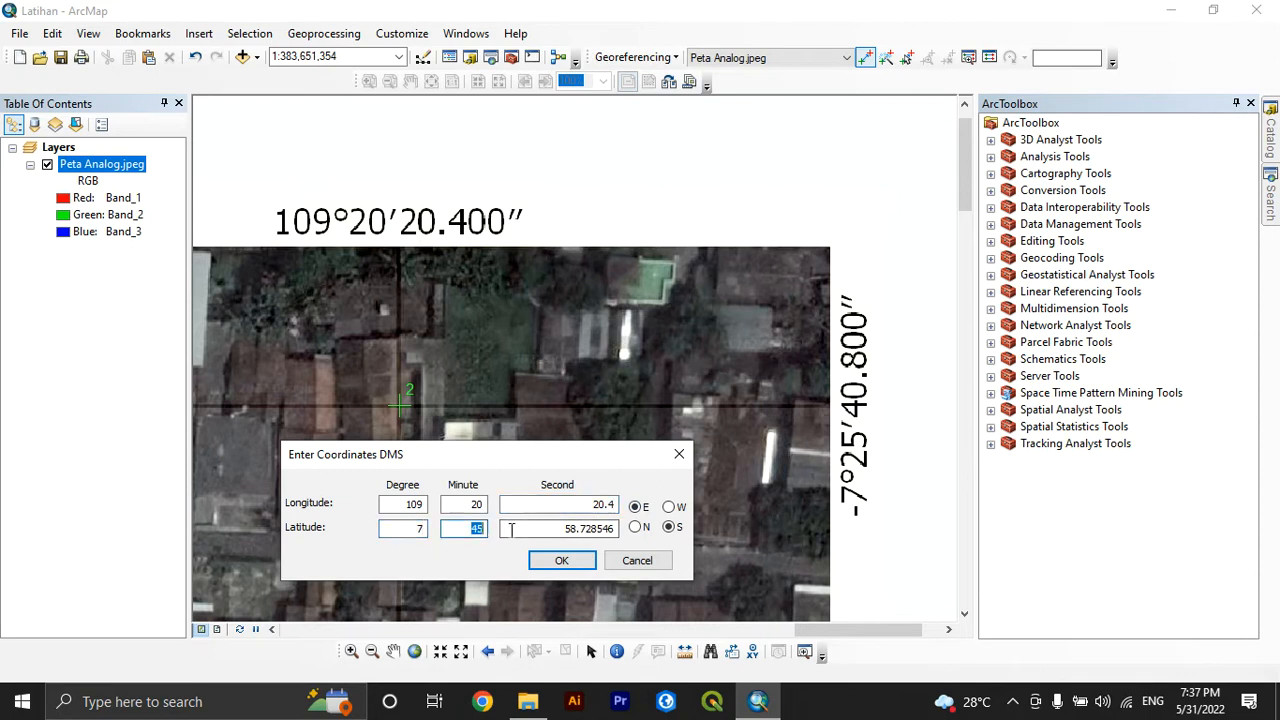
{"action": "type", "text": "25"}
{"action": "left_click_drag", "start_coordinate": [532, 528], "coordinate": [620, 528]}
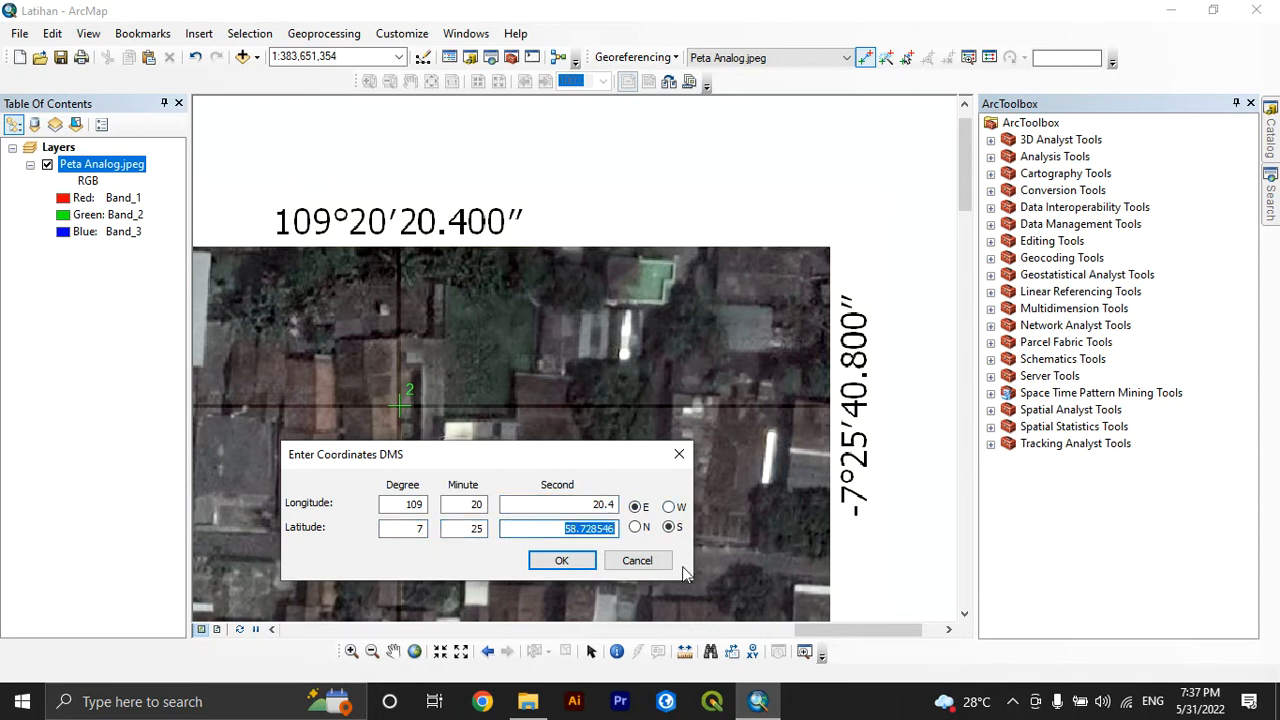
{"action": "type", "text": "40.8"}
{"action": "left_click", "coordinate": [562, 561]}
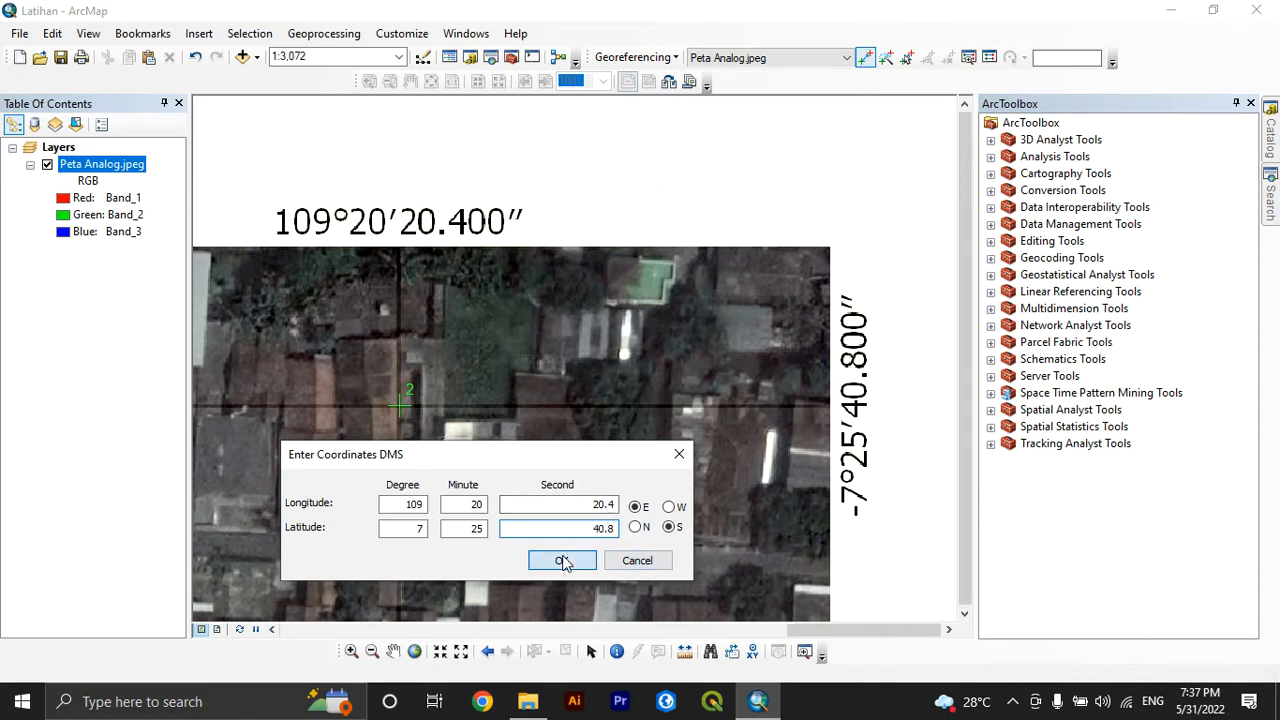
{"action": "right_click", "coordinate": [88, 165]}
{"action": "left_click", "coordinate": [141, 270]}
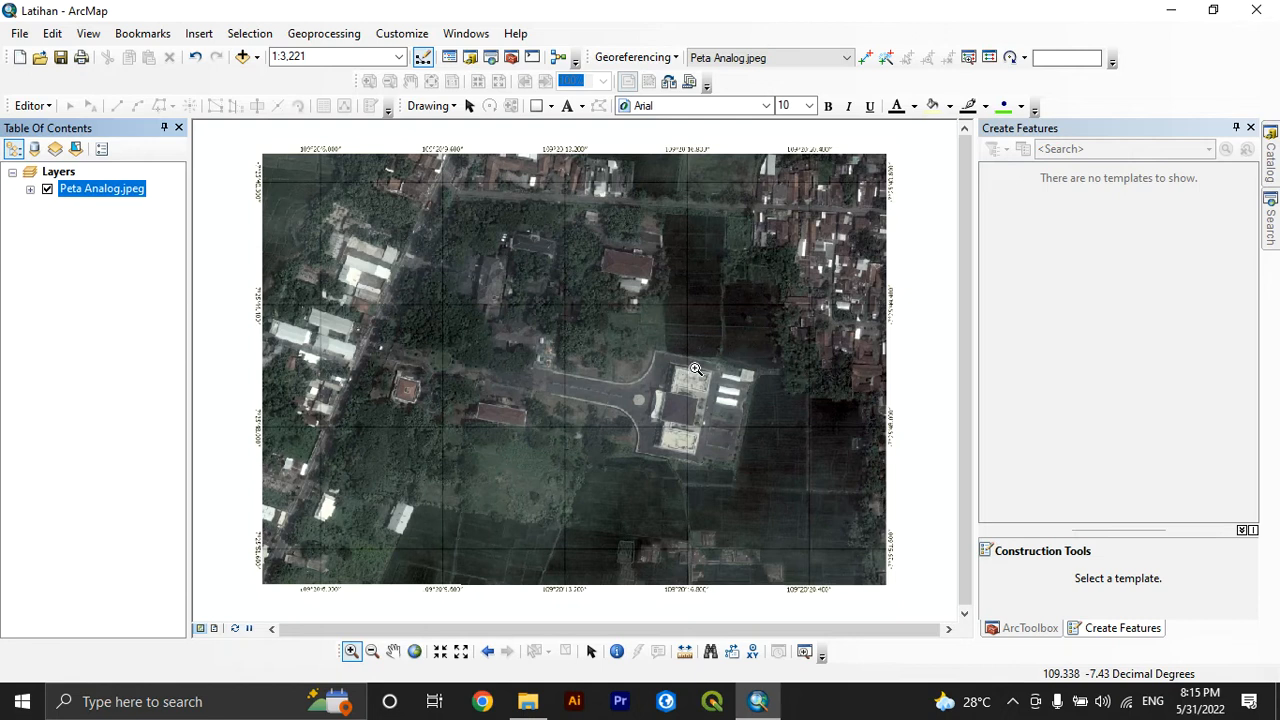
Open the Layers data frame's coordinate system properties and select WGS 1984 from the favorites
{"action": "left_click", "coordinate": [62, 176]}
{"action": "right_click", "coordinate": [64, 177]}
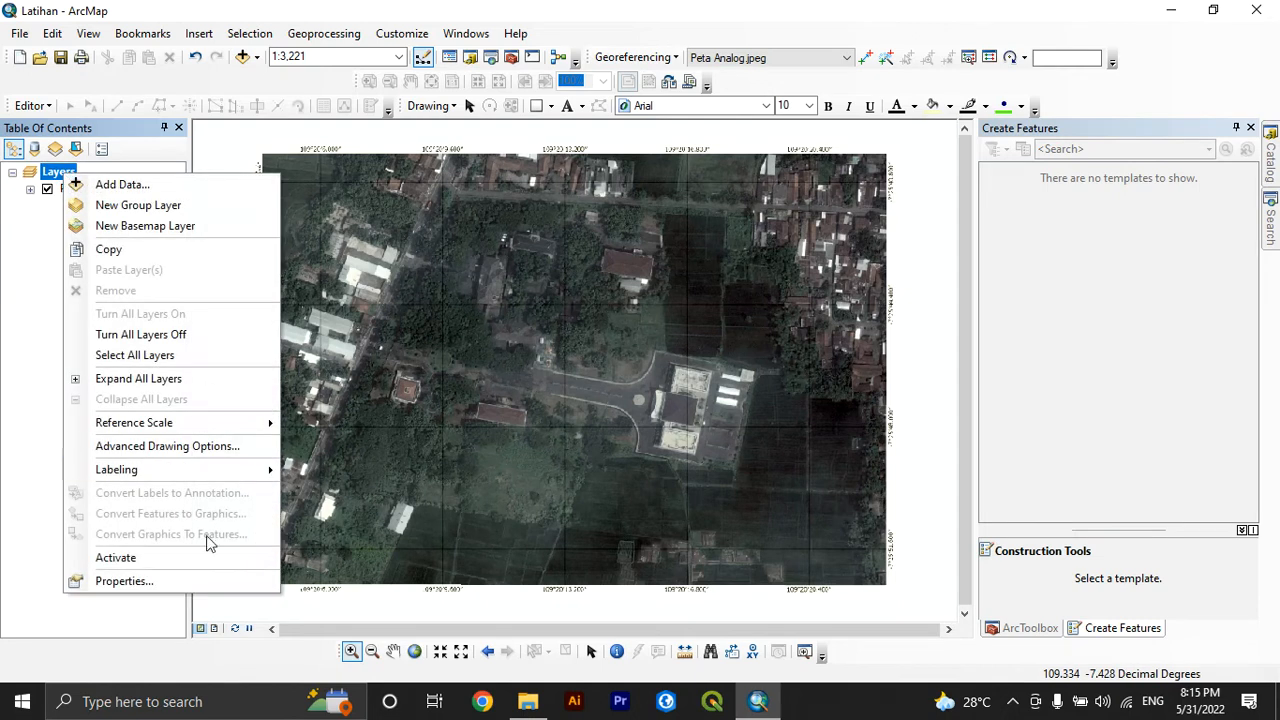
{"action": "left_click", "coordinate": [175, 582]}
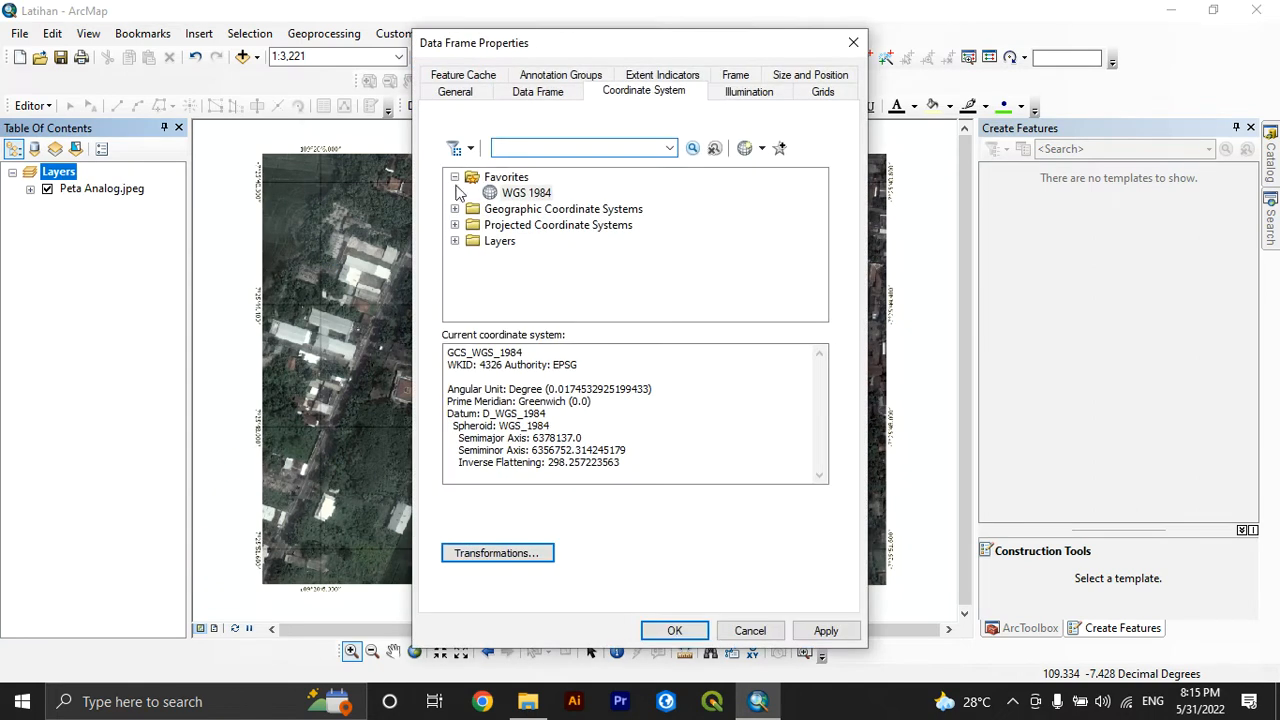
{"action": "left_click", "coordinate": [507, 195]}
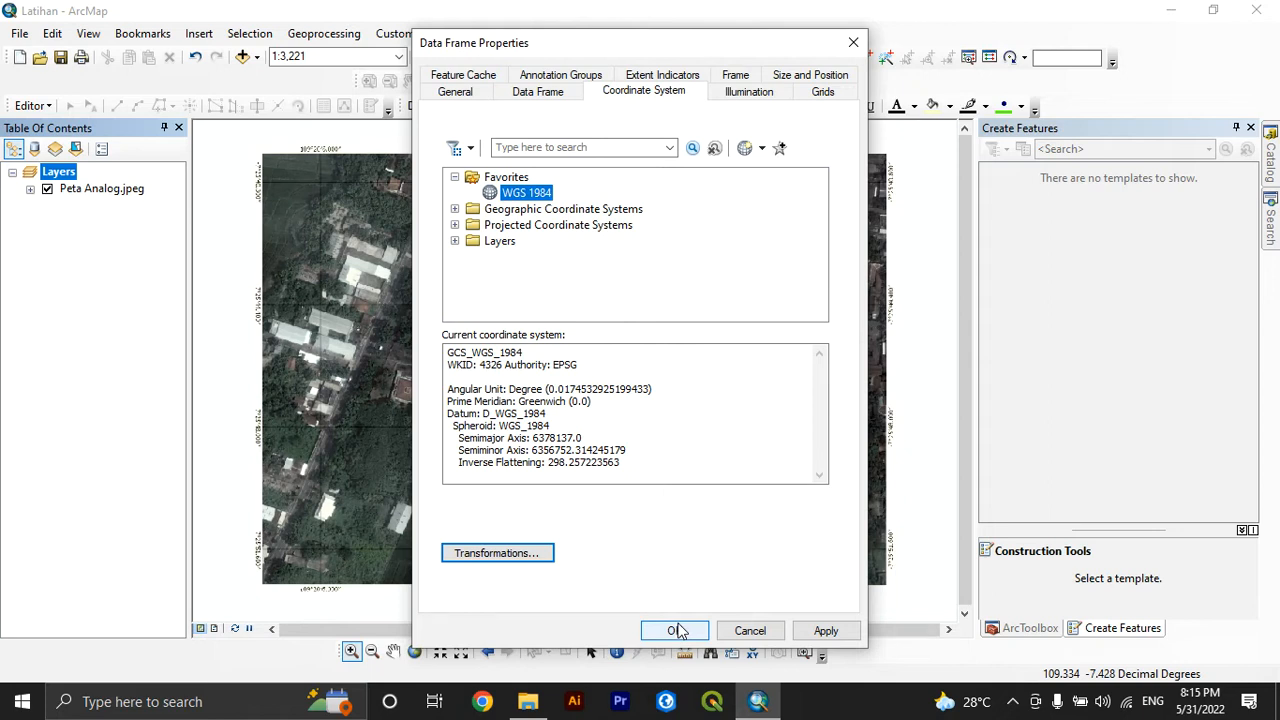
Switch to File Explorer and open the Projected image from the Georeferencing & Digitizing folder inside 1. Bahan Tutorial
{"action": "left_click", "coordinate": [528, 701]}
{"action": "left_click", "coordinate": [366, 150]}
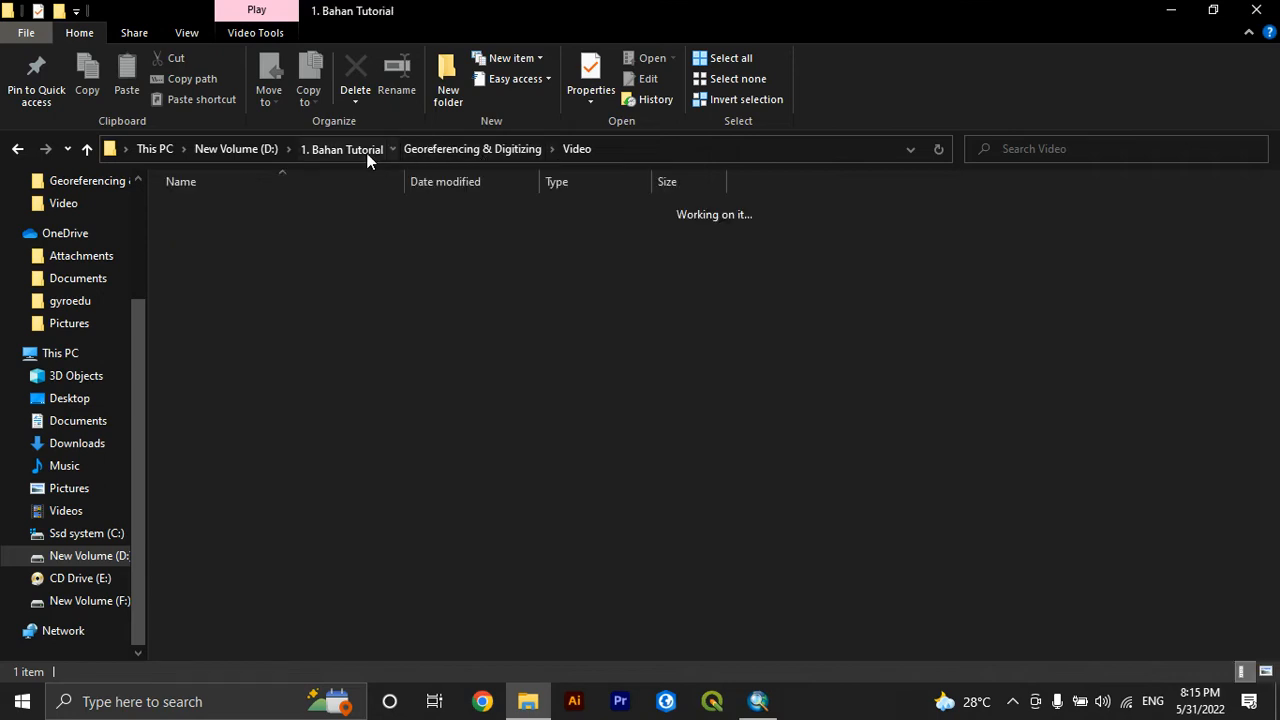
{"action": "double_click", "coordinate": [353, 208]}
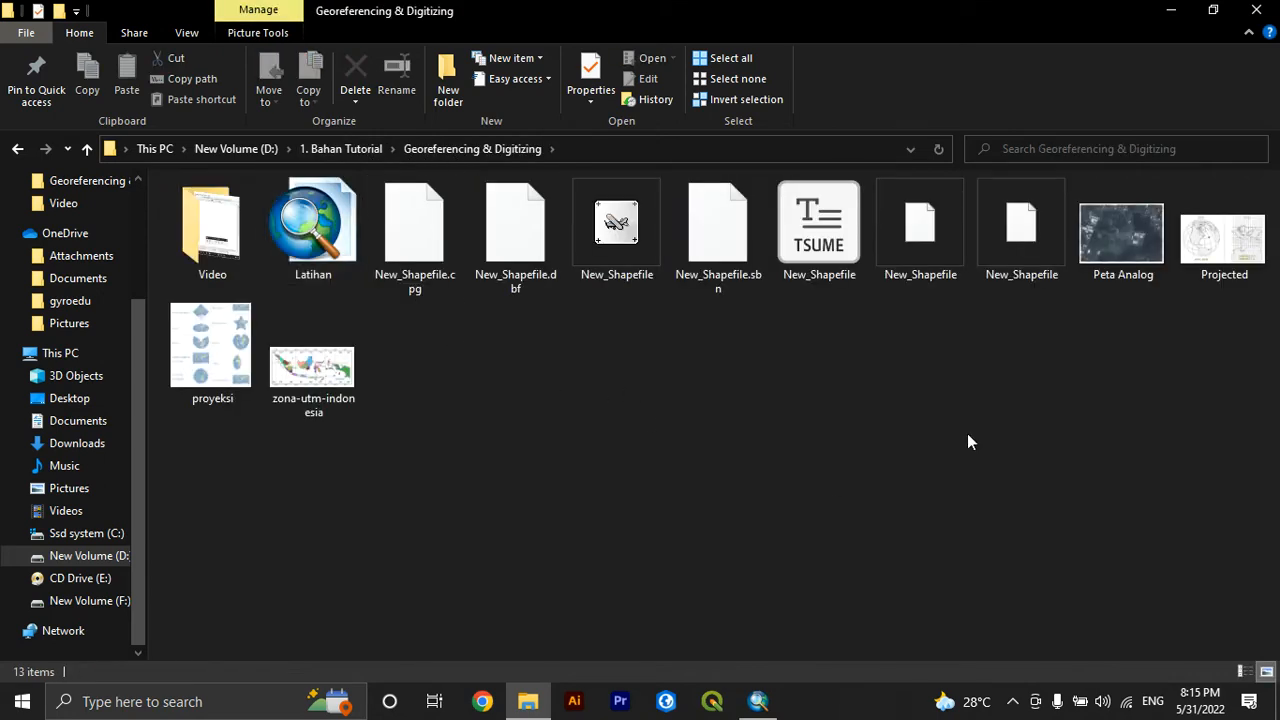
{"action": "double_click", "coordinate": [1245, 255]}
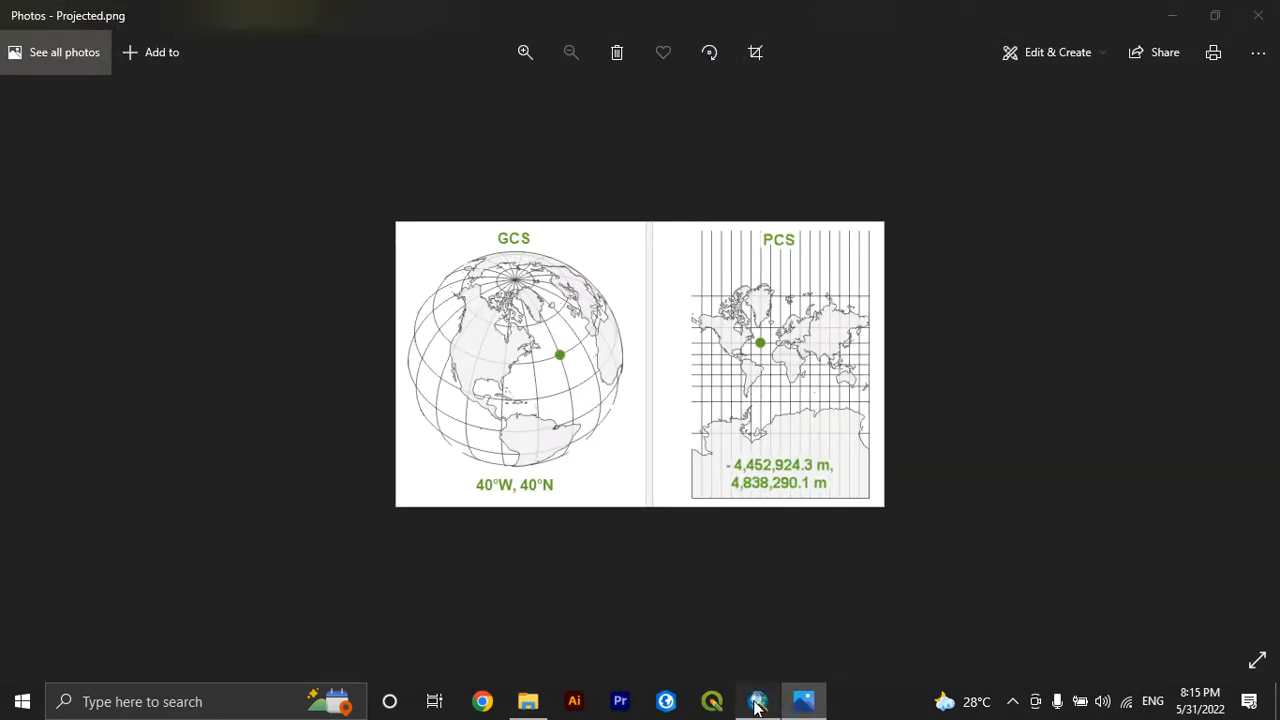
Switch back to ArcMap and look at the Geographic and Projected Coordinate Systems categories
{"action": "left_click", "coordinate": [757, 703]}
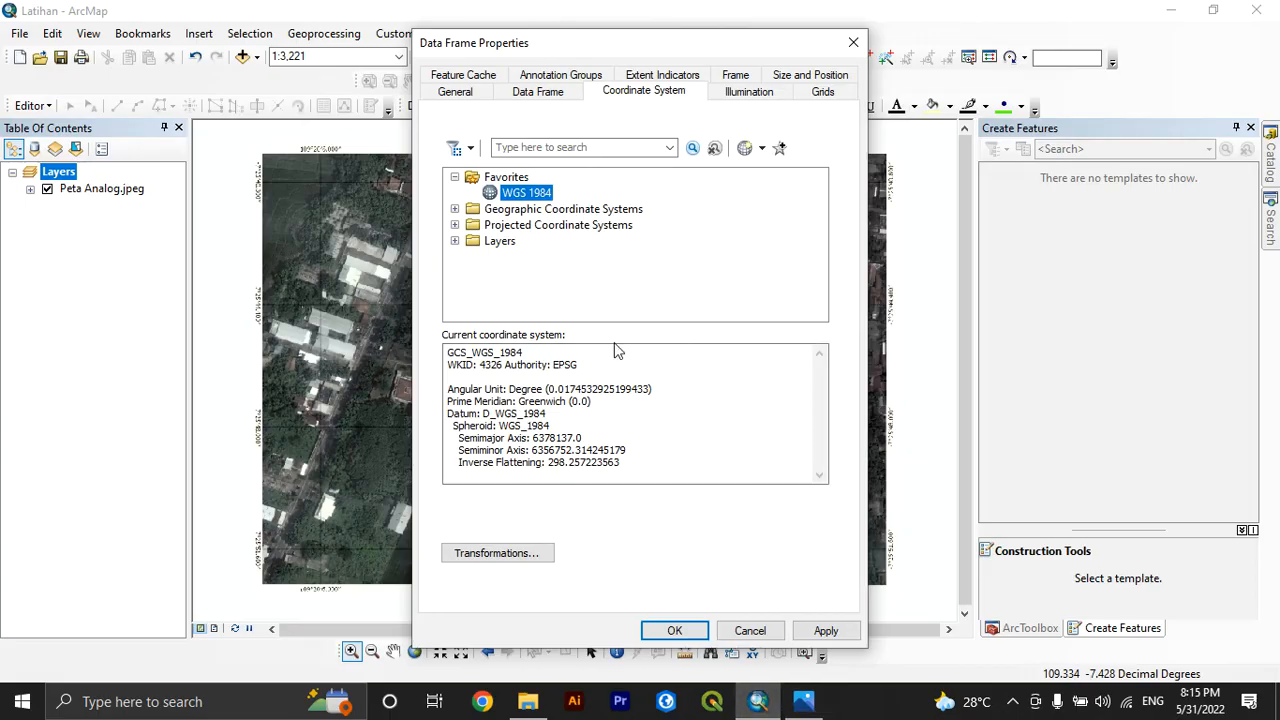
{"action": "left_click", "coordinate": [556, 211]}
{"action": "left_click", "coordinate": [548, 225]}
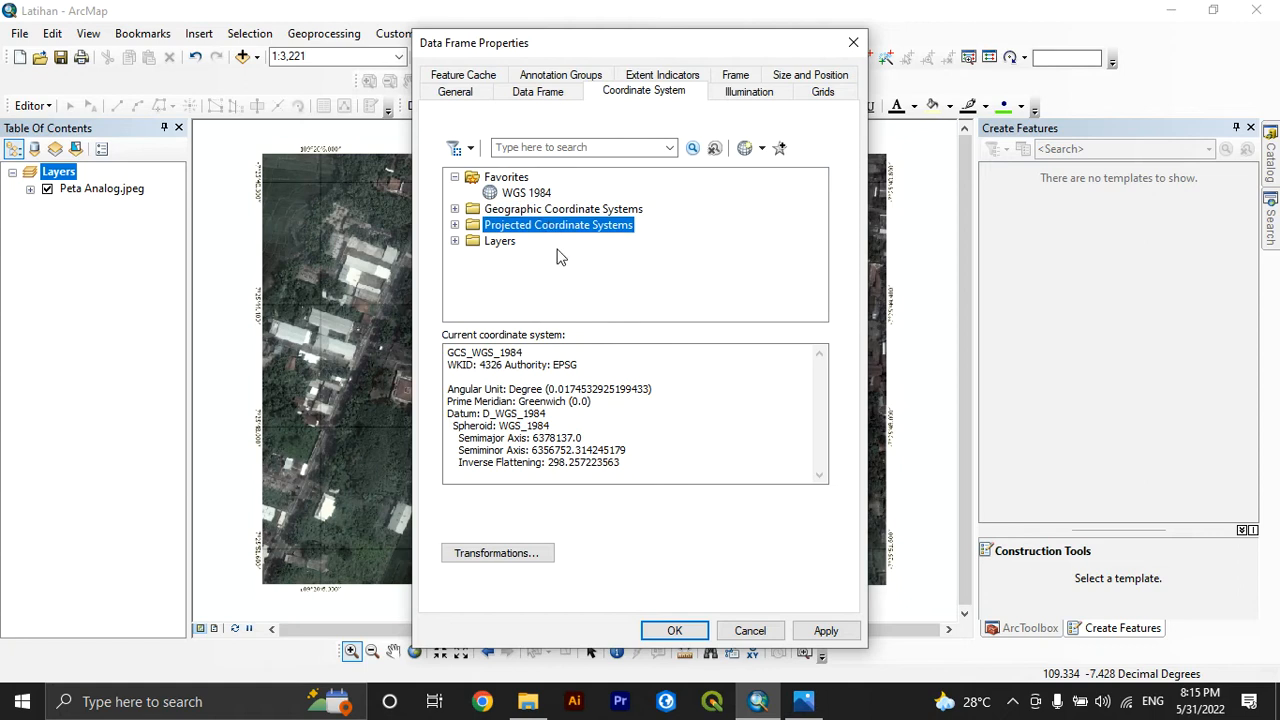
Switch to Photos and examine the GCS and PCS comparison, the projection types in proyeksi.png and the zone map in zona-utm-indonesia.png
{"action": "left_click", "coordinate": [803, 703]}
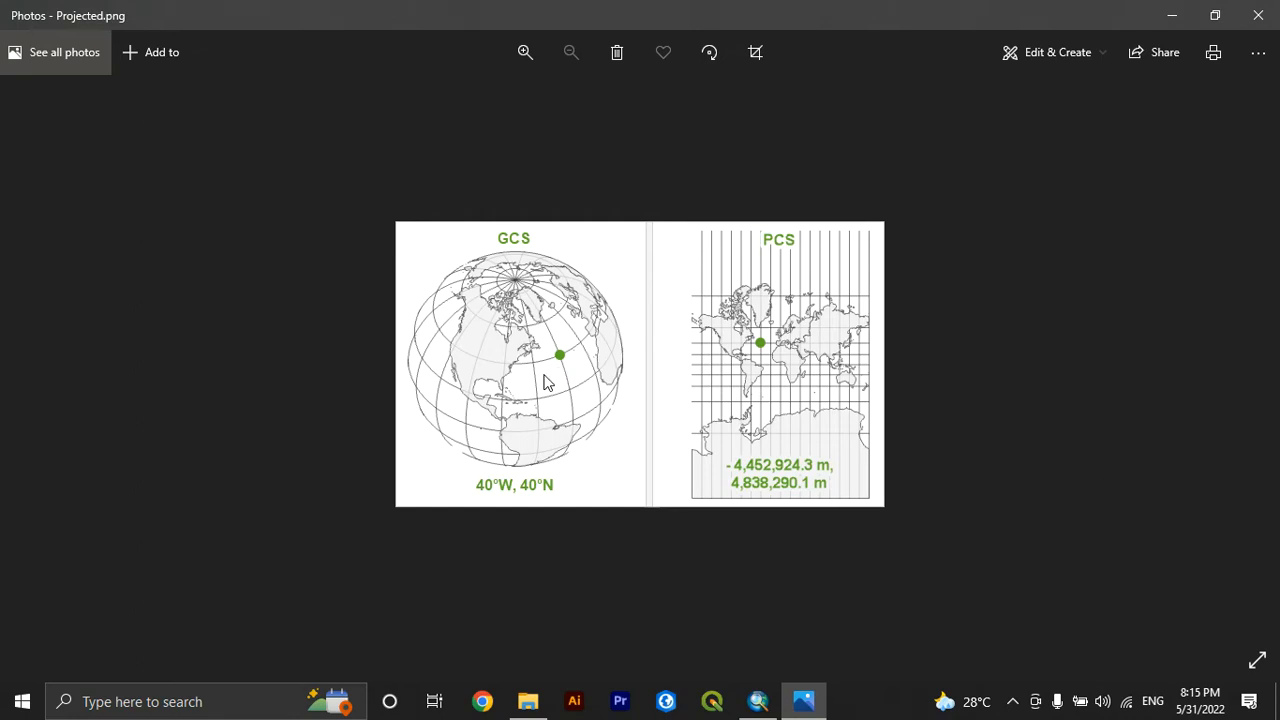
{"action": "left_click", "coordinate": [1256, 352]}
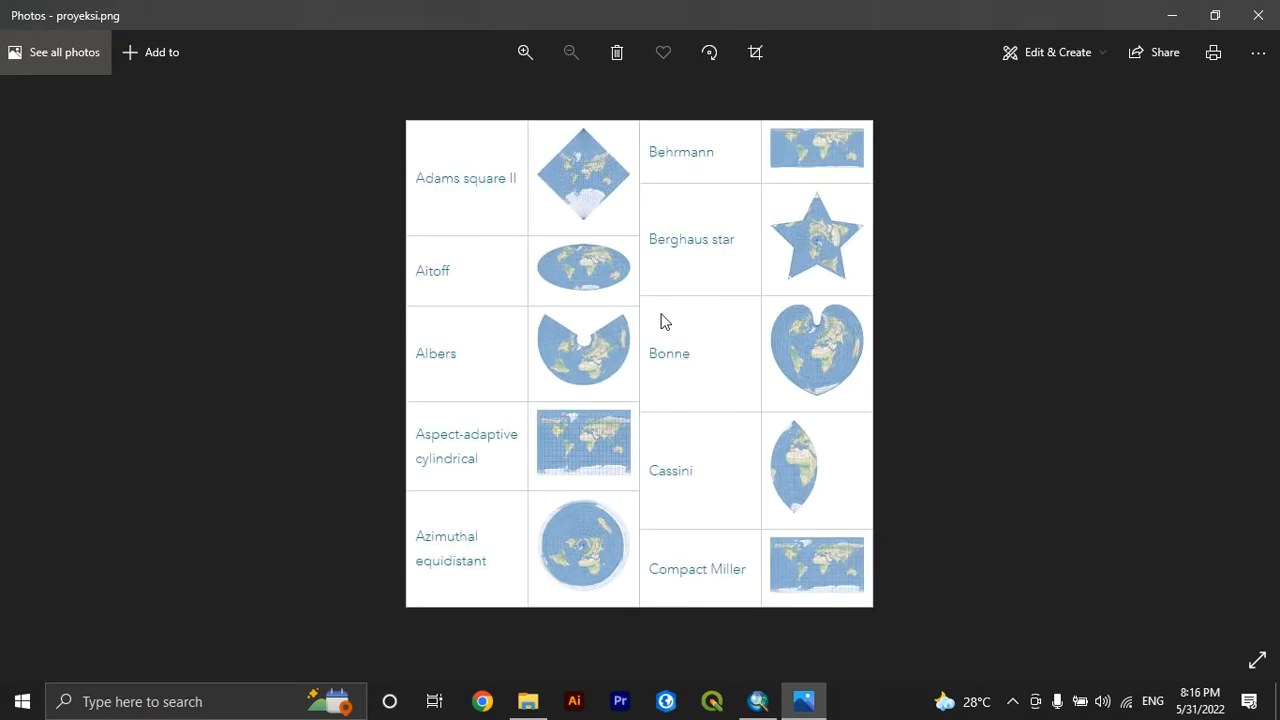
{"action": "left_click", "coordinate": [28, 354]}
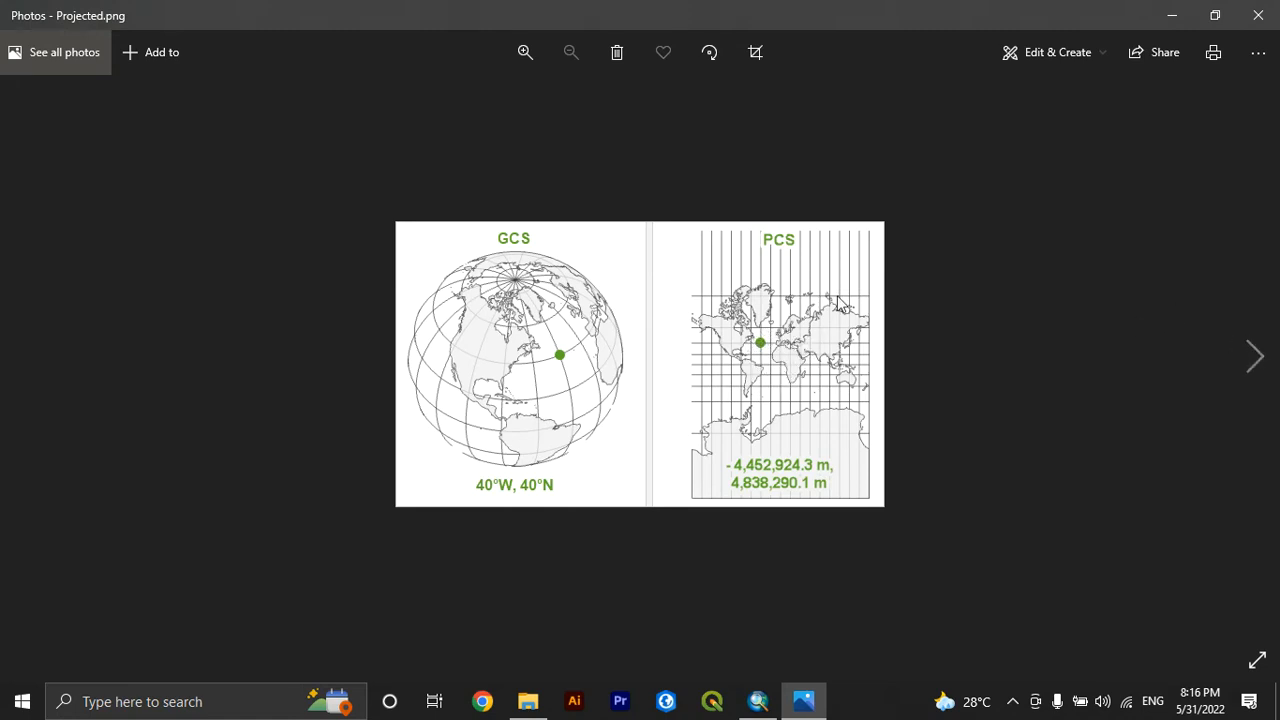
{"action": "left_click", "coordinate": [1256, 358]}
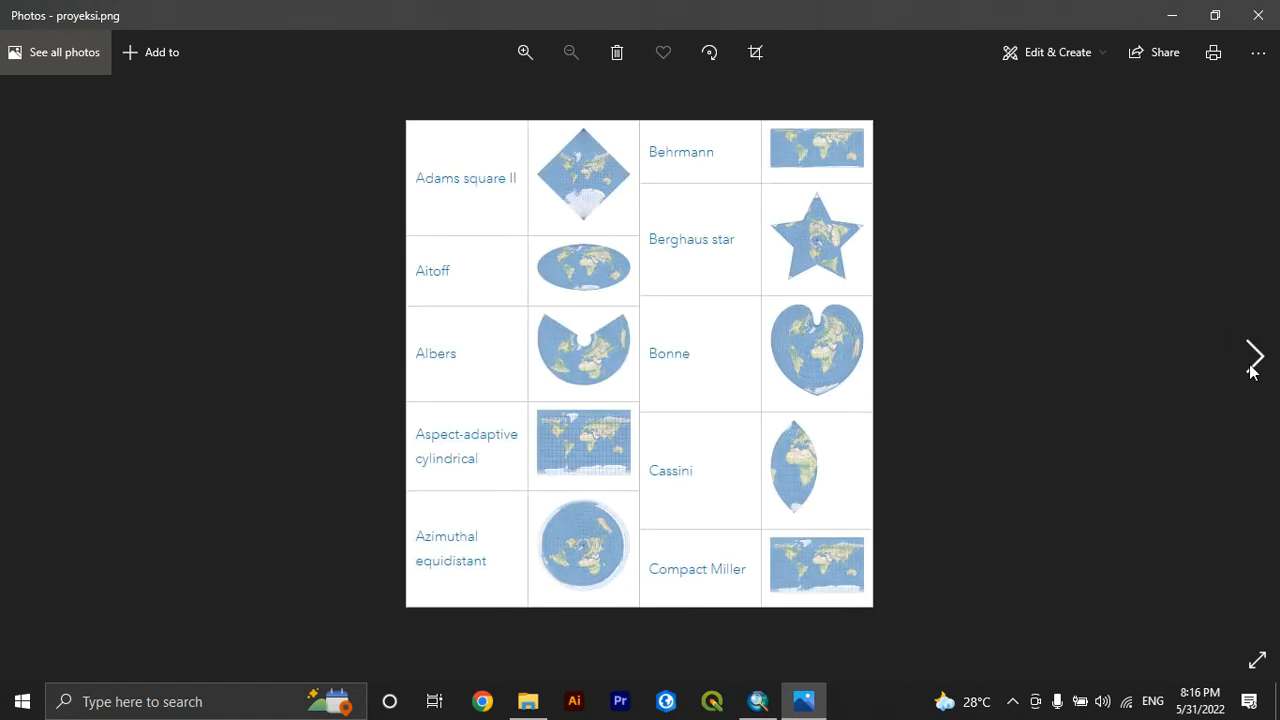
{"action": "left_click", "coordinate": [1254, 358]}
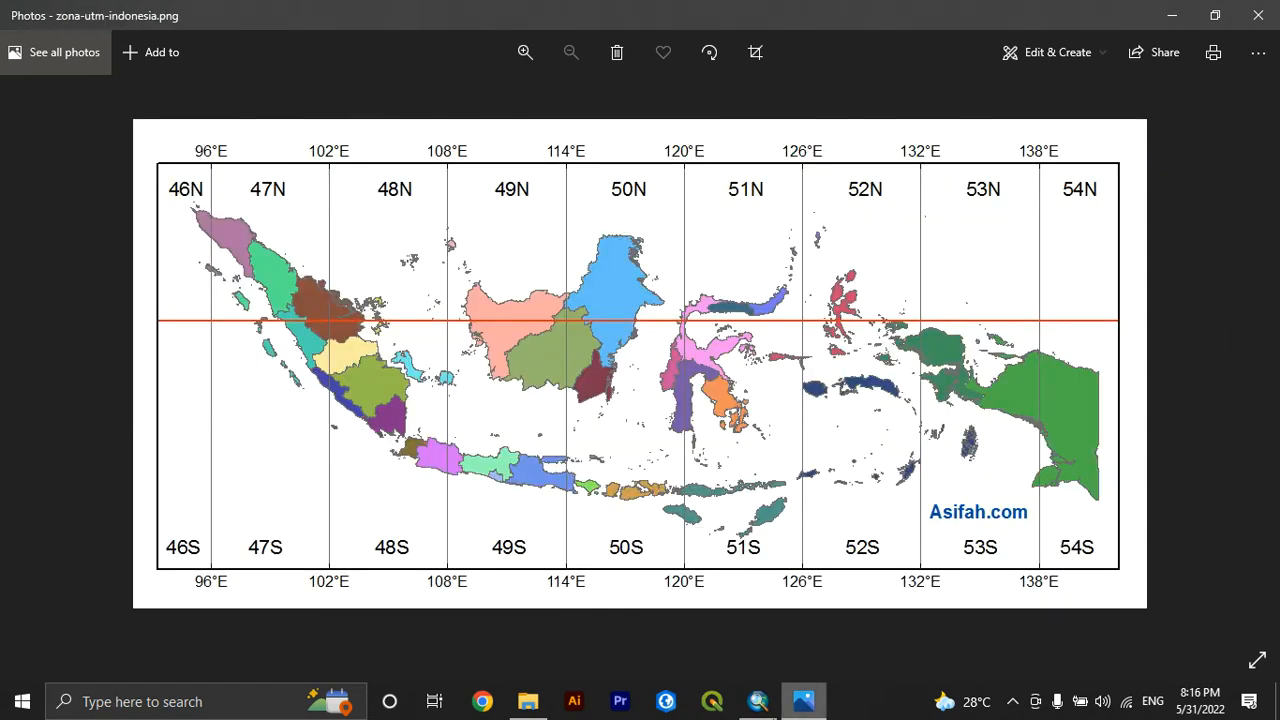
Return to ArcMap and browse the projected coordinate systems down to the WGS 1984 hemisphere folders under UTM
{"action": "left_click", "coordinate": [758, 701]}
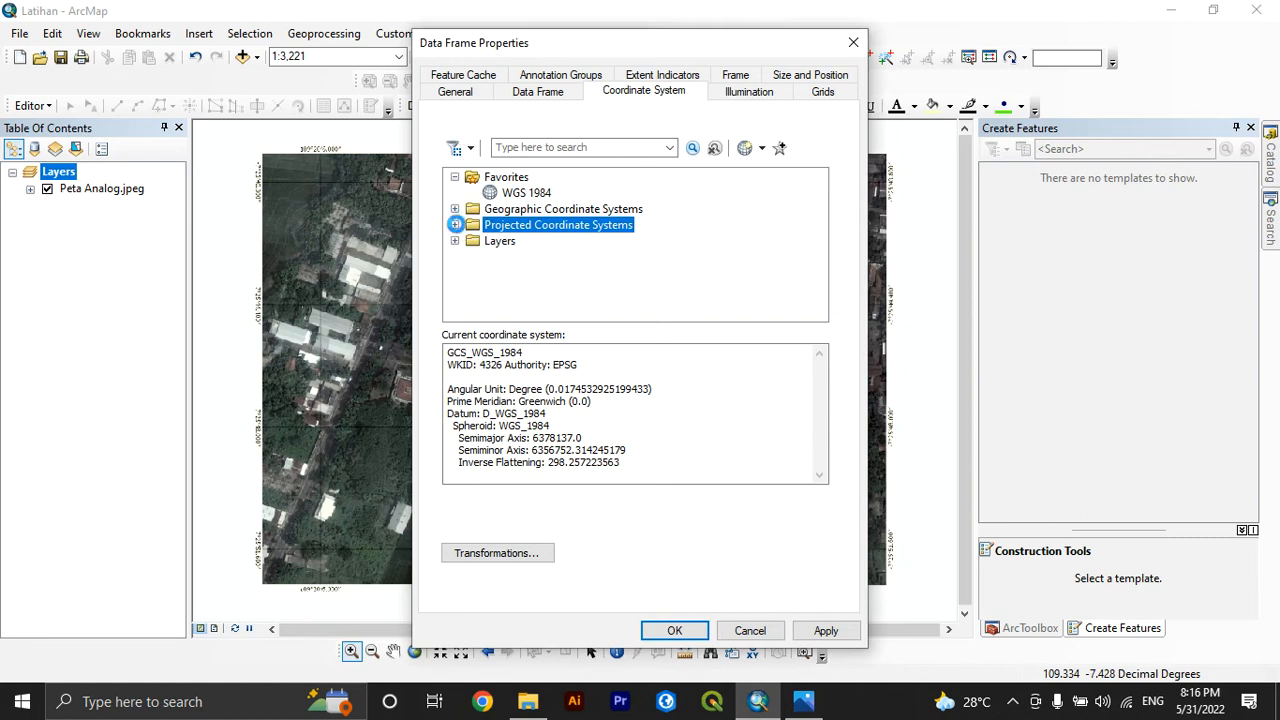
{"action": "left_click", "coordinate": [455, 225]}
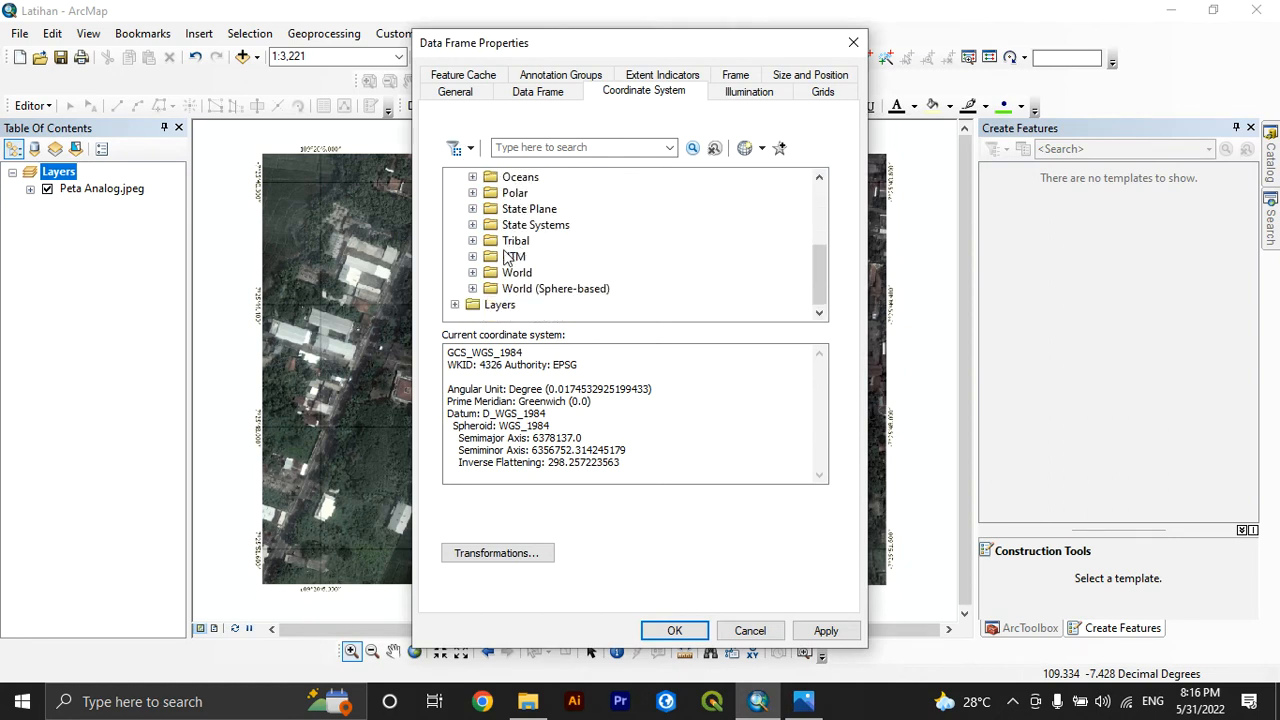
{"action": "scroll", "coordinate": [512, 255], "scroll_direction": "up", "scroll_amount": 3}
{"action": "scroll", "coordinate": [507, 280], "scroll_direction": "down", "scroll_amount": 3}
{"action": "scroll", "coordinate": [507, 288], "scroll_direction": "up", "scroll_amount": 3}
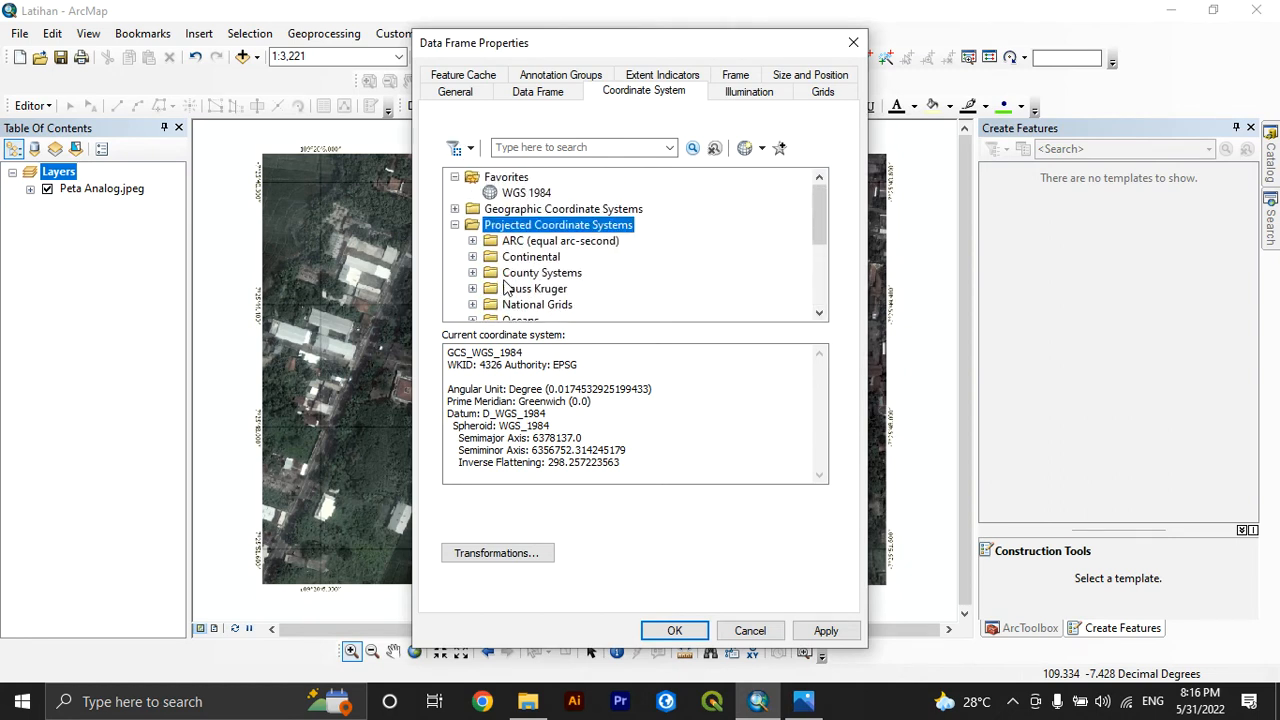
{"action": "scroll", "coordinate": [507, 288], "scroll_direction": "down", "scroll_amount": 1}
{"action": "scroll", "coordinate": [507, 288], "scroll_direction": "up", "scroll_amount": 1}
{"action": "scroll", "coordinate": [507, 288], "scroll_direction": "down", "scroll_amount": 3}
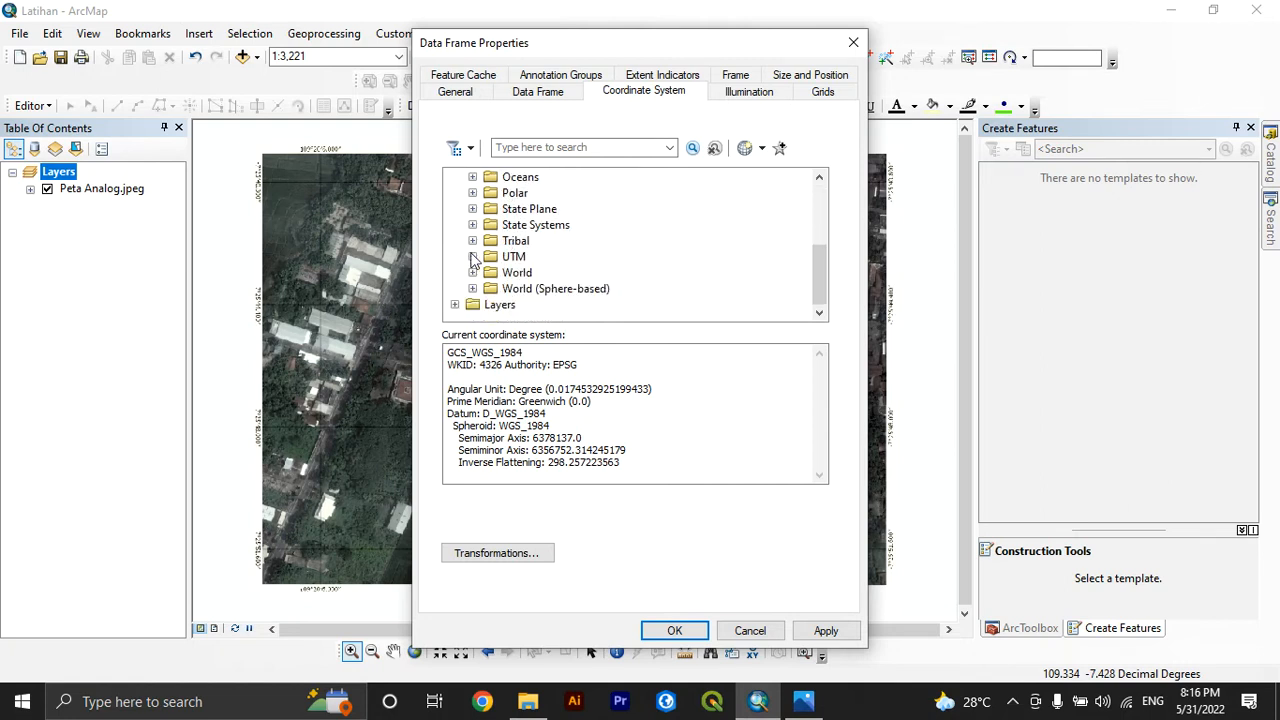
{"action": "left_click", "coordinate": [473, 272]}
{"action": "scroll", "coordinate": [487, 257], "scroll_direction": "down", "scroll_amount": 2}
{"action": "scroll", "coordinate": [487, 257], "scroll_direction": "down", "scroll_amount": 1}
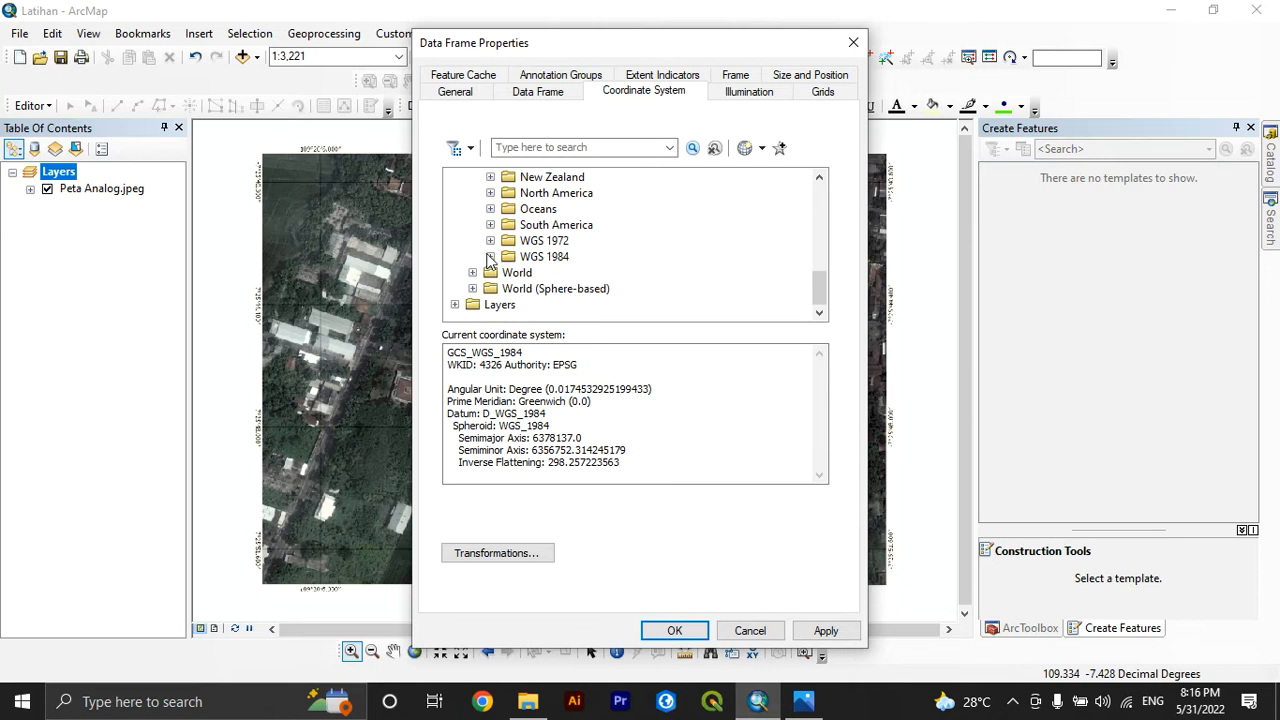
{"action": "left_click", "coordinate": [490, 257]}
{"action": "scroll", "coordinate": [490, 257], "scroll_direction": "down", "scroll_amount": 1}
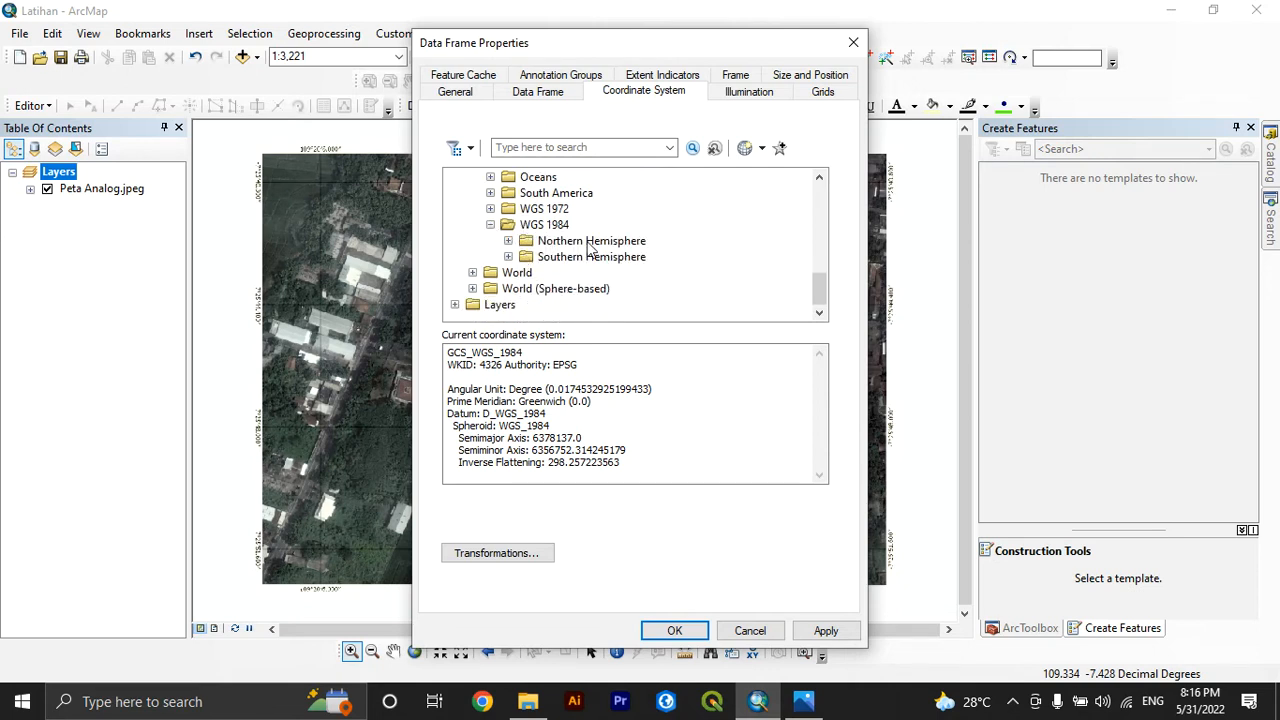
Examine the Indonesian UTM zones in the zona-utm-indonesia.png map in Photos, and return to ArcMap's data frame properties
{"action": "left_click", "coordinate": [804, 700]}
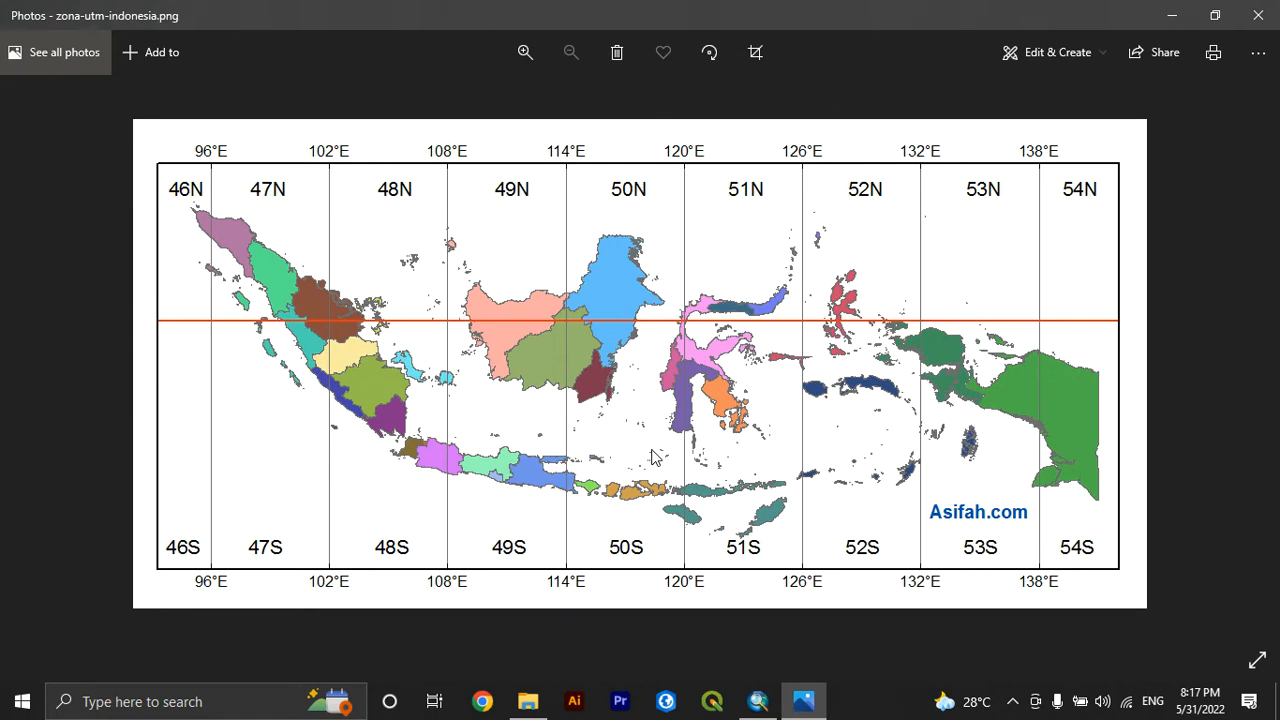
{"action": "left_click", "coordinate": [758, 701]}
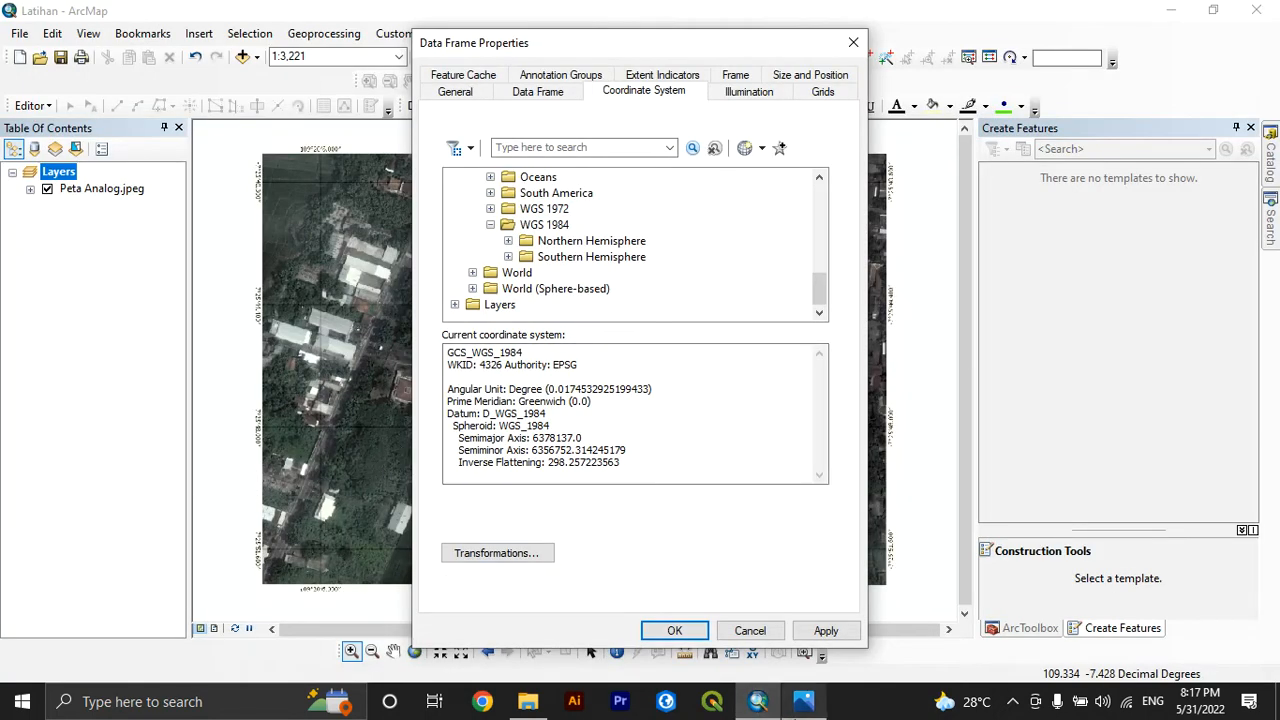
{"action": "mouse_move", "coordinate": [803, 704]}
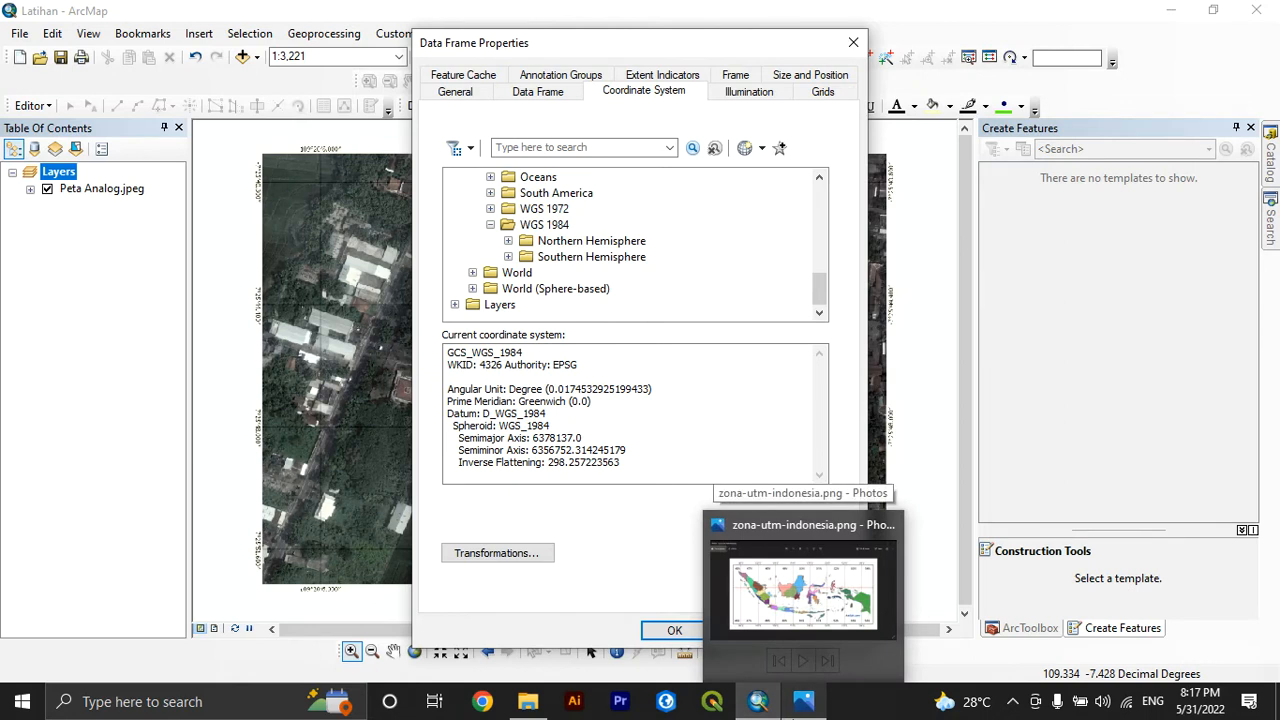
{"action": "left_click", "coordinate": [803, 701]}
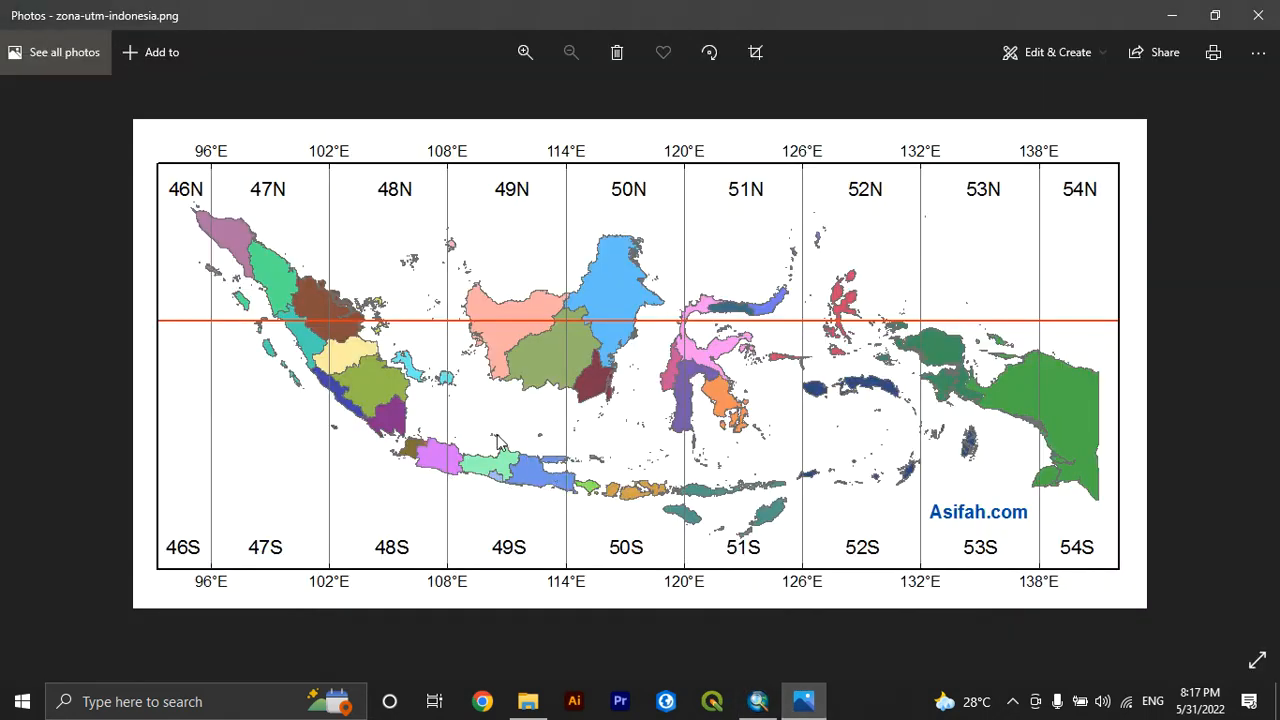
{"action": "left_click", "coordinate": [755, 701]}
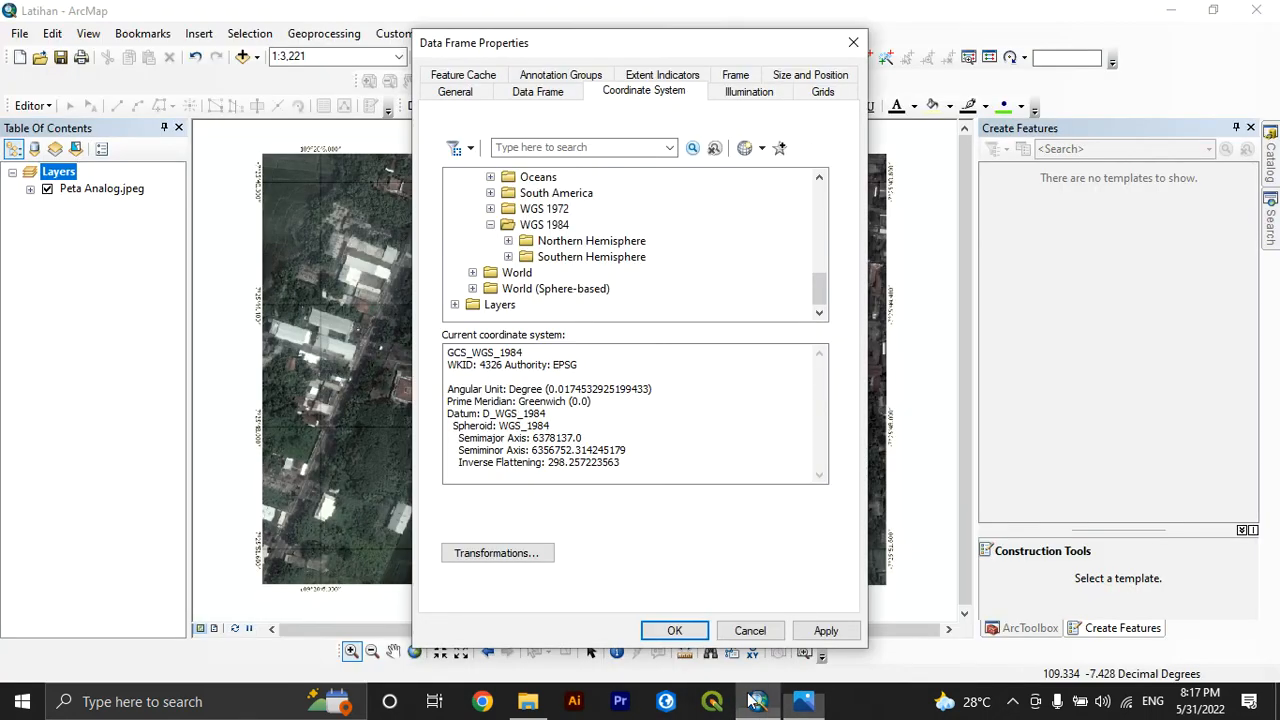
Collapse the projected coordinate systems and select WGS 1984 from the favorites as the data frame's coordinate system
{"action": "scroll", "coordinate": [462, 232], "scroll_direction": "up", "scroll_amount": 3}
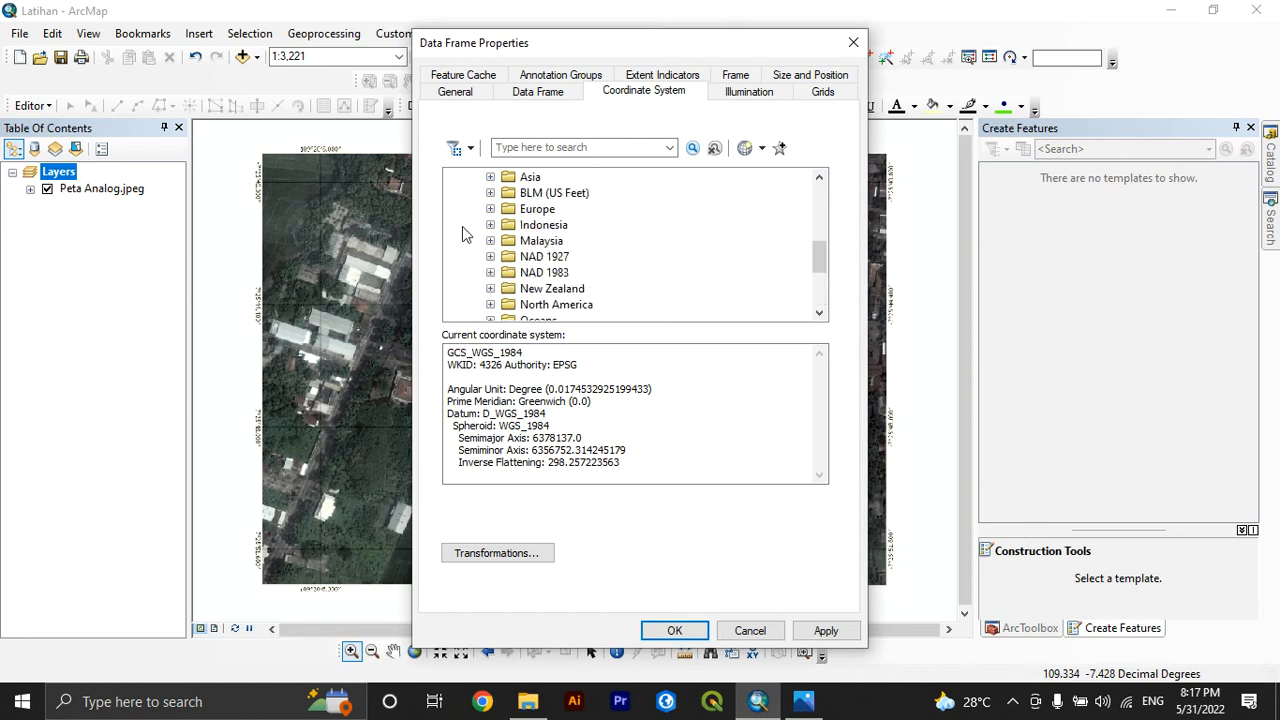
{"action": "scroll", "coordinate": [462, 232], "scroll_direction": "up", "scroll_amount": 5}
{"action": "left_click", "coordinate": [455, 225]}
{"action": "left_click", "coordinate": [528, 193]}
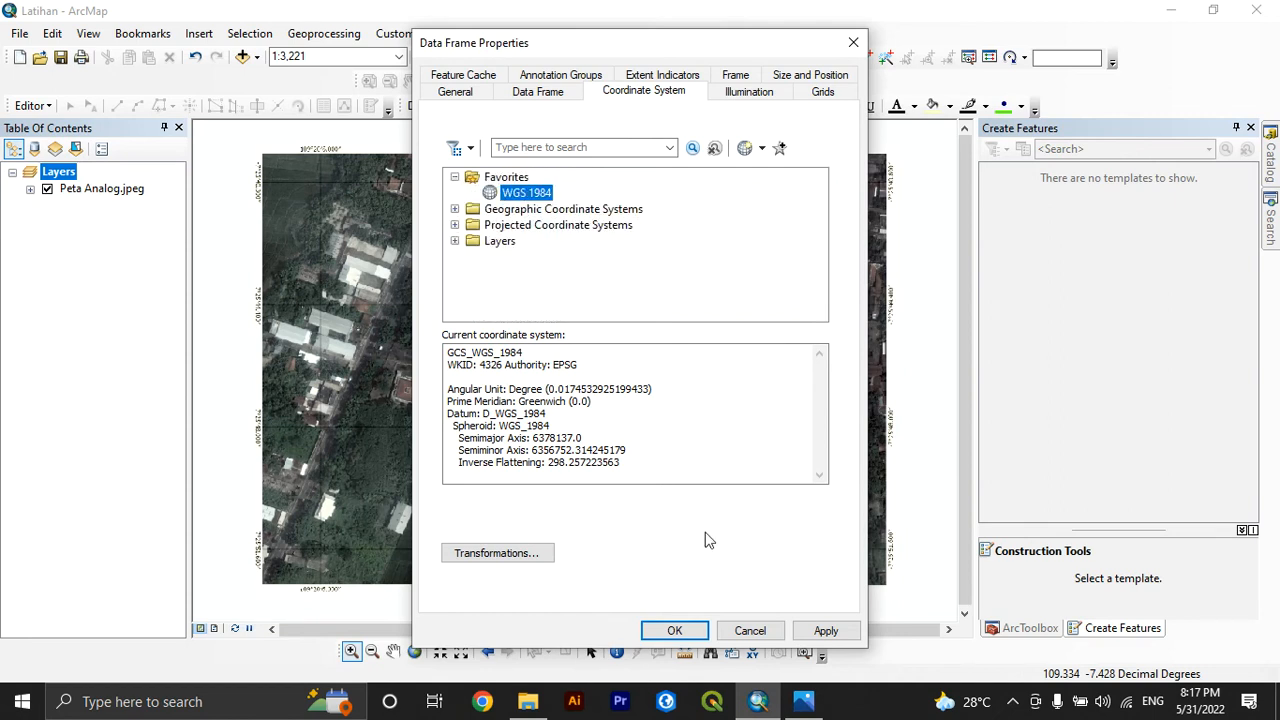
Apply WGS 1984 as the data frame's coordinate system and open the Catalog
{"action": "left_click", "coordinate": [674, 630]}
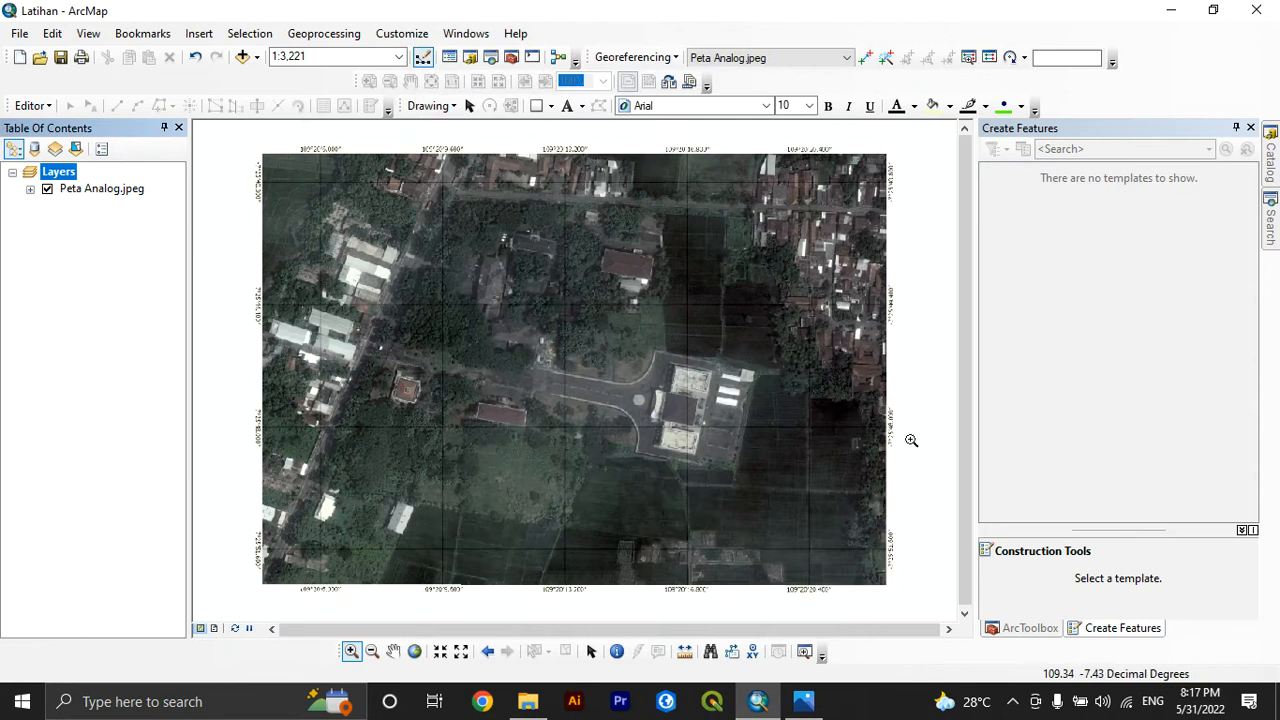
{"action": "left_click", "coordinate": [1270, 165]}
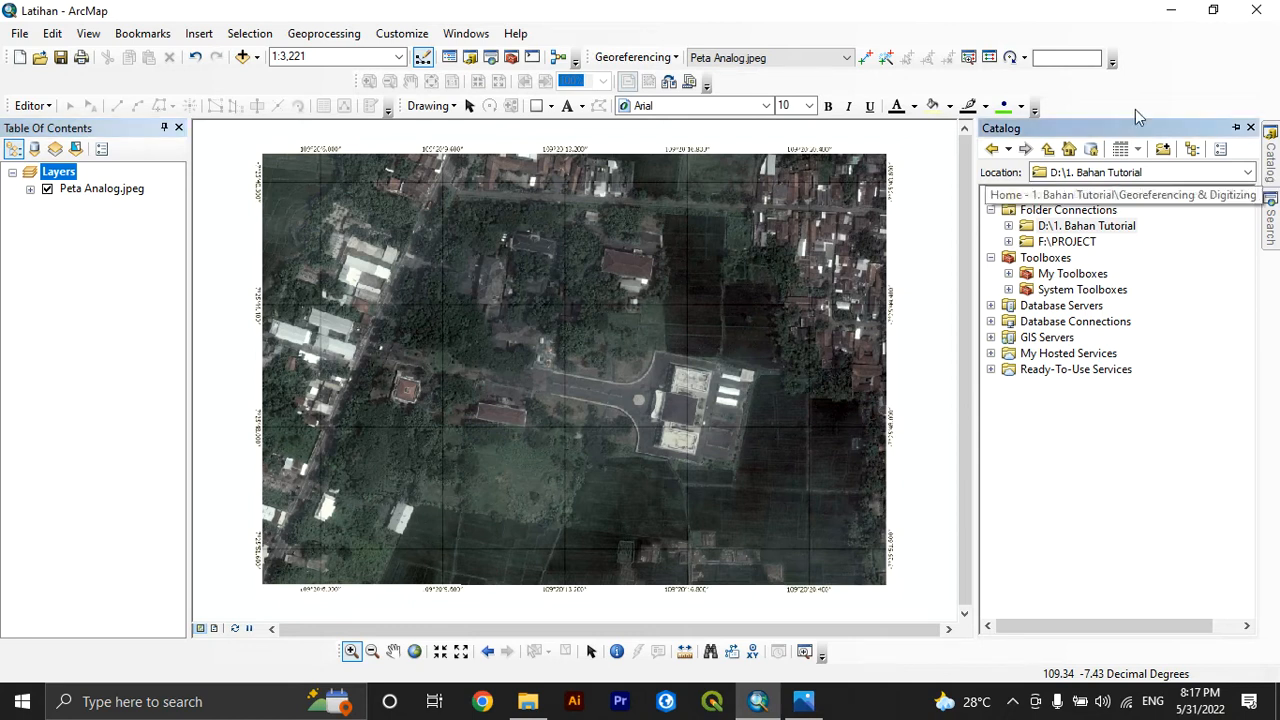
{"action": "left_click", "coordinate": [459, 38]}
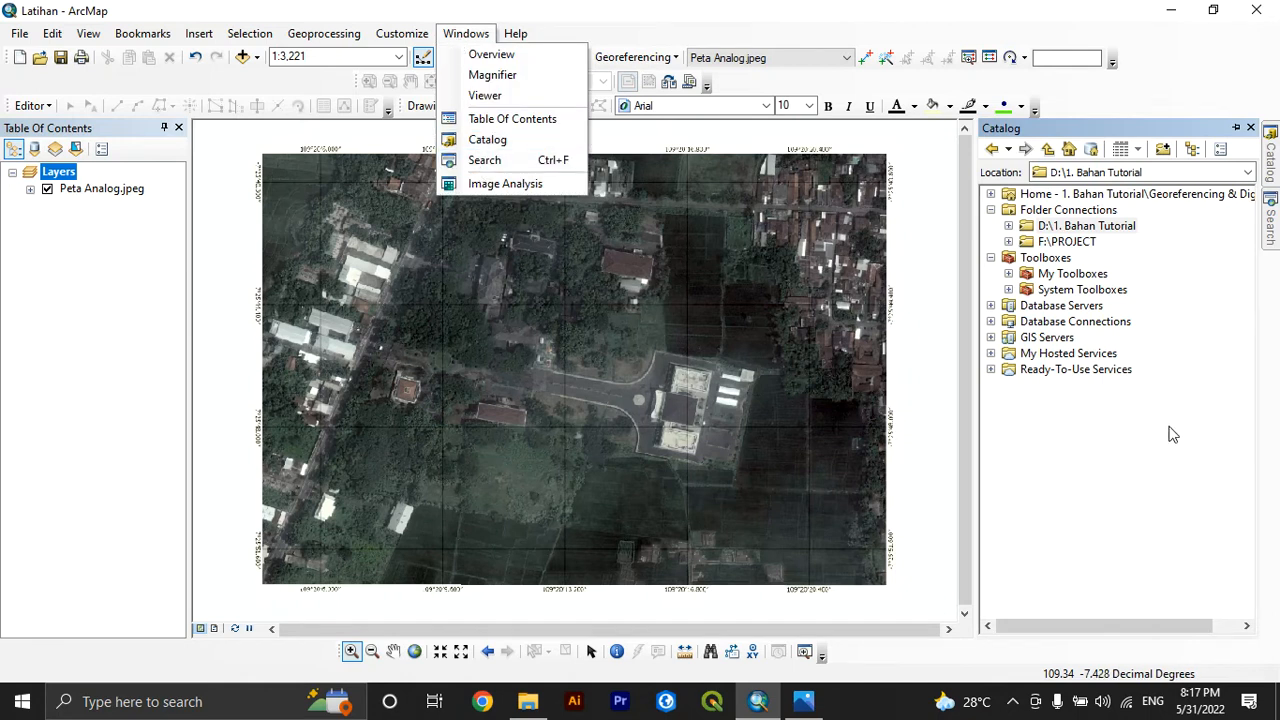
Examine the Georeferencing & Digitizing folder in File Explorer, and return to ArcMap's Catalog
{"action": "left_click", "coordinate": [1060, 224]}
{"action": "left_click", "coordinate": [1058, 211]}
{"action": "right_click", "coordinate": [1056, 214]}
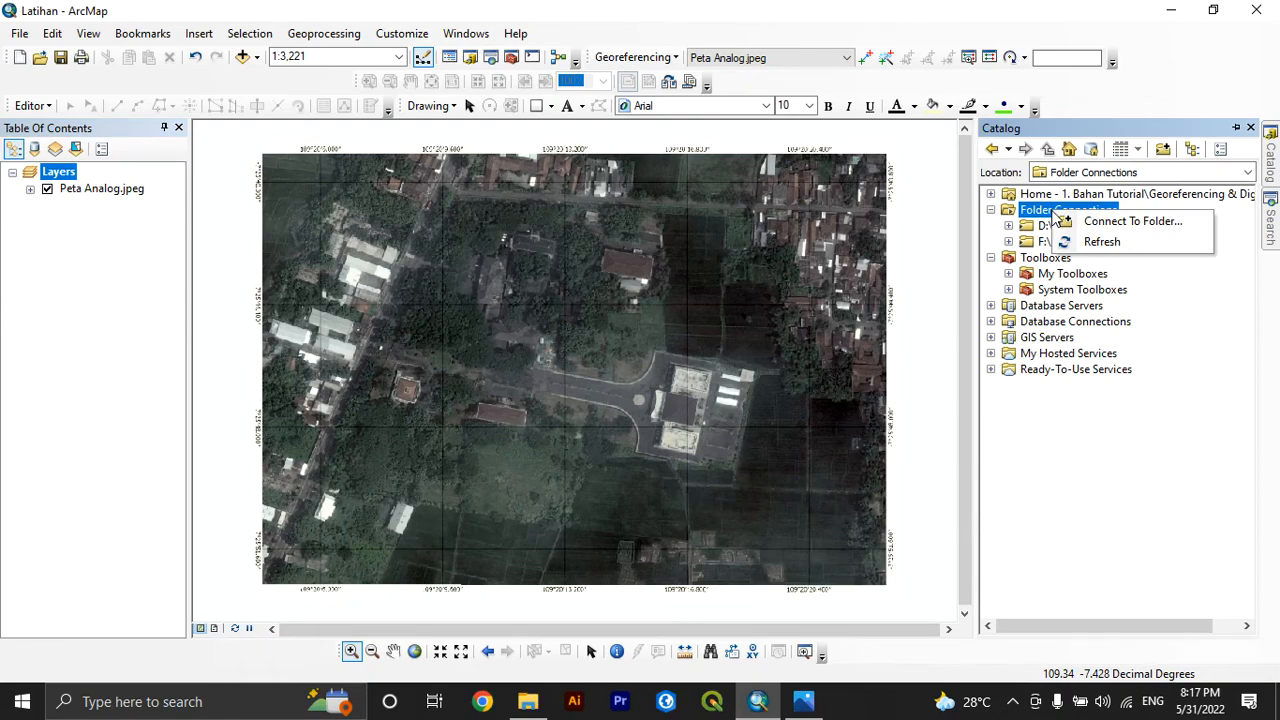
{"action": "left_click", "coordinate": [527, 701]}
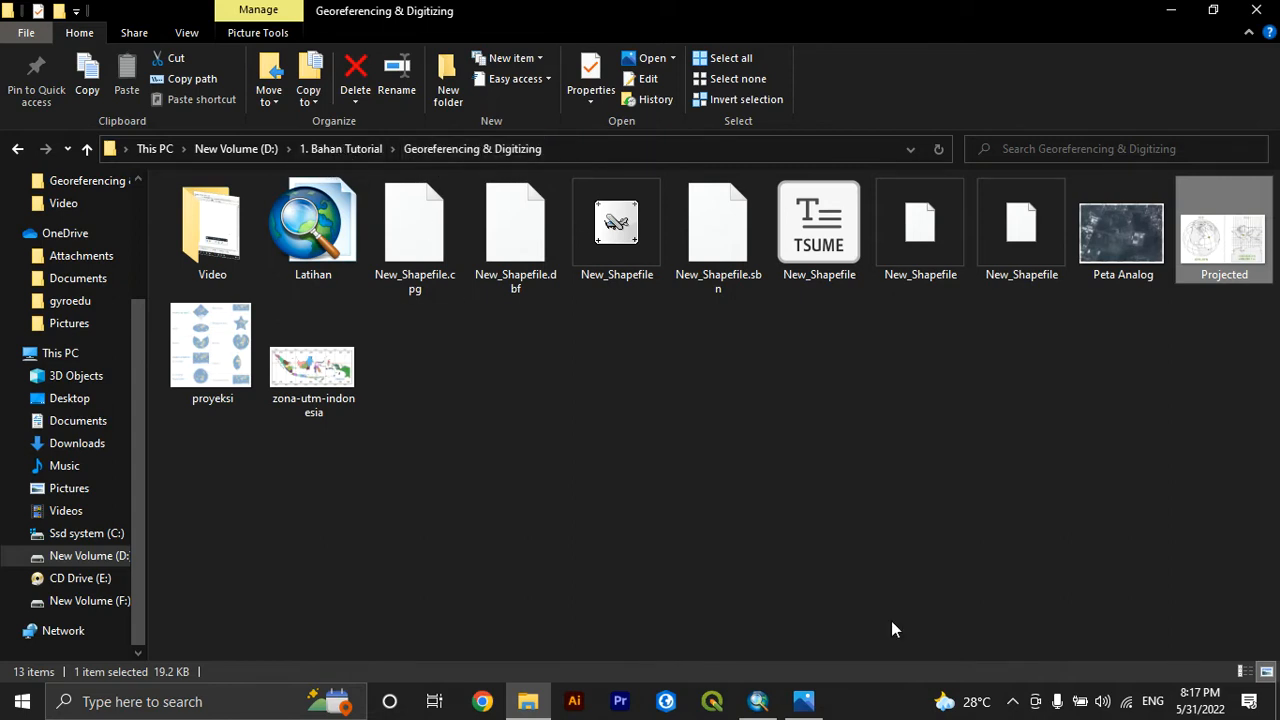
{"action": "left_click", "coordinate": [758, 701]}
{"action": "left_click", "coordinate": [1270, 158]}
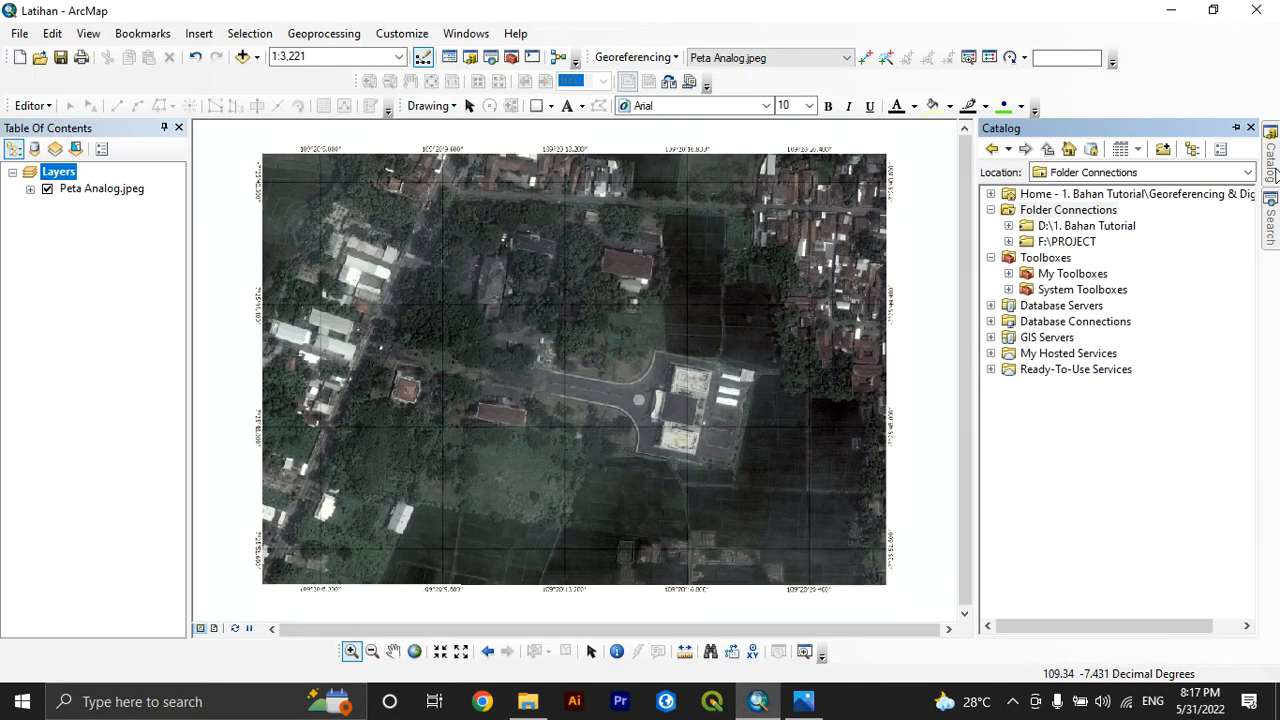
{"action": "left_click", "coordinate": [1050, 228]}
{"action": "right_click", "coordinate": [1050, 230]}
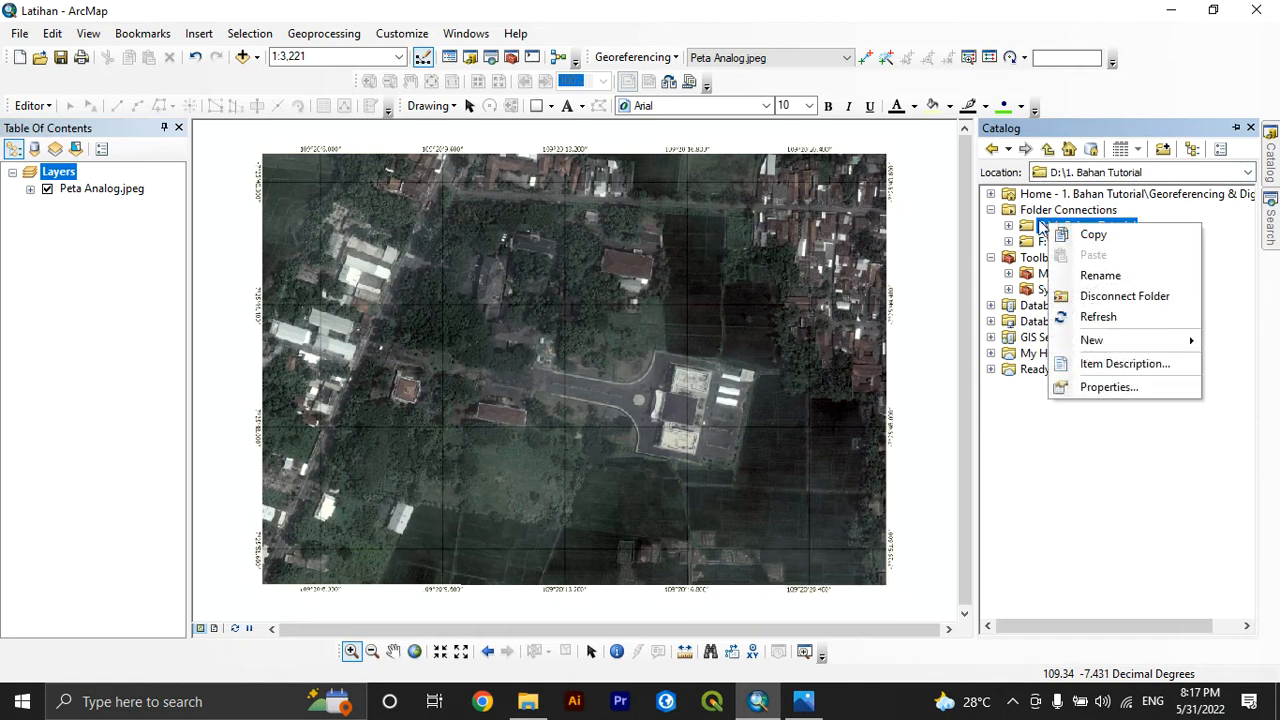
{"action": "left_click", "coordinate": [1048, 210]}
{"action": "right_click", "coordinate": [1045, 211]}
{"action": "left_click", "coordinate": [1059, 223]}
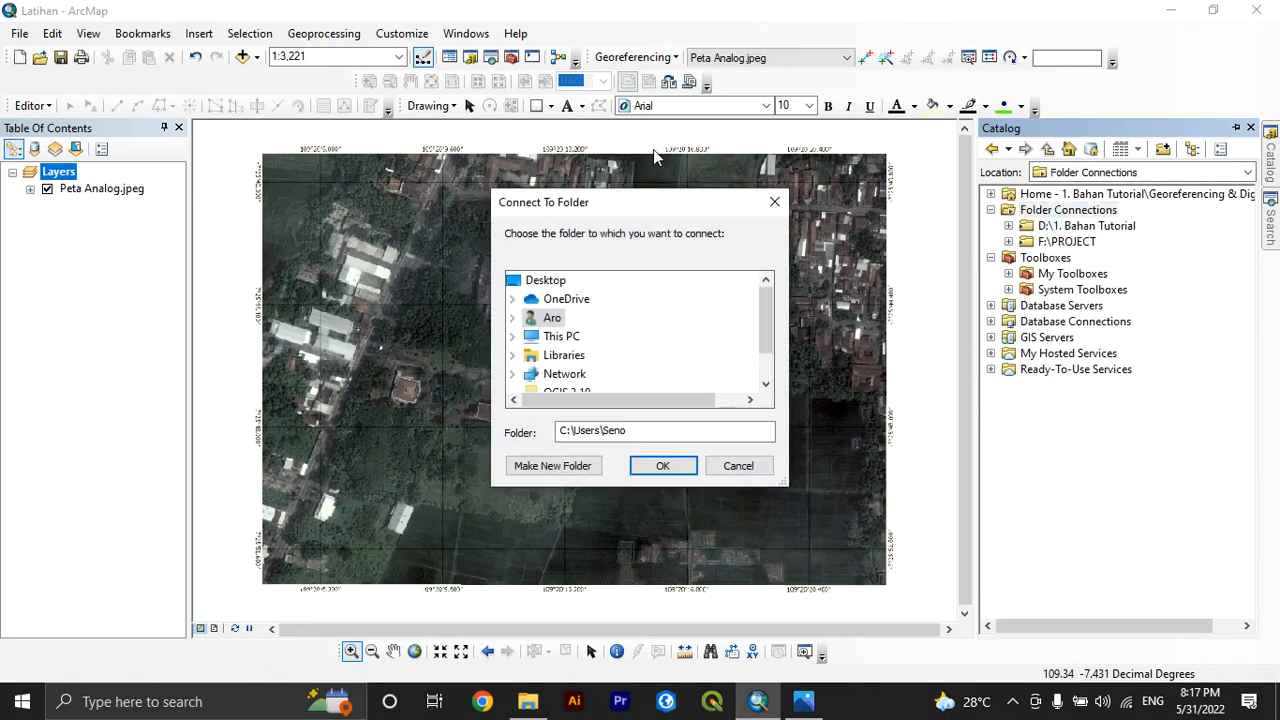
{"action": "scroll", "coordinate": [610, 333], "scroll_direction": "down", "scroll_amount": 1}
{"action": "left_click", "coordinate": [513, 300]}
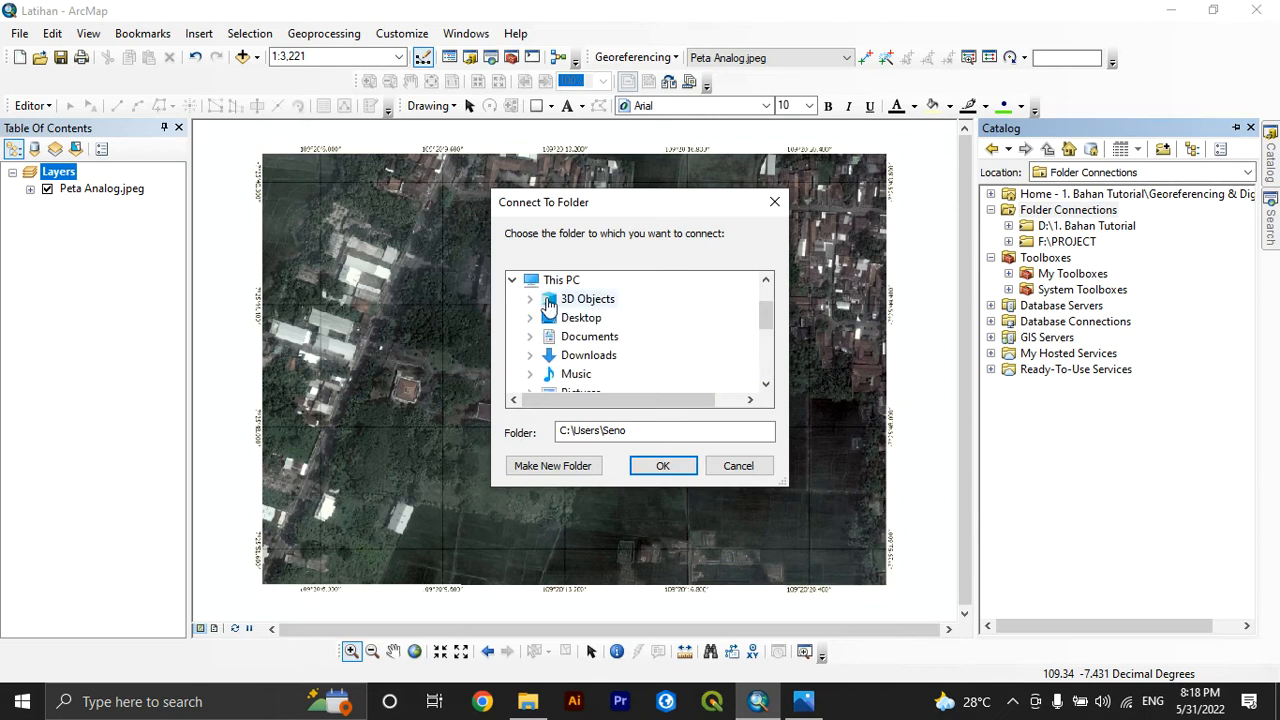
{"action": "scroll", "coordinate": [543, 322], "scroll_direction": "down", "scroll_amount": 2}
{"action": "left_click", "coordinate": [530, 337]}
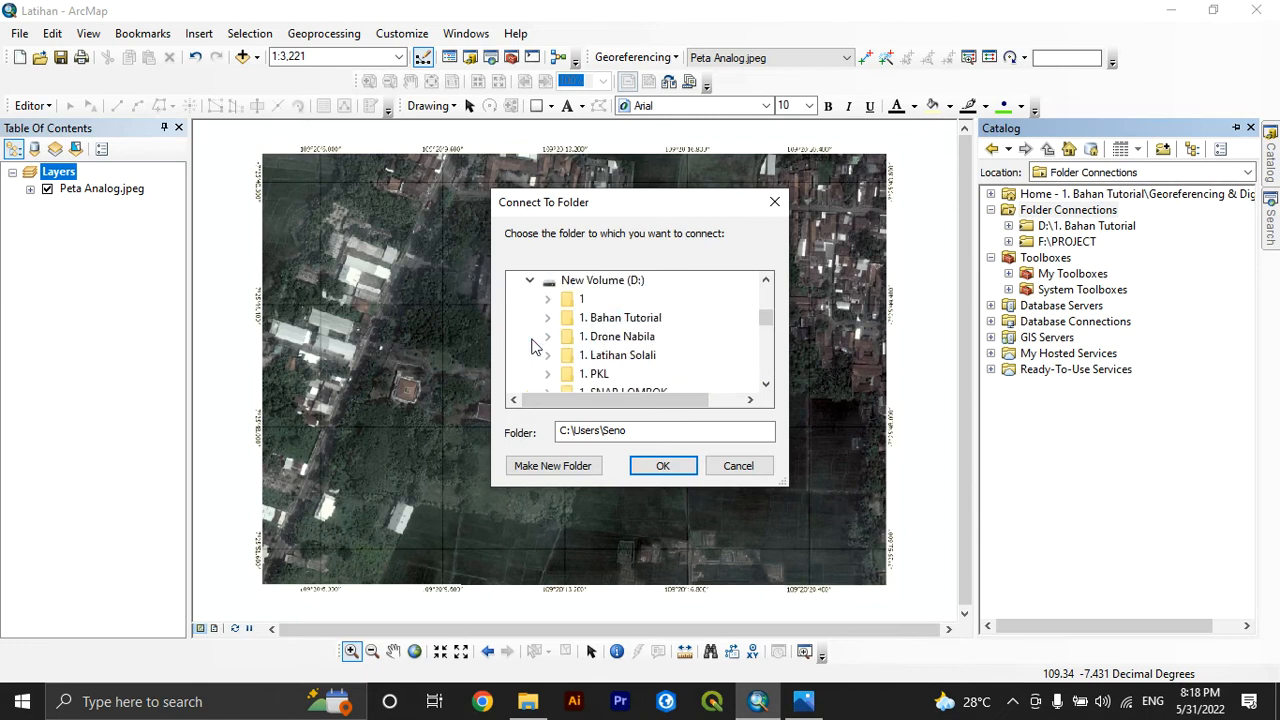
{"action": "double_click", "coordinate": [583, 319]}
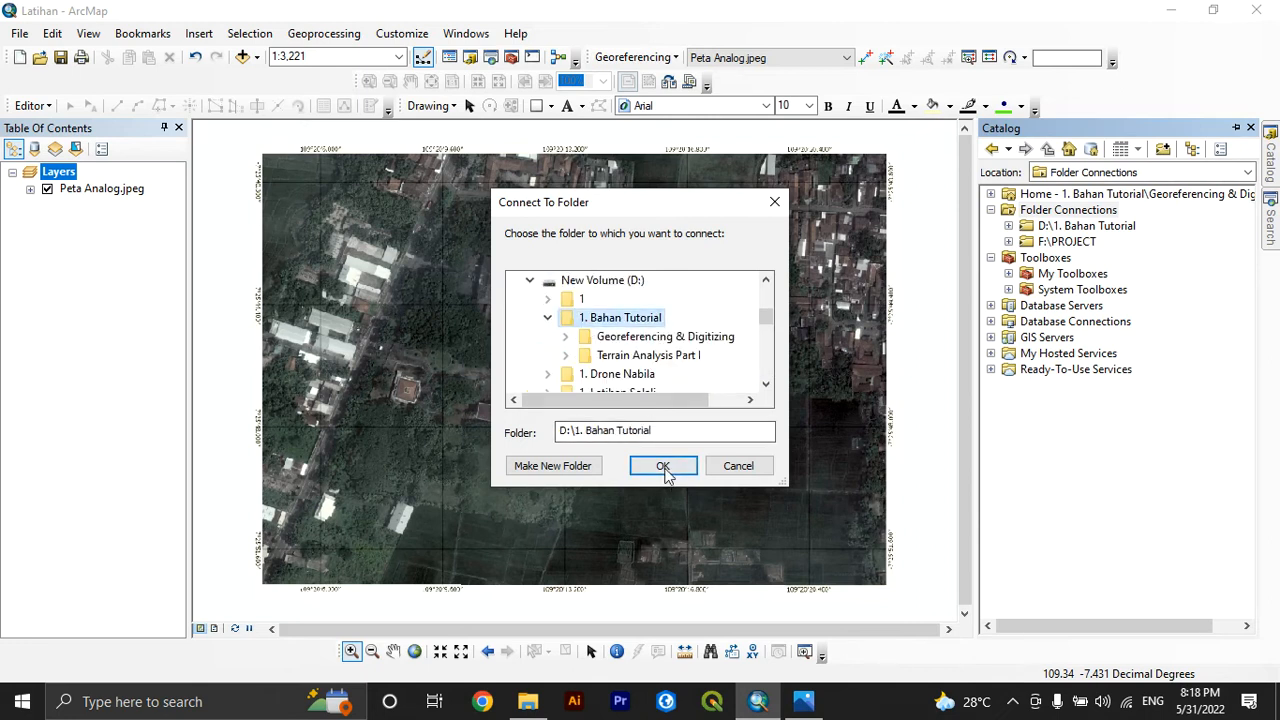
{"action": "left_click", "coordinate": [722, 469]}
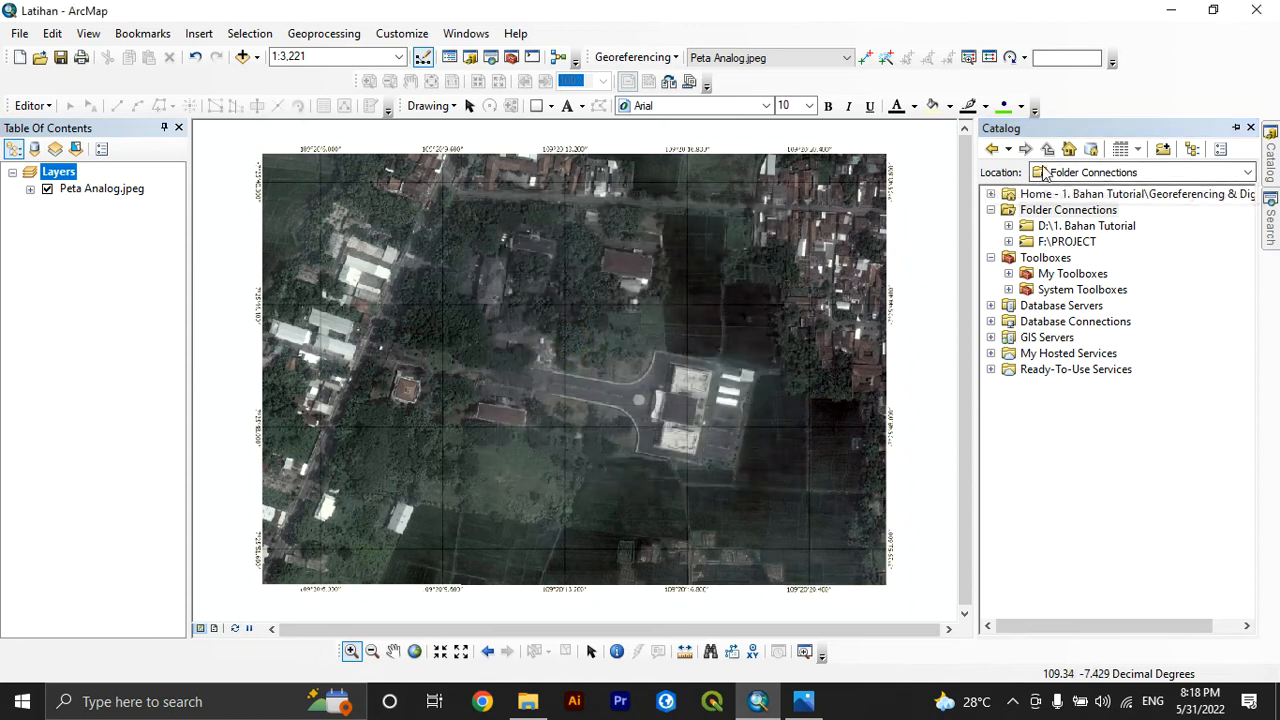
Start a new shapefile in the Georeferencing & Digitizing folder, naming it Gedung with the Polygon feature type
{"action": "left_click", "coordinate": [1008, 225]}
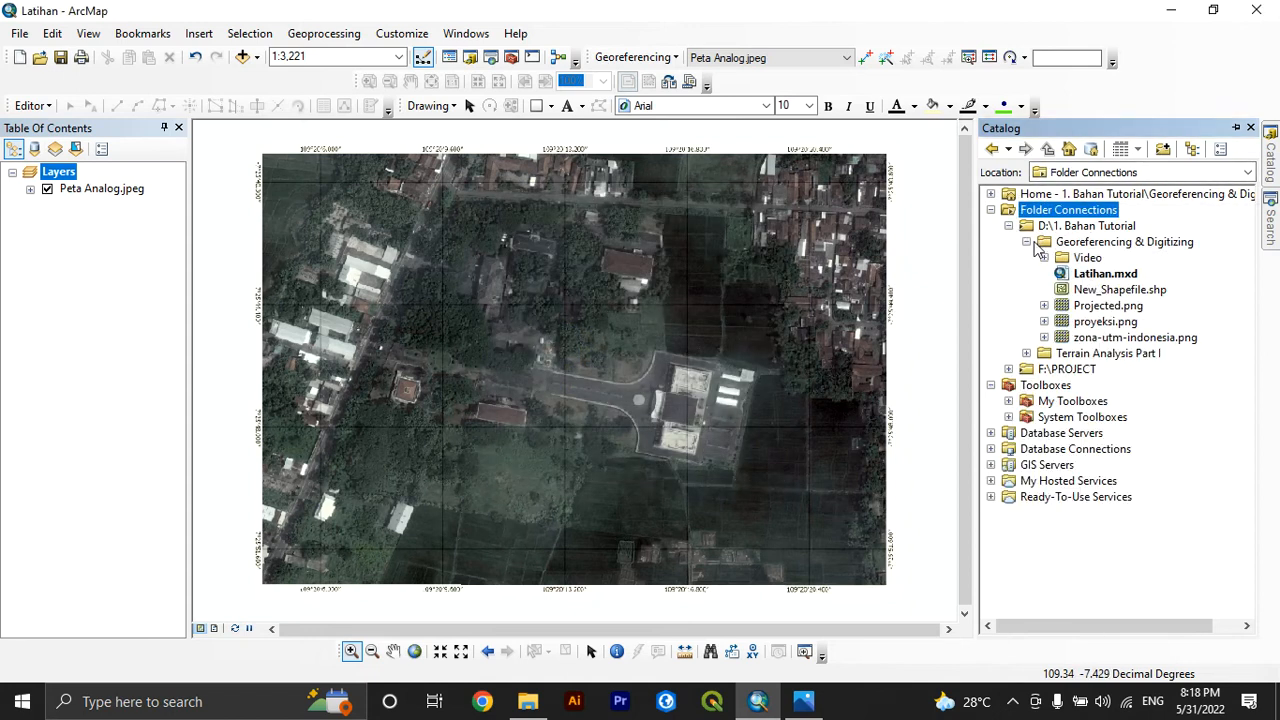
{"action": "left_click", "coordinate": [1112, 245]}
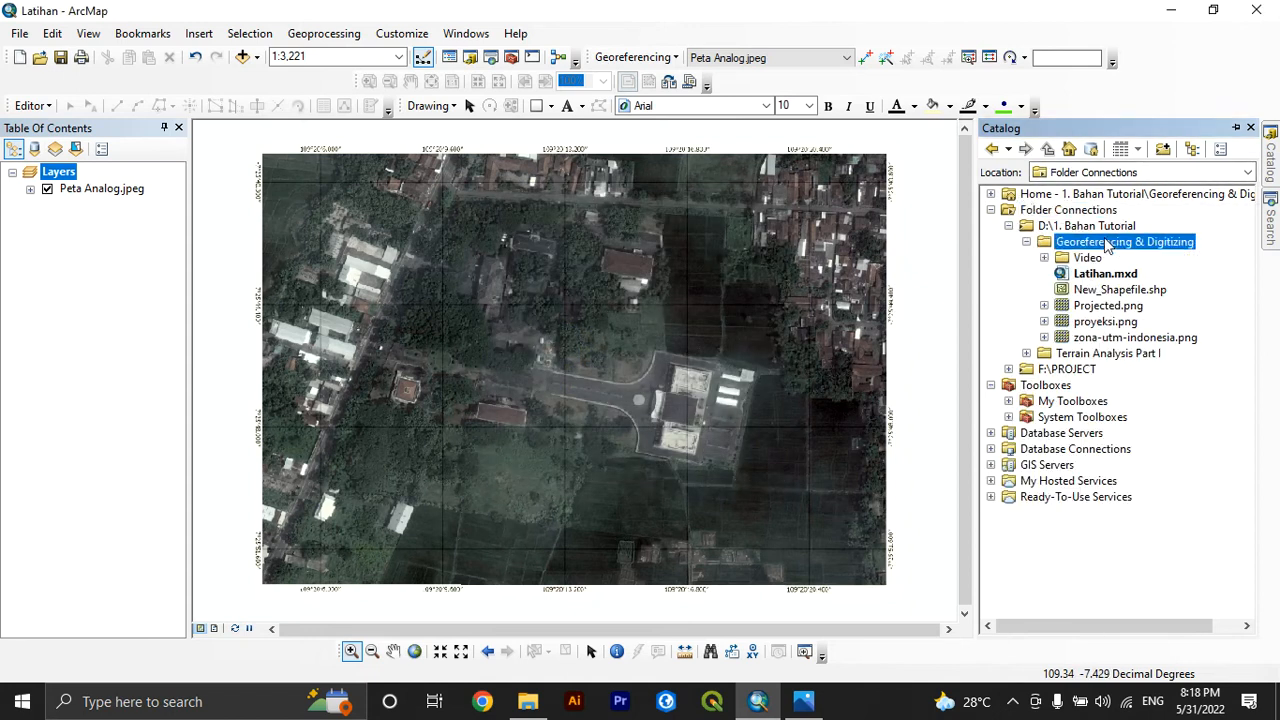
{"action": "right_click", "coordinate": [1106, 241]}
{"action": "mouse_move", "coordinate": [1158, 369]}
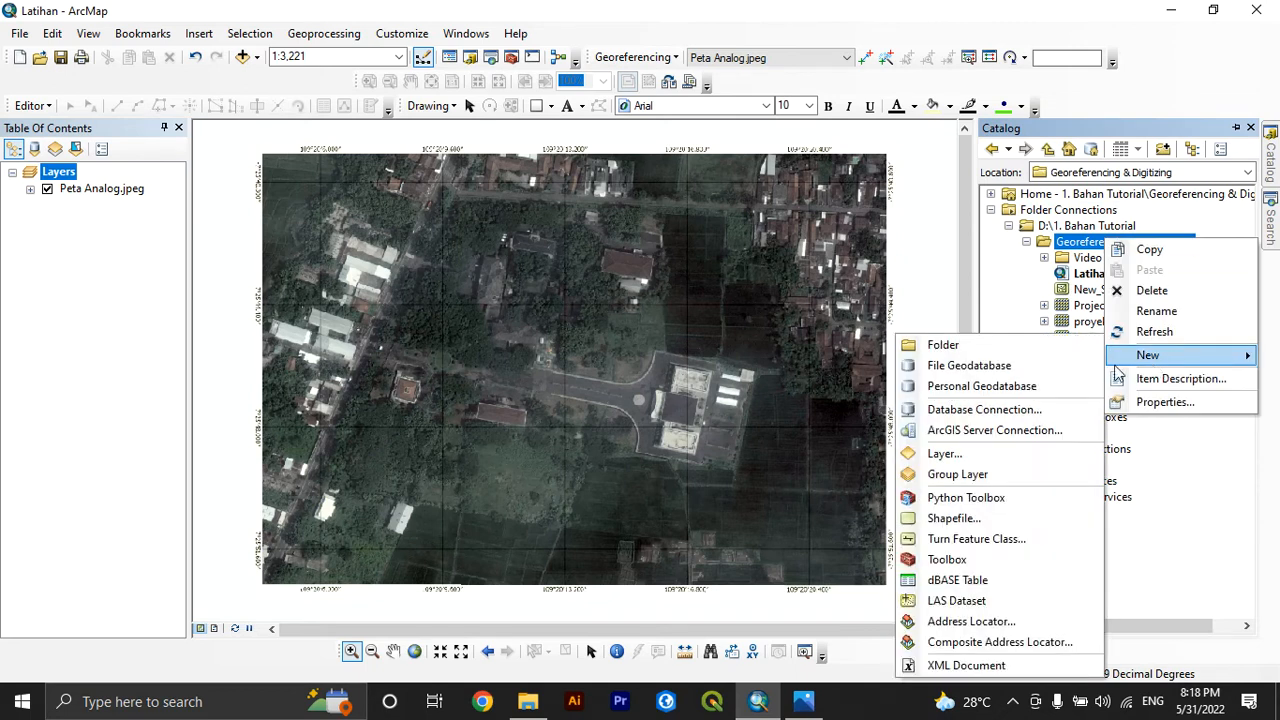
{"action": "left_click", "coordinate": [964, 524]}
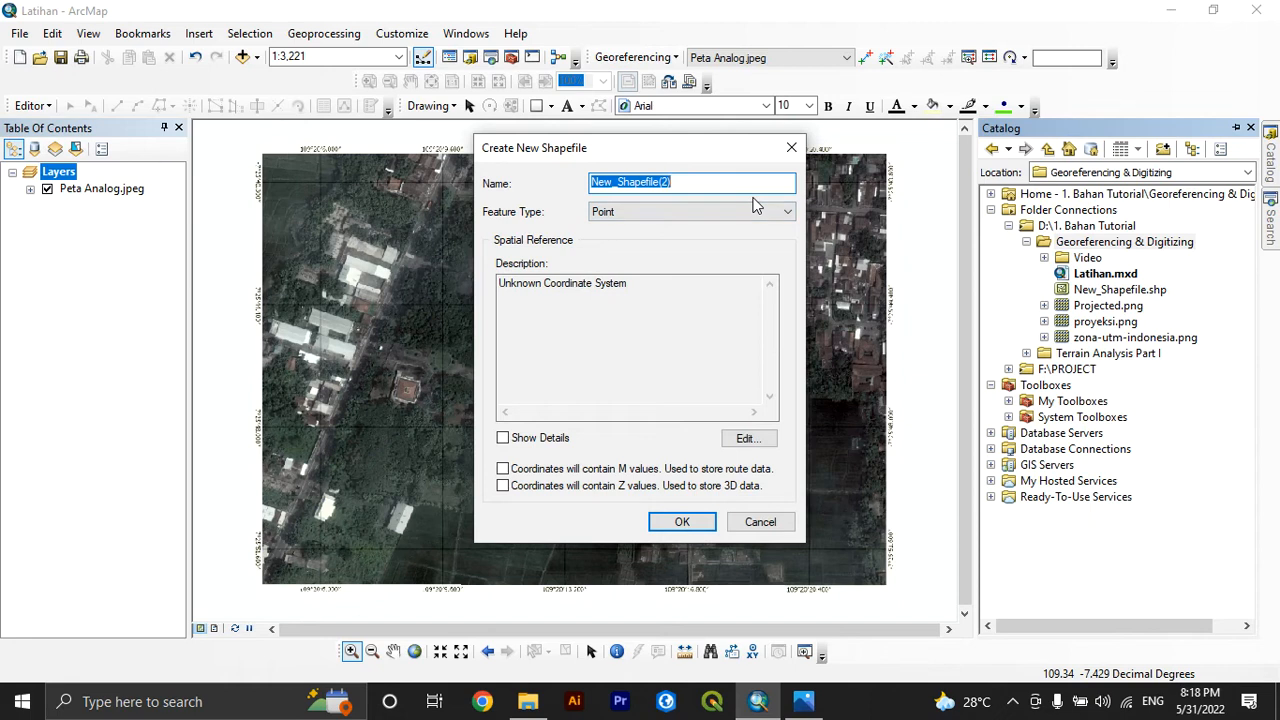
{"action": "type", "text": "Gedu"}
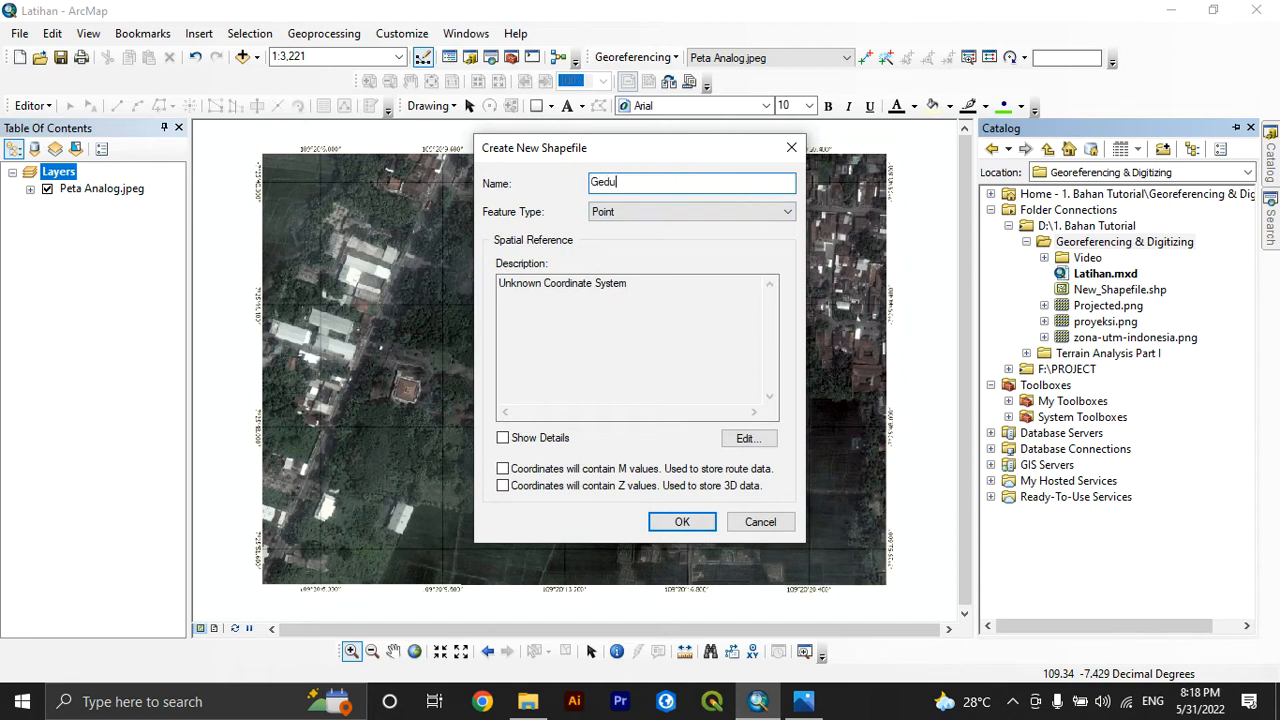
{"action": "type", "text": "ng"}
{"action": "left_click", "coordinate": [681, 214]}
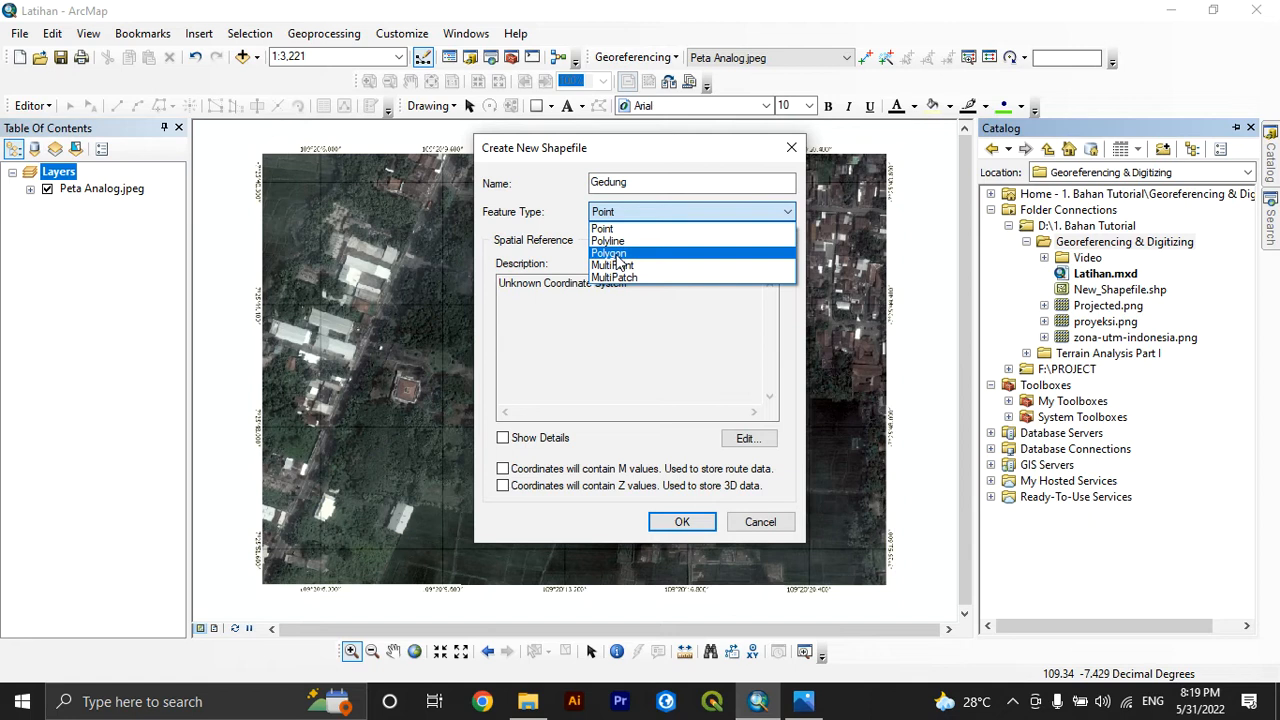
{"action": "left_click", "coordinate": [616, 254]}
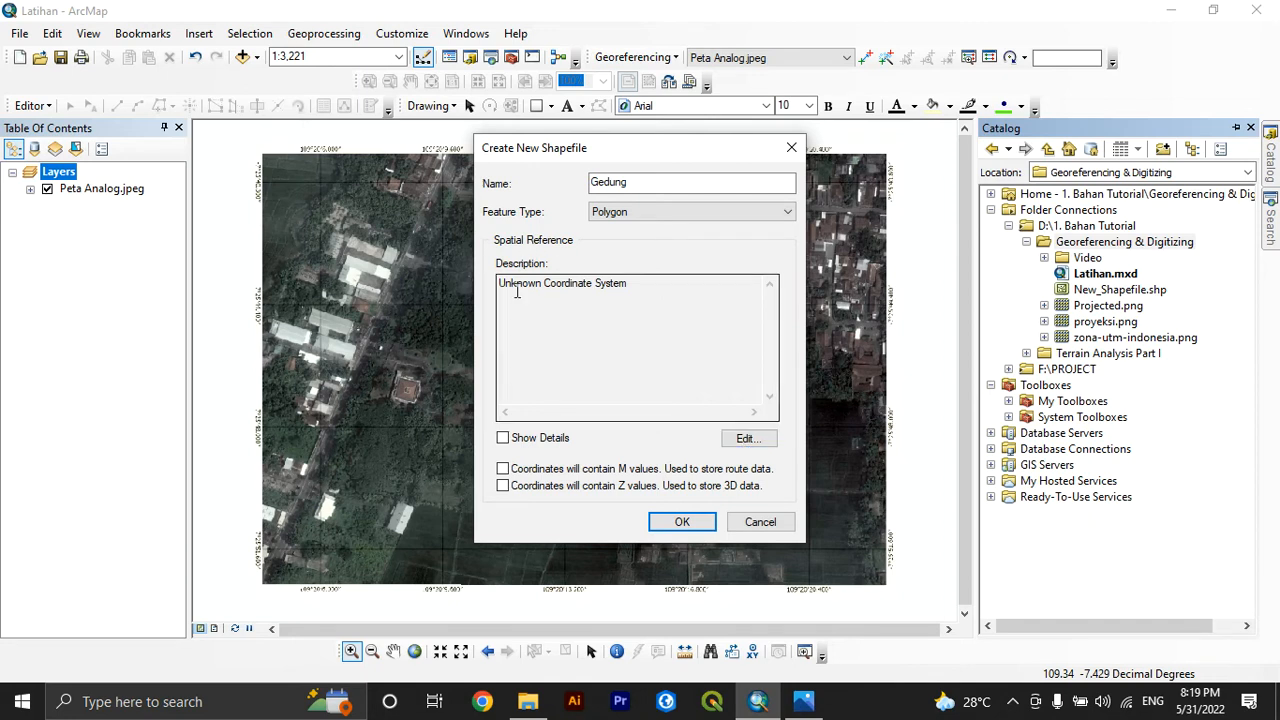
Assign the WGS 1984 UTM Zone 49S coordinate system to the new shapefile and create it
{"action": "left_click_drag", "start_coordinate": [499, 281], "coordinate": [649, 297]}
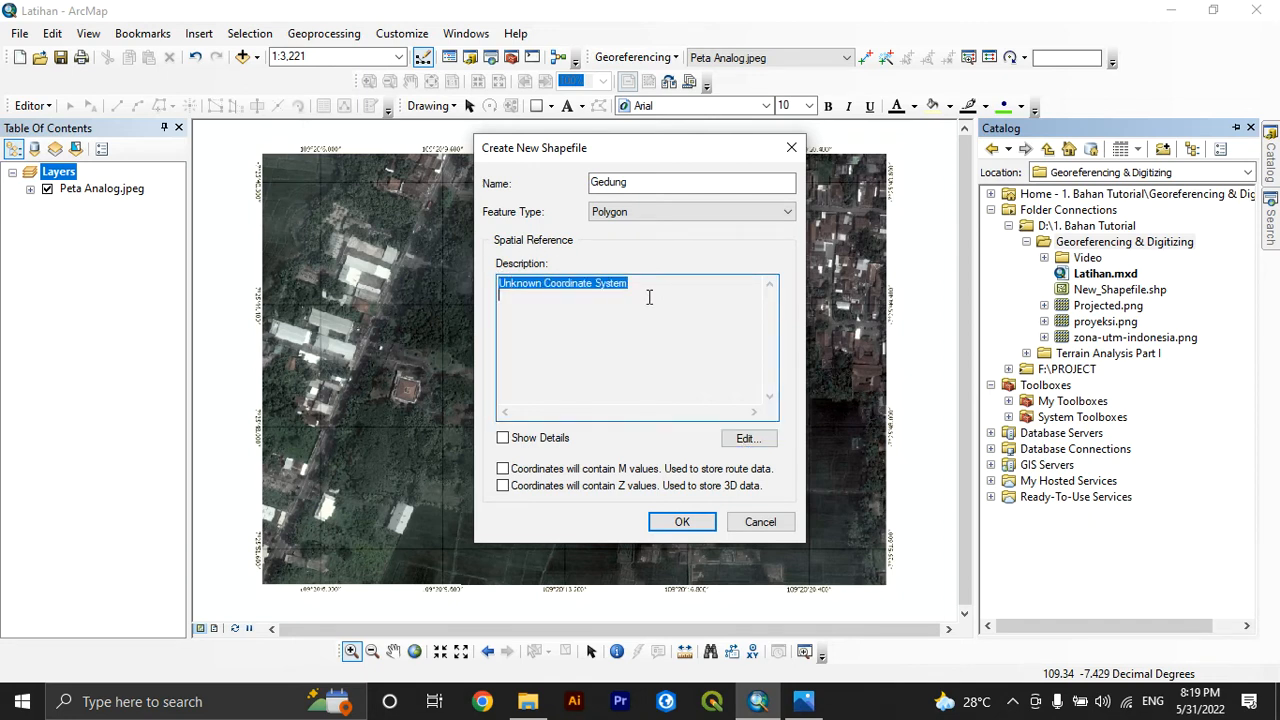
{"action": "left_click", "coordinate": [745, 438]}
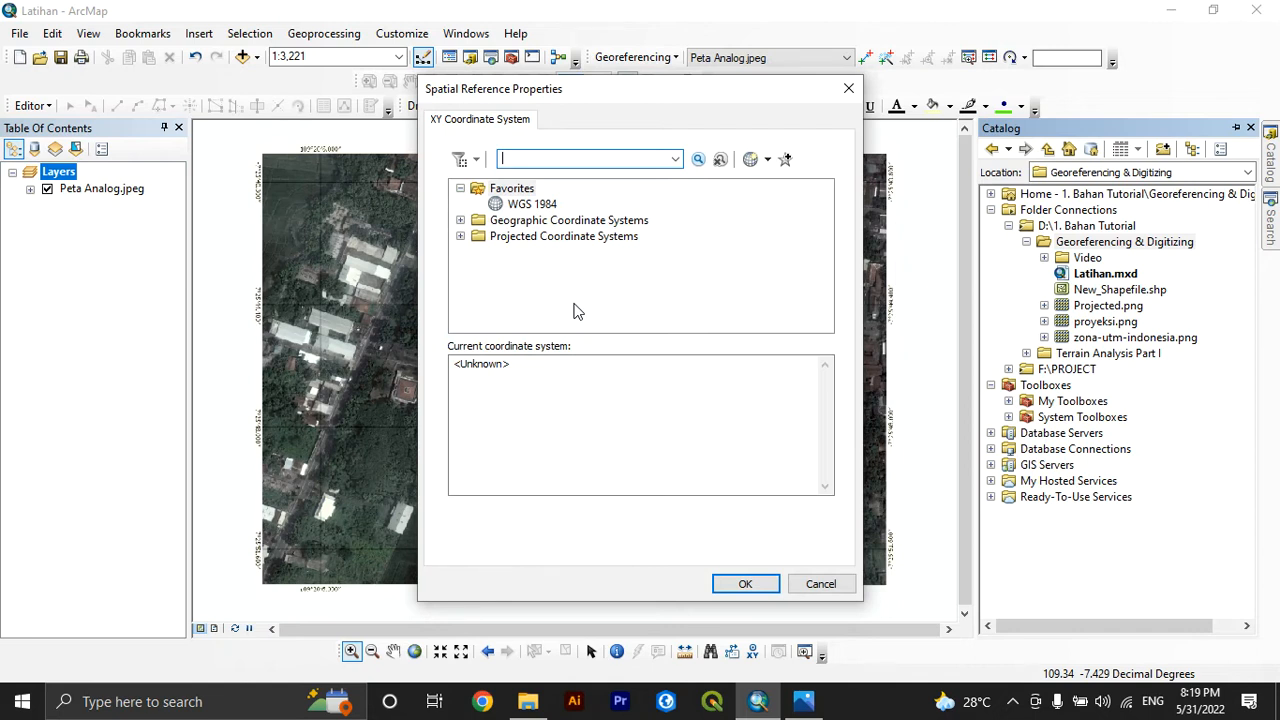
{"action": "left_click", "coordinate": [460, 236]}
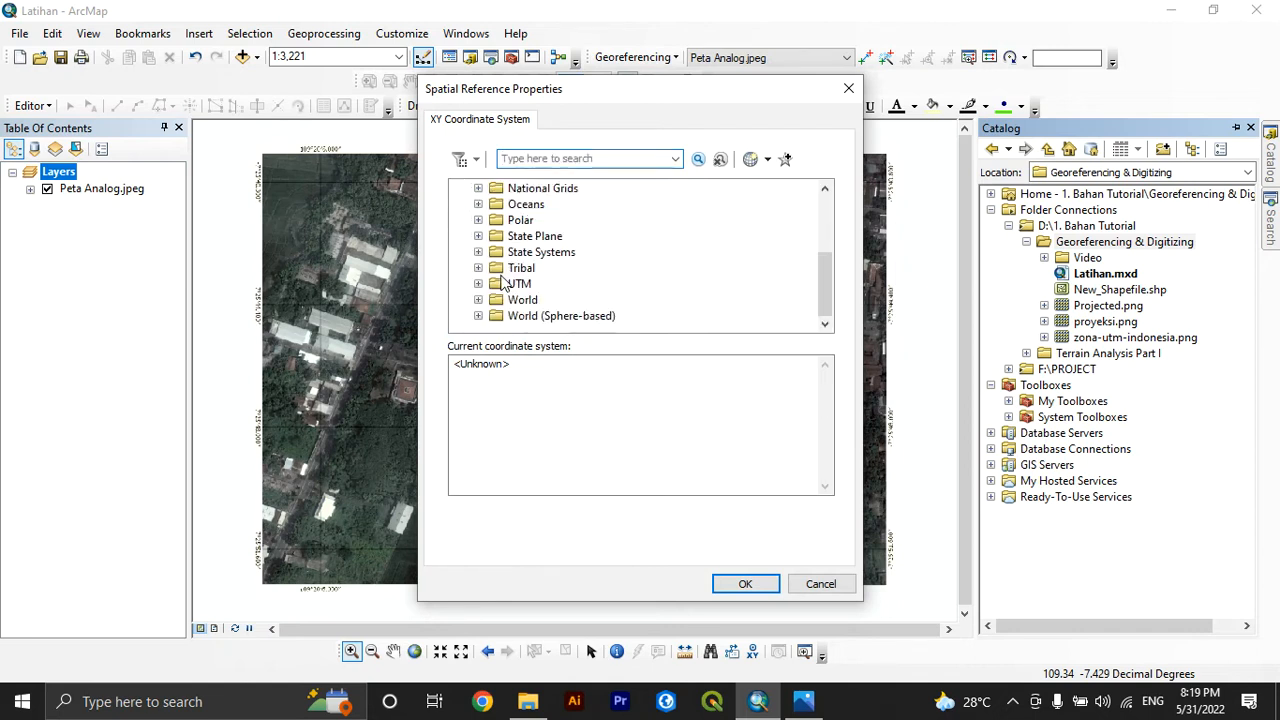
{"action": "left_click", "coordinate": [478, 284]}
{"action": "scroll", "coordinate": [478, 288], "scroll_direction": "down", "scroll_amount": 3}
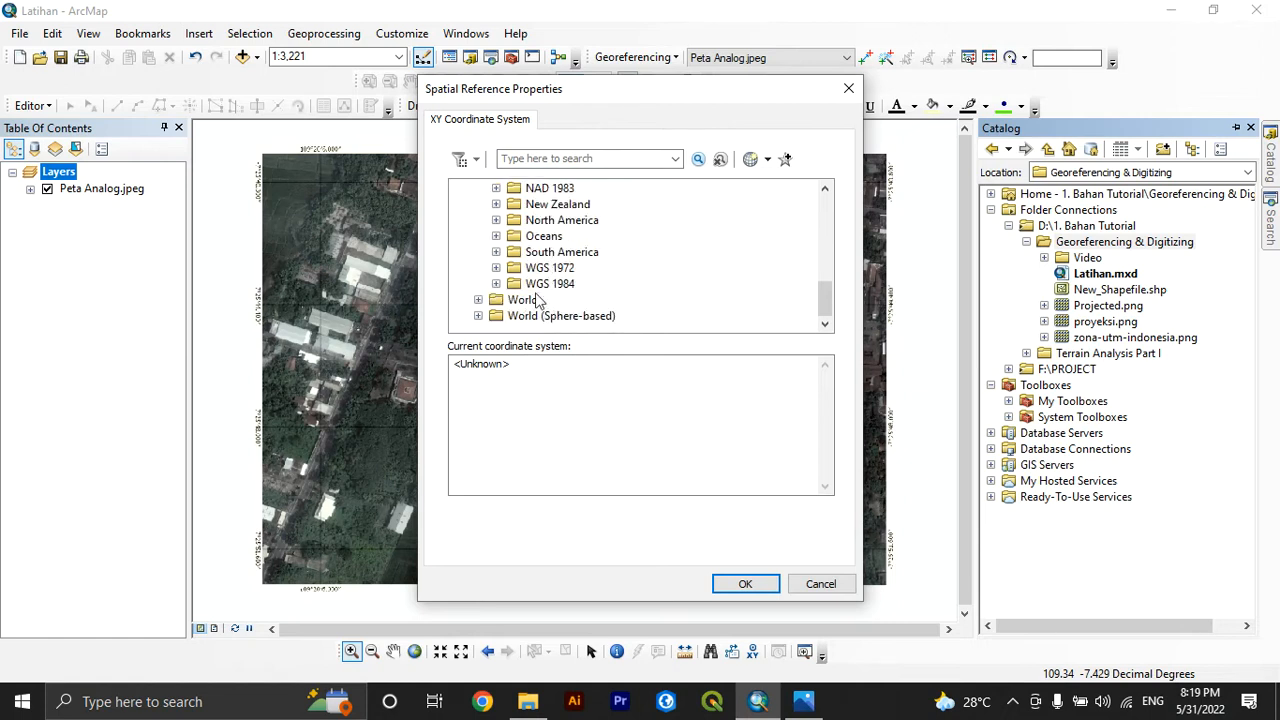
{"action": "left_click", "coordinate": [496, 284]}
{"action": "scroll", "coordinate": [527, 304], "scroll_direction": "down", "scroll_amount": 1}
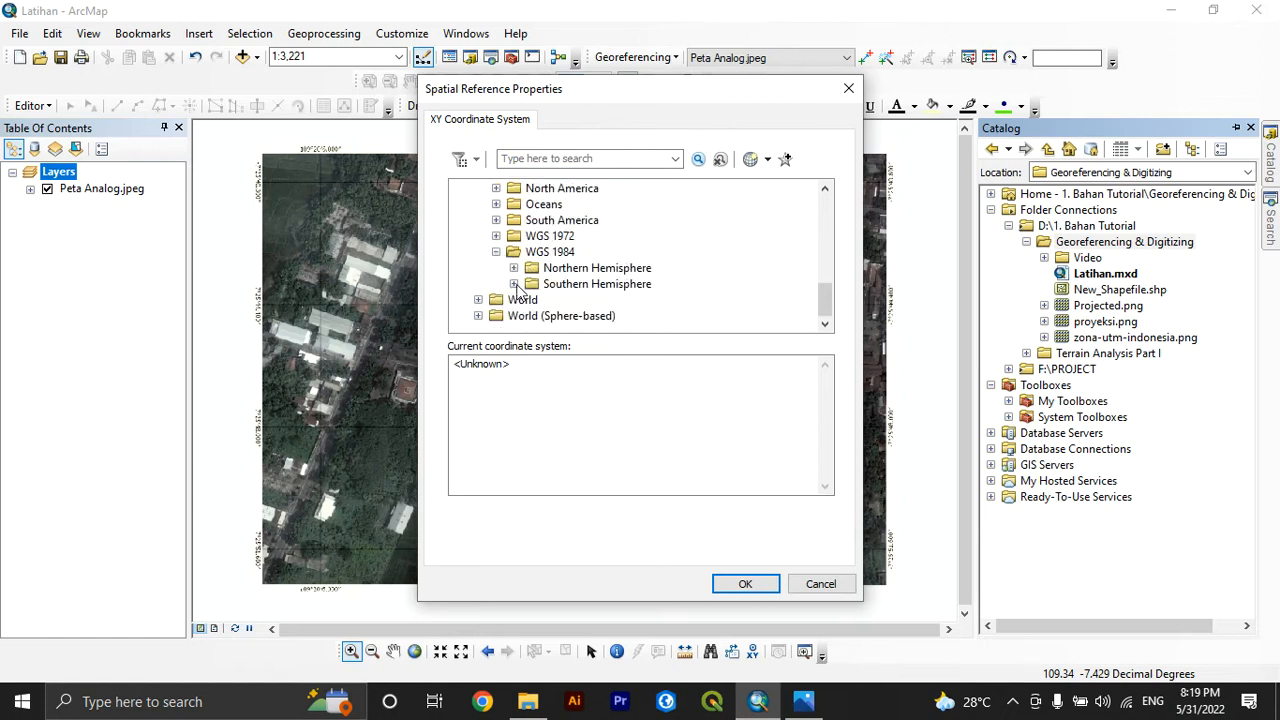
{"action": "left_click", "coordinate": [513, 284]}
{"action": "scroll", "coordinate": [540, 282], "scroll_direction": "down", "scroll_amount": 15}
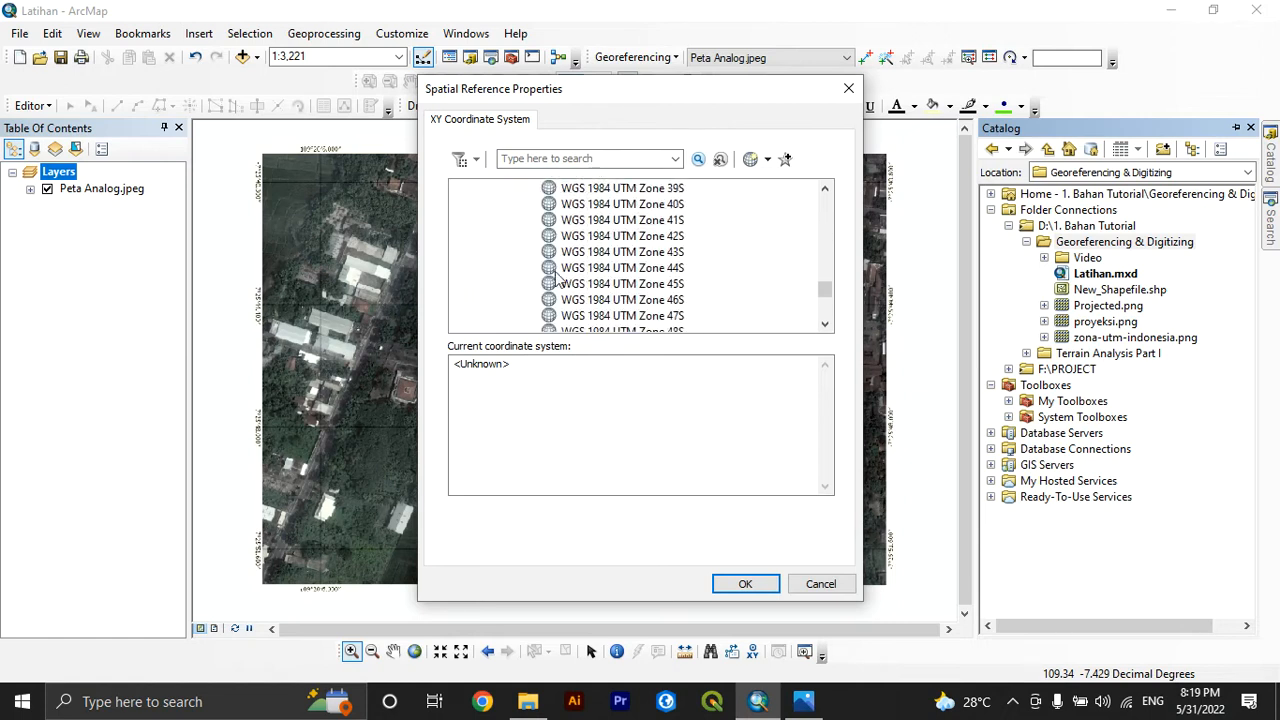
{"action": "scroll", "coordinate": [586, 242], "scroll_direction": "up", "scroll_amount": 2}
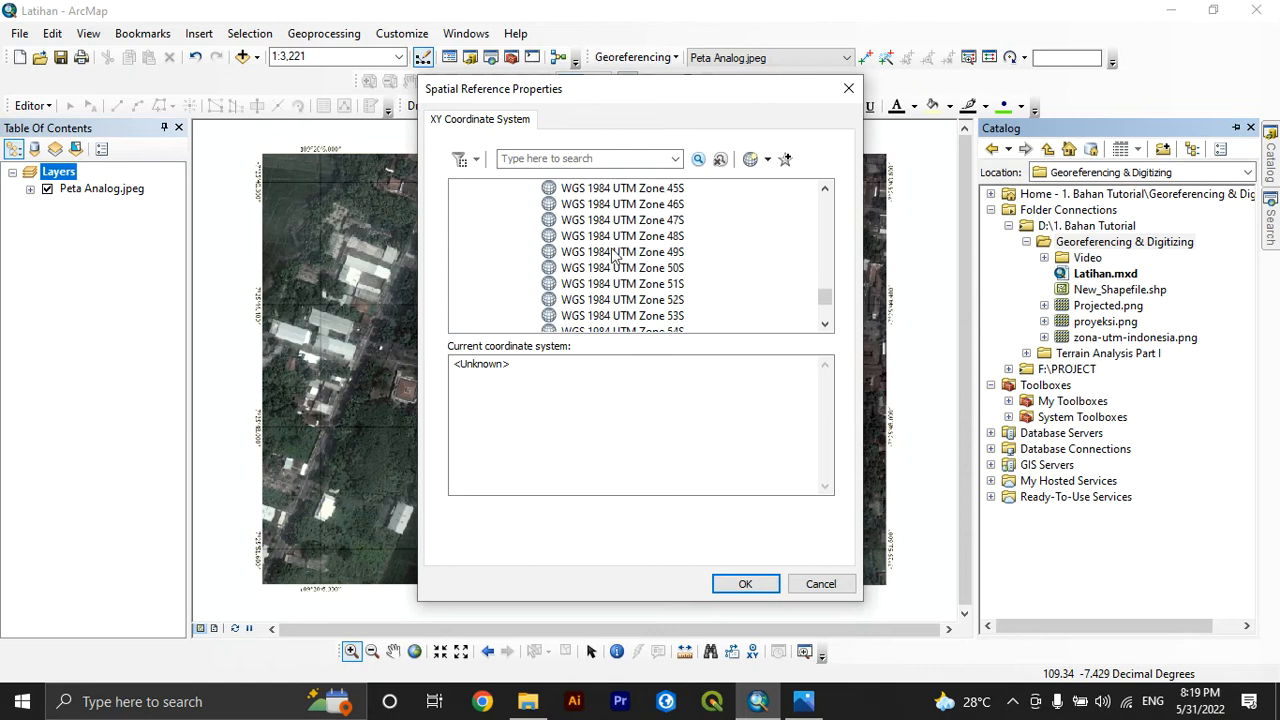
{"action": "left_click", "coordinate": [614, 254]}
{"action": "left_click", "coordinate": [727, 587]}
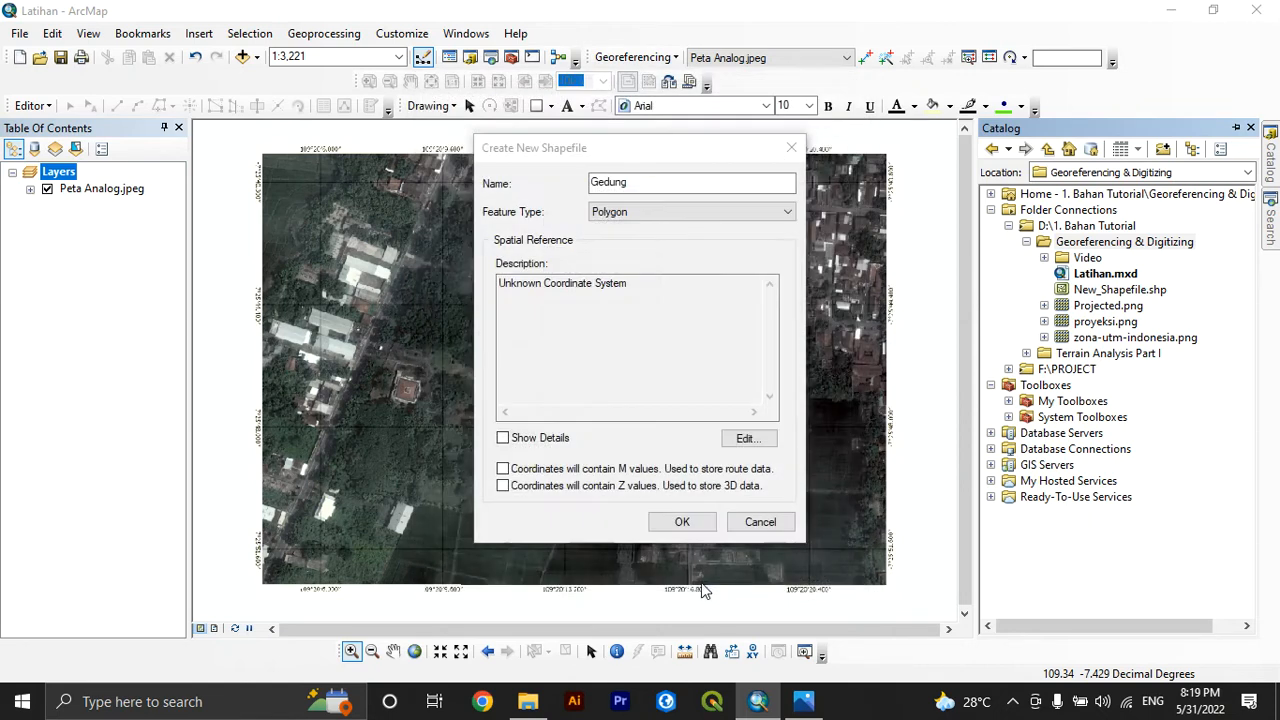
{"action": "left_click", "coordinate": [672, 522]}
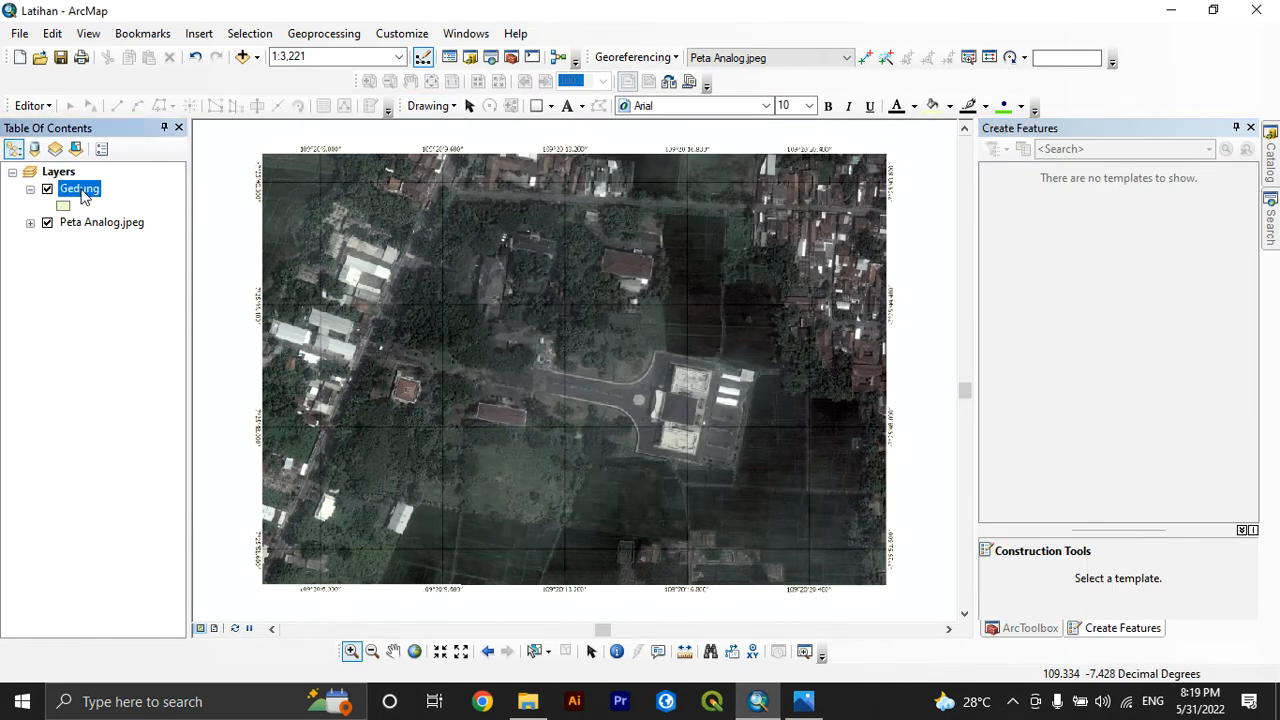
Hide the Editor toolbar and show it again
{"action": "right_click", "coordinate": [5, 105]}
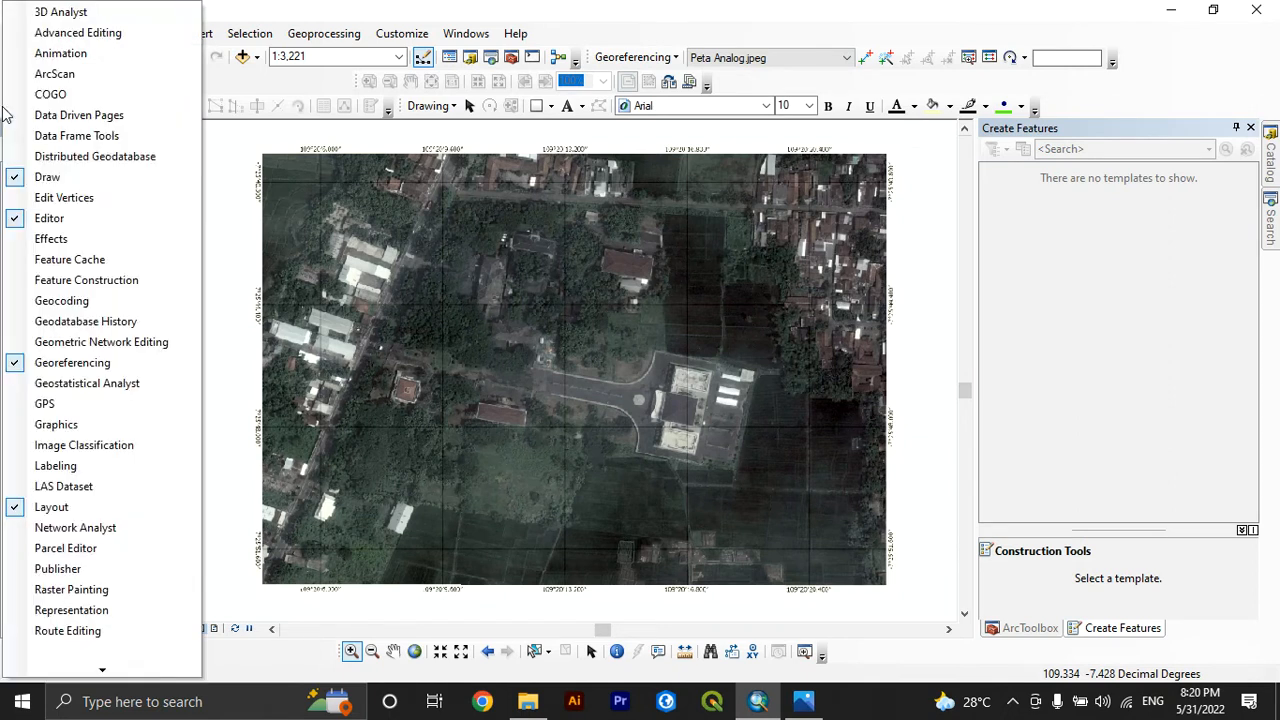
{"action": "left_click", "coordinate": [43, 212]}
{"action": "right_click", "coordinate": [1157, 80]}
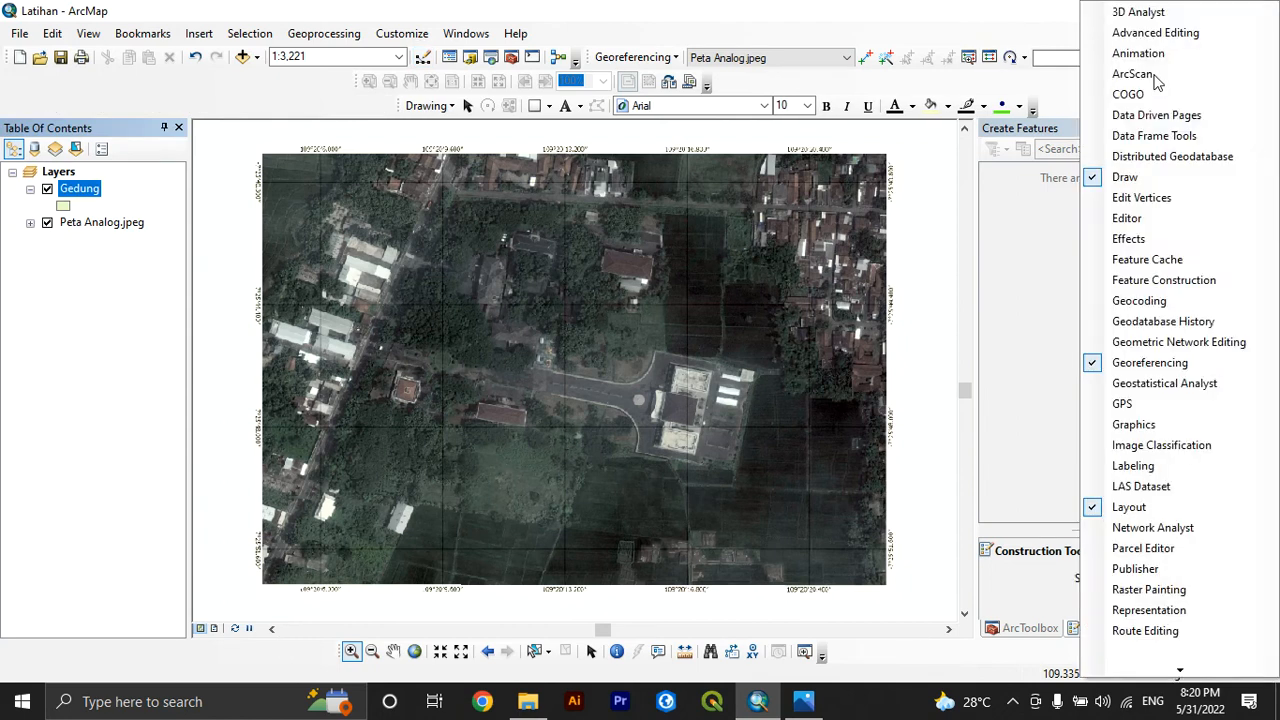
{"action": "left_click", "coordinate": [1127, 217]}
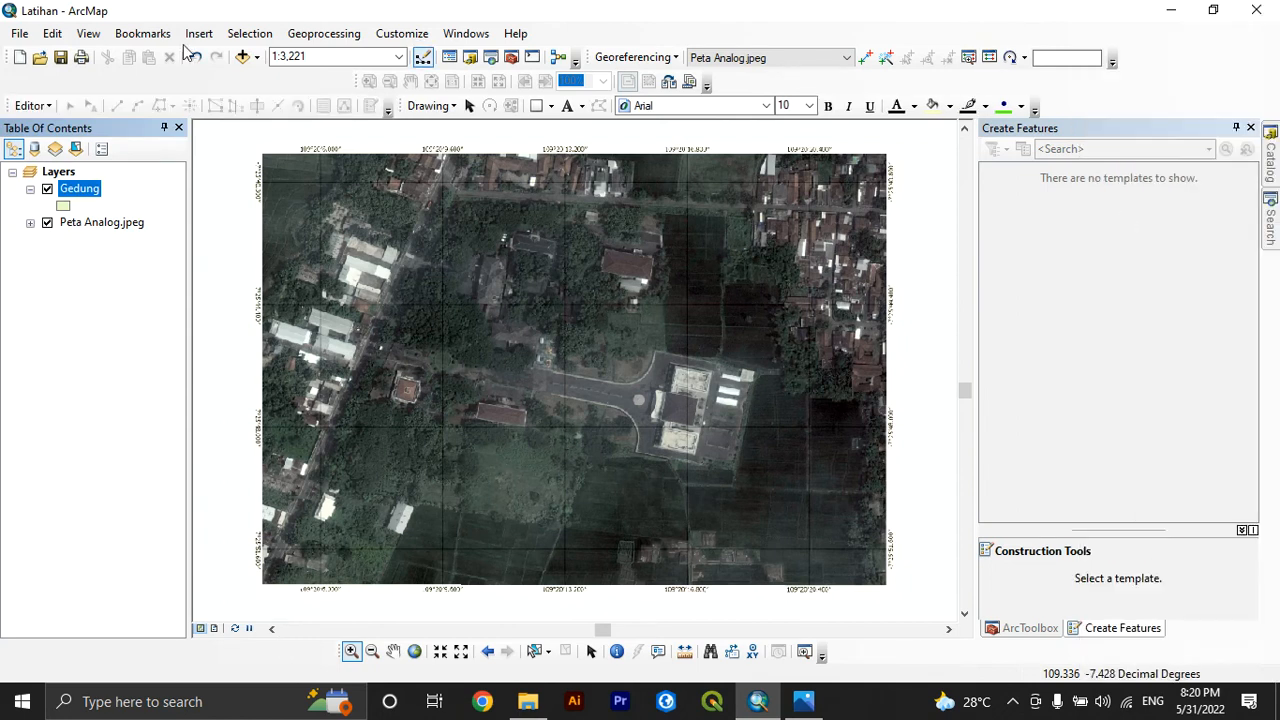
Start an editing session for the Gedung layer and choose to continue
{"action": "left_click", "coordinate": [36, 105]}
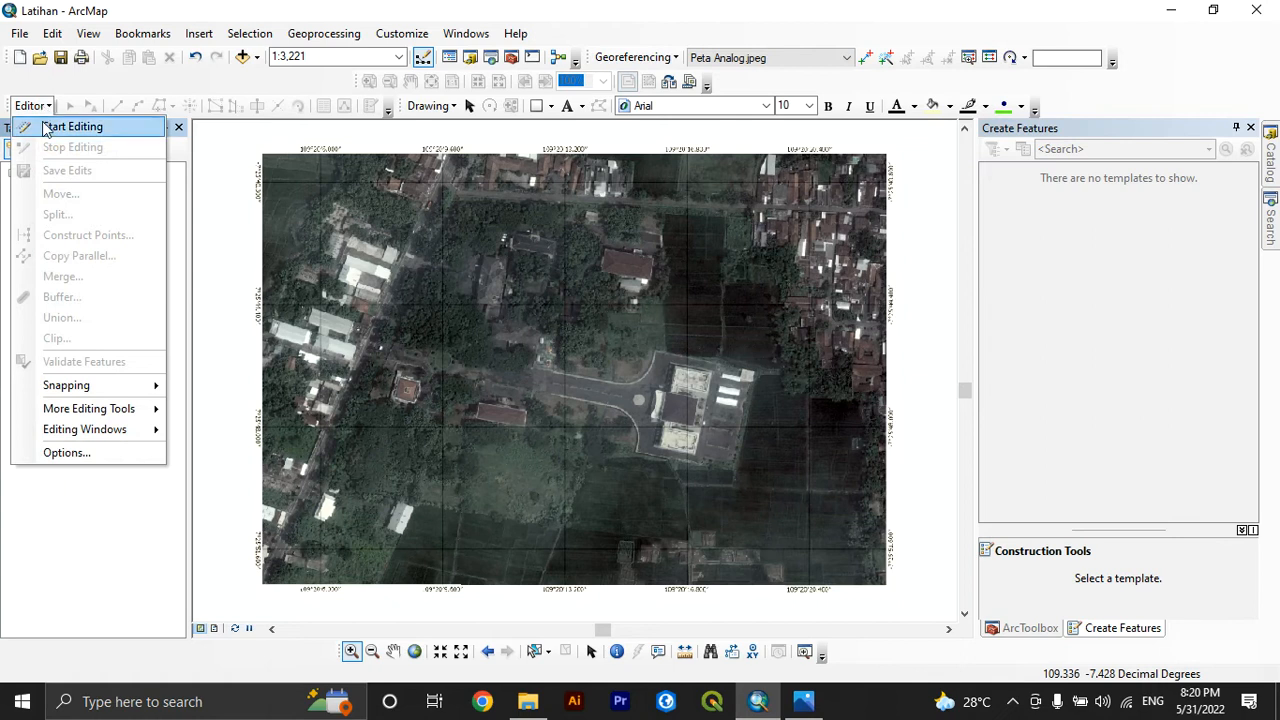
{"action": "left_click", "coordinate": [72, 127]}
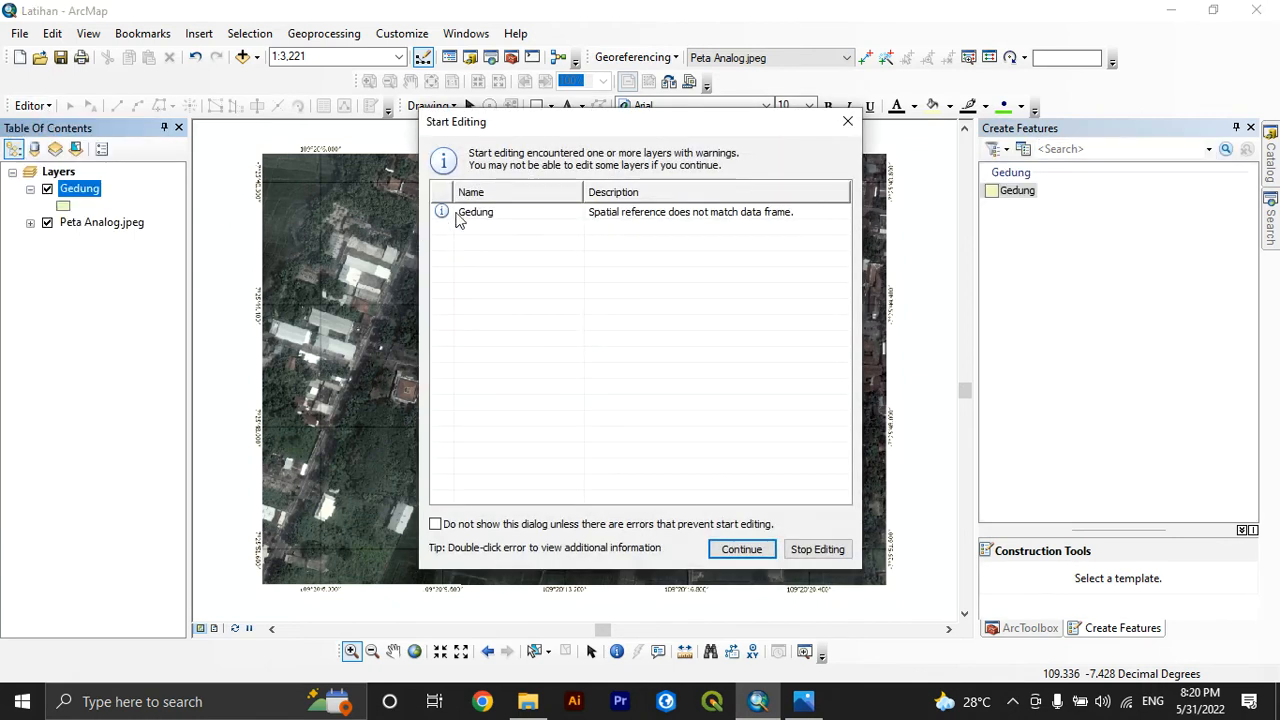
{"action": "left_click", "coordinate": [529, 215]}
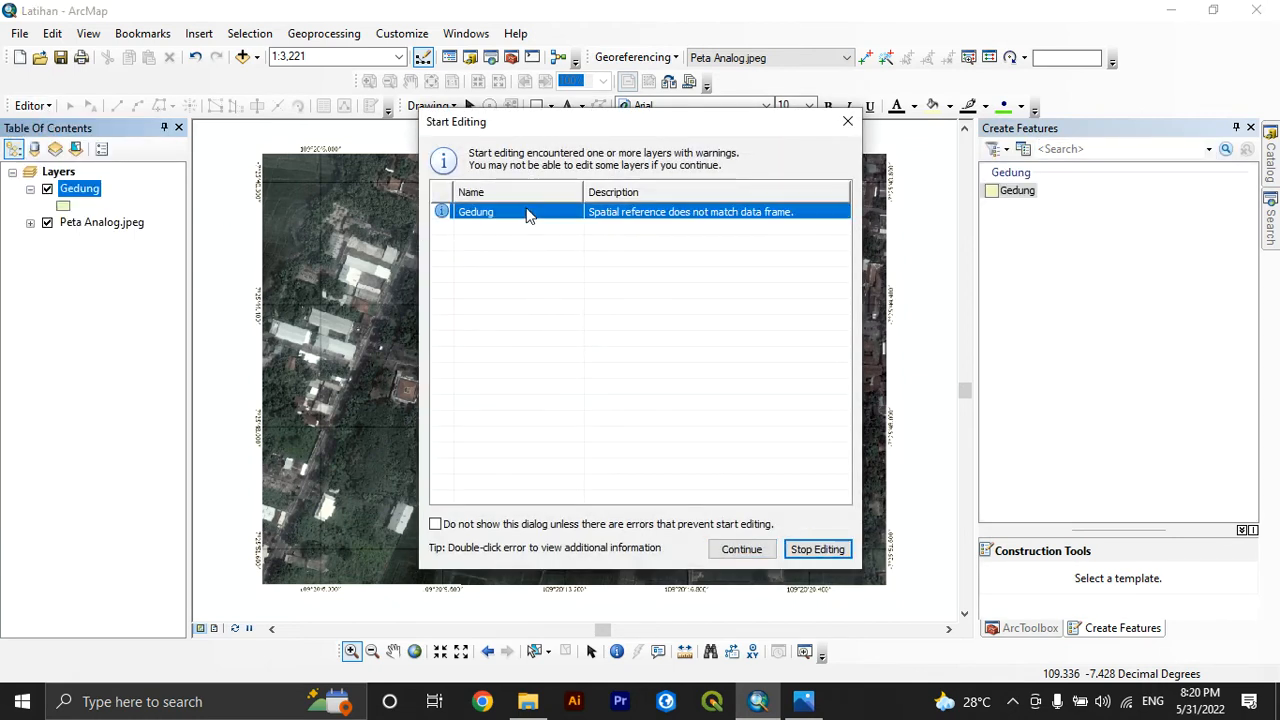
{"action": "left_click", "coordinate": [729, 552]}
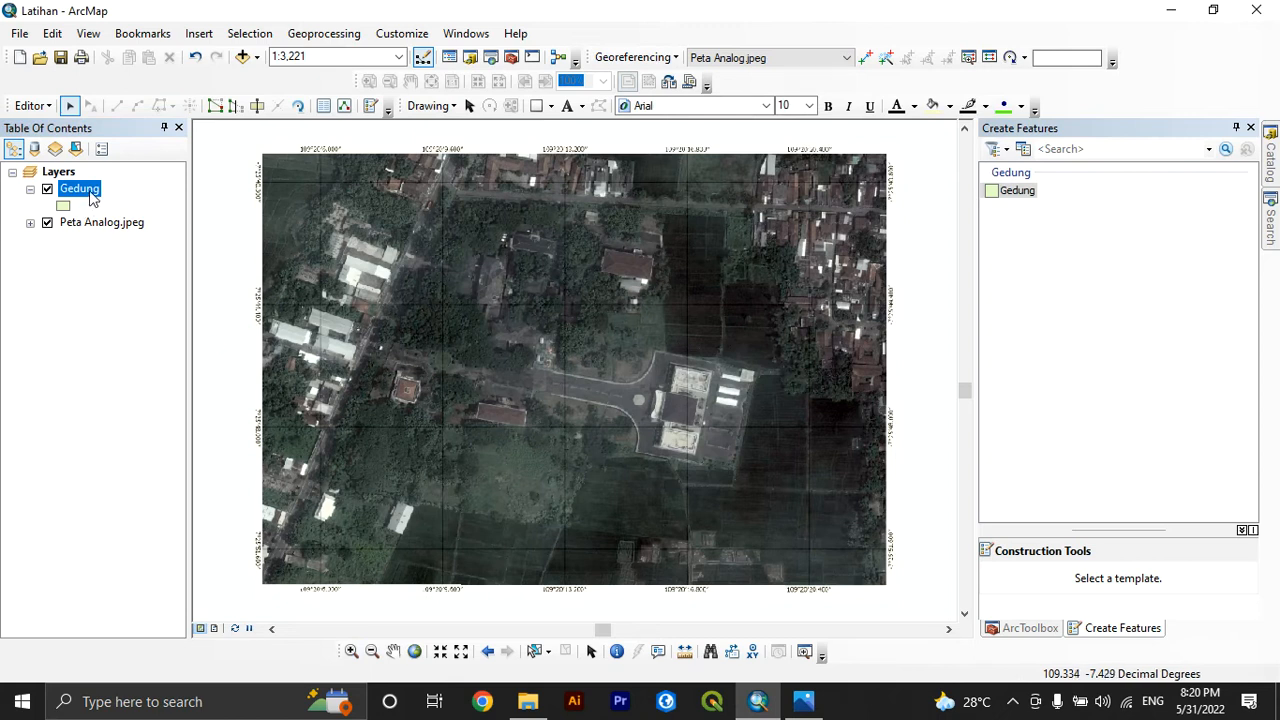
Begin a Gedung polygon on the large building beside the roundabout, tracing the four outer corners of its main rectangular block
{"action": "left_click", "coordinate": [1020, 198]}
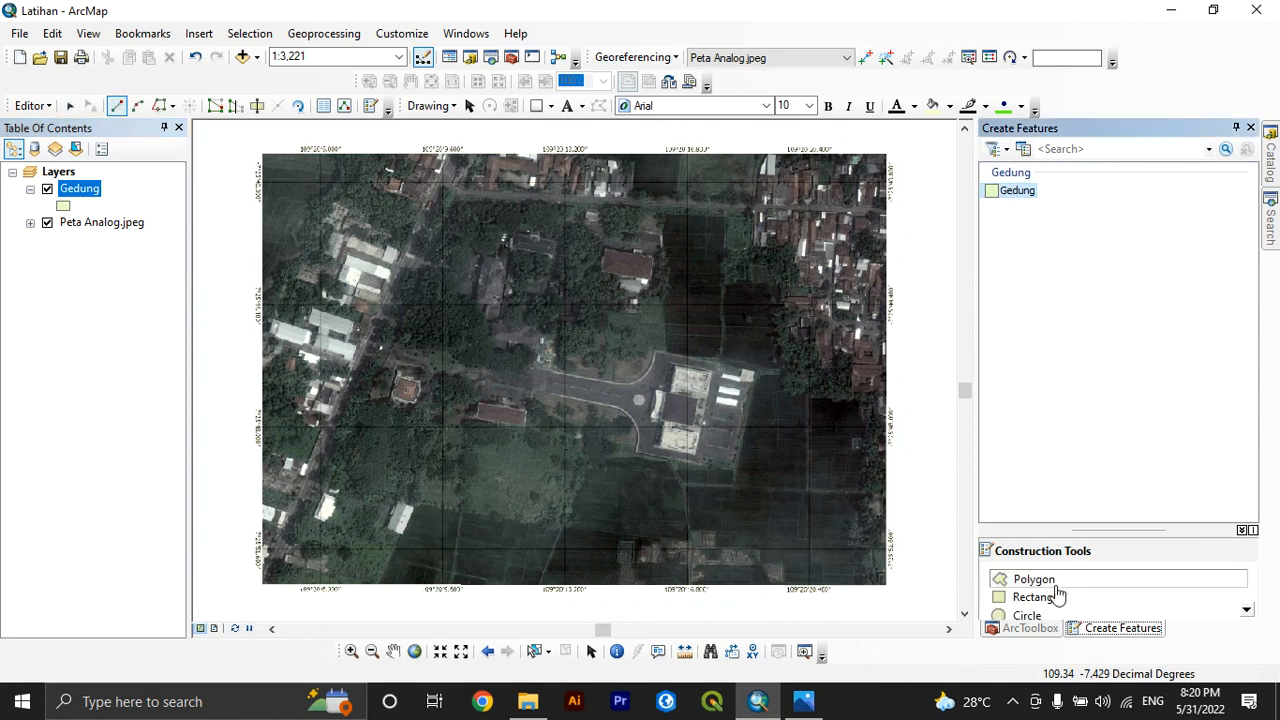
{"action": "left_click", "coordinate": [351, 651]}
{"action": "left_click_drag", "start_coordinate": [640, 340], "coordinate": [734, 483]}
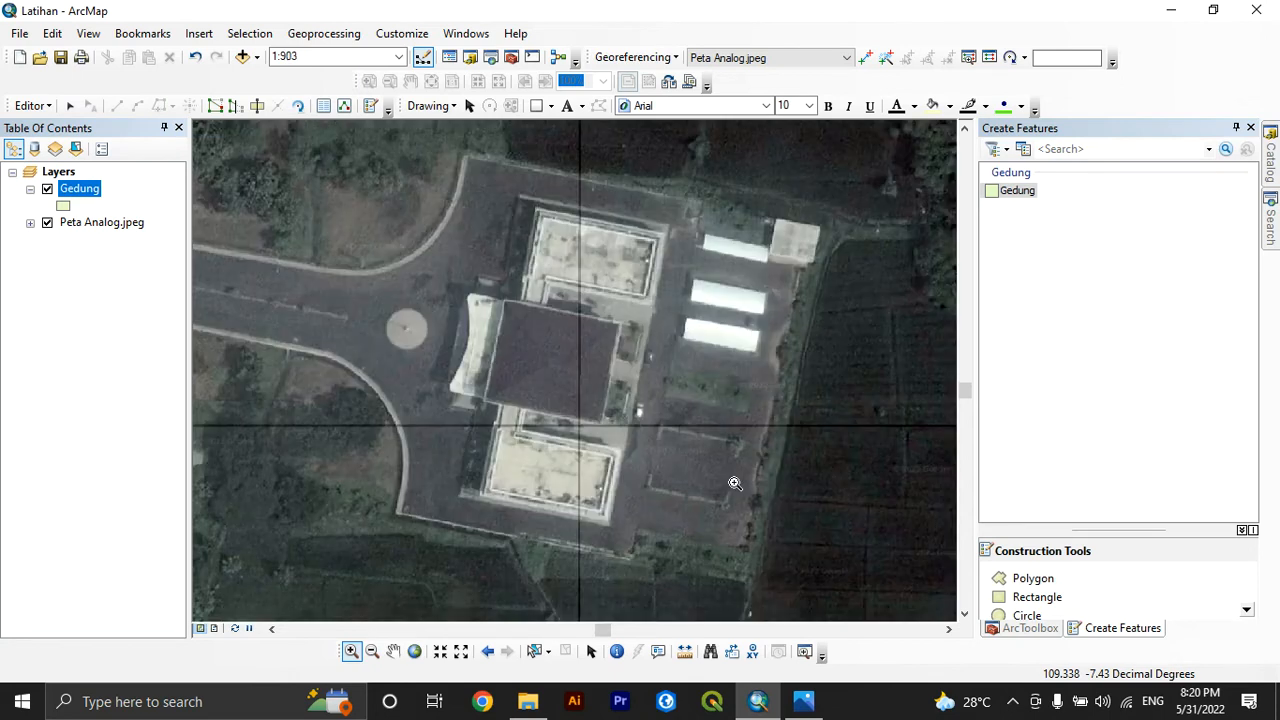
{"action": "left_click_drag", "start_coordinate": [413, 157], "coordinate": [652, 538]}
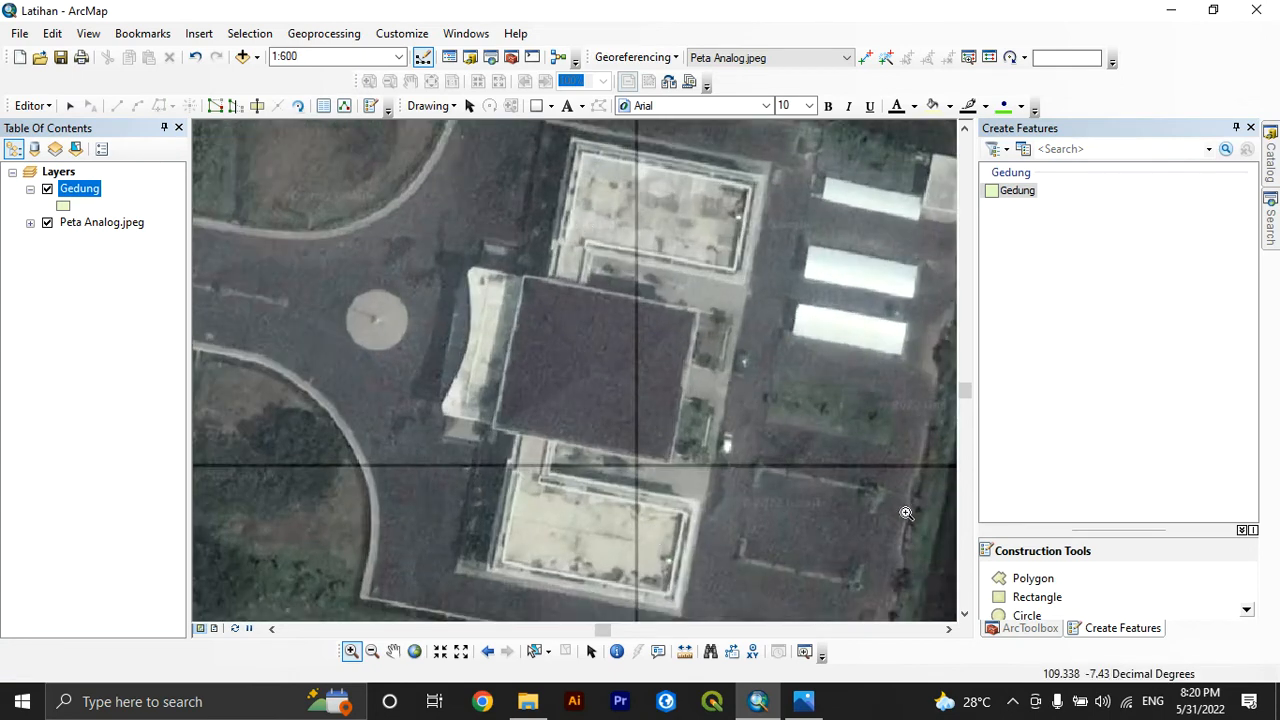
{"action": "left_click", "coordinate": [1015, 584]}
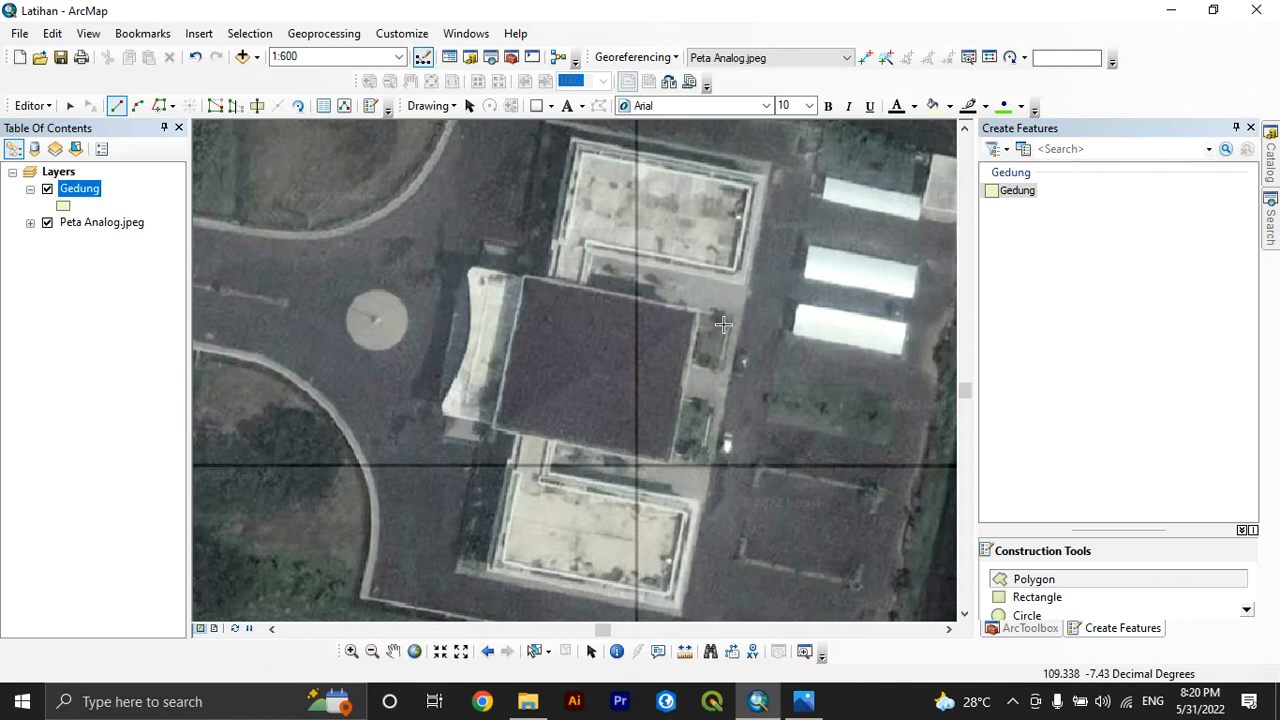
{"action": "left_click", "coordinate": [571, 139]}
{"action": "left_click", "coordinate": [768, 177]}
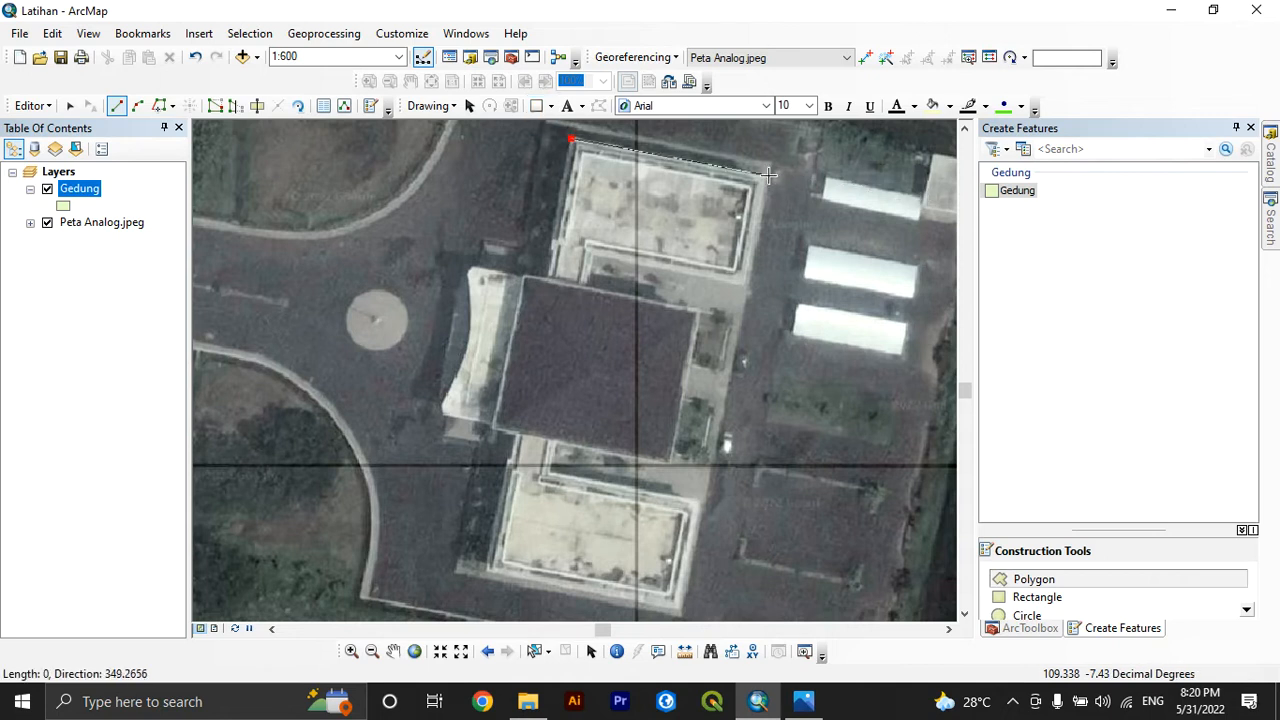
{"action": "left_click", "coordinate": [681, 616]}
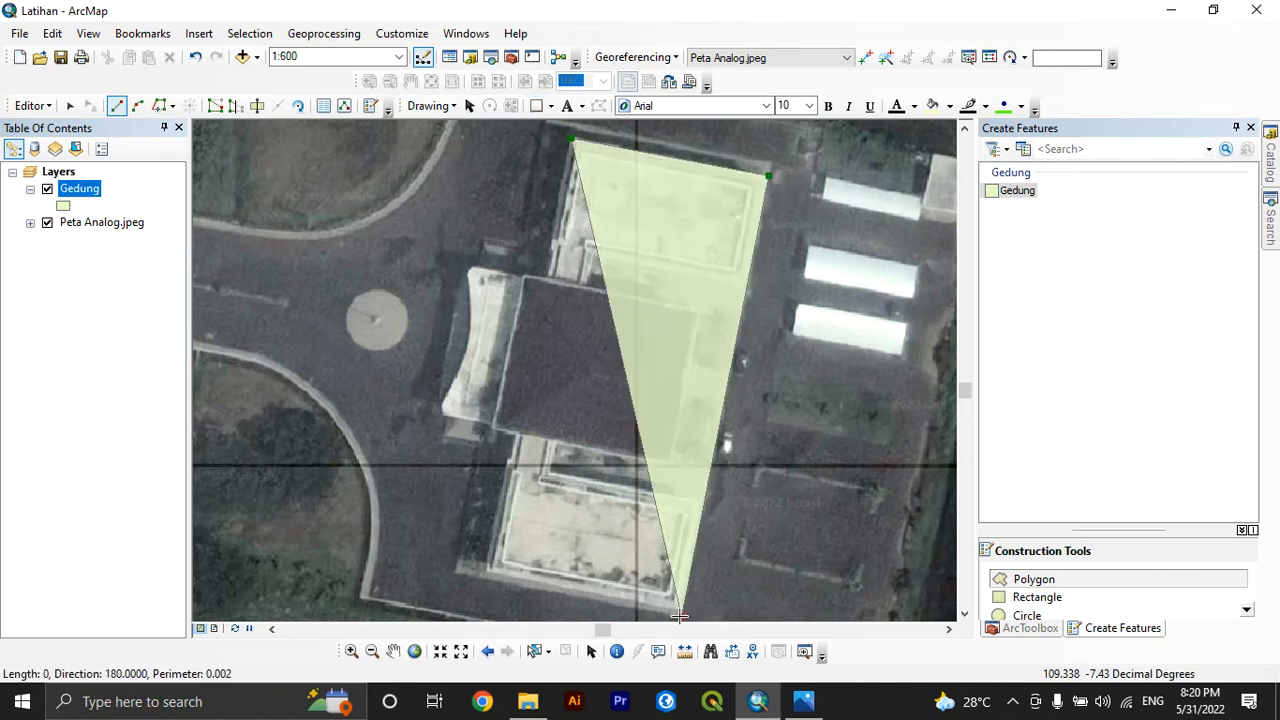
{"action": "left_click", "coordinate": [484, 573]}
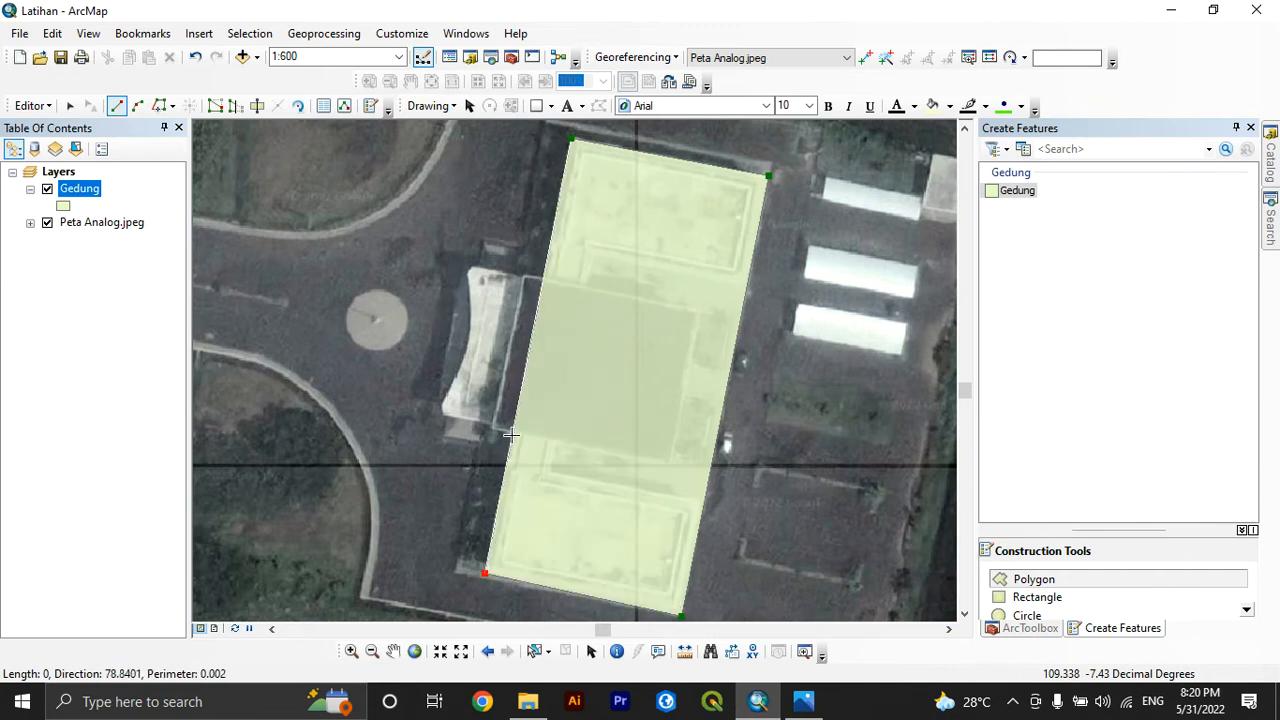
Extend the building outline around the entrance wing facing the roundabout, close it along the main block's west edge and finish the sketch
{"action": "left_click", "coordinate": [511, 435]}
{"action": "left_click", "coordinate": [438, 416]}
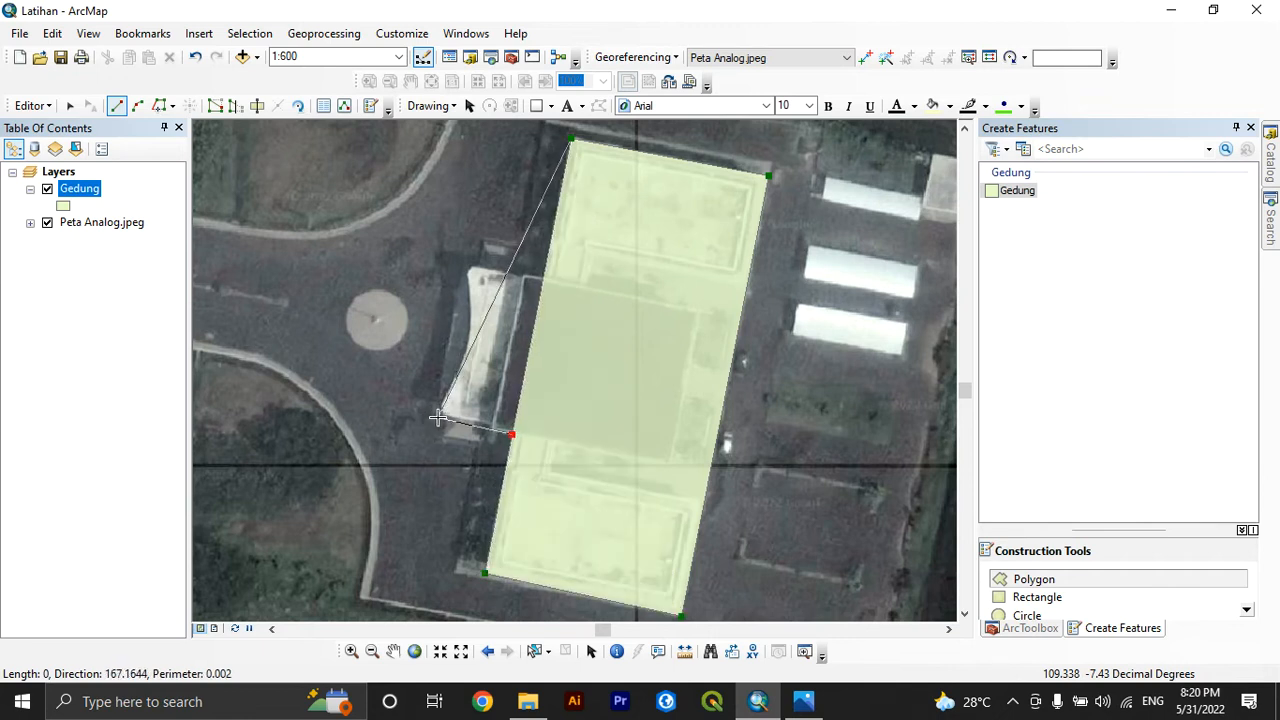
{"action": "left_click", "coordinate": [467, 268]}
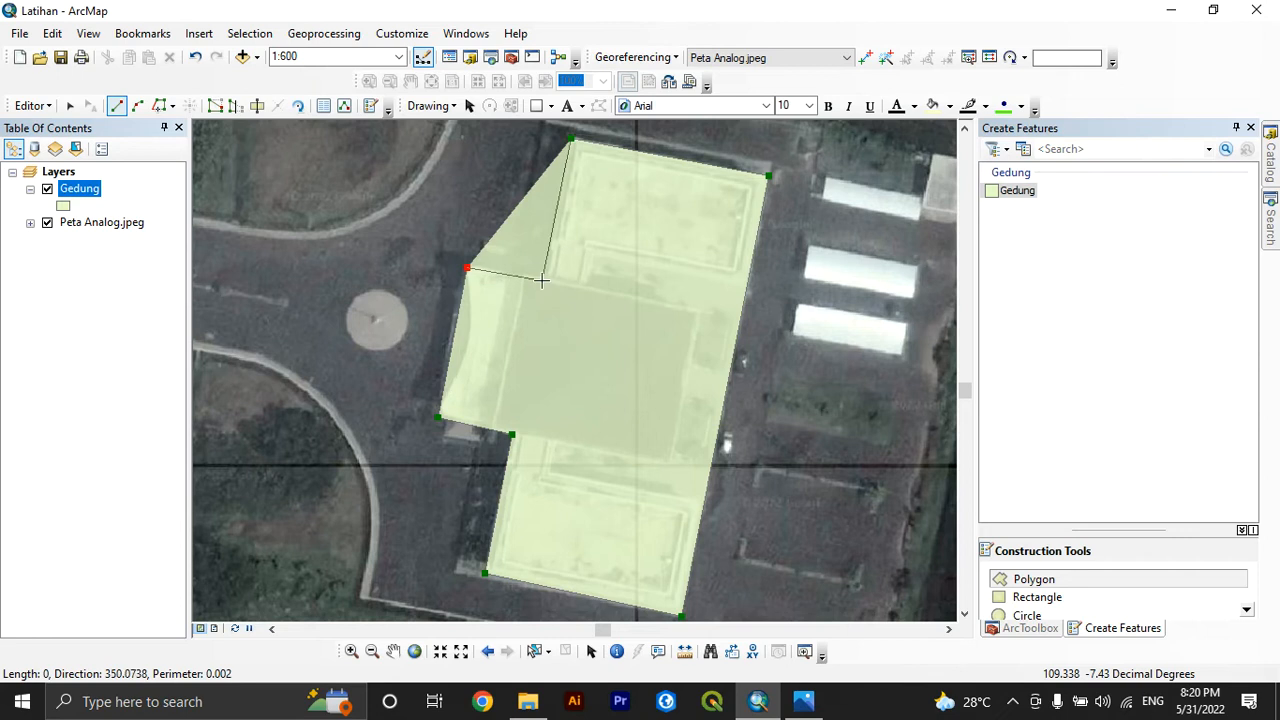
{"action": "left_click", "coordinate": [543, 280]}
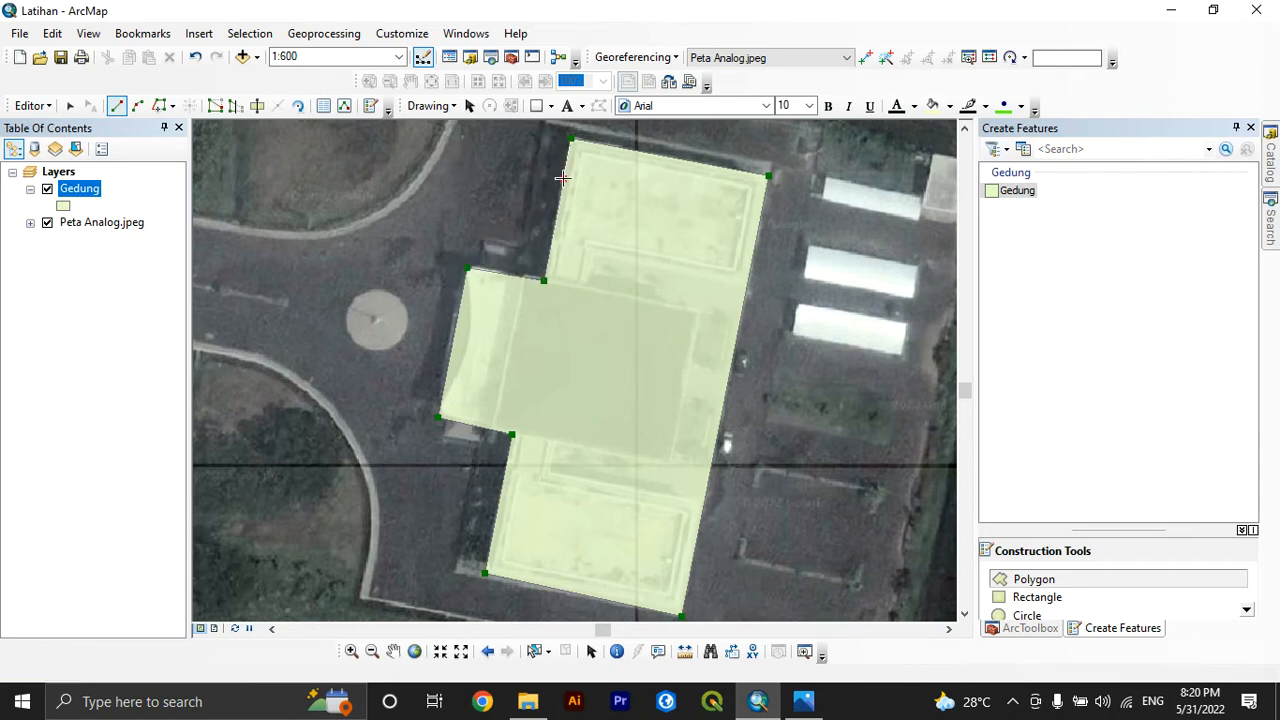
{"action": "left_click", "coordinate": [562, 177]}
{"action": "right_click", "coordinate": [562, 177]}
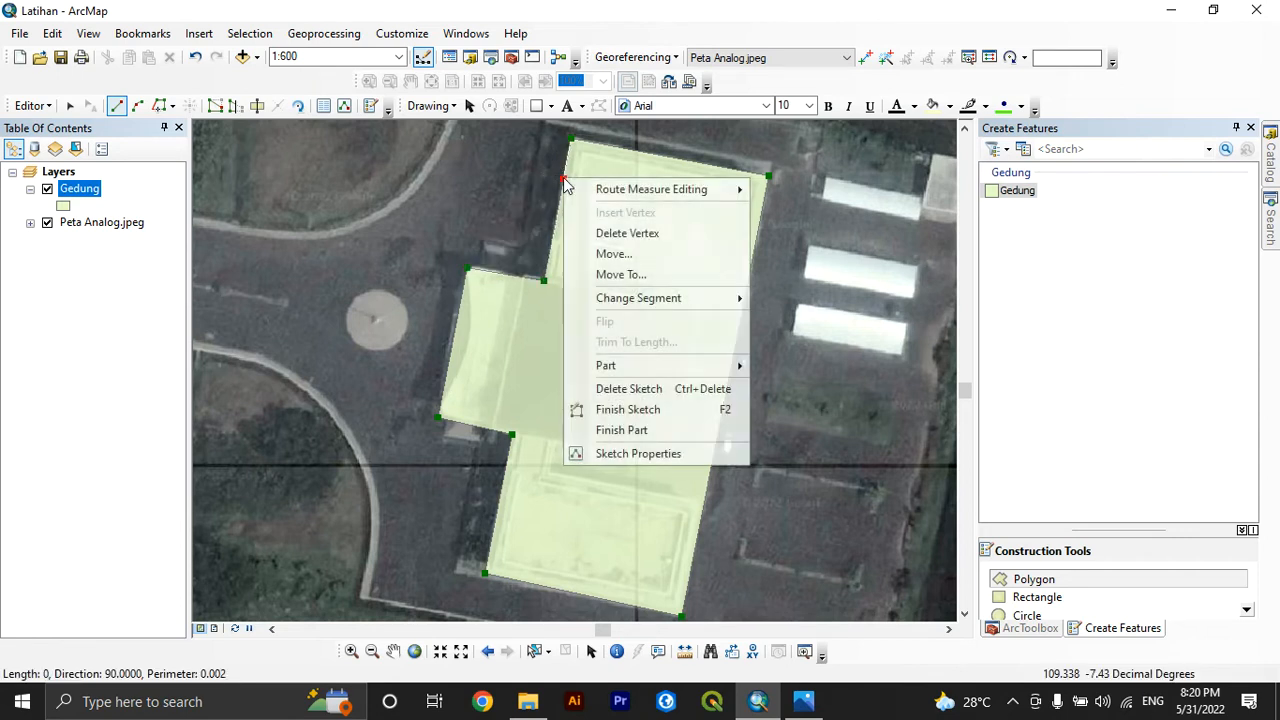
{"action": "left_click", "coordinate": [629, 409]}
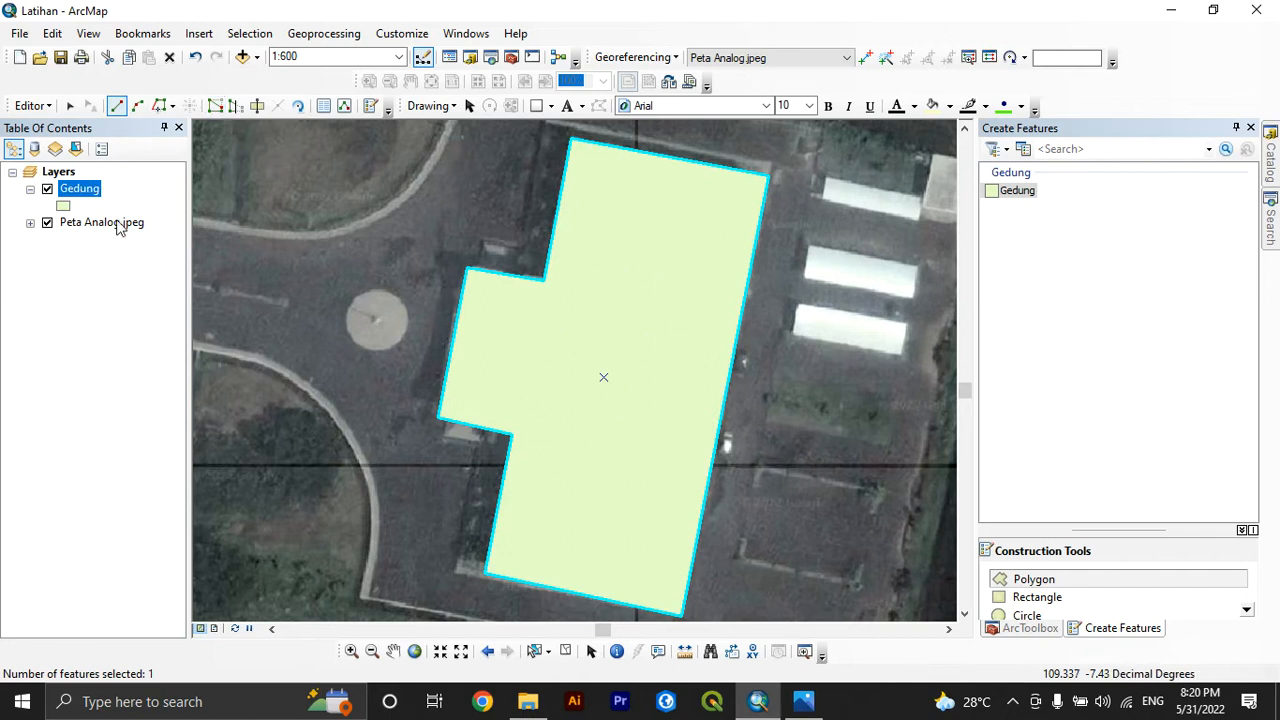
Open the Gedung layer's attribute table, save the edits and end the editing session
{"action": "right_click", "coordinate": [87, 195]}
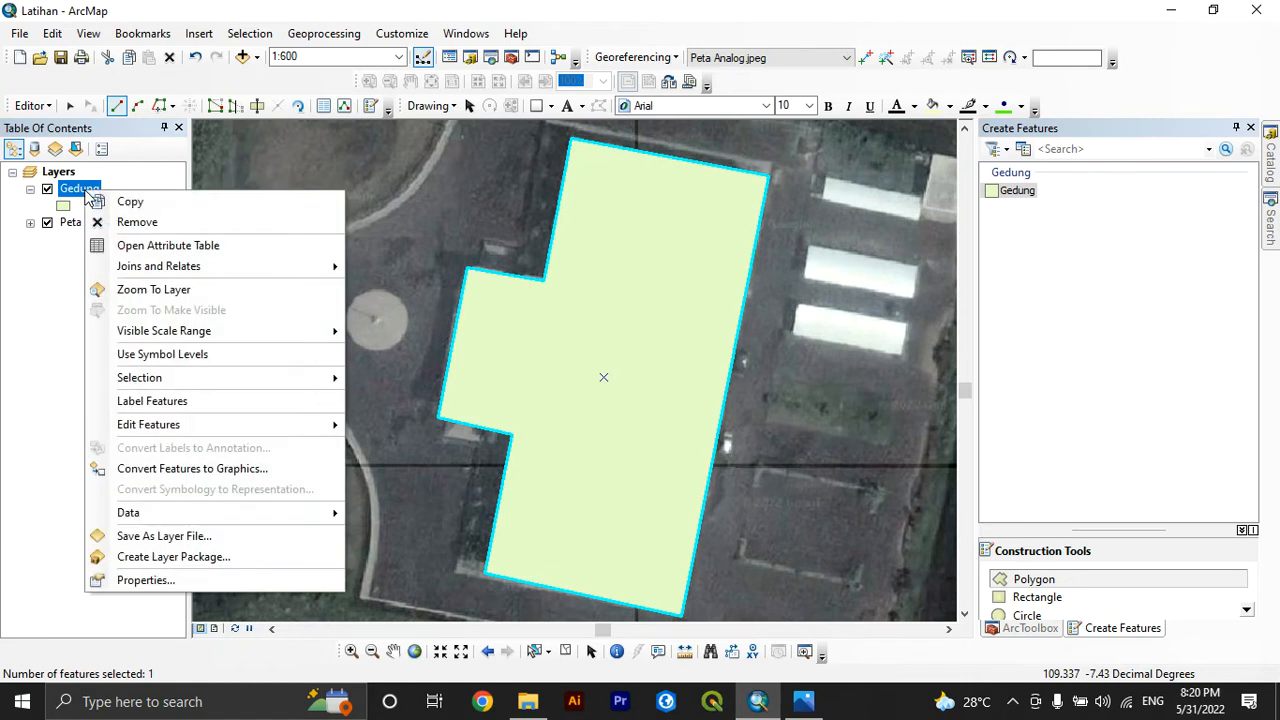
{"action": "left_click", "coordinate": [162, 248]}
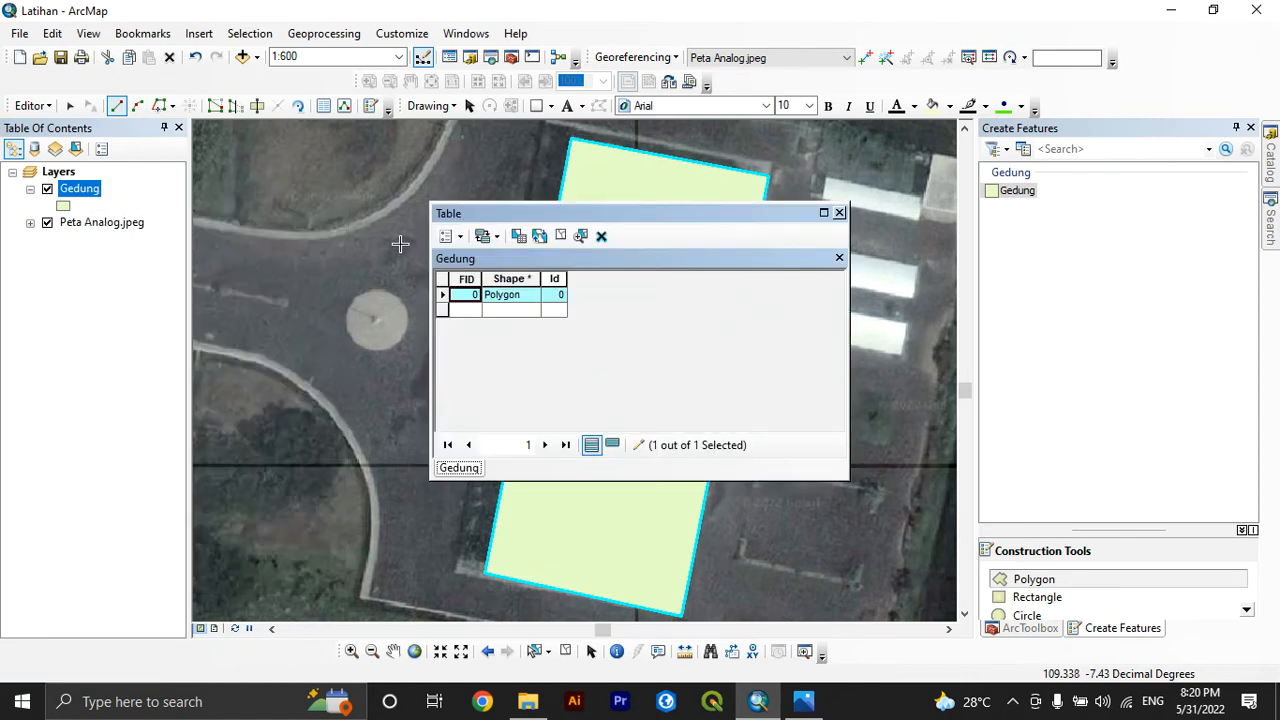
{"action": "left_click", "coordinate": [52, 110]}
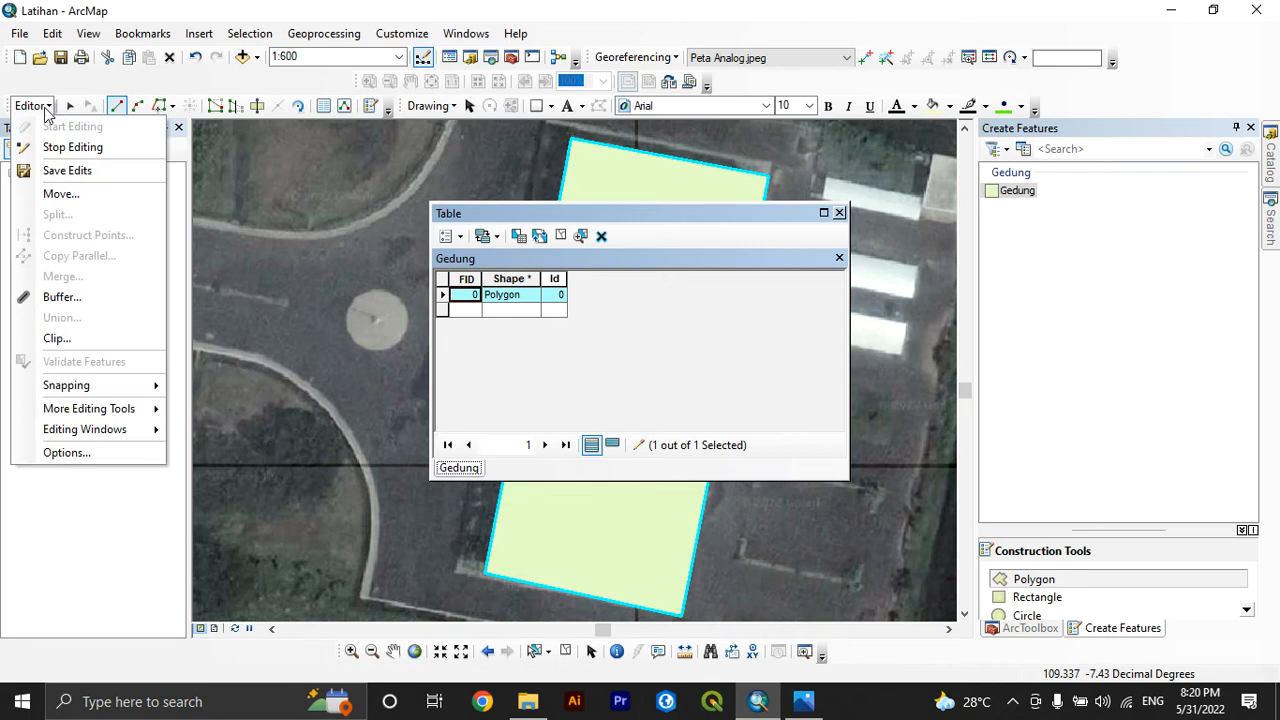
{"action": "left_click", "coordinate": [60, 170]}
{"action": "left_click", "coordinate": [40, 107]}
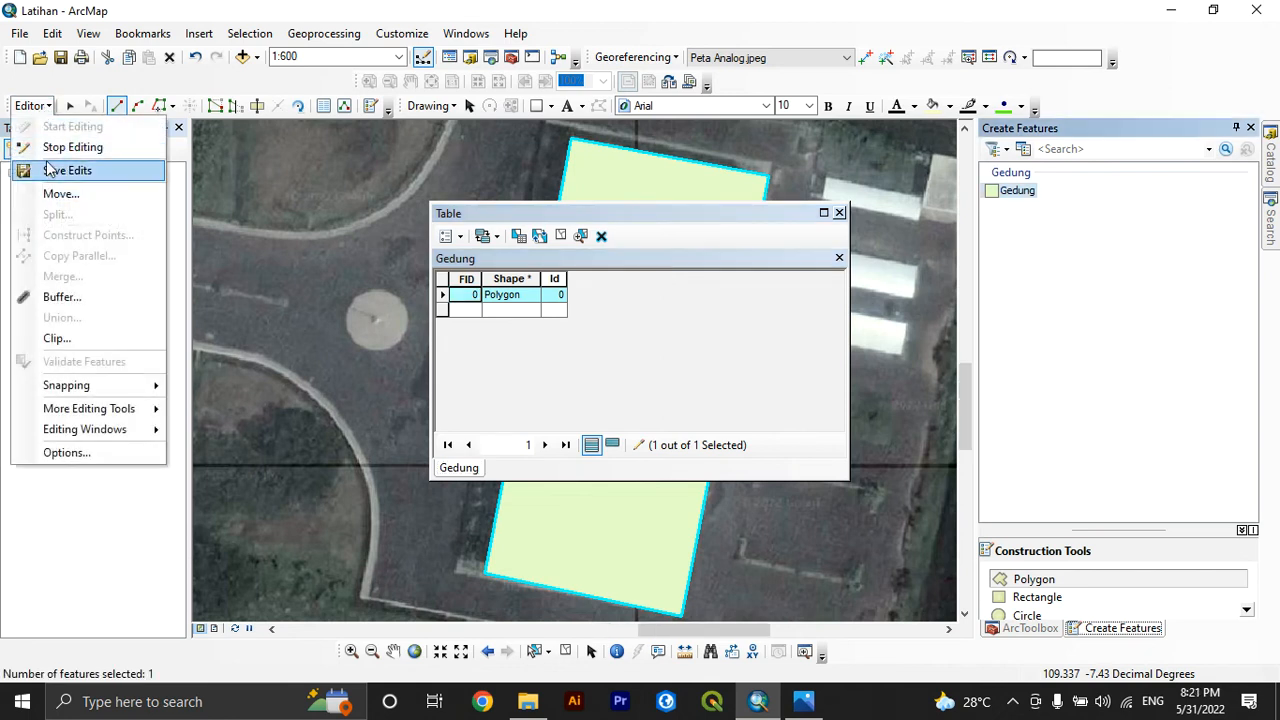
{"action": "left_click", "coordinate": [43, 143]}
Add a field named Ket with the Text type to the Gedung attribute table
{"action": "left_click", "coordinate": [458, 240]}
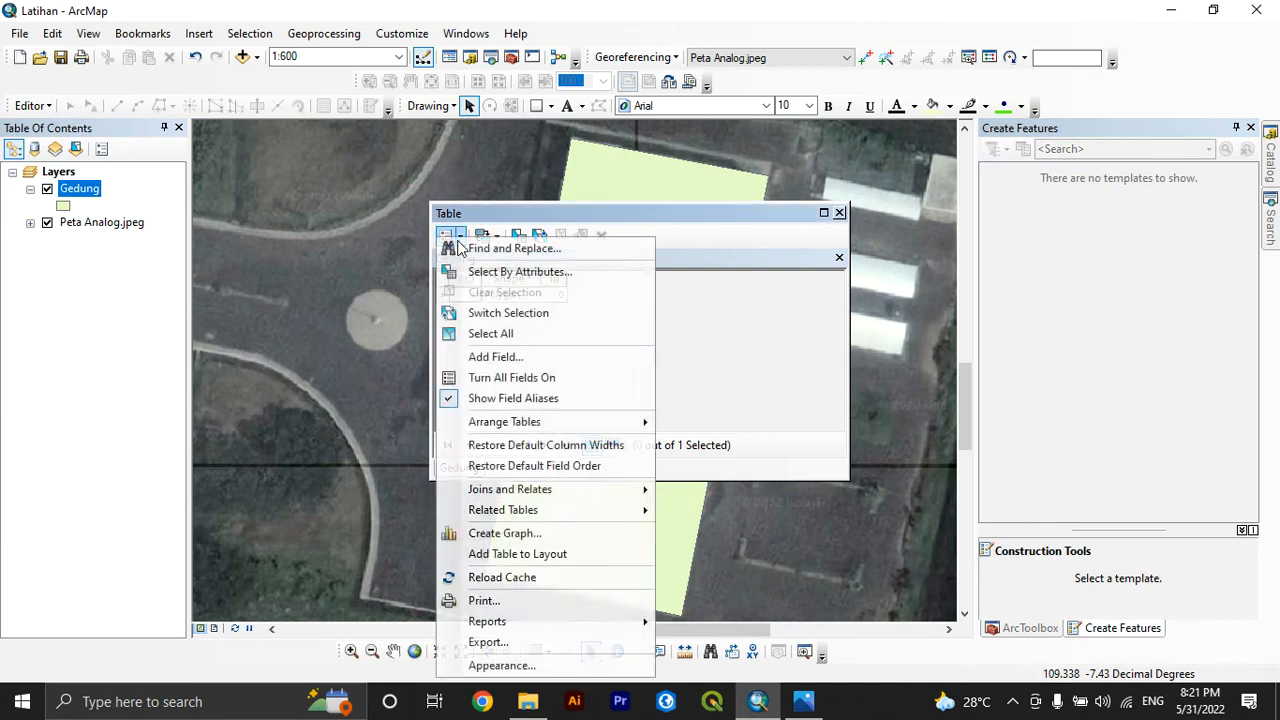
{"action": "left_click", "coordinate": [482, 354]}
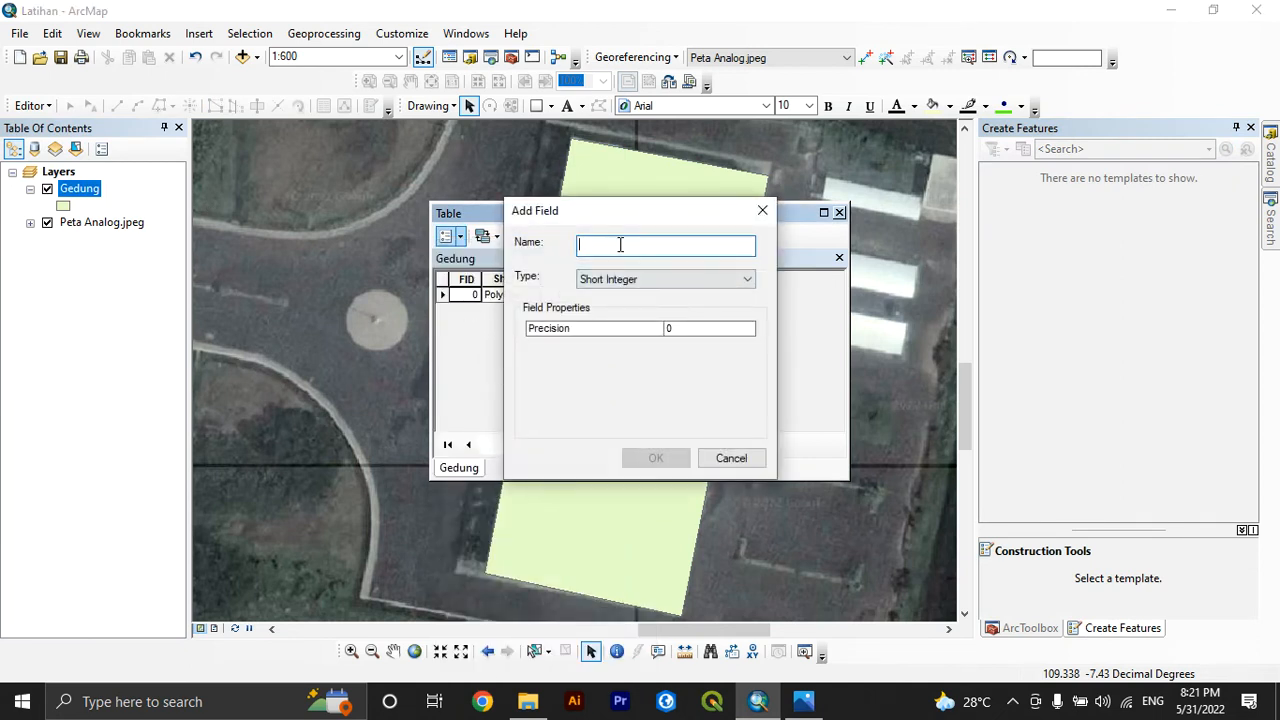
{"action": "type", "text": "Ket"}
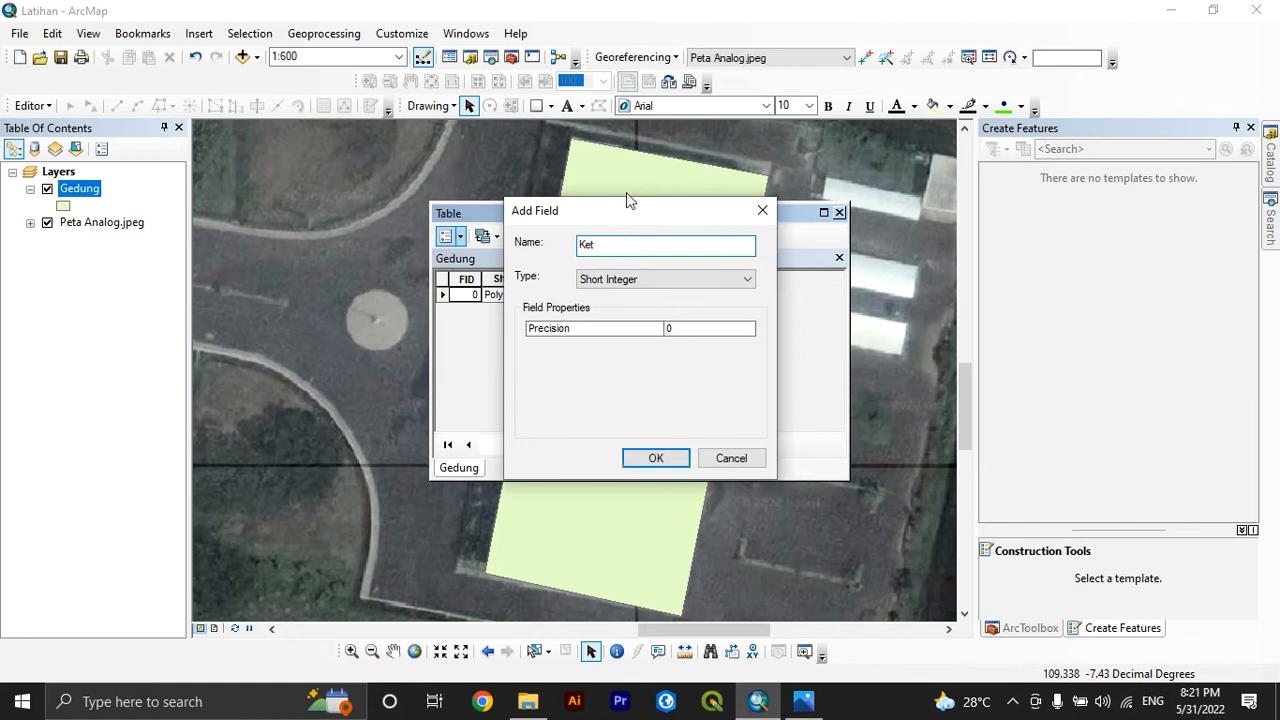
{"action": "left_click", "coordinate": [641, 284]}
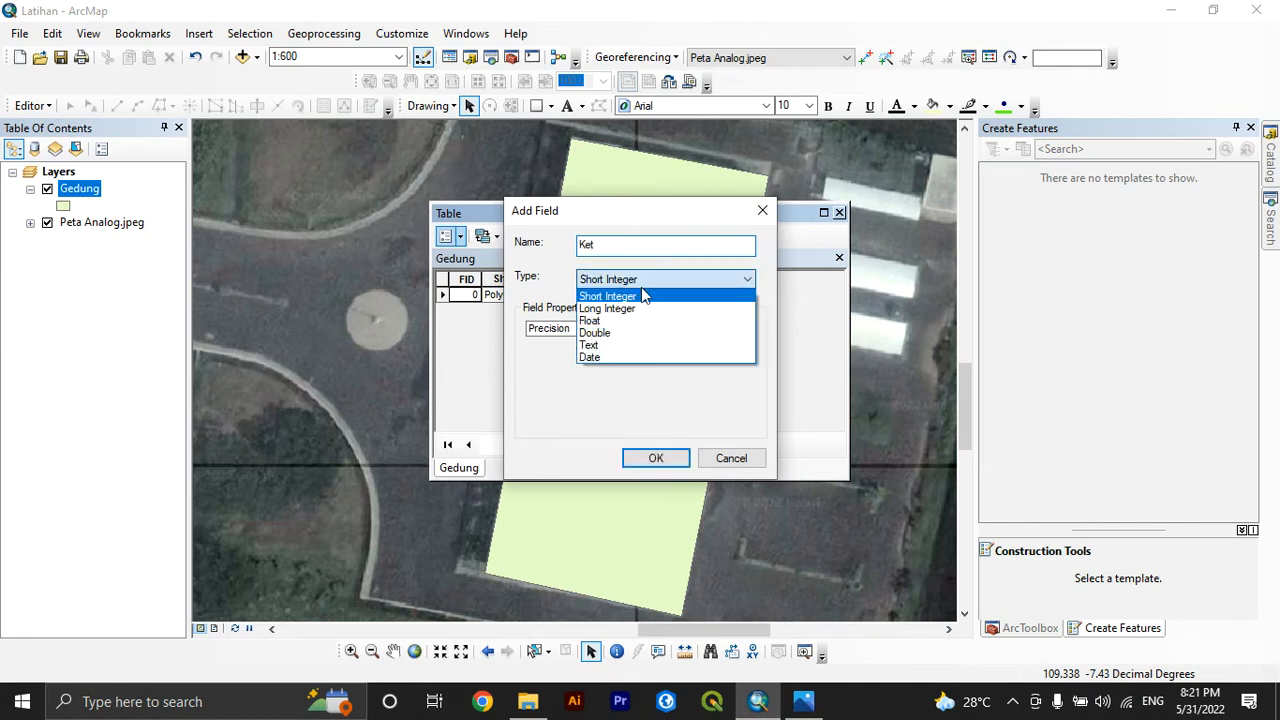
{"action": "left_click", "coordinate": [607, 347]}
{"action": "left_click", "coordinate": [655, 458]}
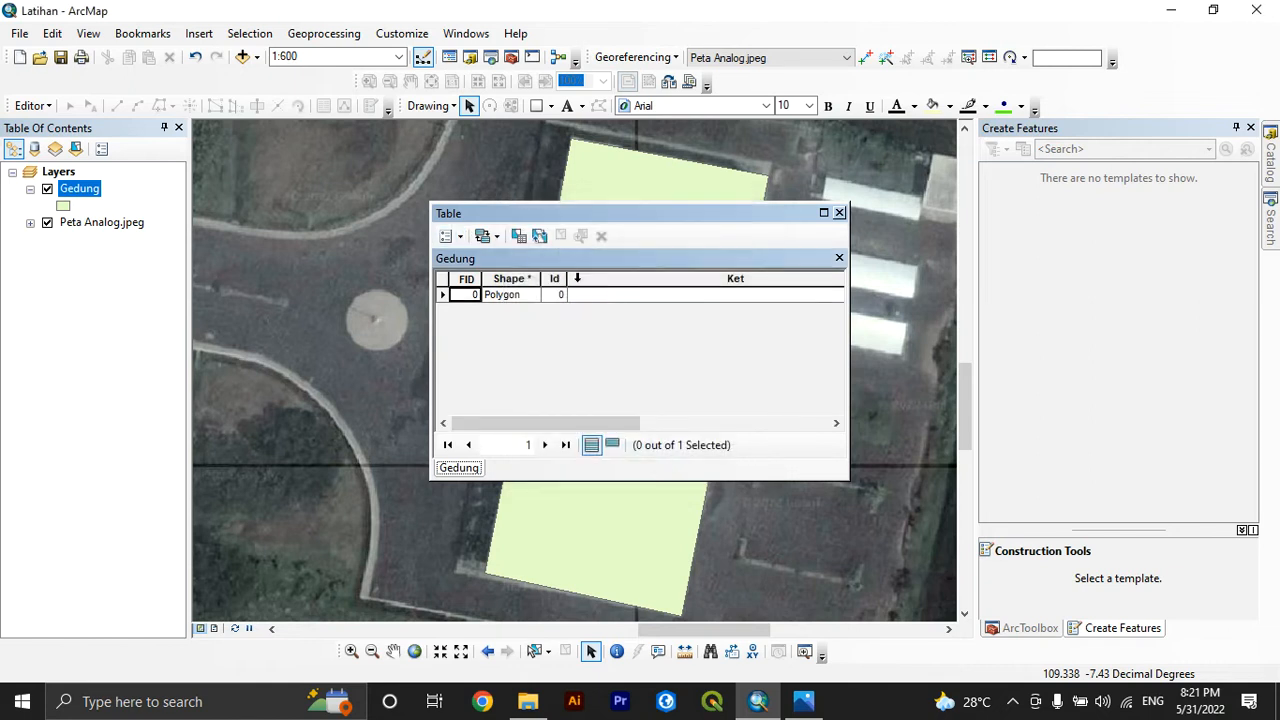
Resume editing the Gedung layer despite the warning, enter Ged in the building record's Ket field and close the table
{"action": "left_click", "coordinate": [30, 105]}
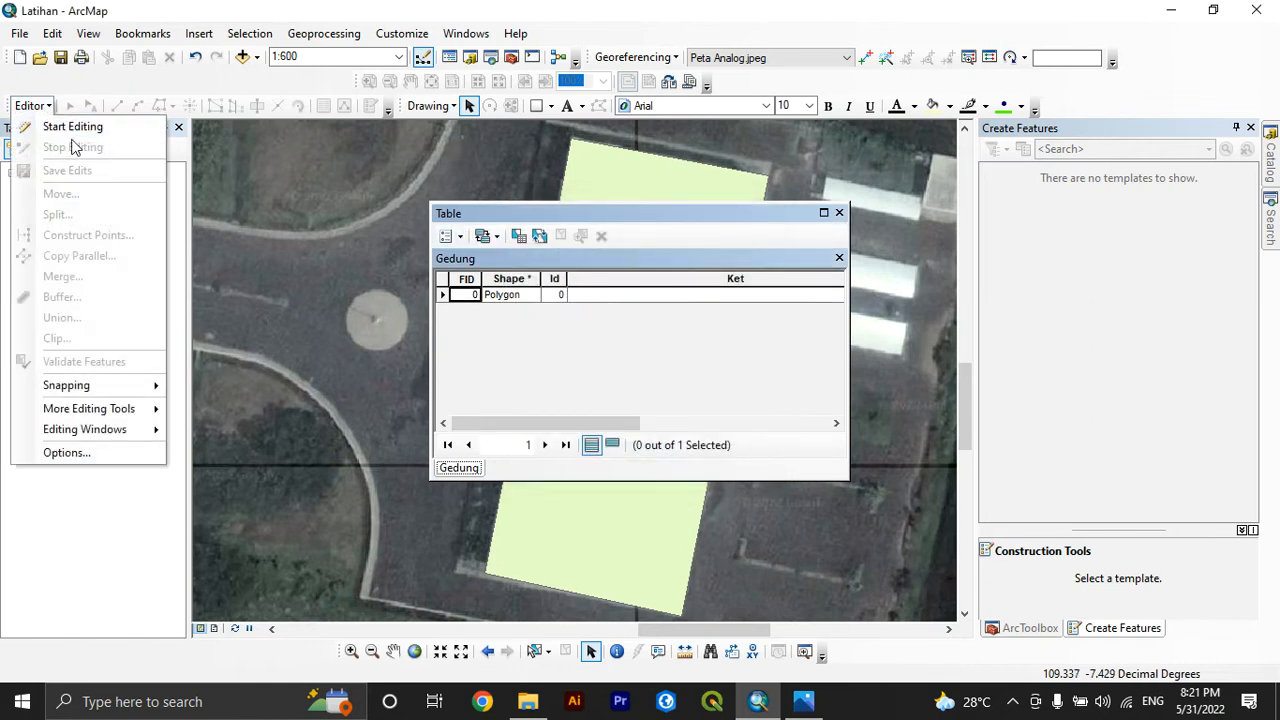
{"action": "left_click", "coordinate": [72, 127]}
{"action": "left_click", "coordinate": [523, 214]}
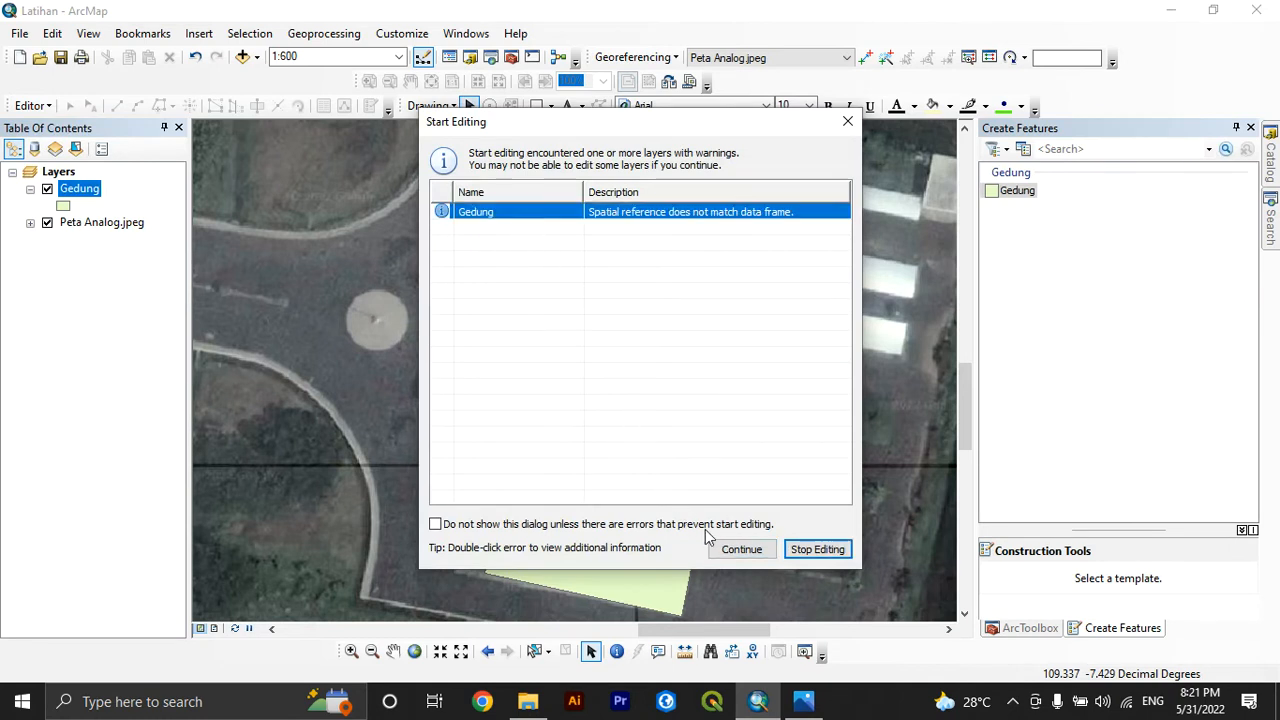
{"action": "left_click", "coordinate": [738, 549]}
{"action": "left_click", "coordinate": [591, 295]}
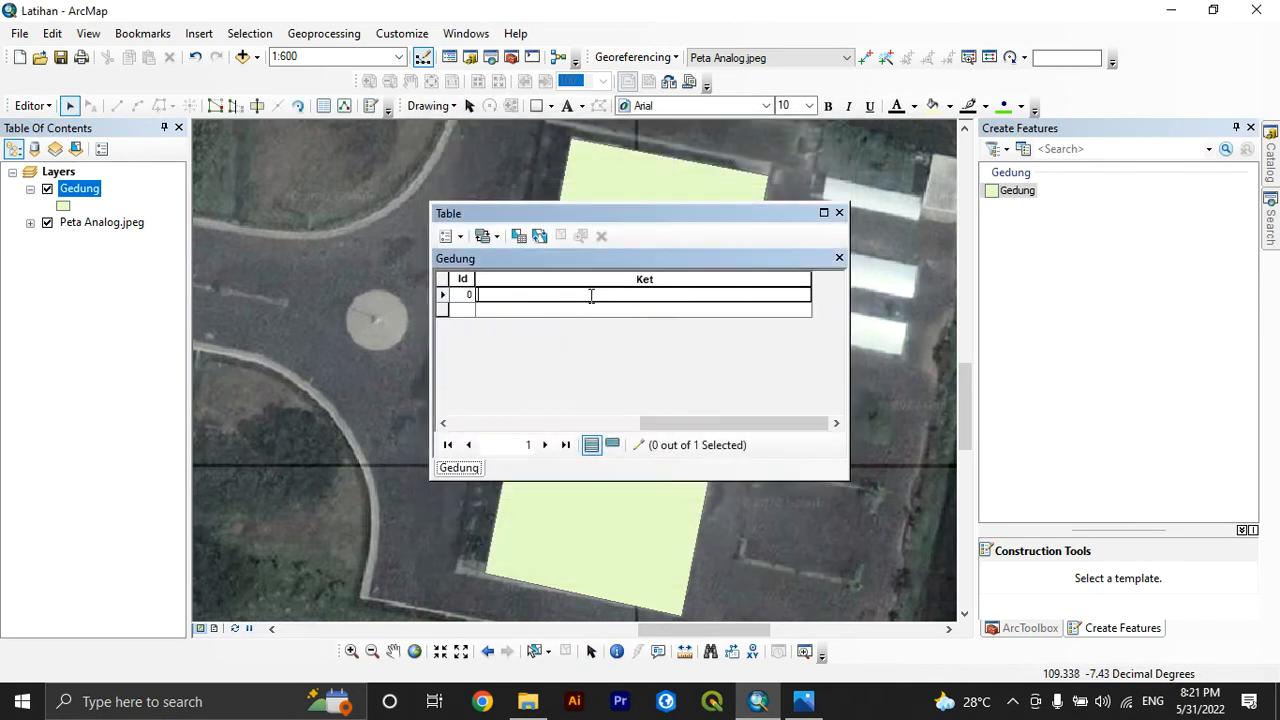
{"action": "type", "text": "Gedung A"}
{"action": "left_click", "coordinate": [481, 311]}
{"action": "left_click", "coordinate": [839, 213]}
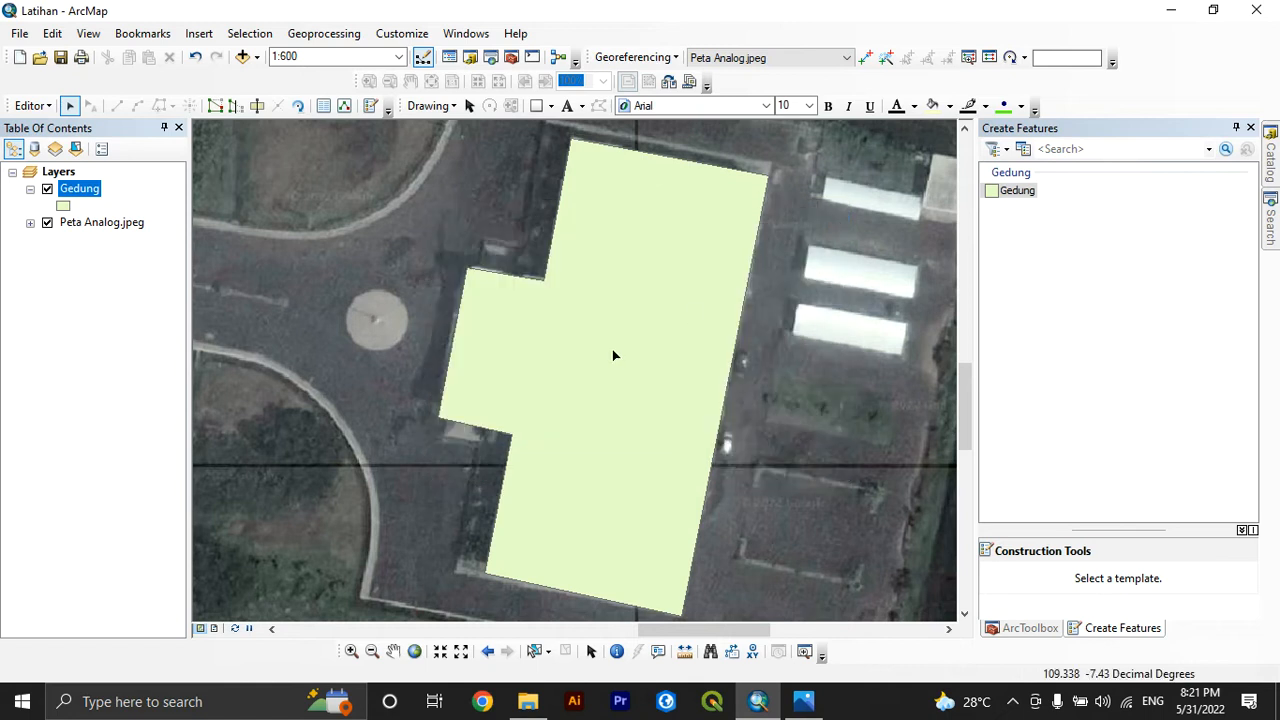
Start a Gedung polygon on the long brown-roofed building west of the roundabout, tracing its north edge and the projecting entrance porch
{"action": "left_click", "coordinate": [88, 226], "text": "ctrl"}
{"action": "right_click", "coordinate": [88, 226]}
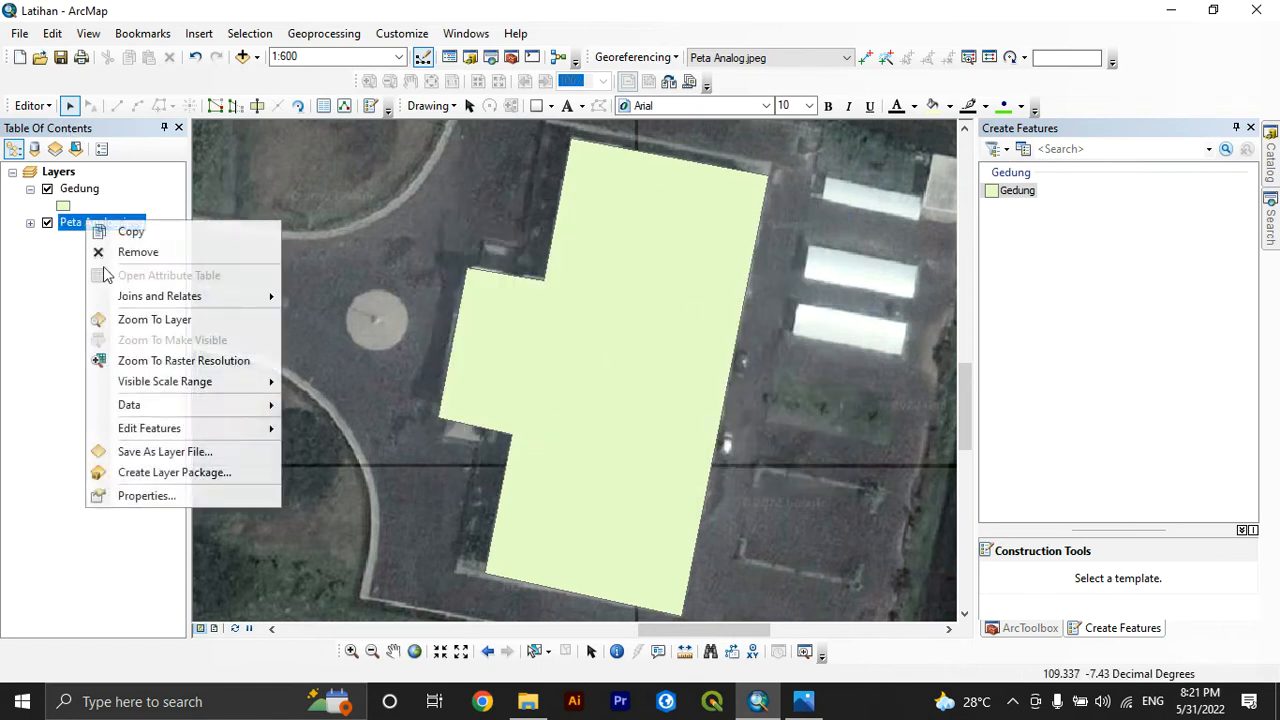
{"action": "left_click", "coordinate": [120, 322]}
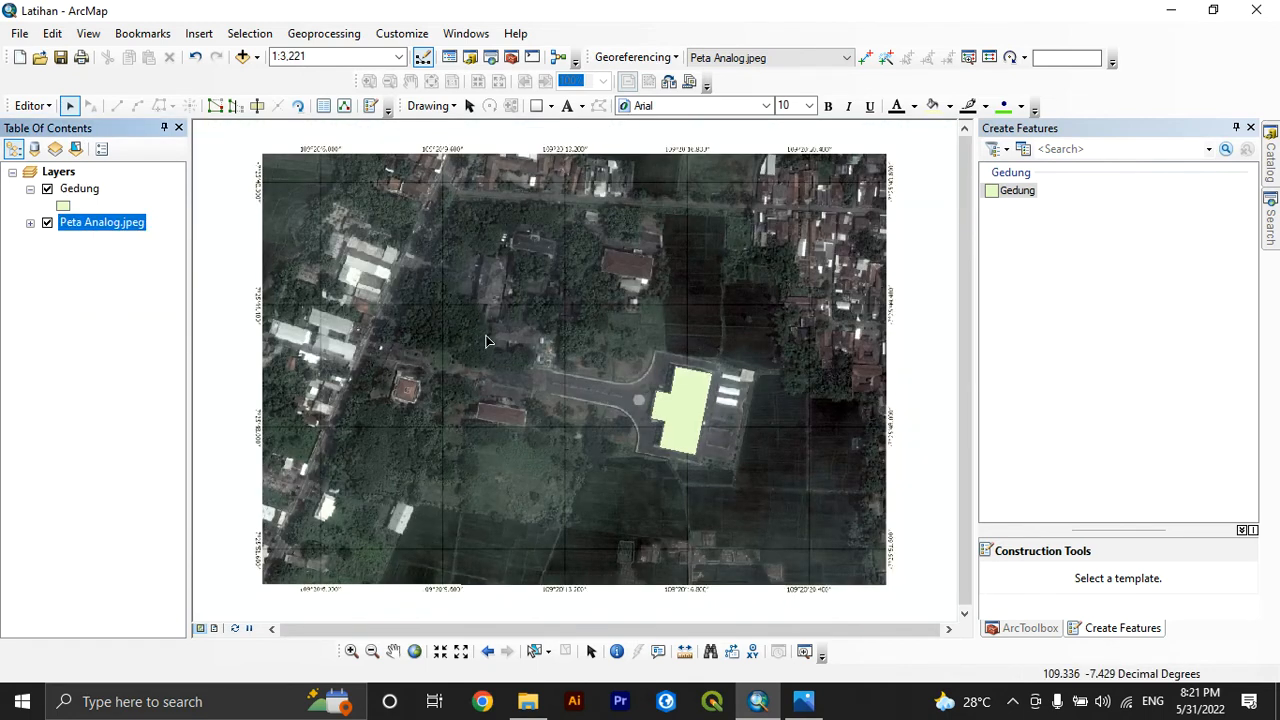
{"action": "left_click", "coordinate": [351, 651]}
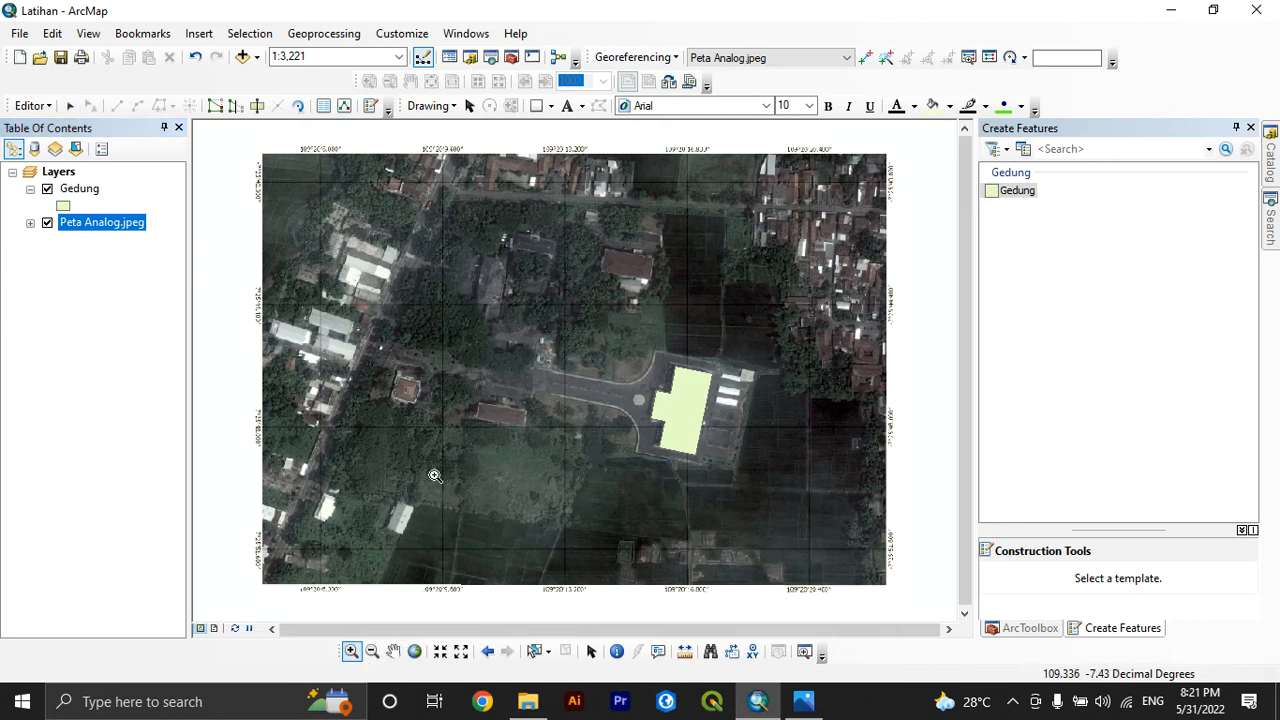
{"action": "left_click_drag", "start_coordinate": [462, 390], "coordinate": [540, 434]}
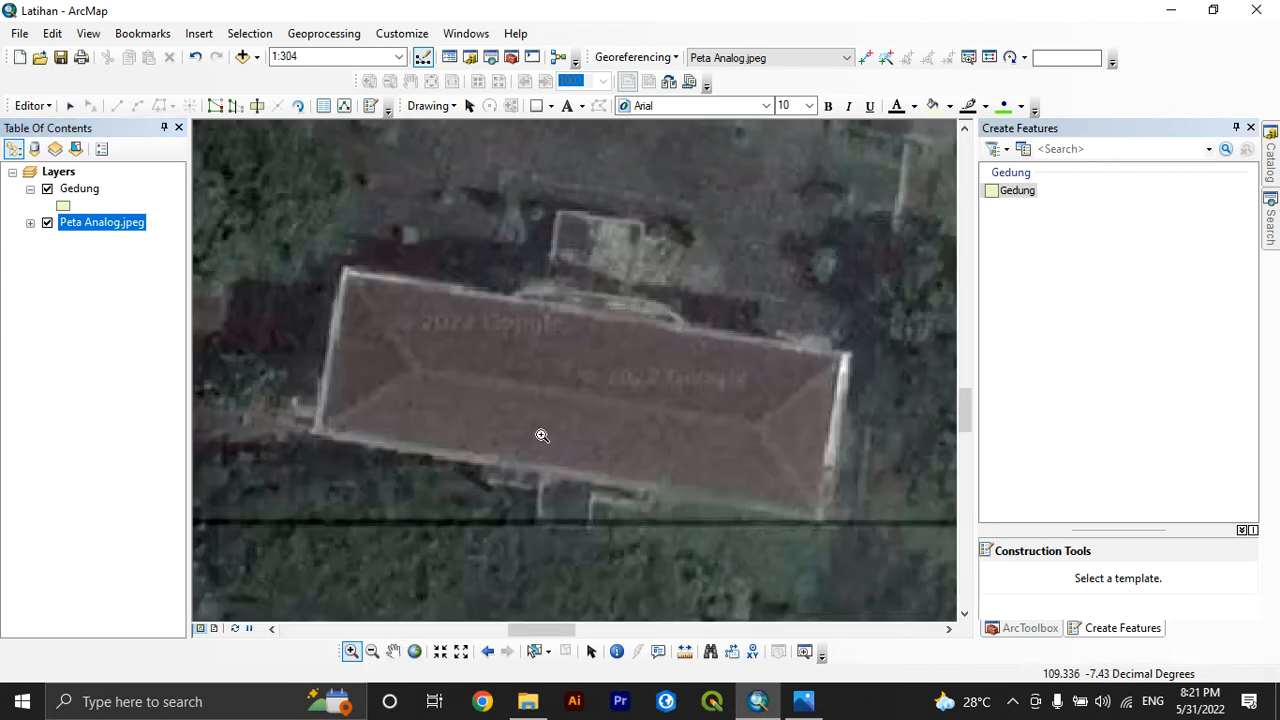
{"action": "left_click", "coordinate": [79, 190]}
{"action": "left_click", "coordinate": [1017, 190]}
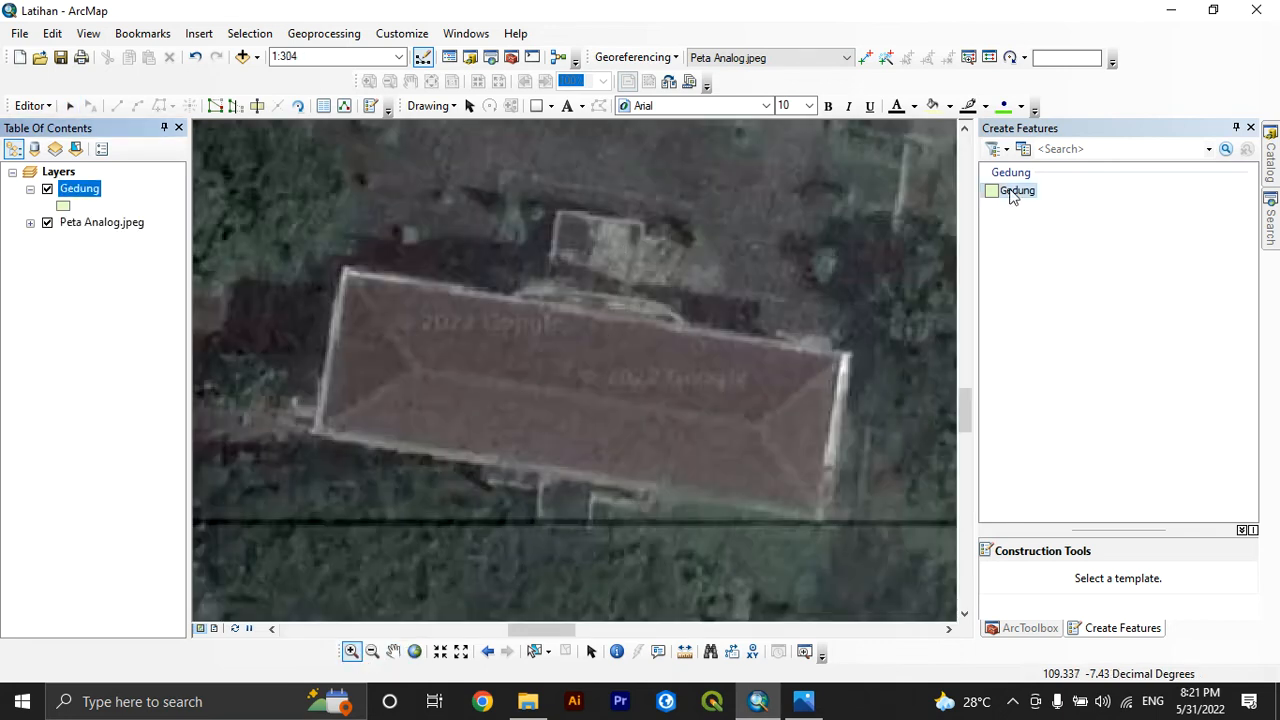
{"action": "left_click", "coordinate": [346, 269]}
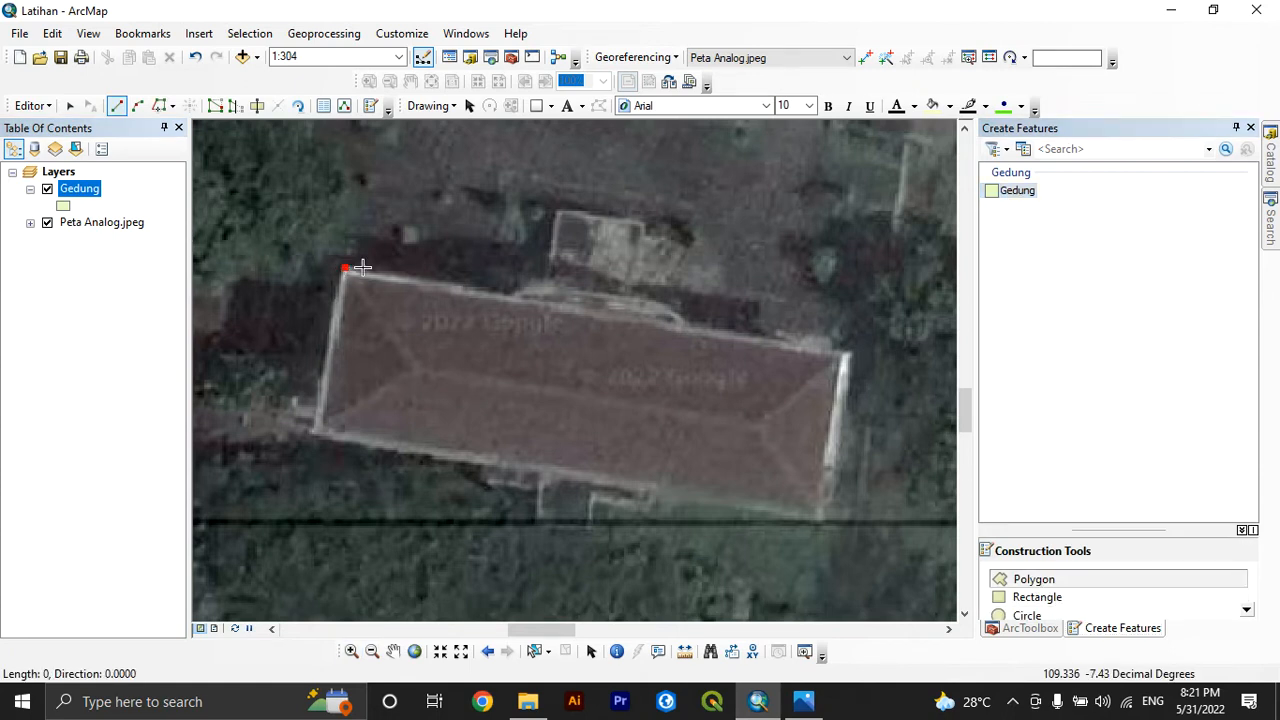
{"action": "left_click", "coordinate": [545, 304]}
{"action": "left_click", "coordinate": [558, 214]}
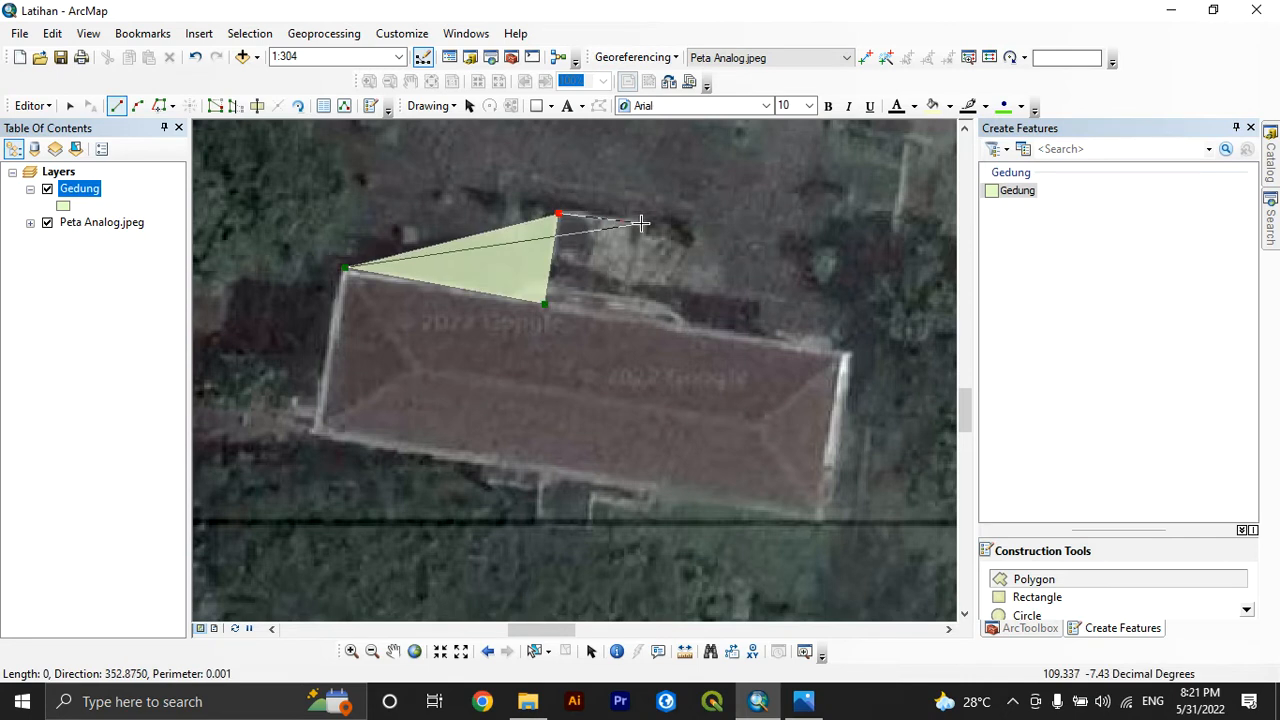
{"action": "left_click", "coordinate": [641, 223]}
{"action": "left_click", "coordinate": [629, 316]}
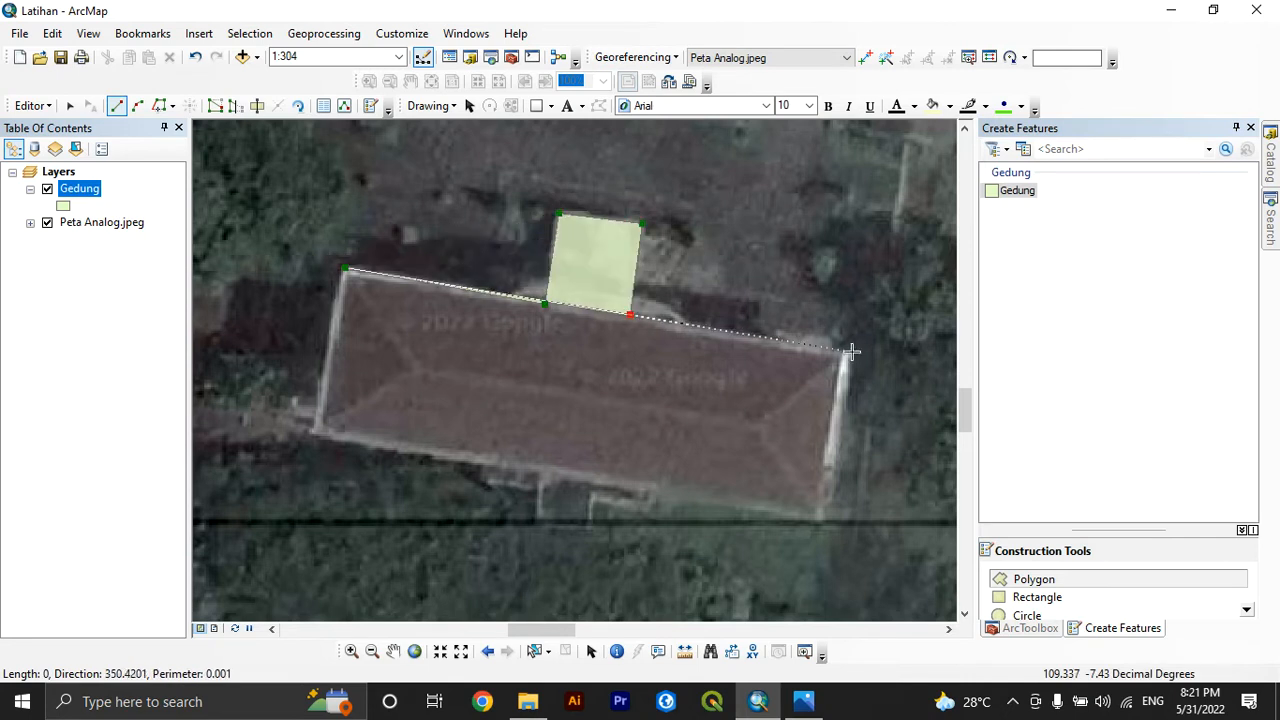
Continue the outline along the building's remaining north edge and around its east and south sides, and finish the sketch
{"action": "left_click", "coordinate": [850, 353]}
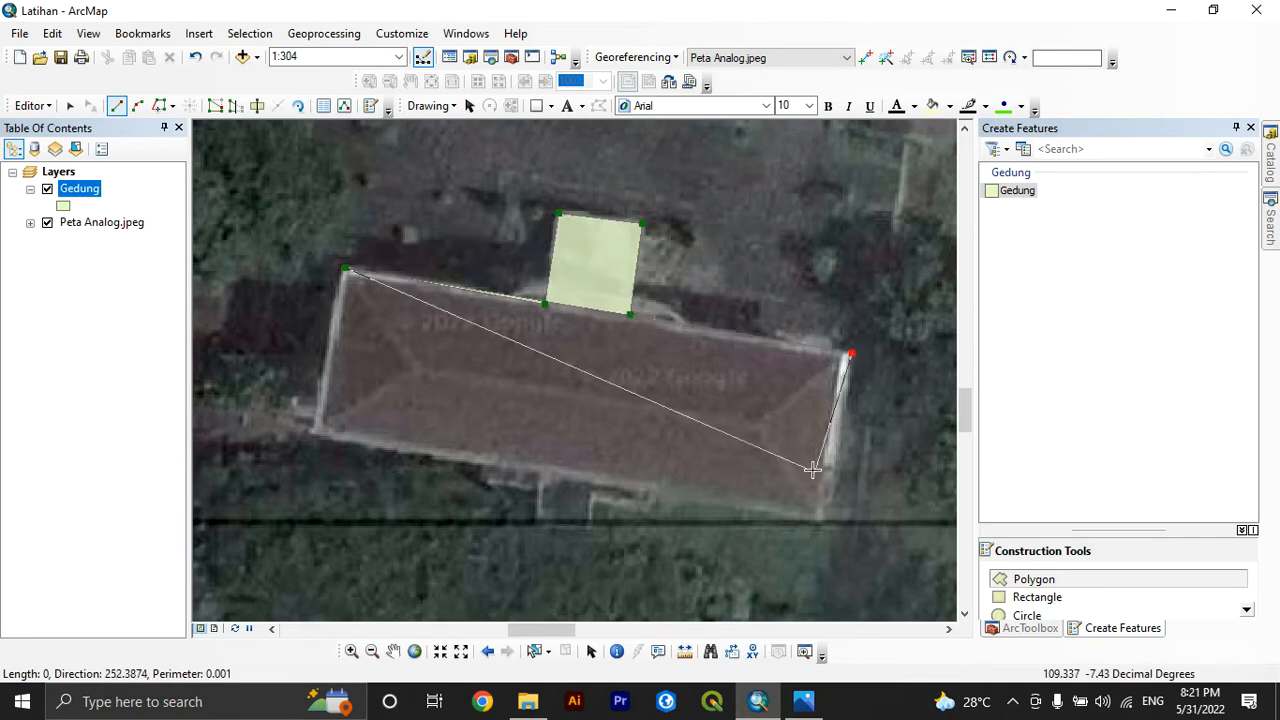
{"action": "left_click", "coordinate": [824, 519]}
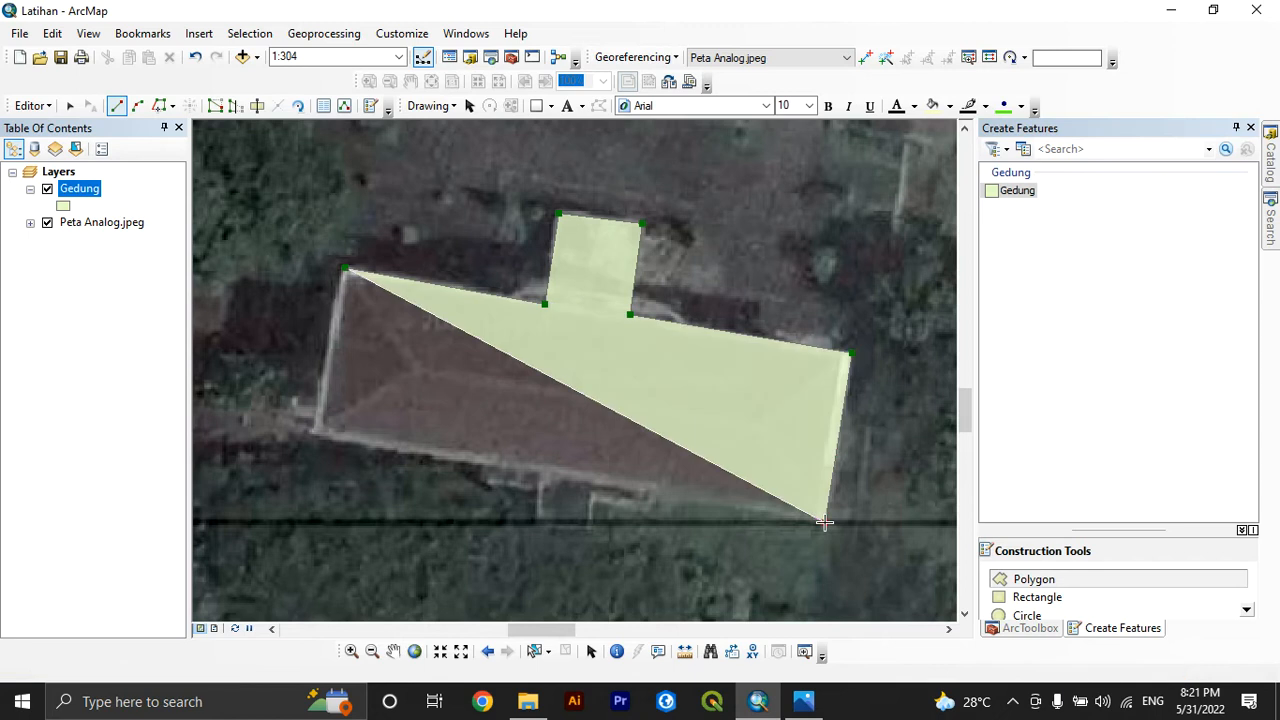
{"action": "double_click", "coordinate": [307, 436]}
{"action": "left_click", "coordinate": [307, 436]}
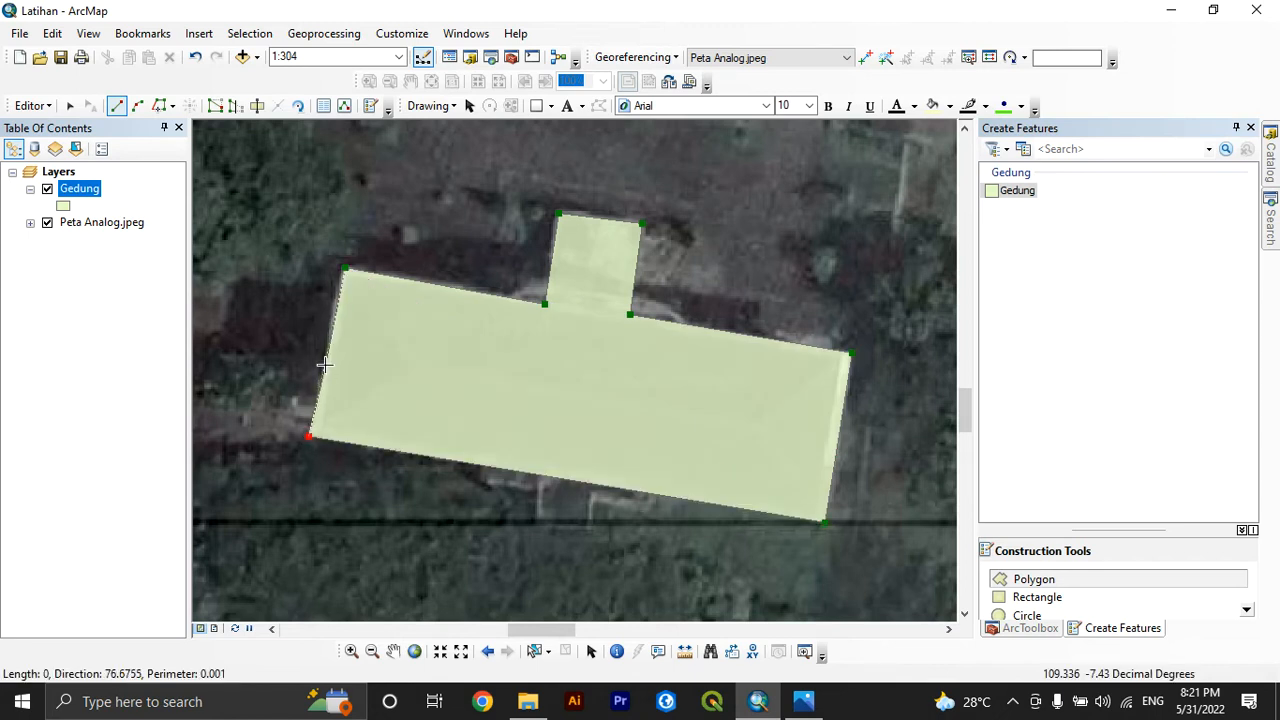
{"action": "right_click", "coordinate": [323, 364]}
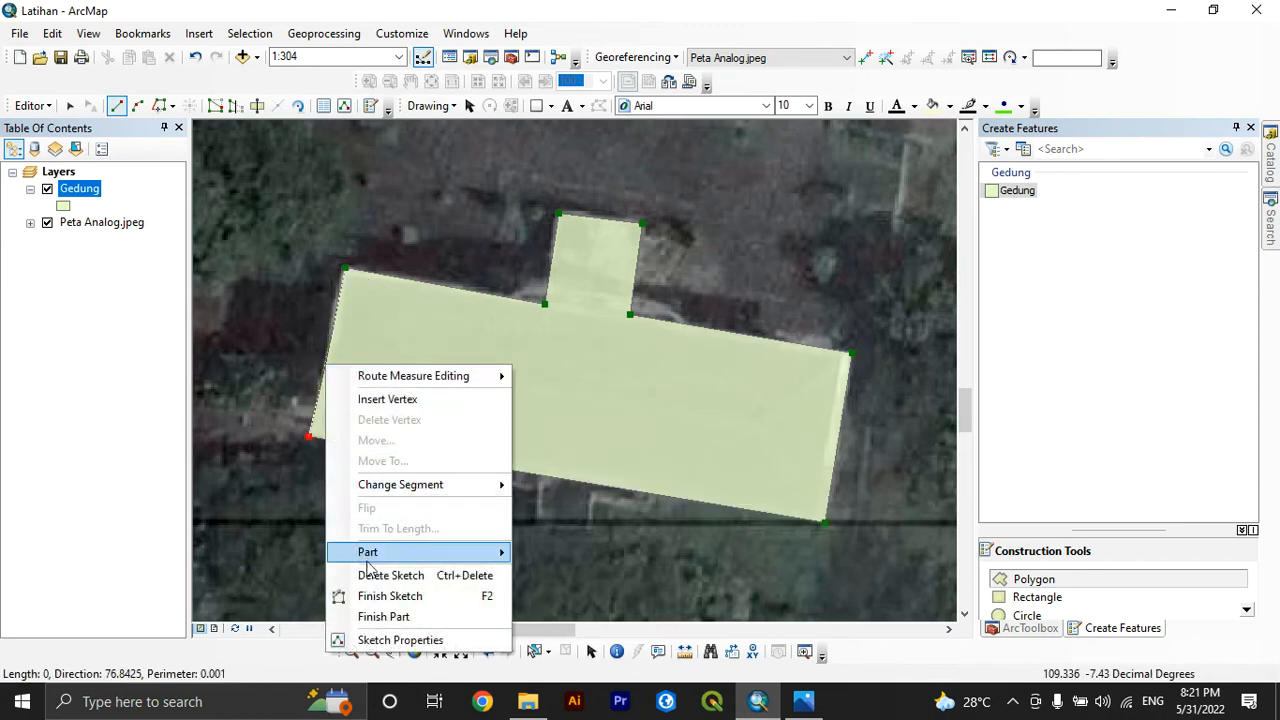
{"action": "left_click", "coordinate": [381, 597]}
Enter Gedung B in the Ket field of the new building's record in the Gedung attribute table and close the table
{"action": "right_click", "coordinate": [93, 193]}
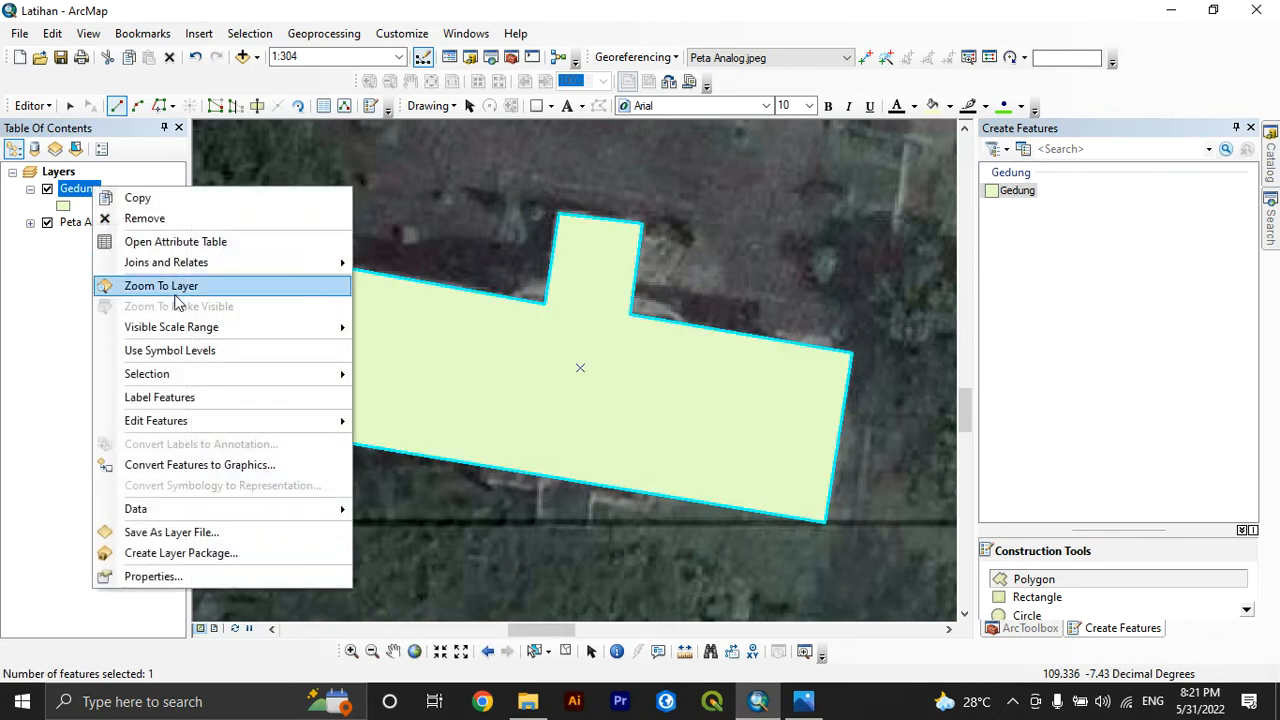
{"action": "left_click", "coordinate": [172, 250]}
{"action": "left_click", "coordinate": [600, 309]}
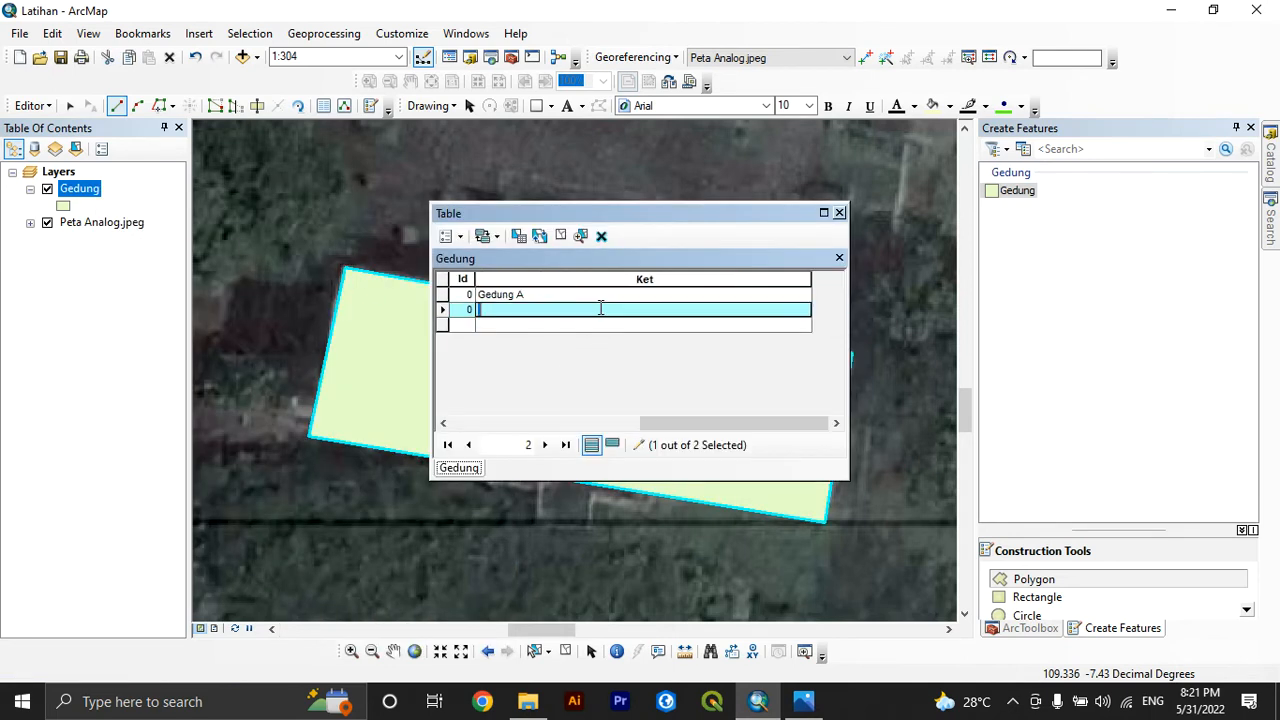
{"action": "type", "text": "Gedung B"}
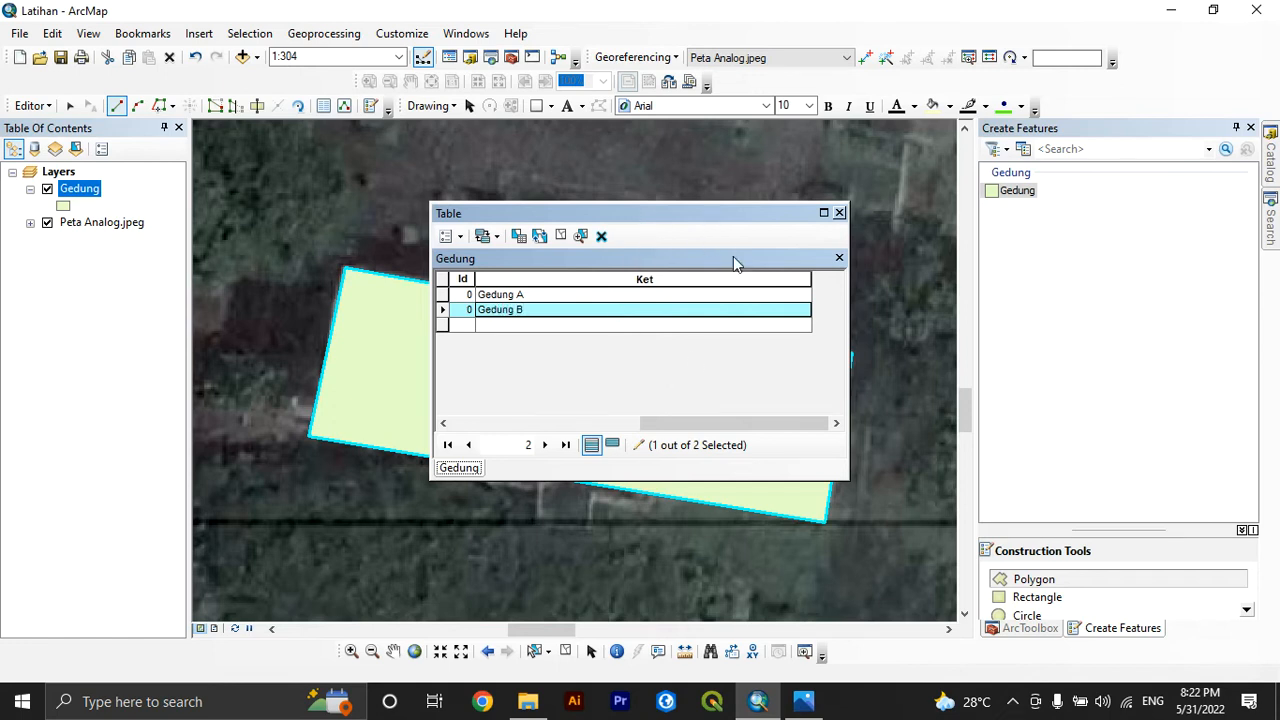
{"action": "left_click", "coordinate": [564, 324]}
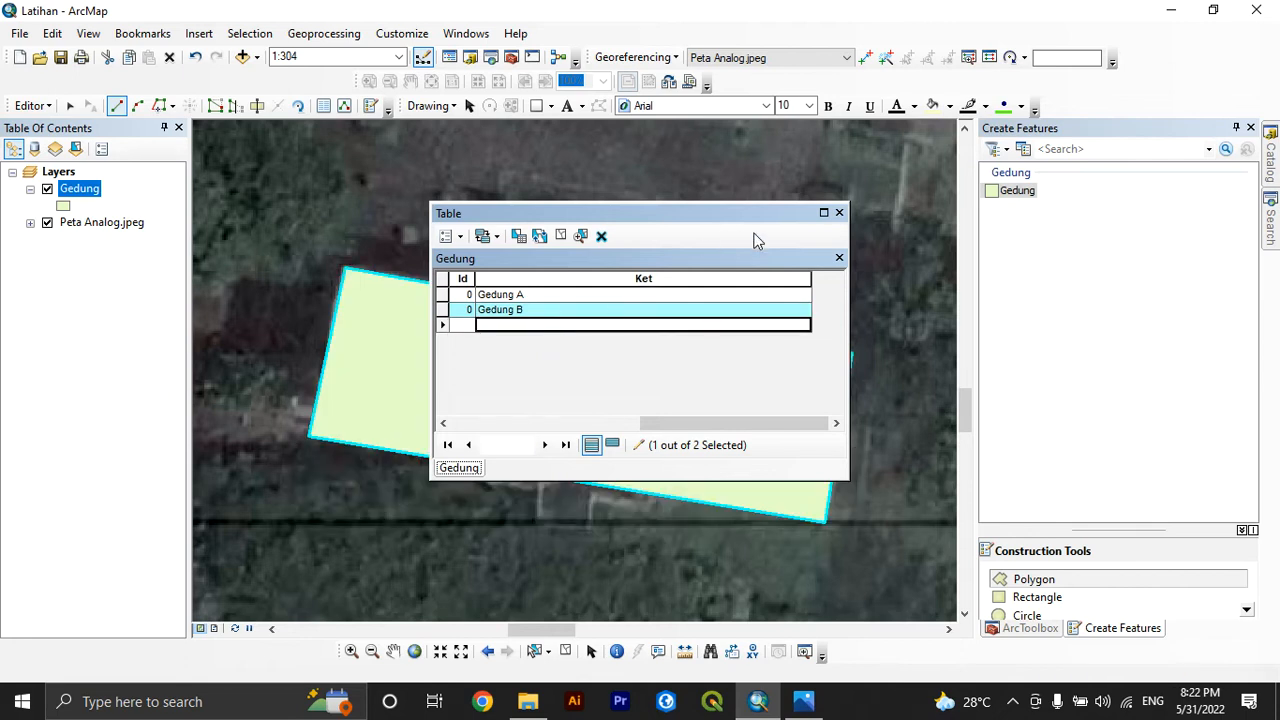
{"action": "left_click", "coordinate": [839, 213]}
Digitize the rectangular brown-roofed building north of the roundabout as a four-corner Gedung polygon and finish the sketch
{"action": "right_click", "coordinate": [93, 191]}
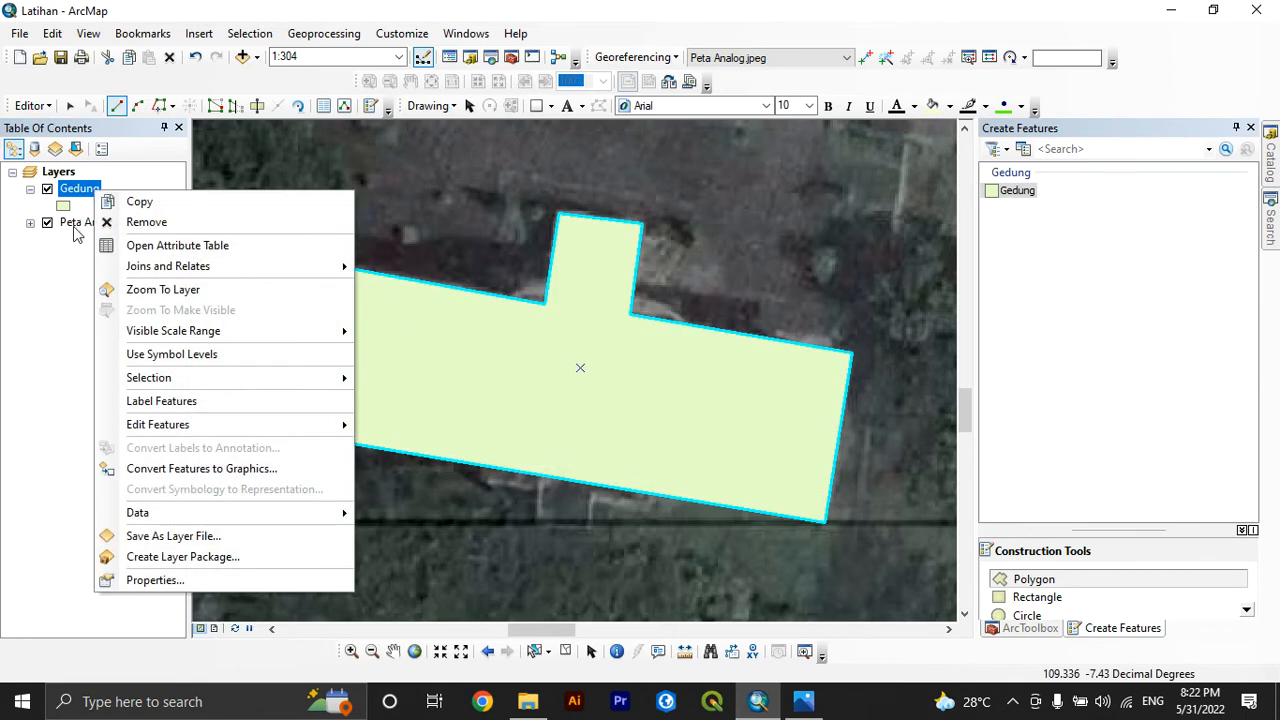
{"action": "right_click", "coordinate": [74, 225]}
{"action": "left_click", "coordinate": [124, 327]}
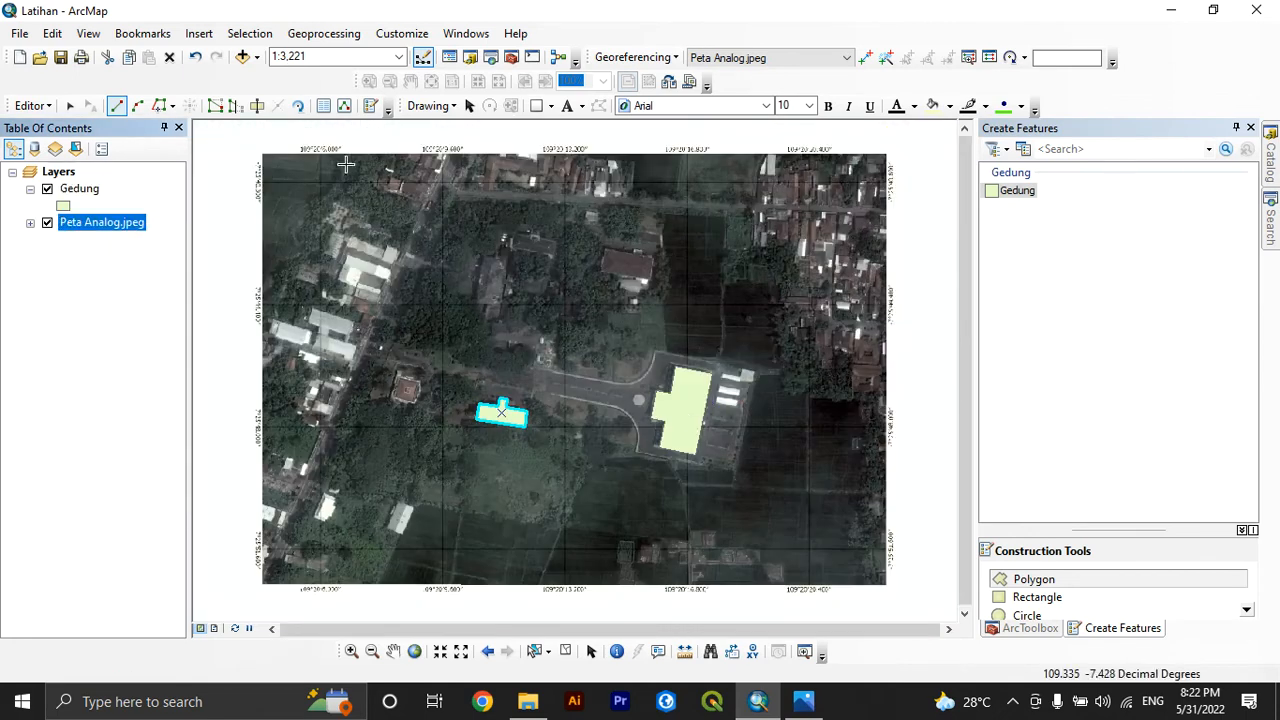
{"action": "left_click", "coordinate": [351, 655]}
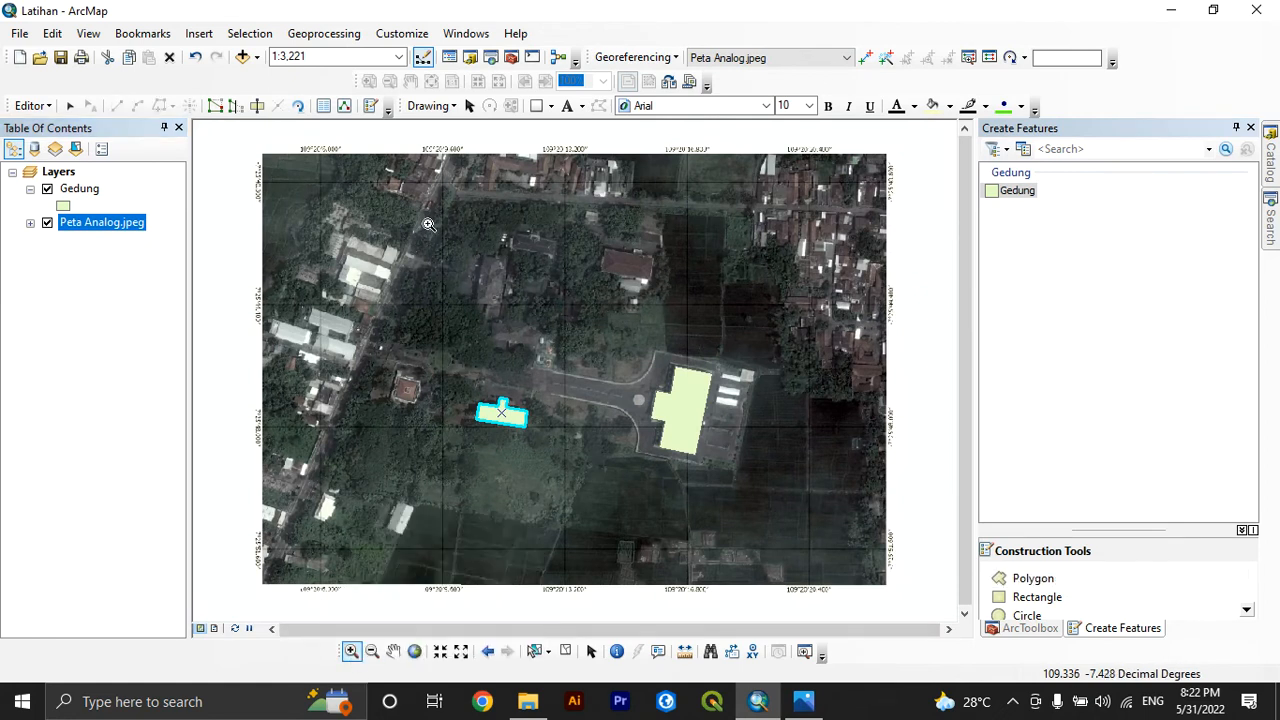
{"action": "left_click_drag", "start_coordinate": [604, 237], "coordinate": [685, 318]}
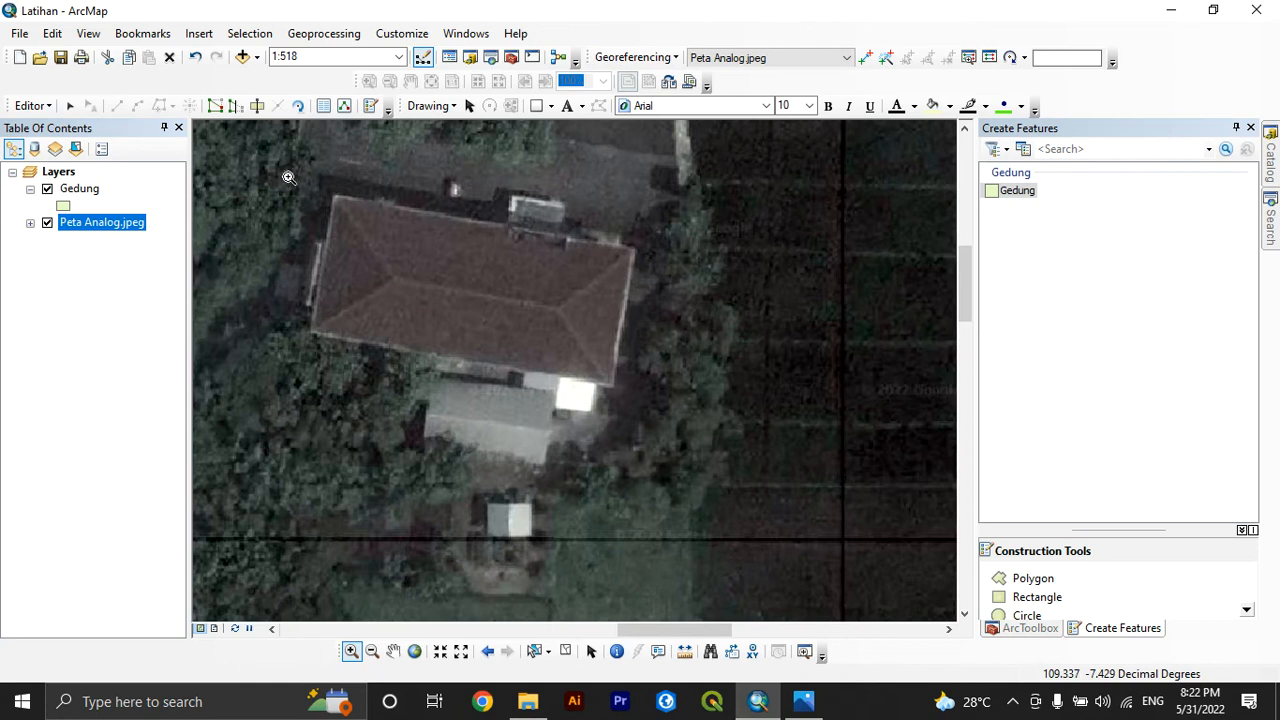
{"action": "left_click", "coordinate": [80, 190]}
{"action": "left_click", "coordinate": [1005, 191]}
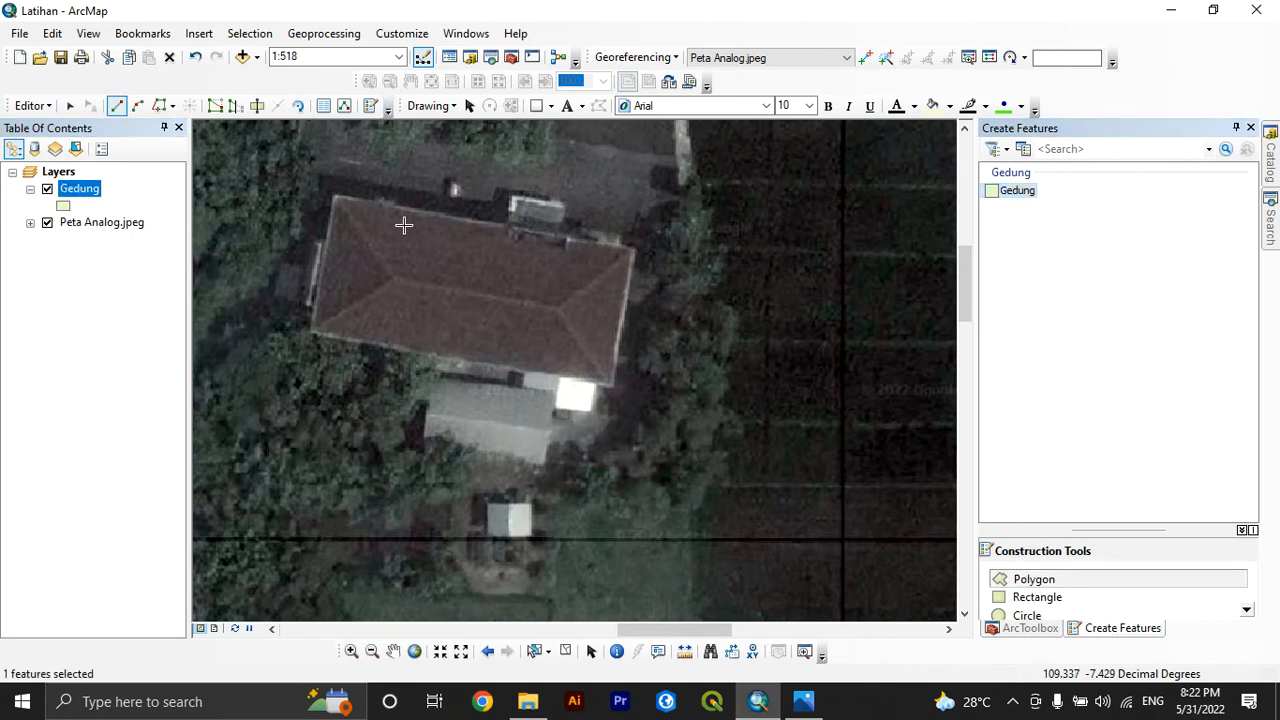
{"action": "left_click", "coordinate": [333, 196]}
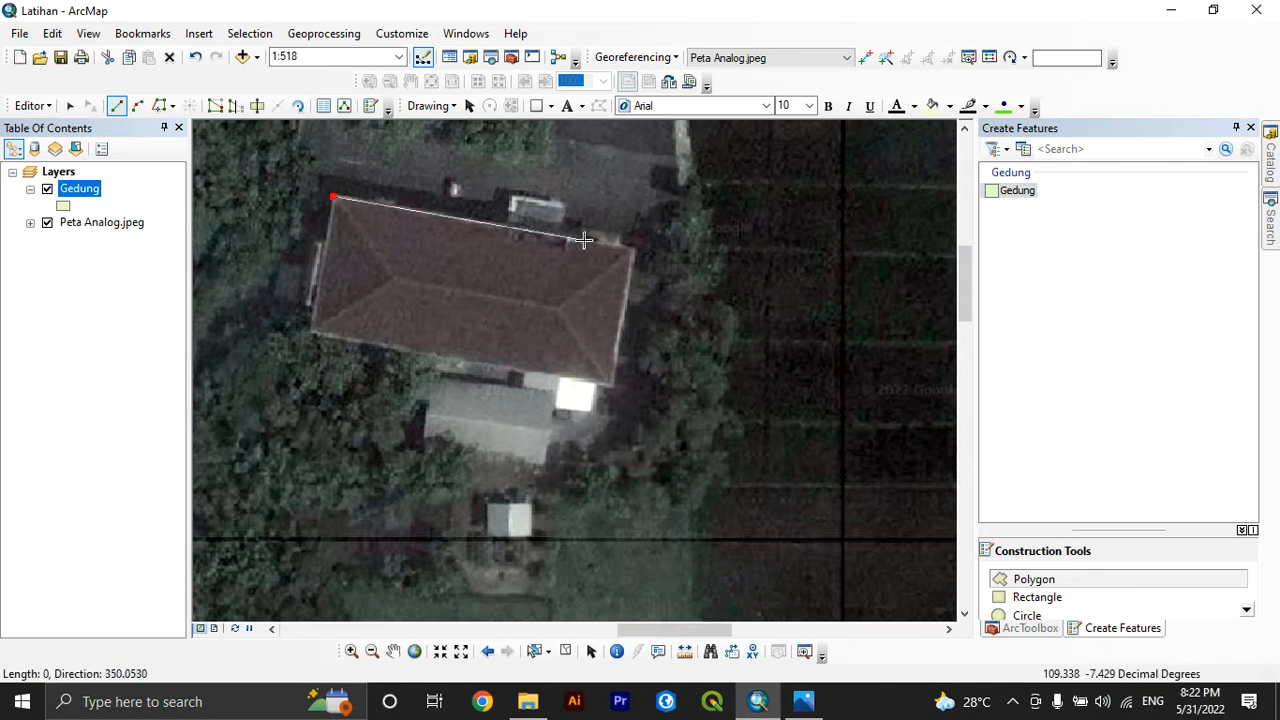
{"action": "left_click", "coordinate": [634, 251]}
{"action": "left_click", "coordinate": [614, 388]}
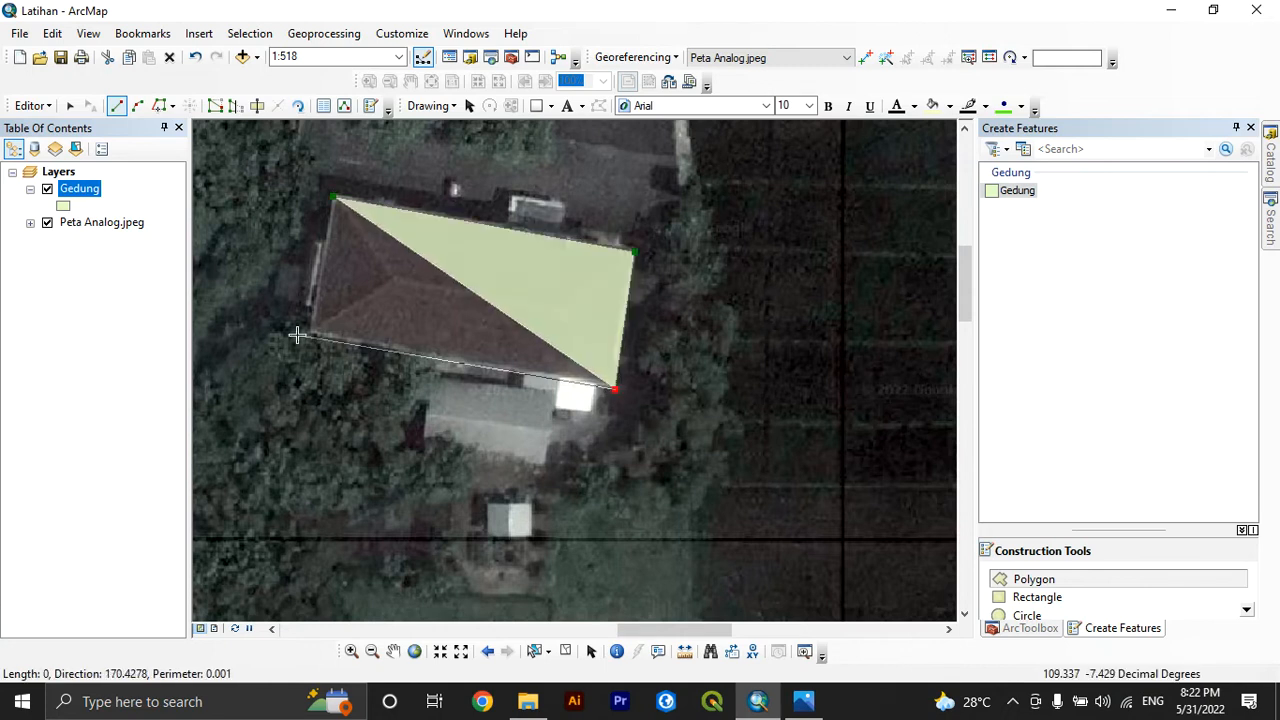
{"action": "left_click", "coordinate": [311, 333]}
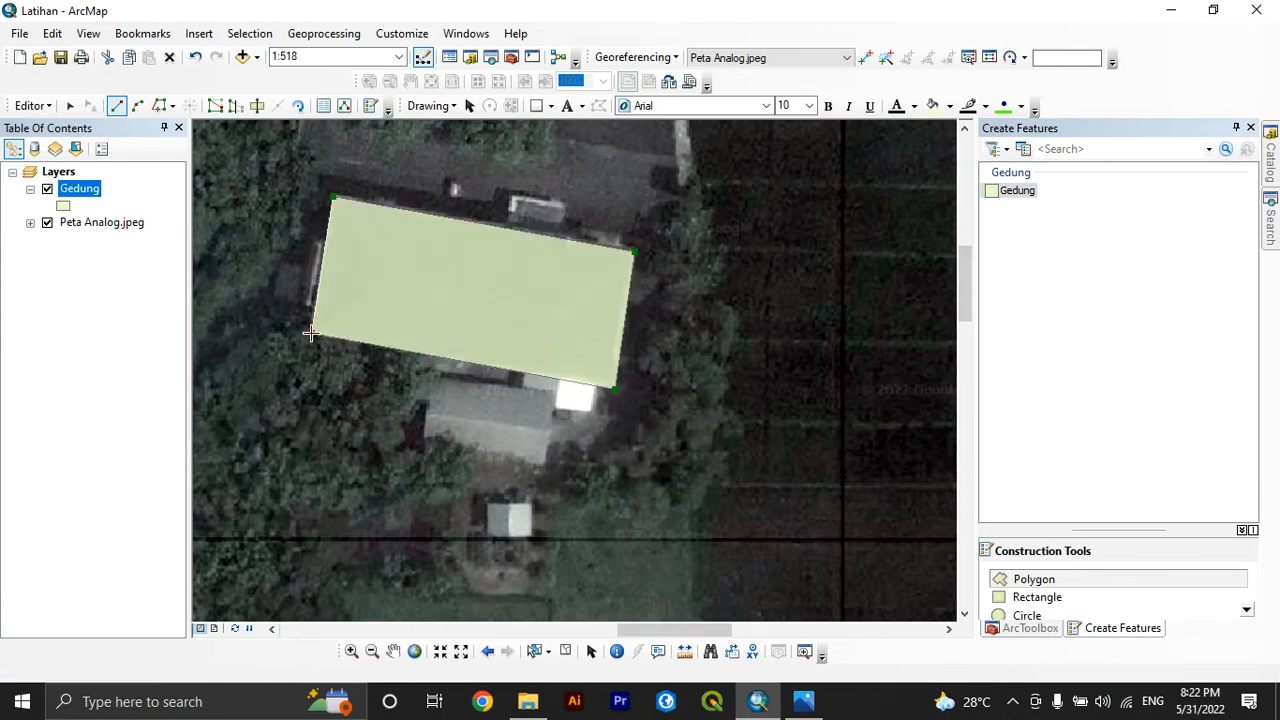
{"action": "right_click", "coordinate": [321, 273]}
{"action": "left_click", "coordinate": [410, 505]}
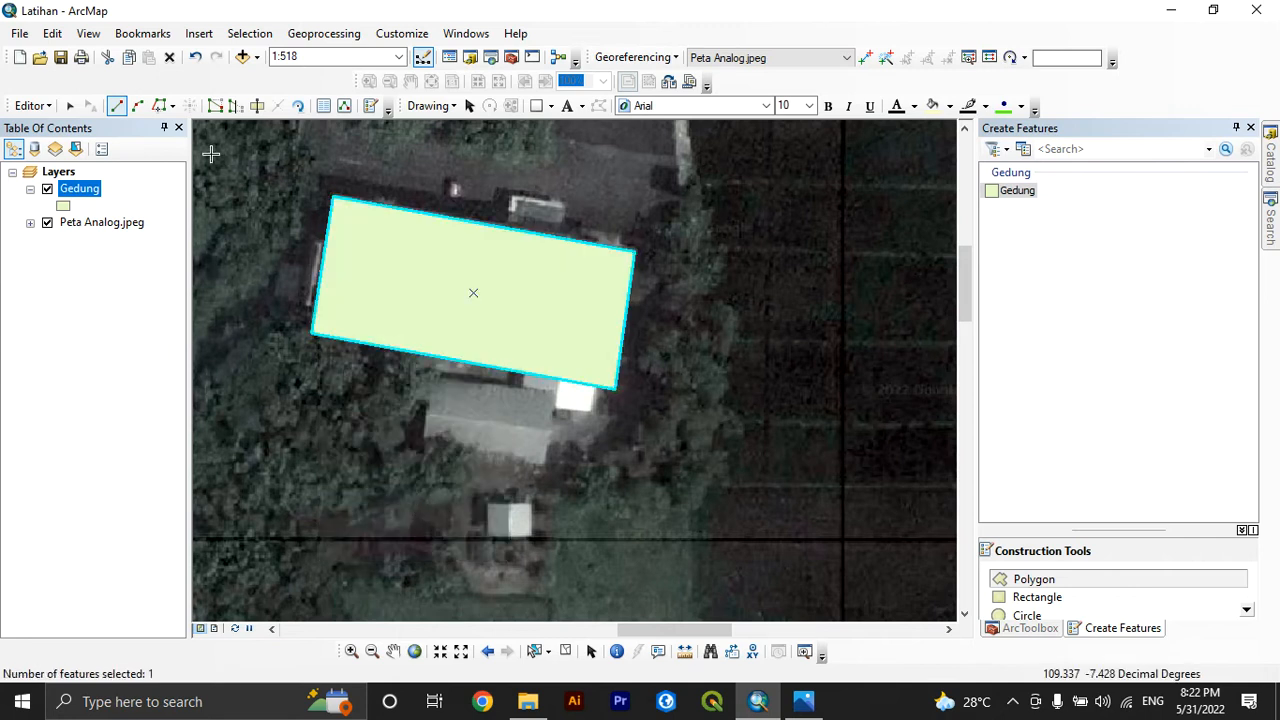
Enter Gedung C in the Ket field of the new rectangular building's record, with the attribute table moved clear of the polygon
{"action": "right_click", "coordinate": [89, 196]}
{"action": "left_click", "coordinate": [195, 250]}
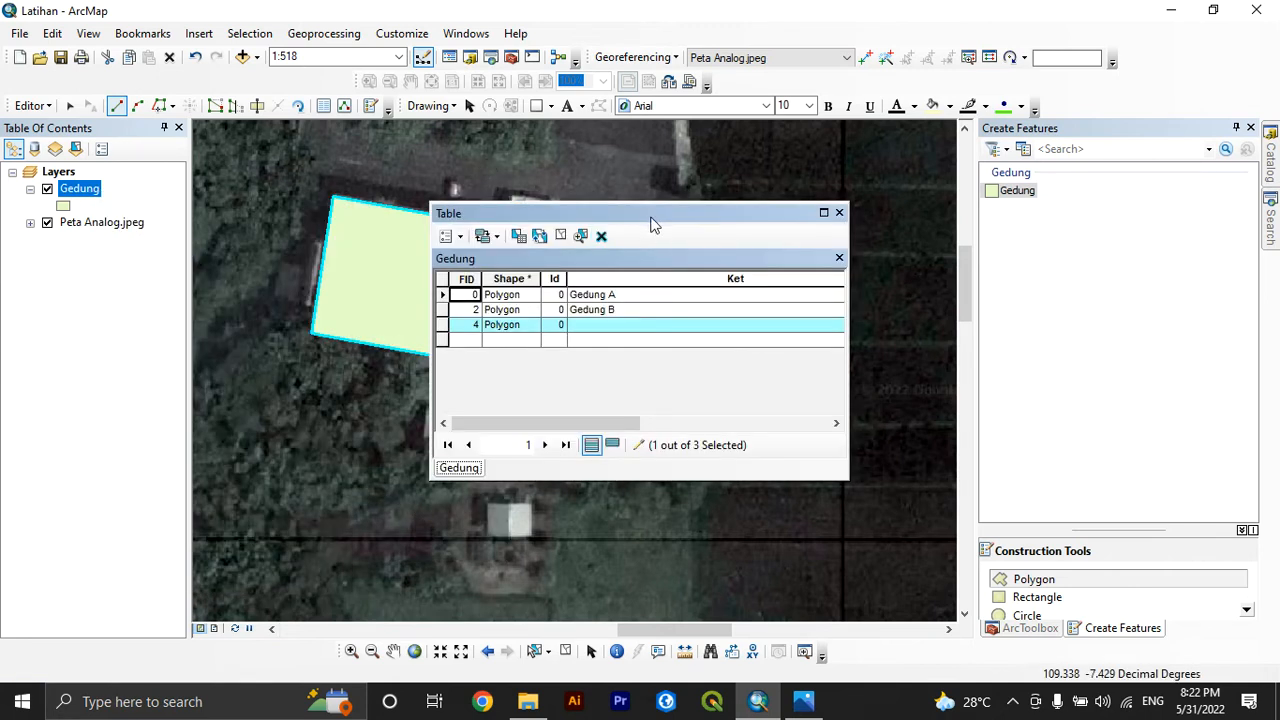
{"action": "left_click_drag", "start_coordinate": [629, 214], "coordinate": [417, 449]}
{"action": "left_click", "coordinate": [378, 553]}
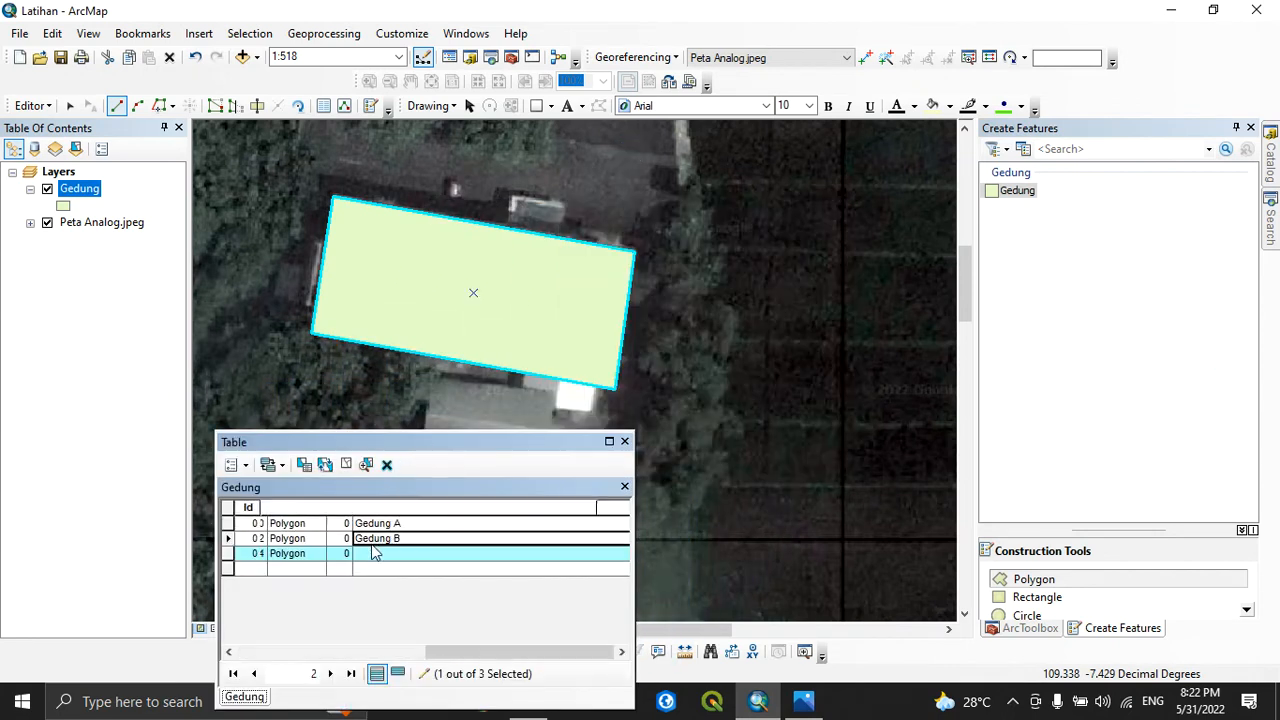
{"action": "type", "text": "Gedung"}
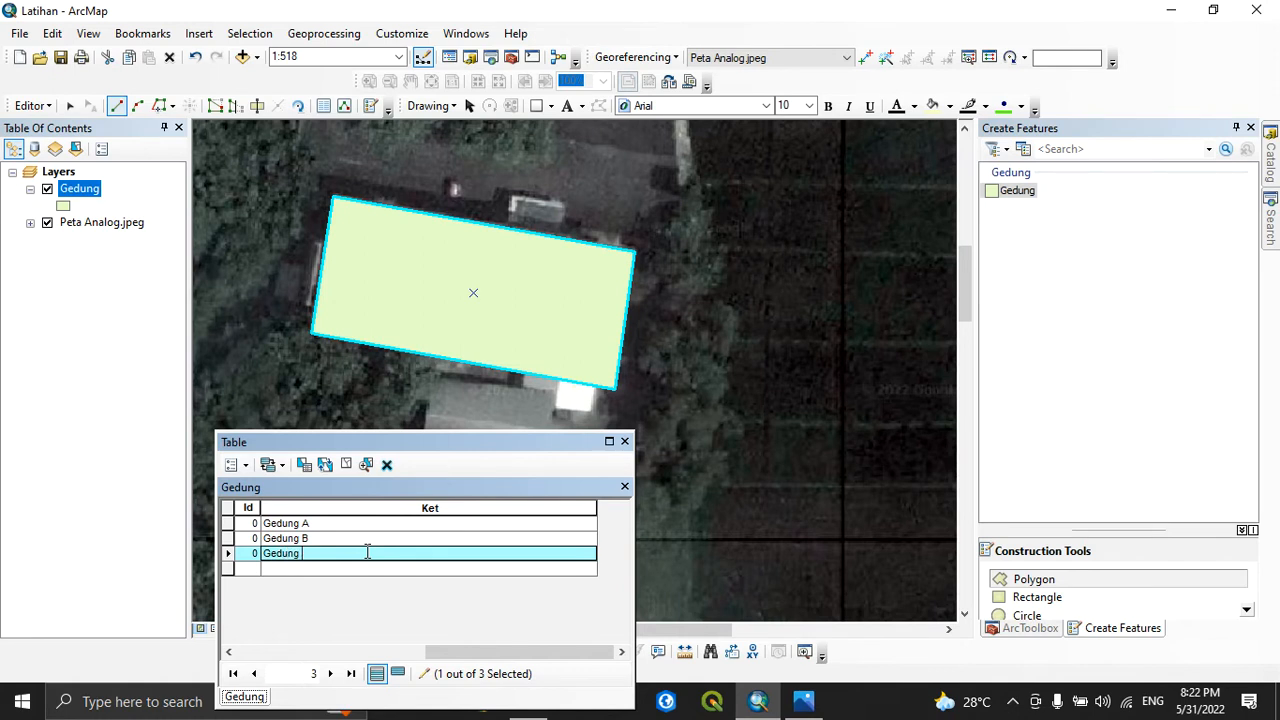
{"action": "type", "text": " C"}
{"action": "key", "text": "Return"}
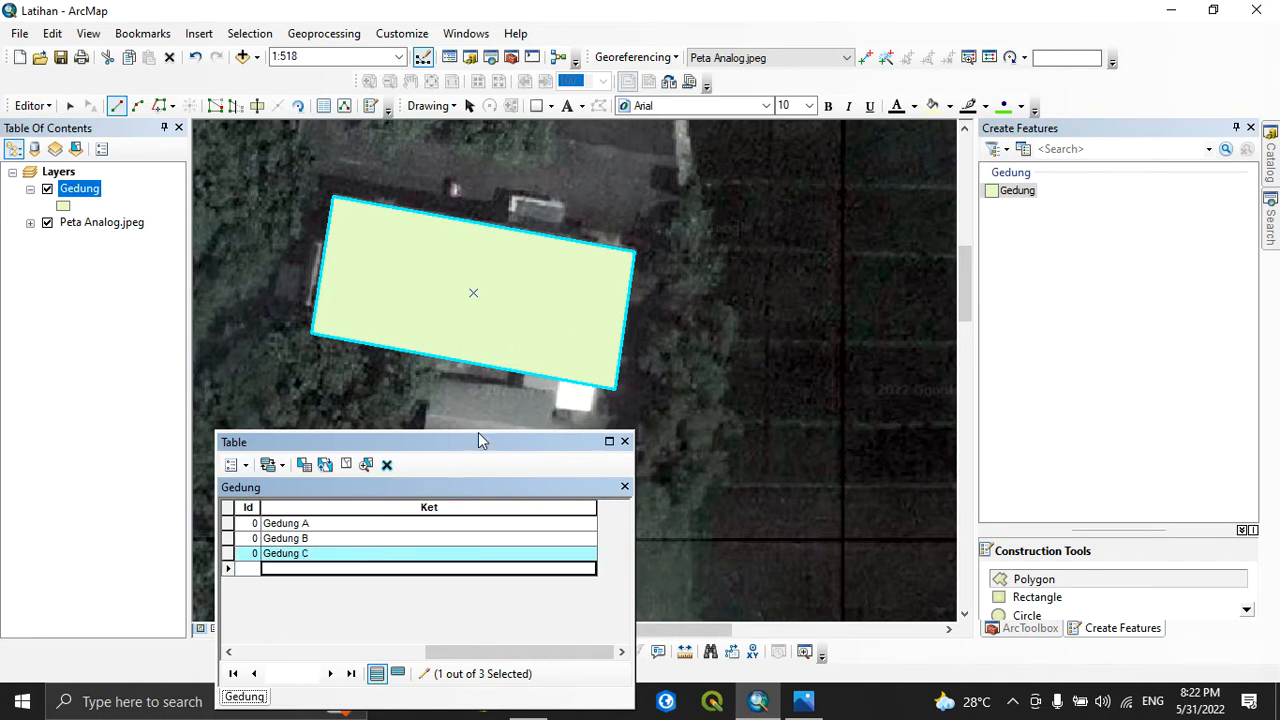
Start a Gedung polygon on the long north-south grey-roofed building west of Gedung C, tracing its north edge and stepped east side
{"action": "right_click", "coordinate": [85, 226]}
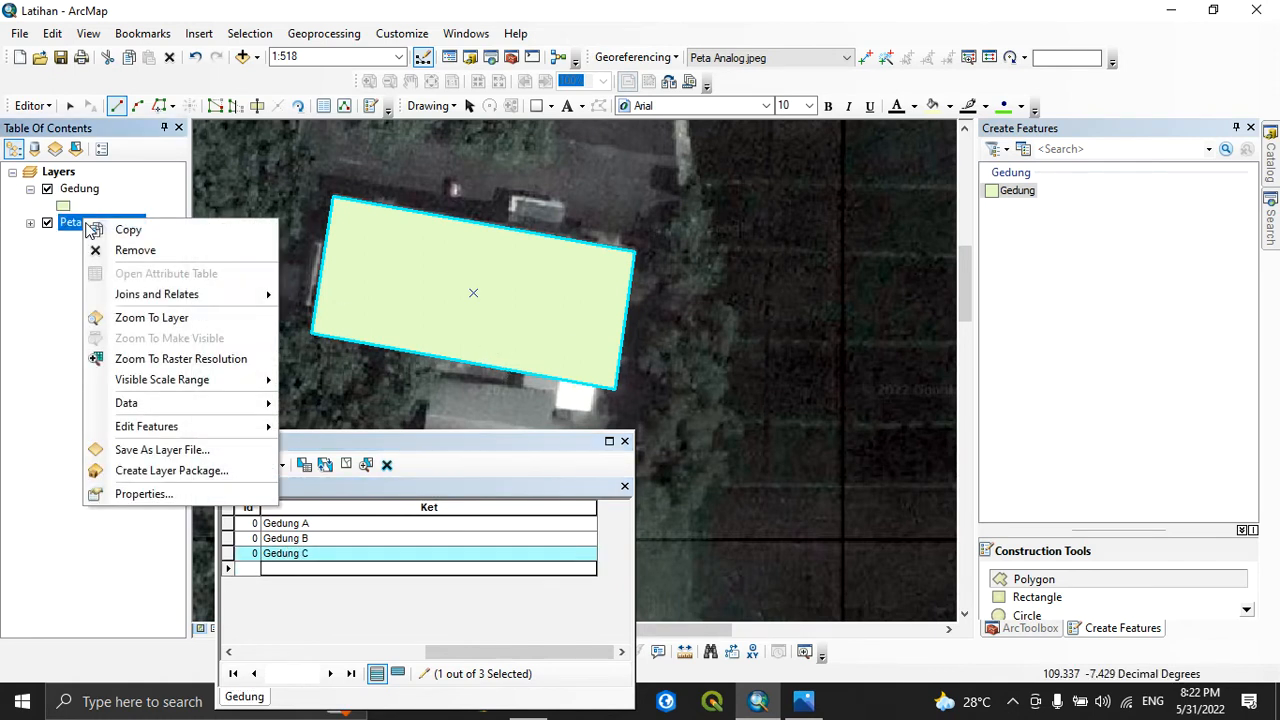
{"action": "left_click", "coordinate": [157, 317]}
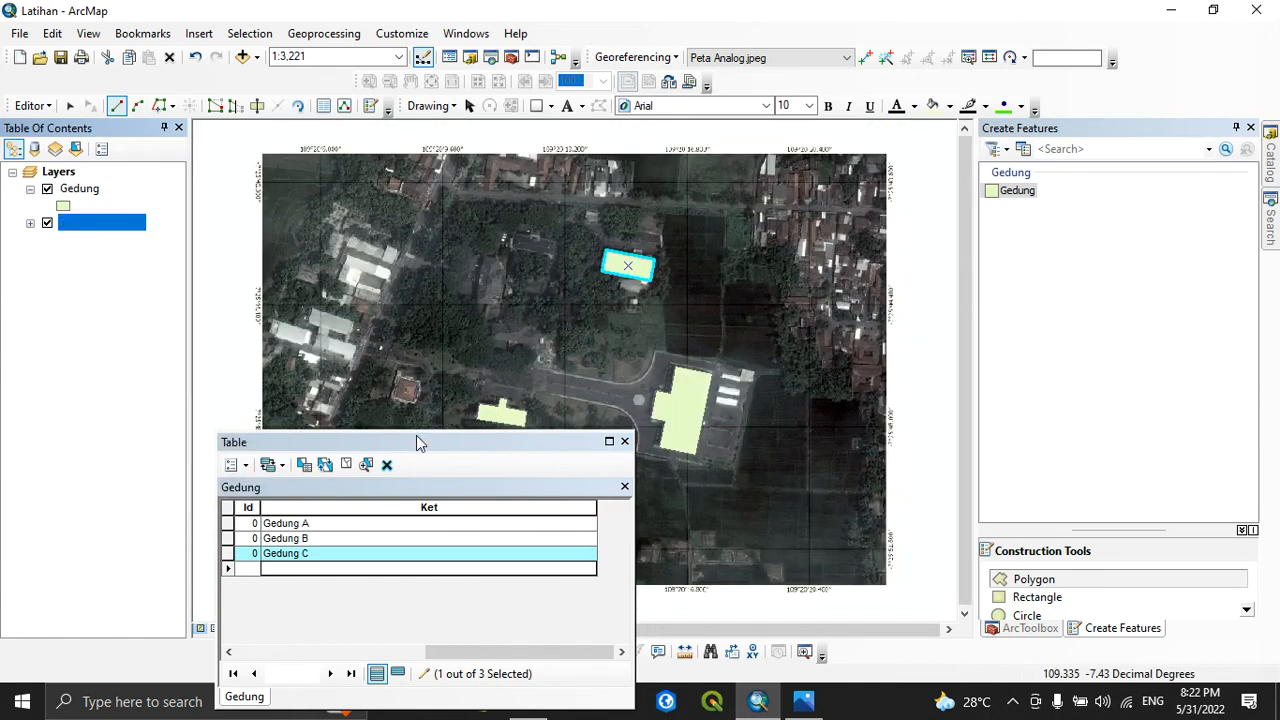
{"action": "left_click_drag", "start_coordinate": [420, 441], "coordinate": [238, 337]}
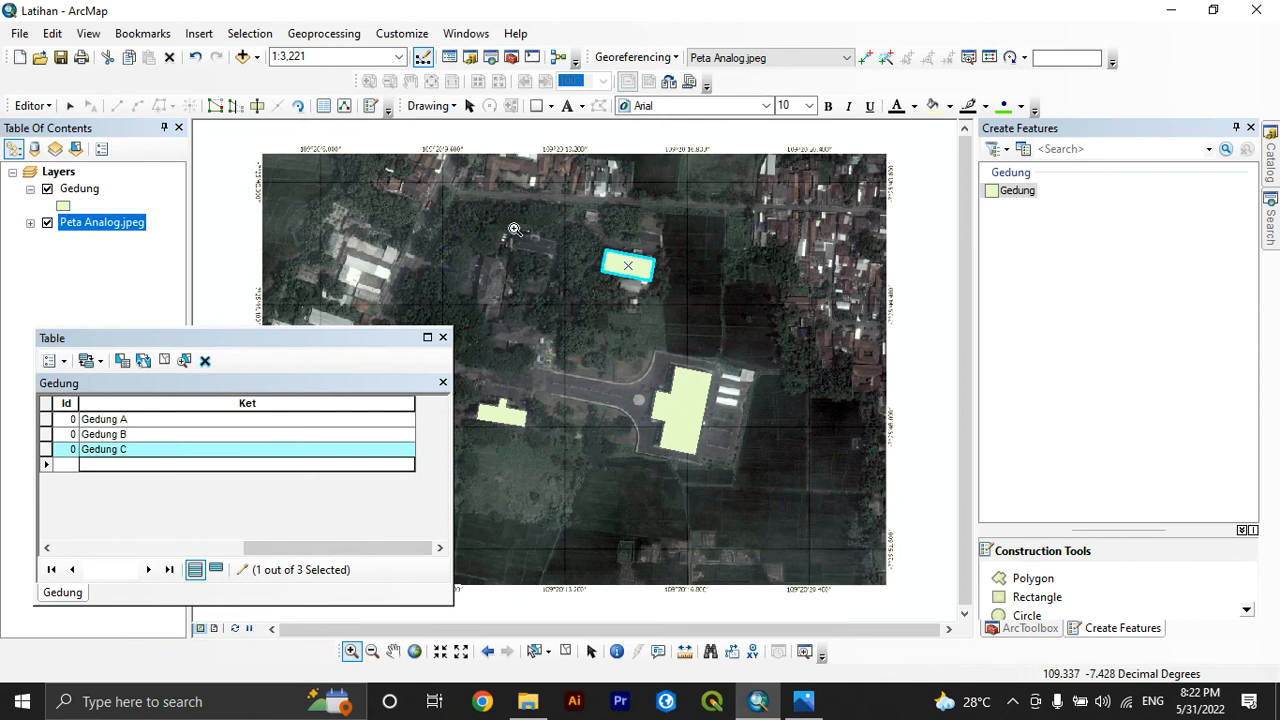
{"action": "left_click_drag", "start_coordinate": [447, 227], "coordinate": [565, 321]}
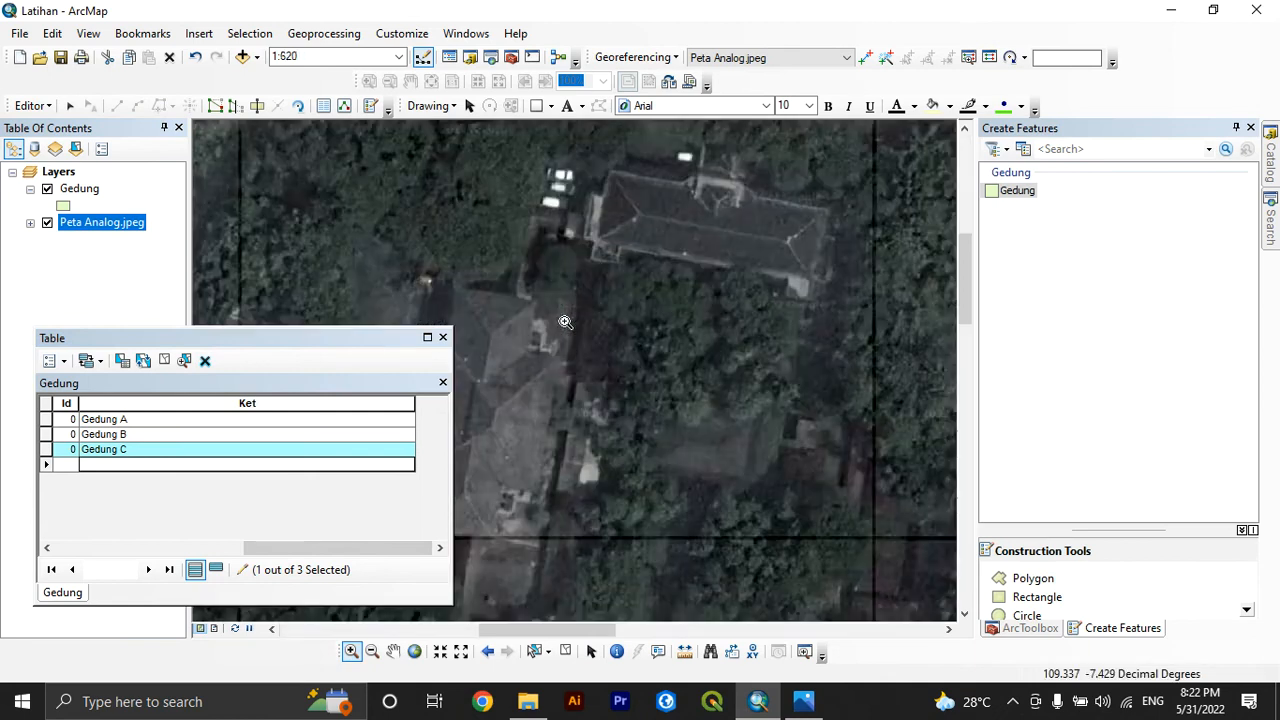
{"action": "left_click", "coordinate": [270, 629]}
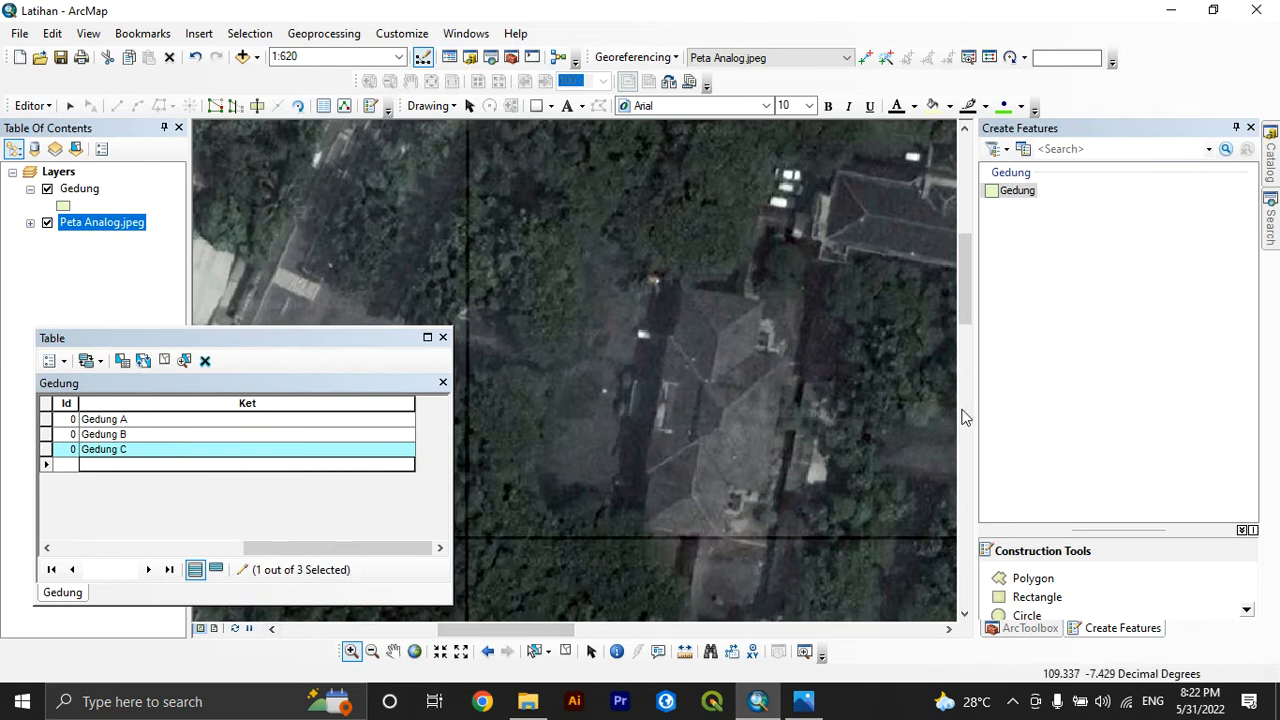
{"action": "left_click", "coordinate": [82, 189]}
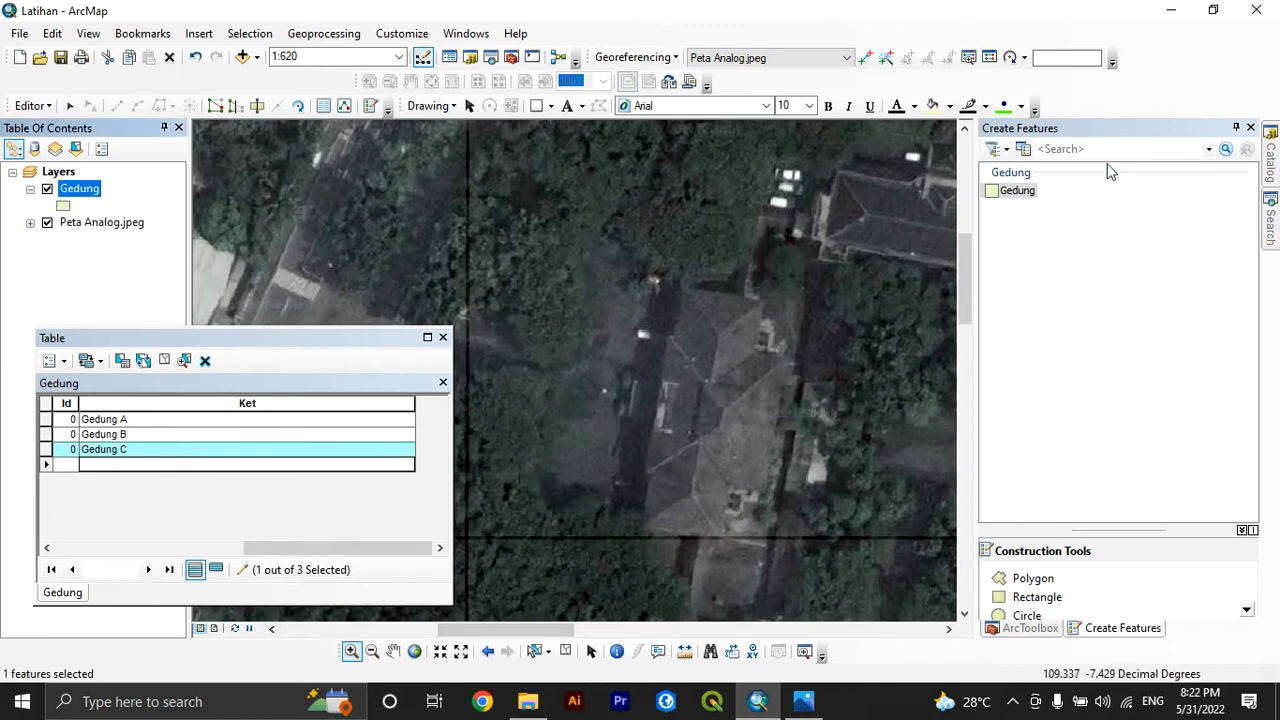
{"action": "left_click", "coordinate": [1027, 192]}
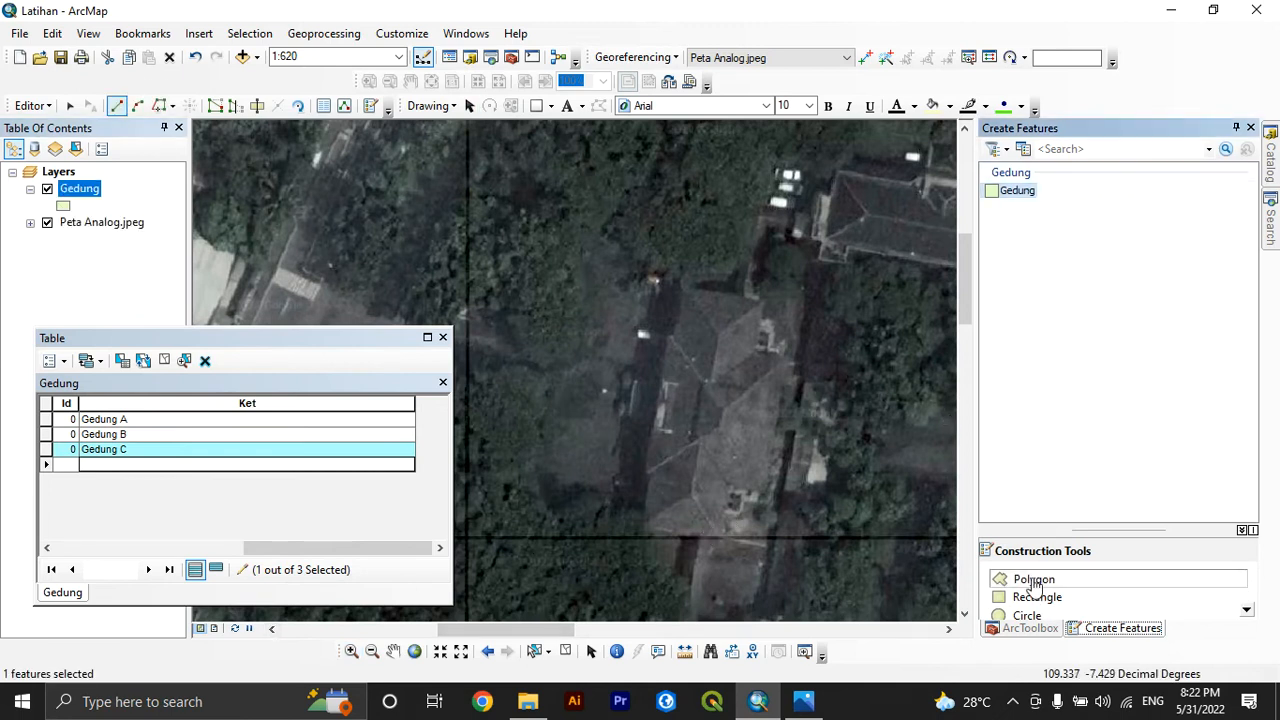
{"action": "left_click", "coordinate": [684, 288]}
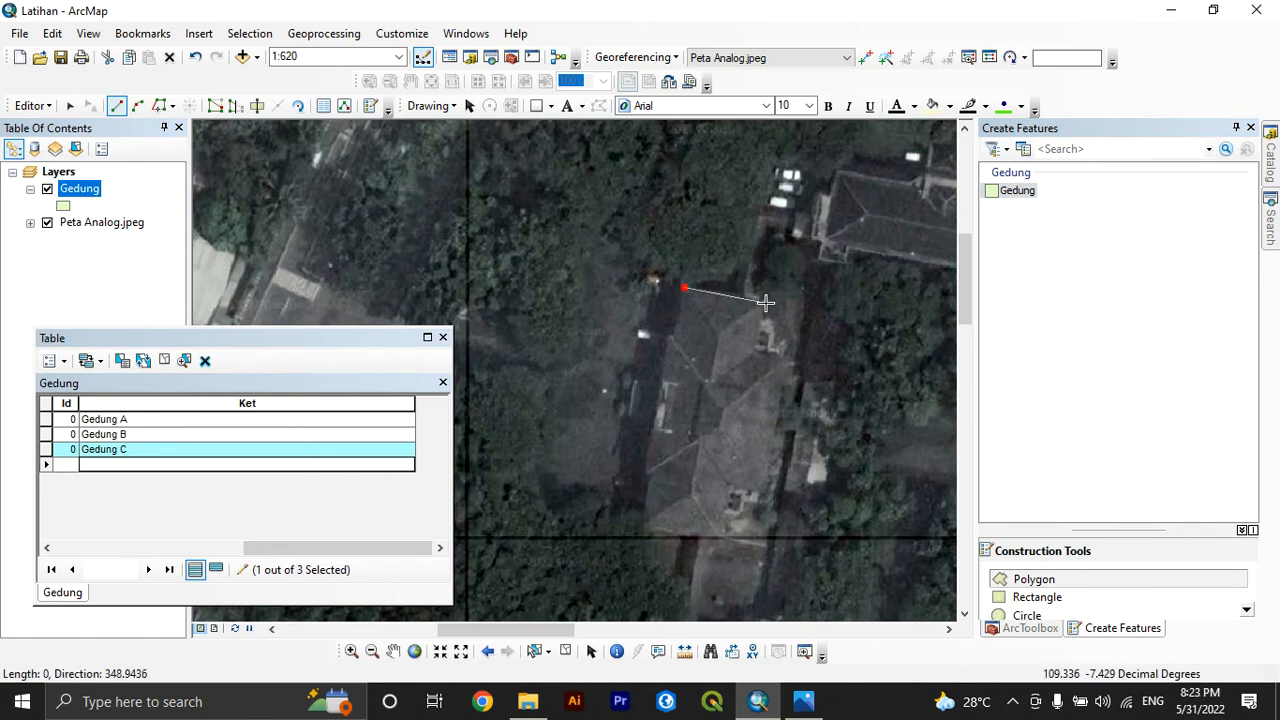
{"action": "left_click", "coordinate": [765, 302]}
{"action": "left_click", "coordinate": [756, 350]}
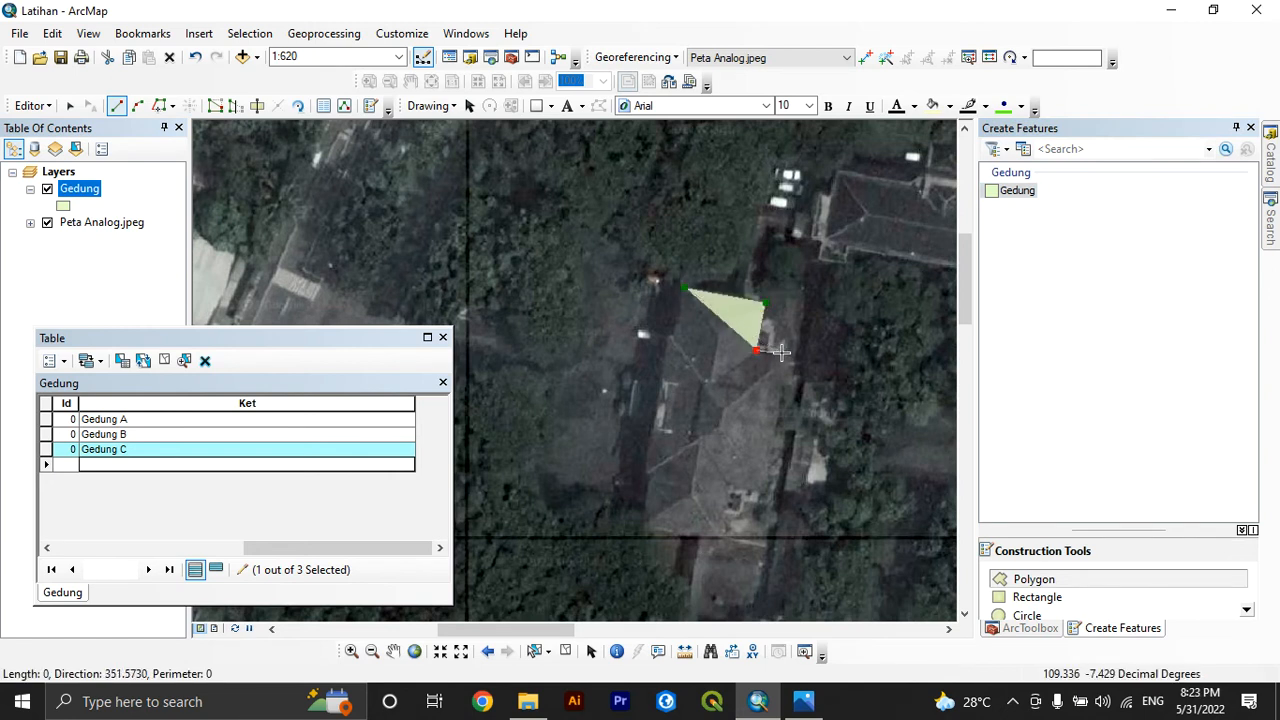
{"action": "left_click", "coordinate": [789, 357]}
{"action": "left_click", "coordinate": [768, 493]}
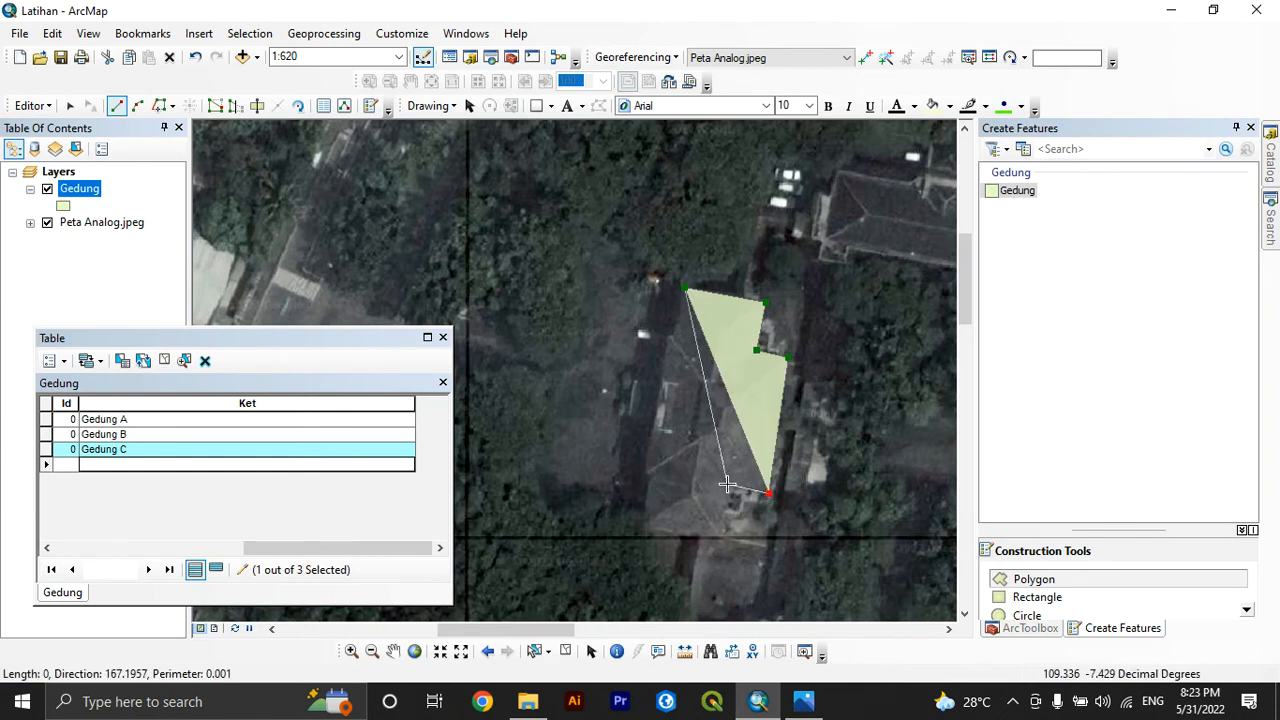
Continue the outline around the building's southeast notch, south edge and west side, and finish the sketch
{"action": "left_click", "coordinate": [728, 491]}
{"action": "left_click", "coordinate": [721, 540]}
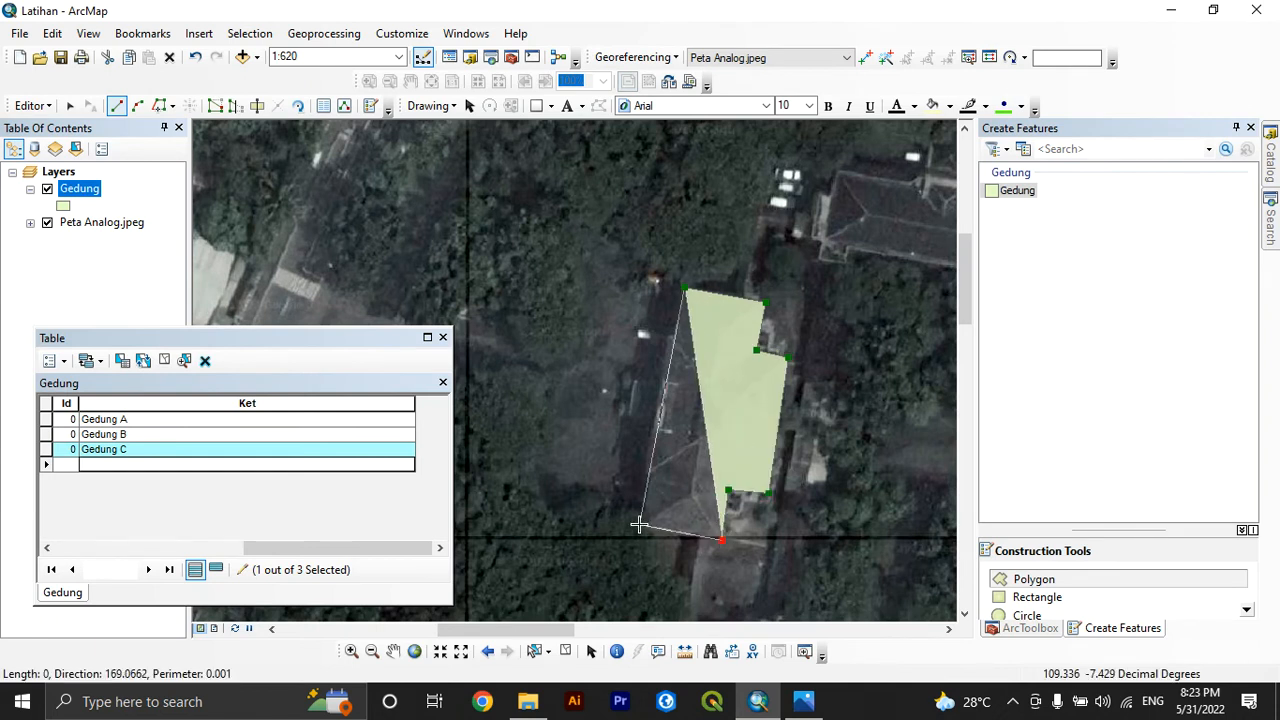
{"action": "left_click", "coordinate": [642, 528]}
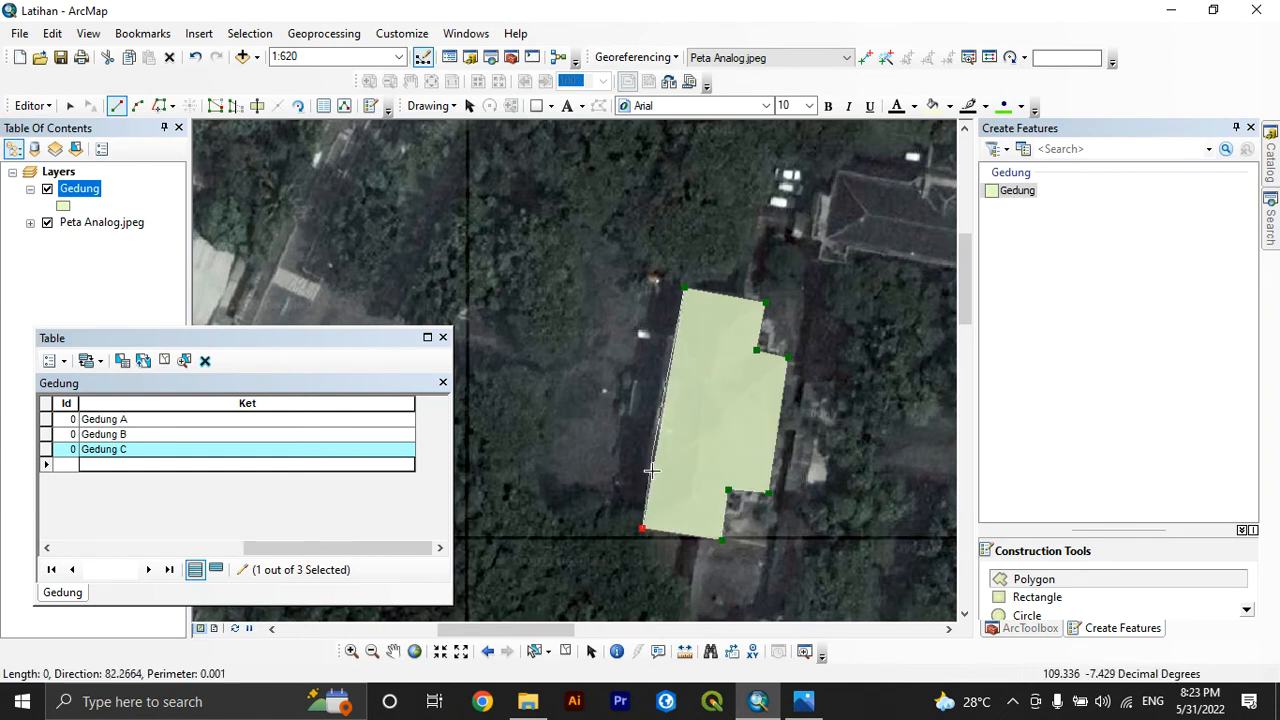
{"action": "right_click", "coordinate": [669, 374]}
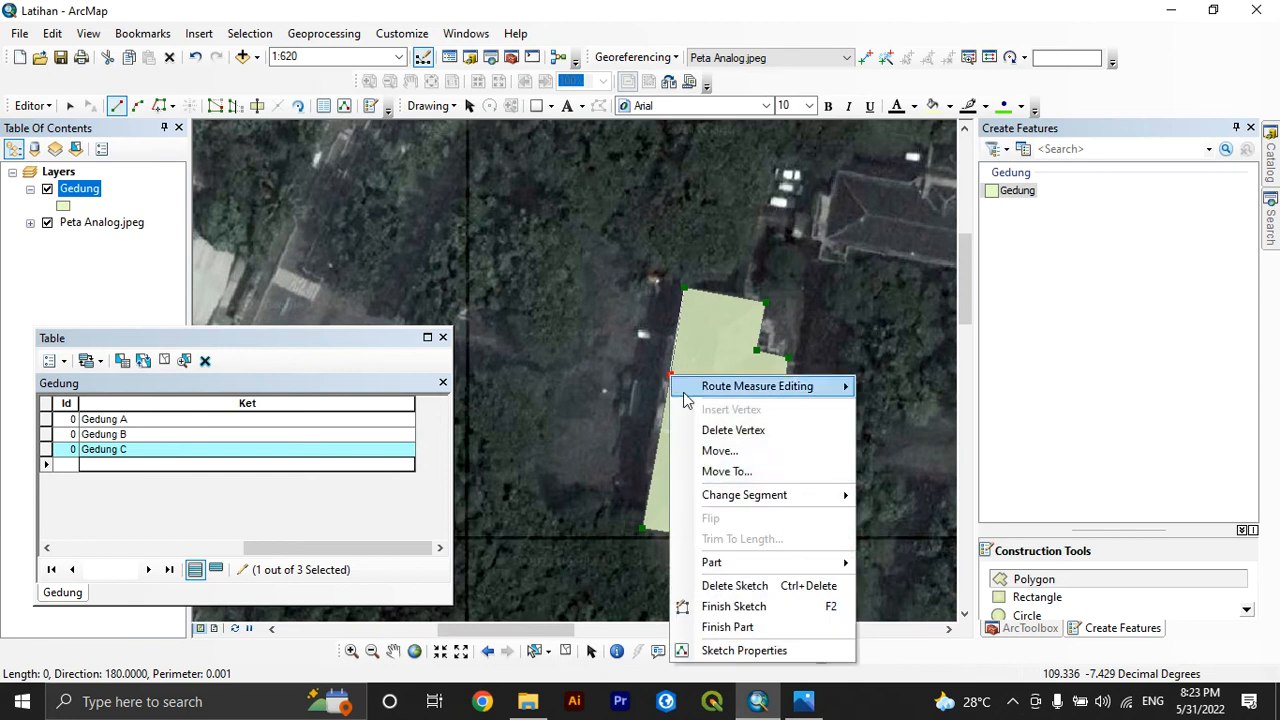
{"action": "left_click", "coordinate": [733, 606]}
Enter Gedung D in the Ket field of the new building's record
{"action": "left_click", "coordinate": [134, 464]}
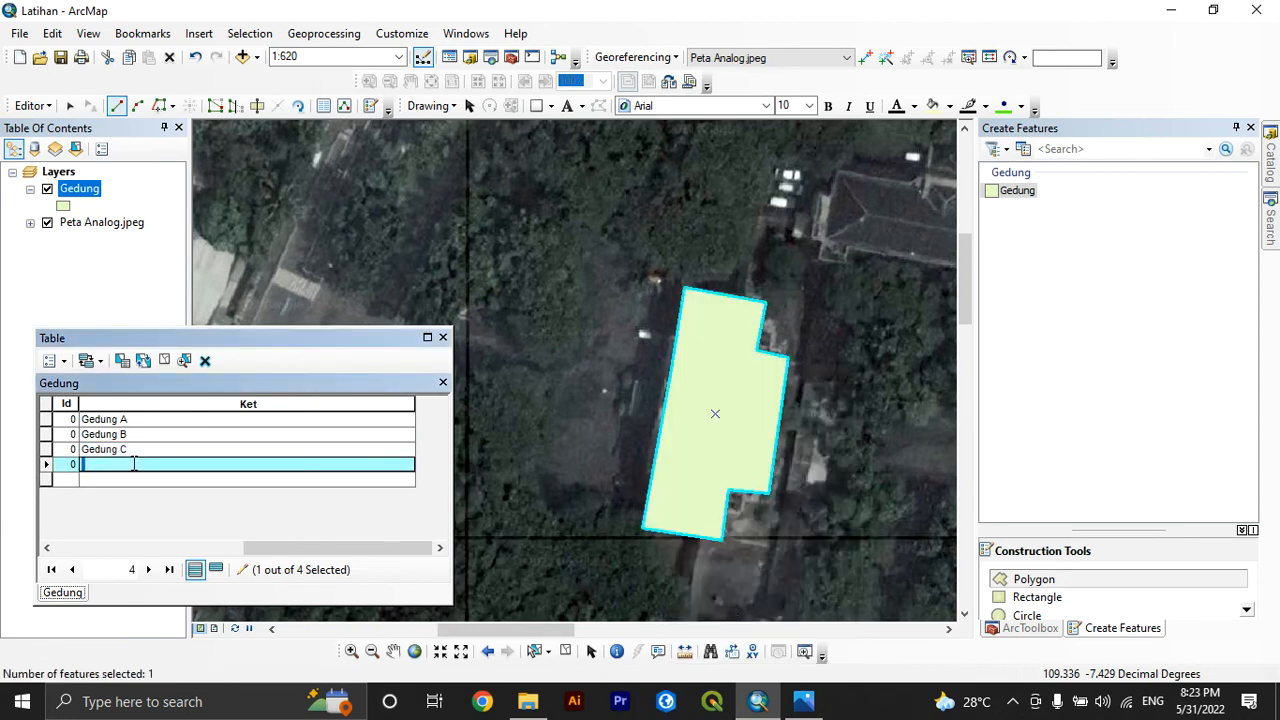
{"action": "type", "text": "Gedung D"}
{"action": "key", "text": "Return"}
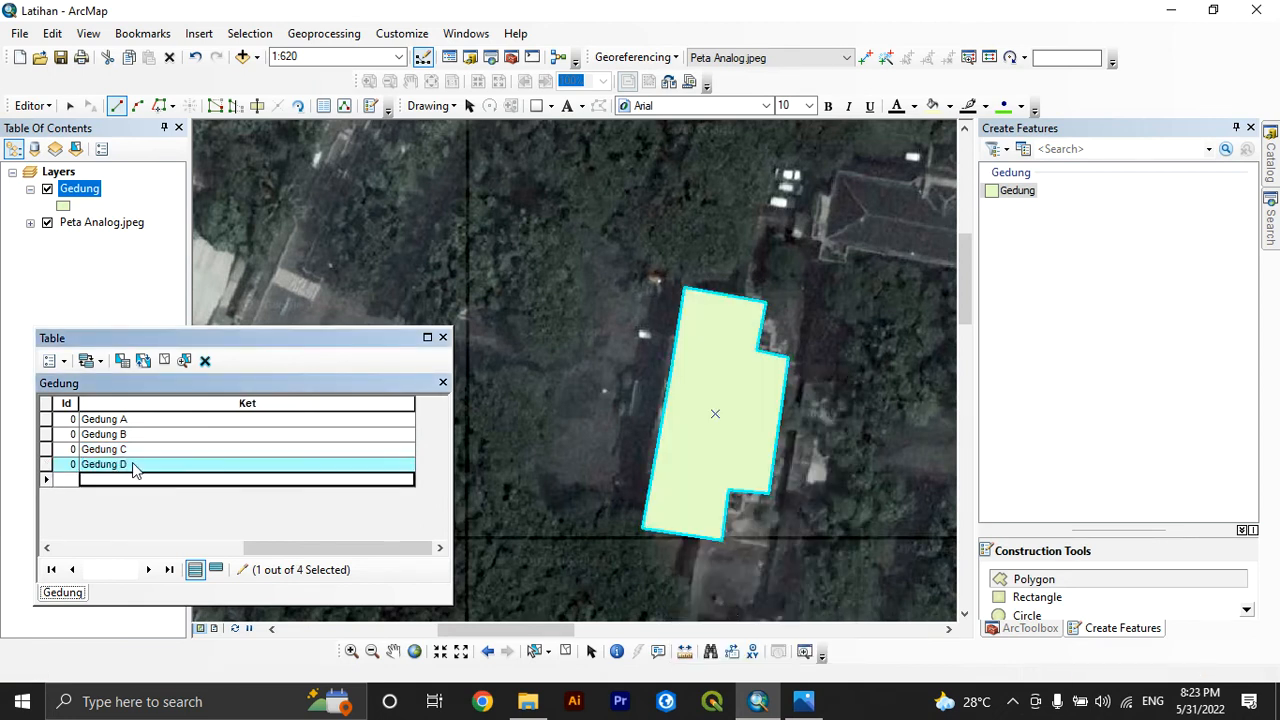
Start a Gedung polygon on the dark-roofed building northeast of Gedung D, placing its four main corners
{"action": "scroll", "coordinate": [651, 300], "scroll_direction": "down", "scroll_amount": 2}
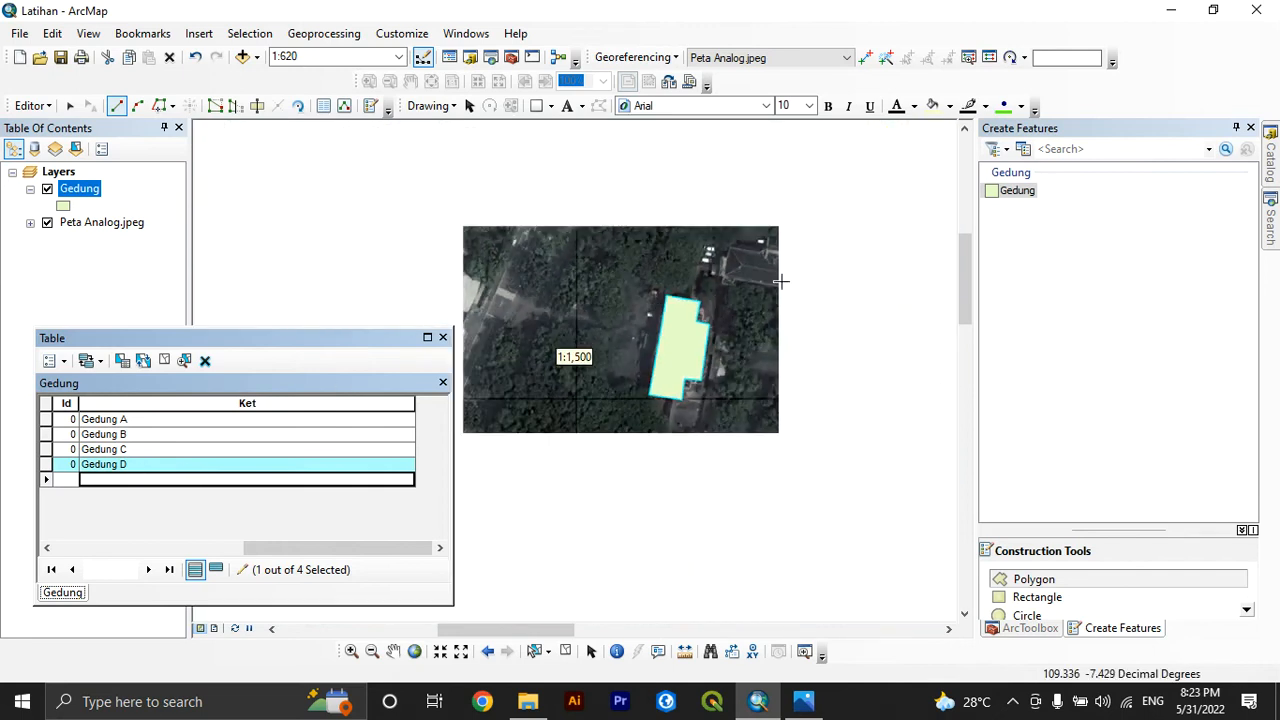
{"action": "scroll", "coordinate": [805, 267], "scroll_direction": "up", "scroll_amount": 3}
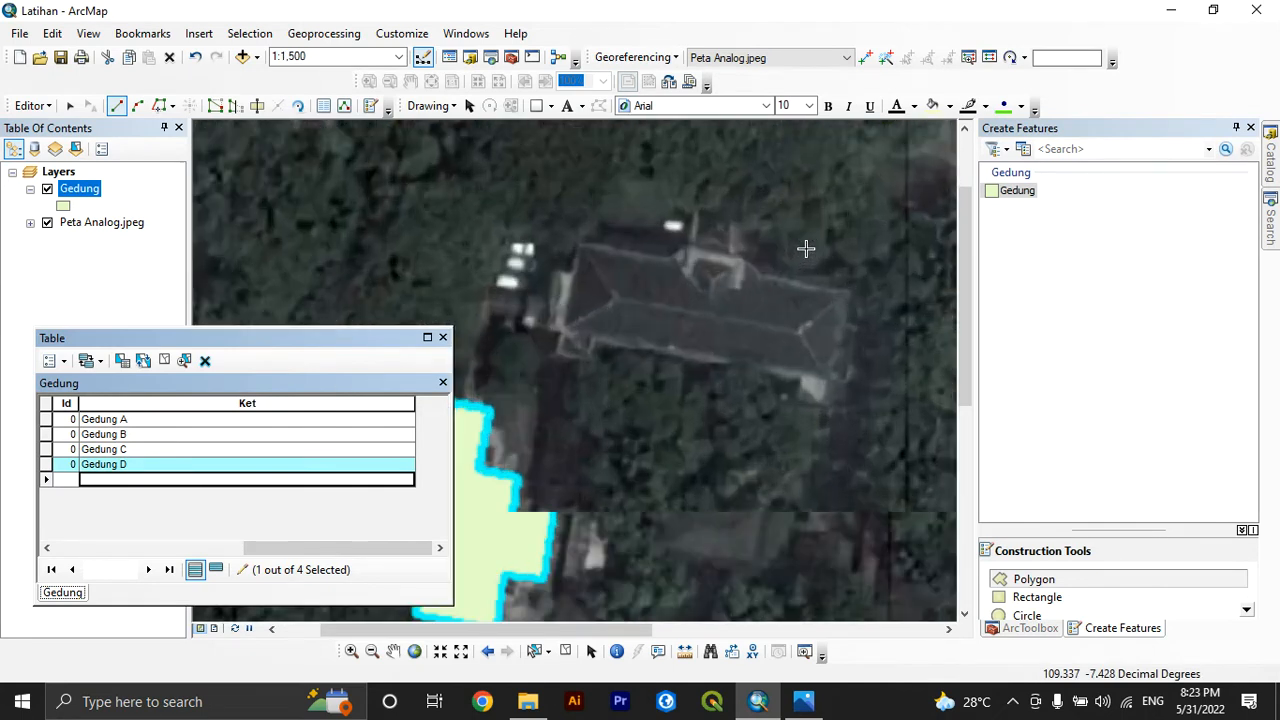
{"action": "left_click", "coordinate": [577, 246]}
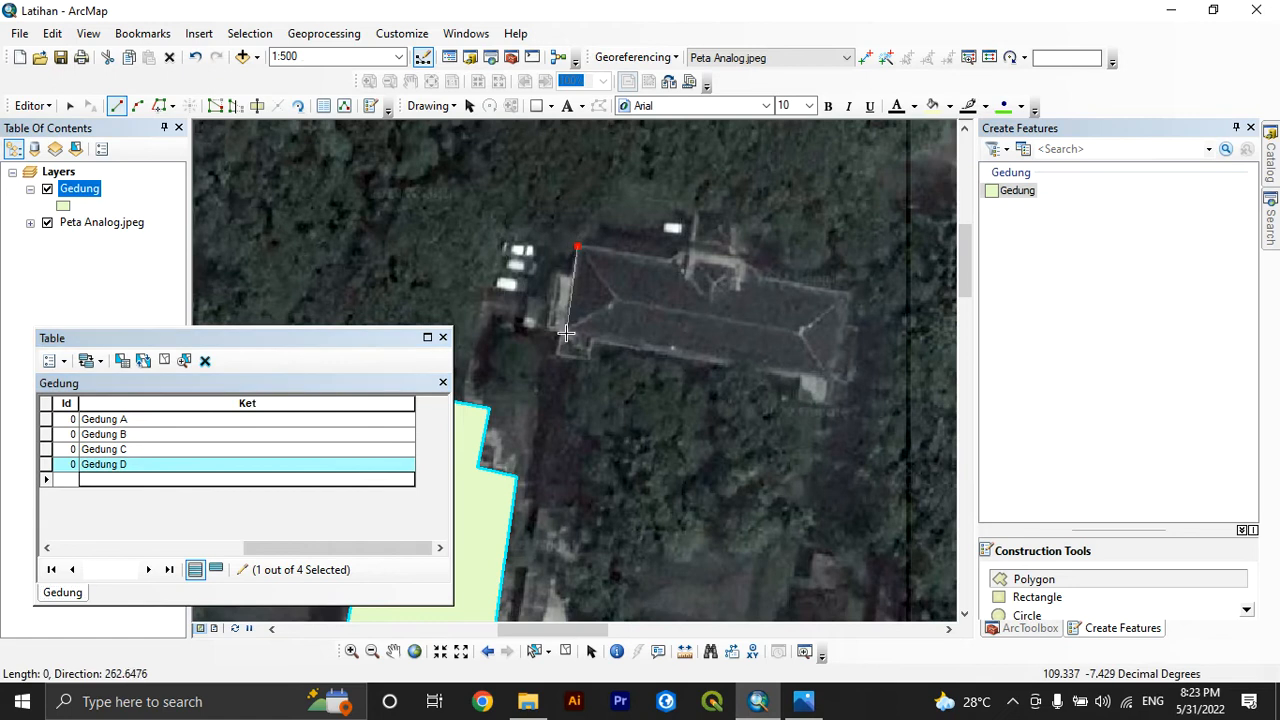
{"action": "left_click", "coordinate": [565, 331]}
{"action": "left_click", "coordinate": [835, 380]}
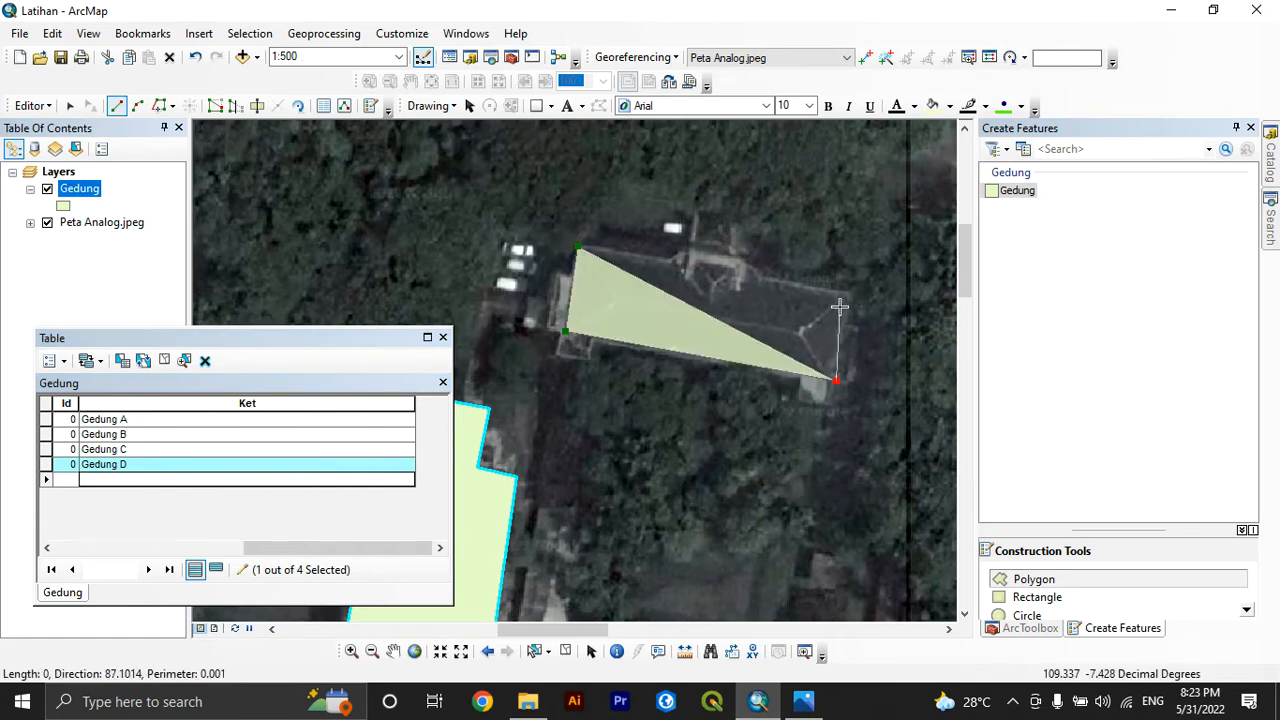
{"action": "left_click", "coordinate": [849, 293]}
Add the small rectangular projection on the building's north edge to the outline and finish the sketch
{"action": "left_click", "coordinate": [743, 274]}
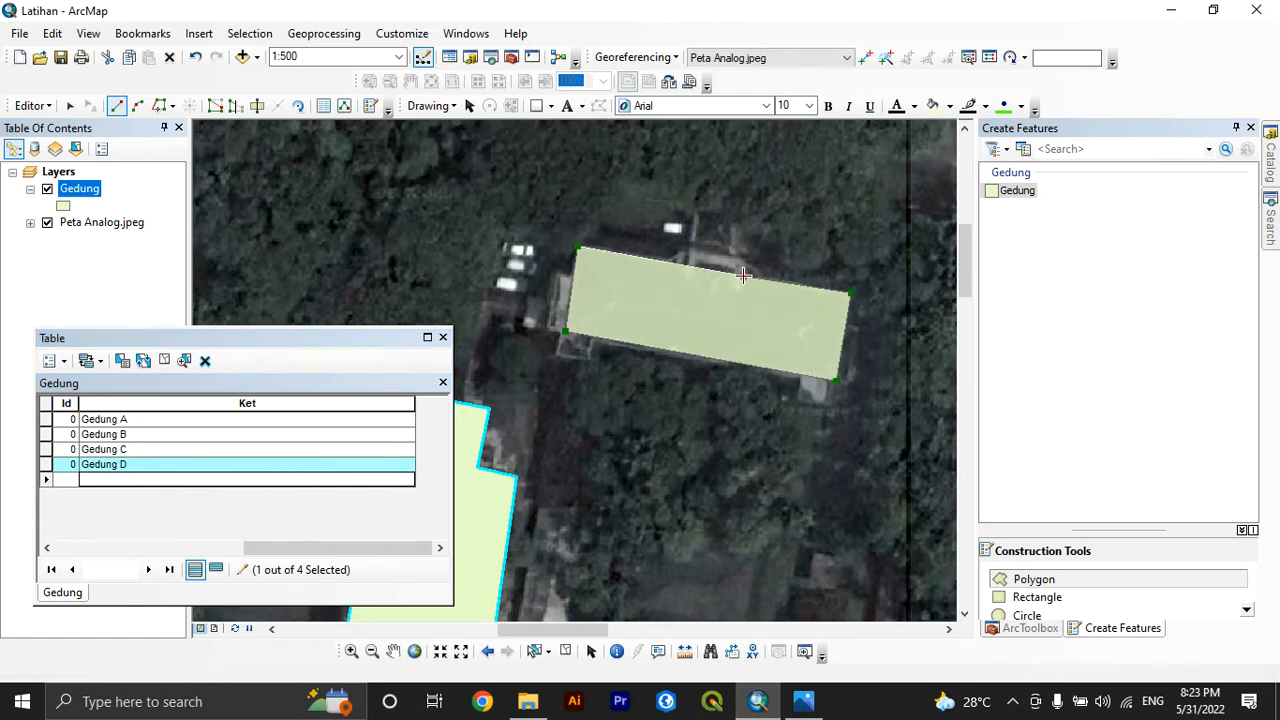
{"action": "left_click", "coordinate": [749, 257]}
{"action": "left_click", "coordinate": [689, 247]}
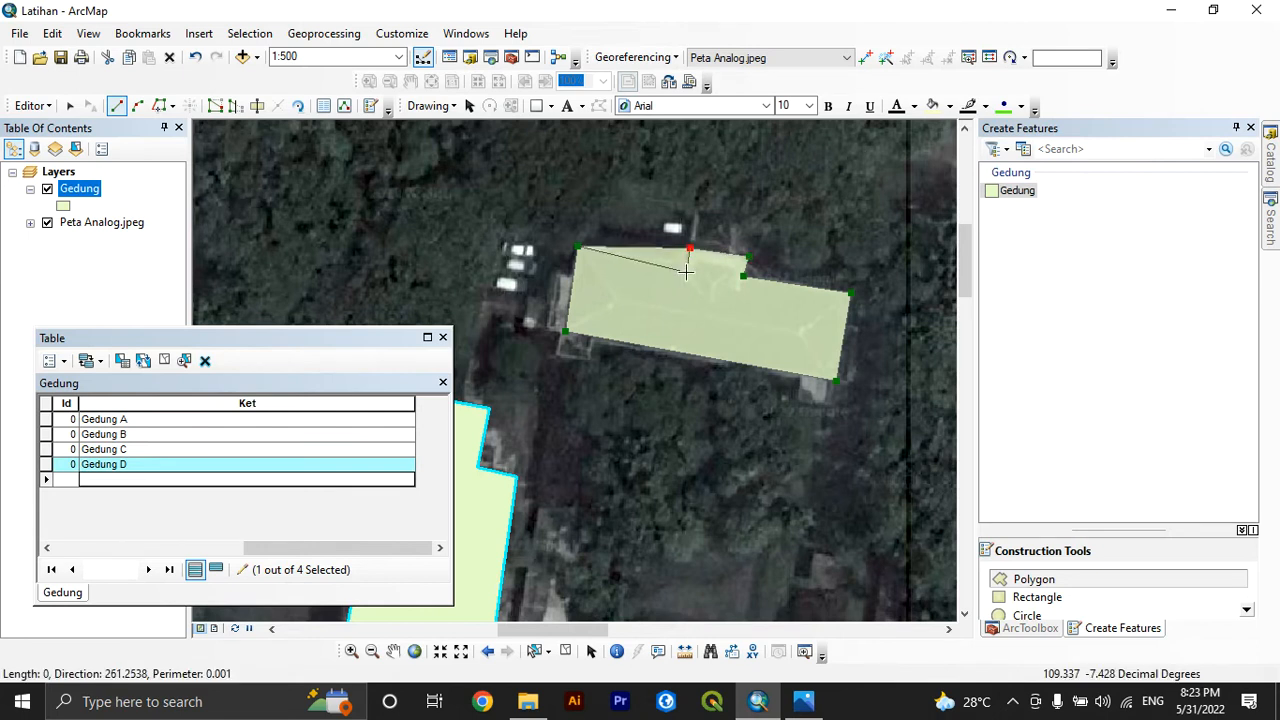
{"action": "left_click", "coordinate": [686, 269]}
{"action": "right_click", "coordinate": [687, 269]}
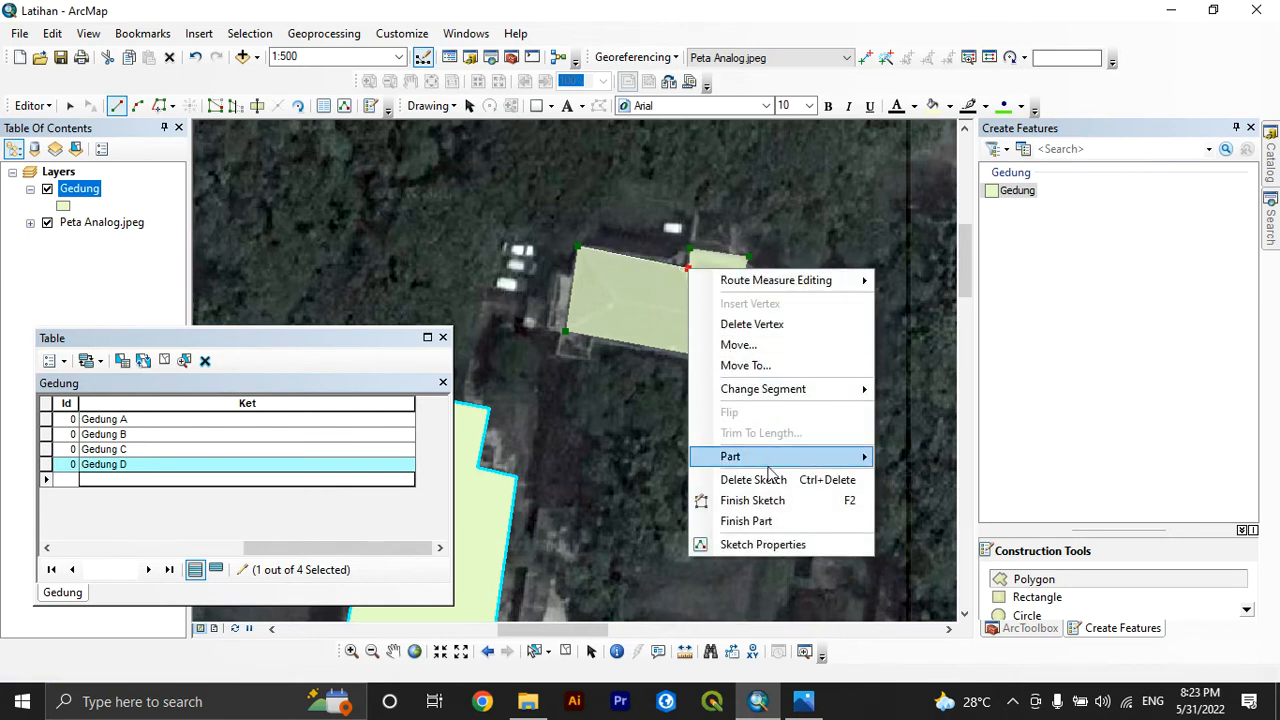
{"action": "left_click", "coordinate": [757, 500]}
Digitize the square red-roofed building west of Gedung B as a four-corner Gedung polygon and finish the sketch
{"action": "scroll", "coordinate": [691, 303], "scroll_direction": "up", "scroll_amount": 4}
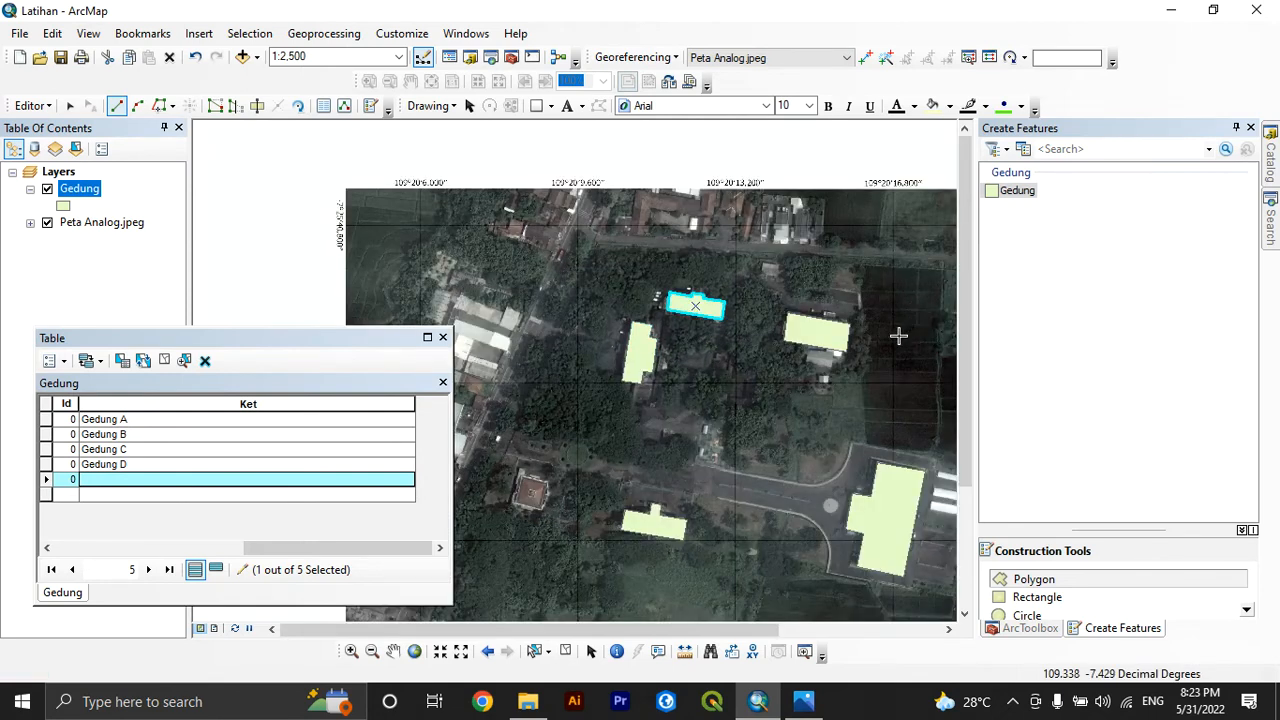
{"action": "scroll", "coordinate": [776, 383], "scroll_direction": "up", "scroll_amount": 2}
{"action": "scroll", "coordinate": [620, 480], "scroll_direction": "down", "scroll_amount": 3}
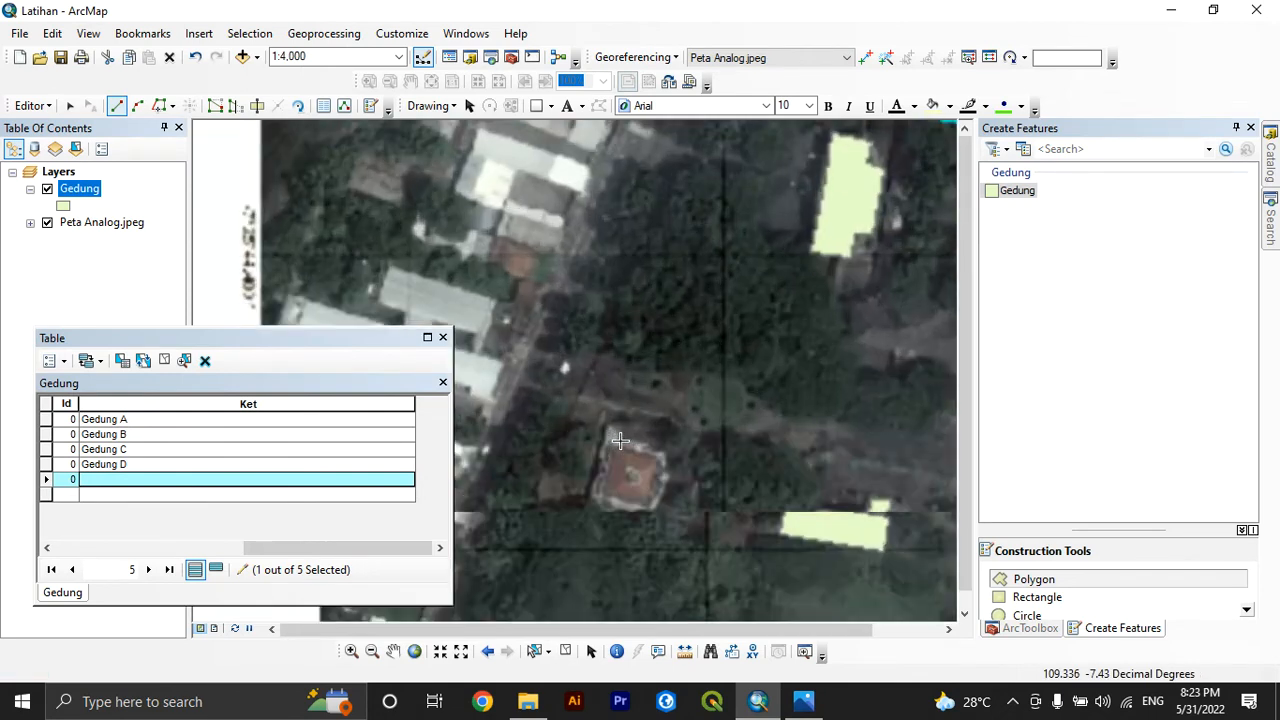
{"action": "scroll", "coordinate": [620, 480], "scroll_direction": "down", "scroll_amount": 2}
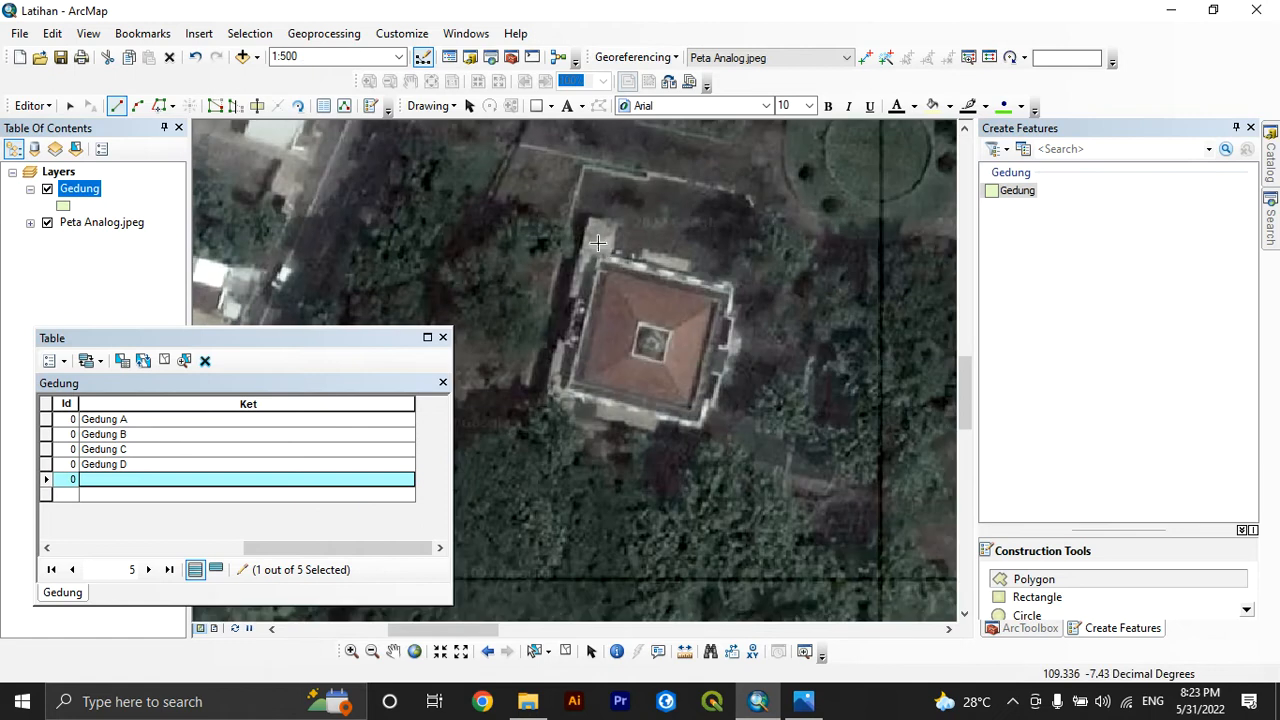
{"action": "left_click", "coordinate": [582, 248]}
{"action": "left_click", "coordinate": [738, 288]}
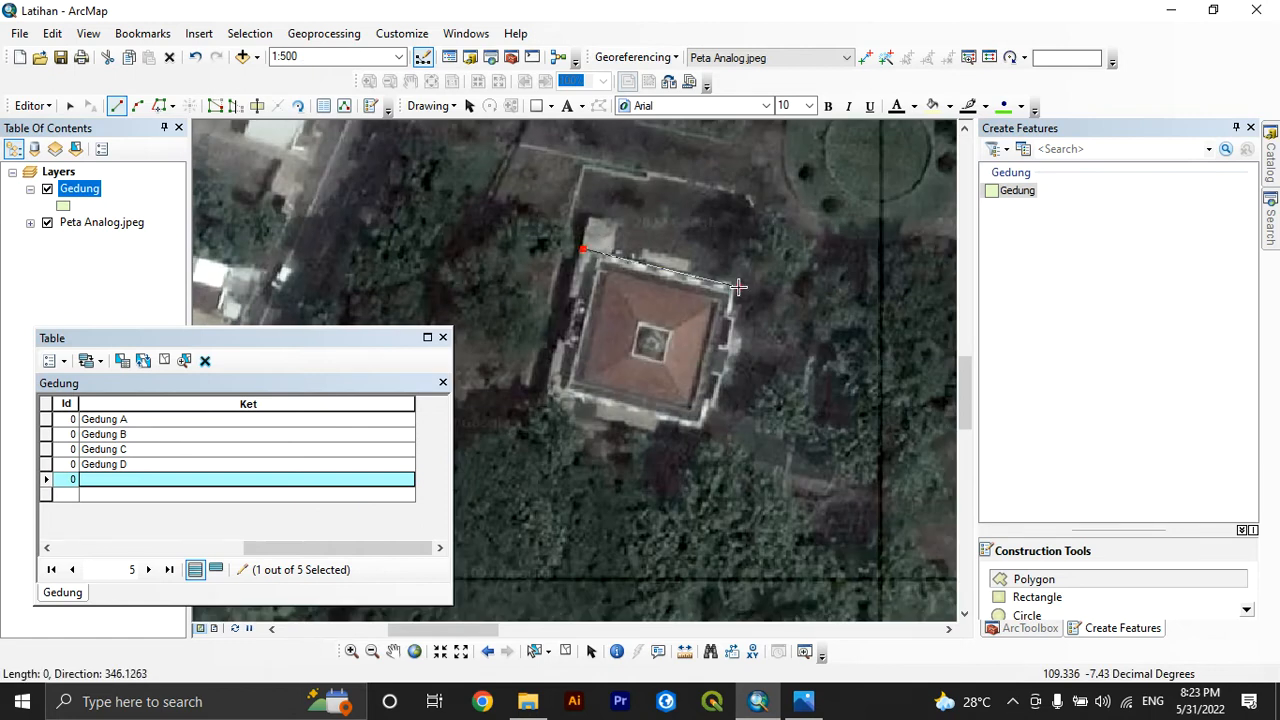
{"action": "left_click", "coordinate": [706, 428]}
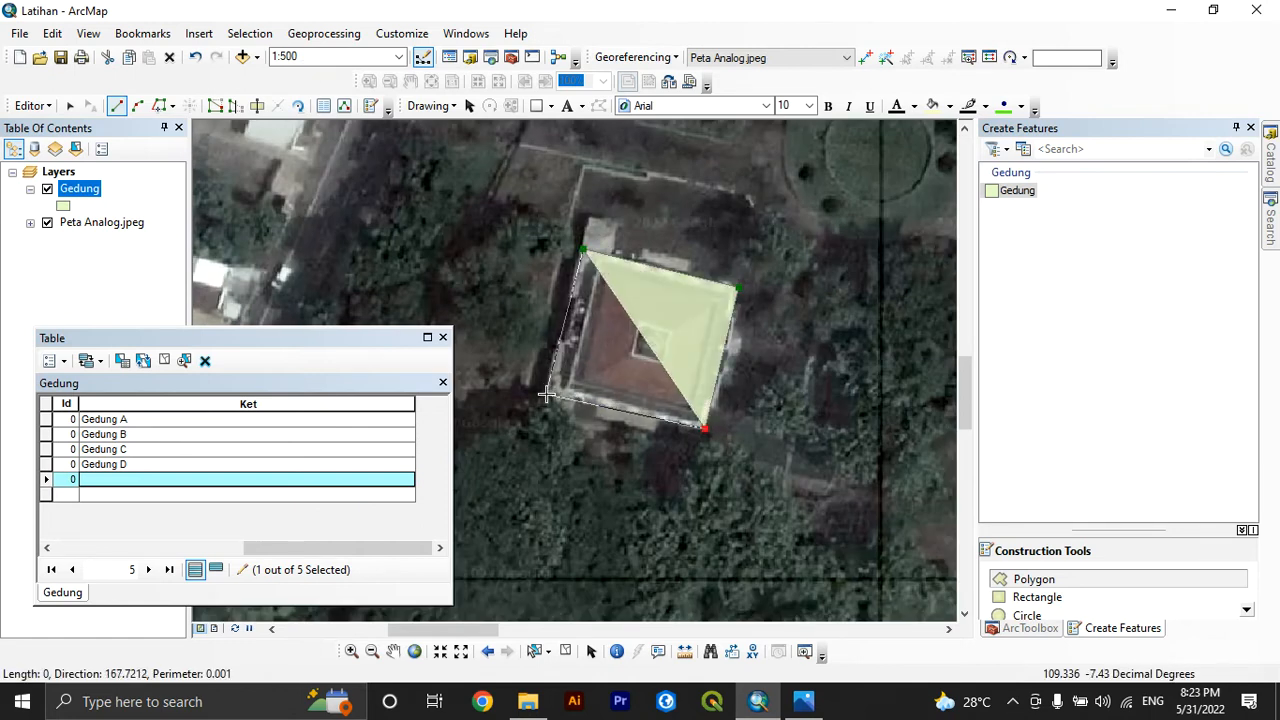
{"action": "left_click", "coordinate": [544, 392]}
{"action": "right_click", "coordinate": [544, 392]}
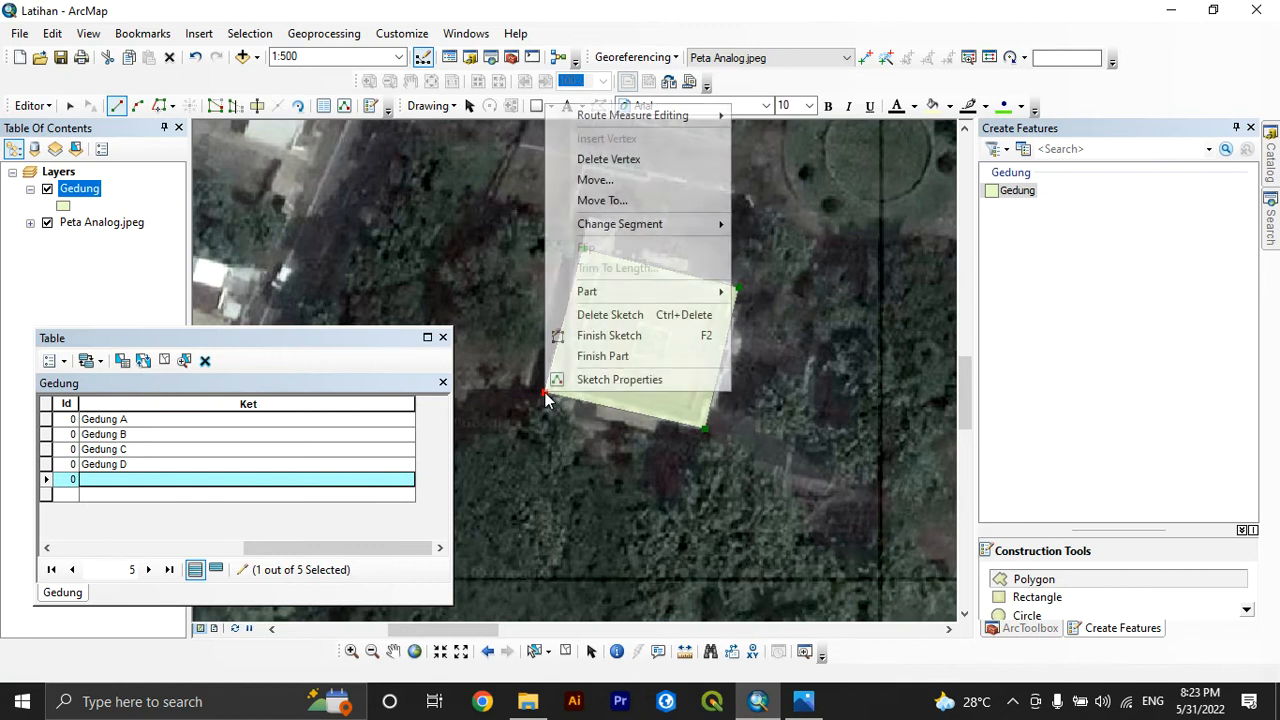
{"action": "left_click", "coordinate": [600, 335]}
Enter Gedung E in the fifth record's Ket field and Masjid in the square building's record
{"action": "scroll", "coordinate": [615, 243], "scroll_direction": "up", "scroll_amount": 2}
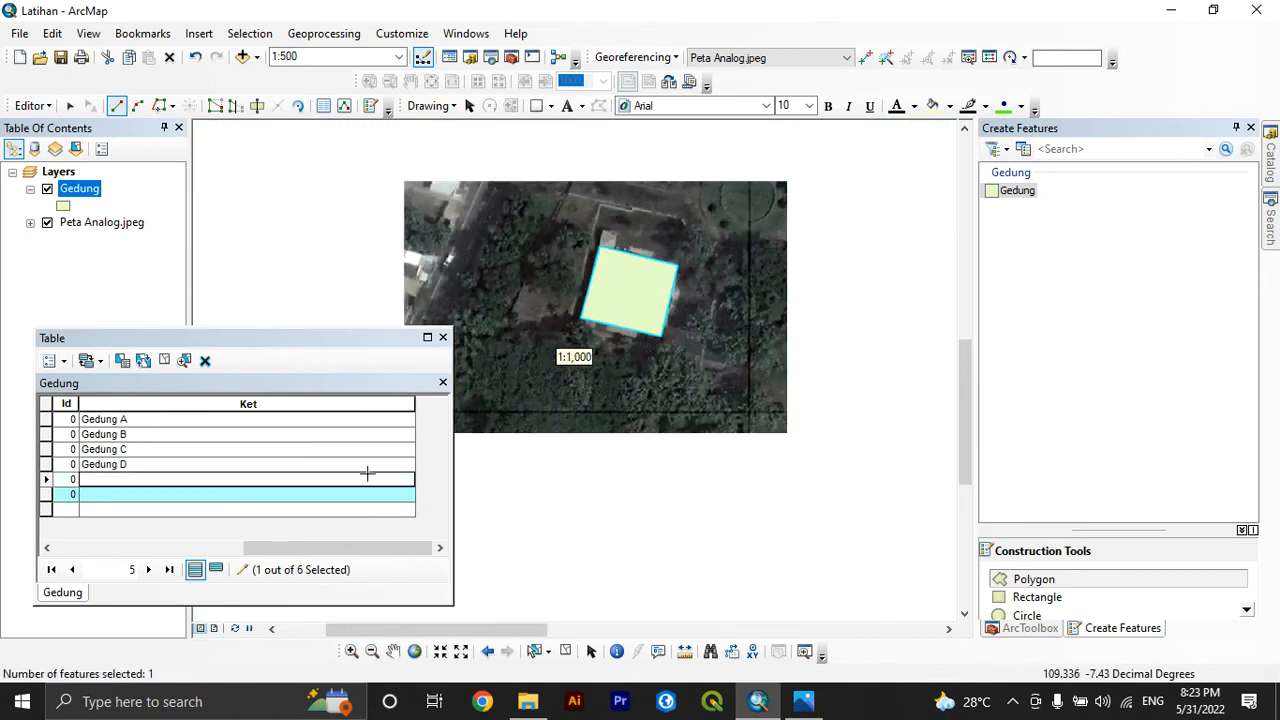
{"action": "left_click", "coordinate": [365, 481]}
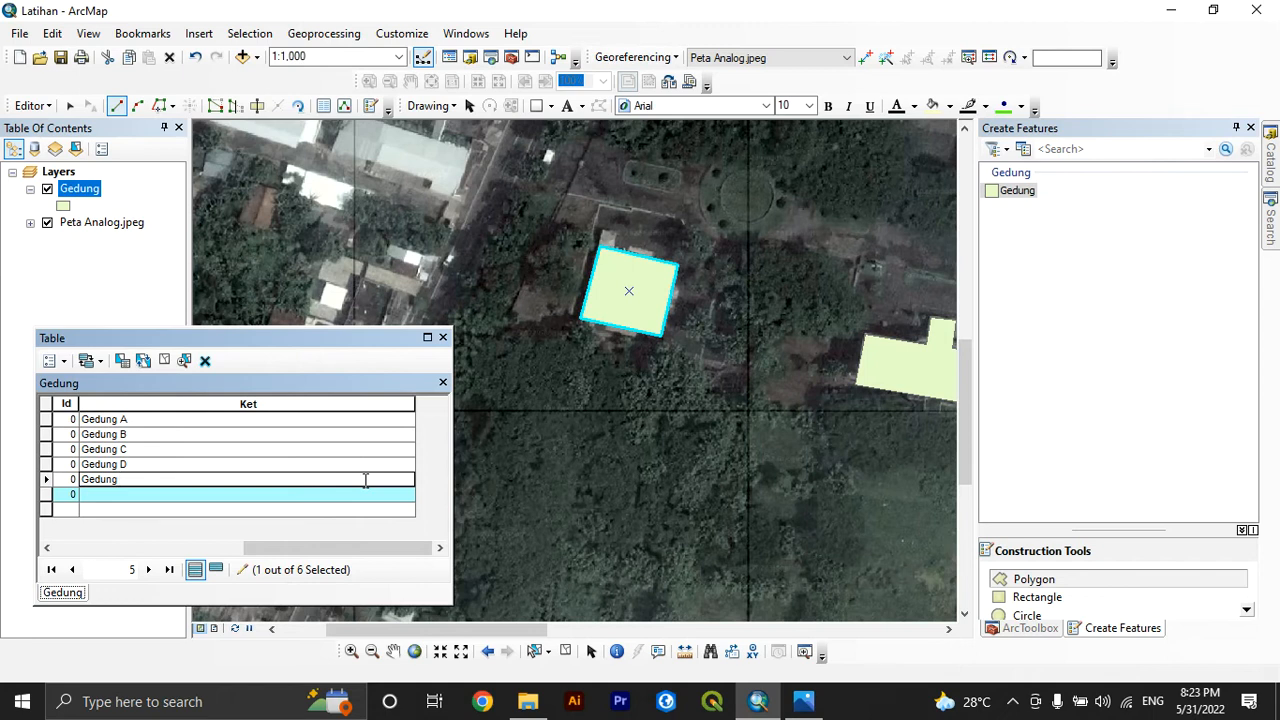
{"action": "type", "text": "Gedung E"}
{"action": "key", "text": "Return"}
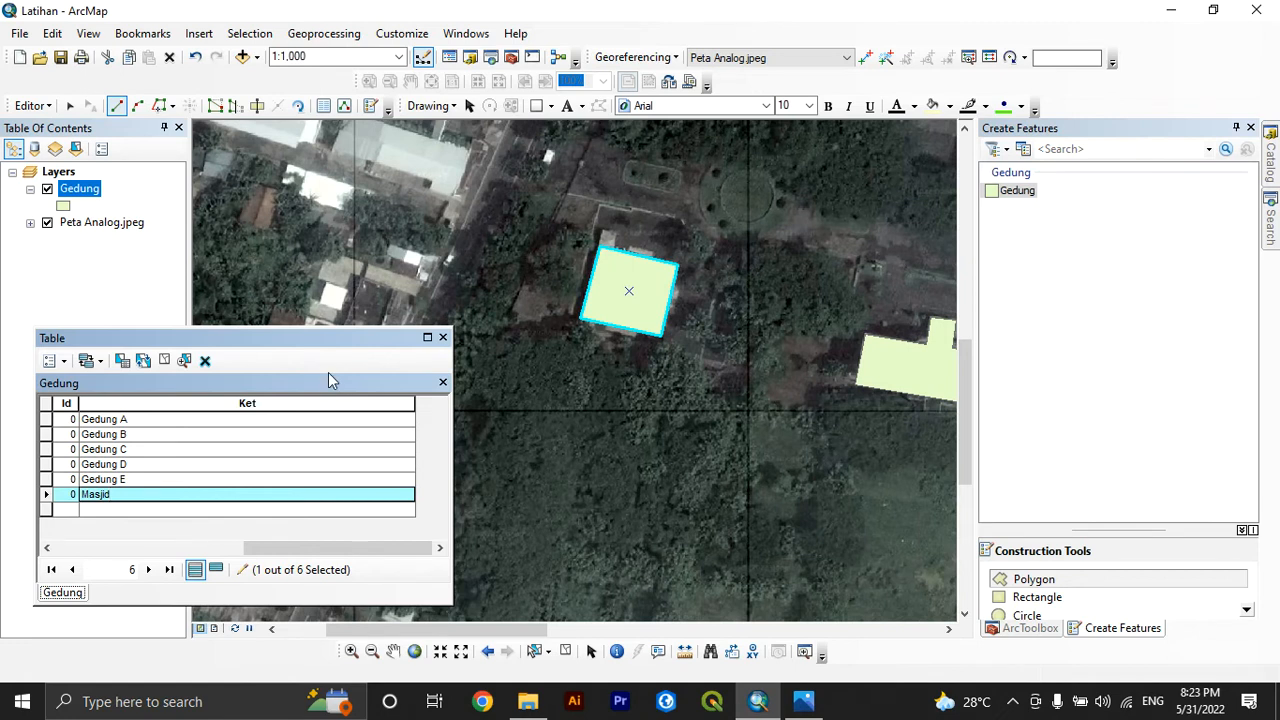
{"action": "scroll", "coordinate": [631, 299], "scroll_direction": "down", "scroll_amount": 3}
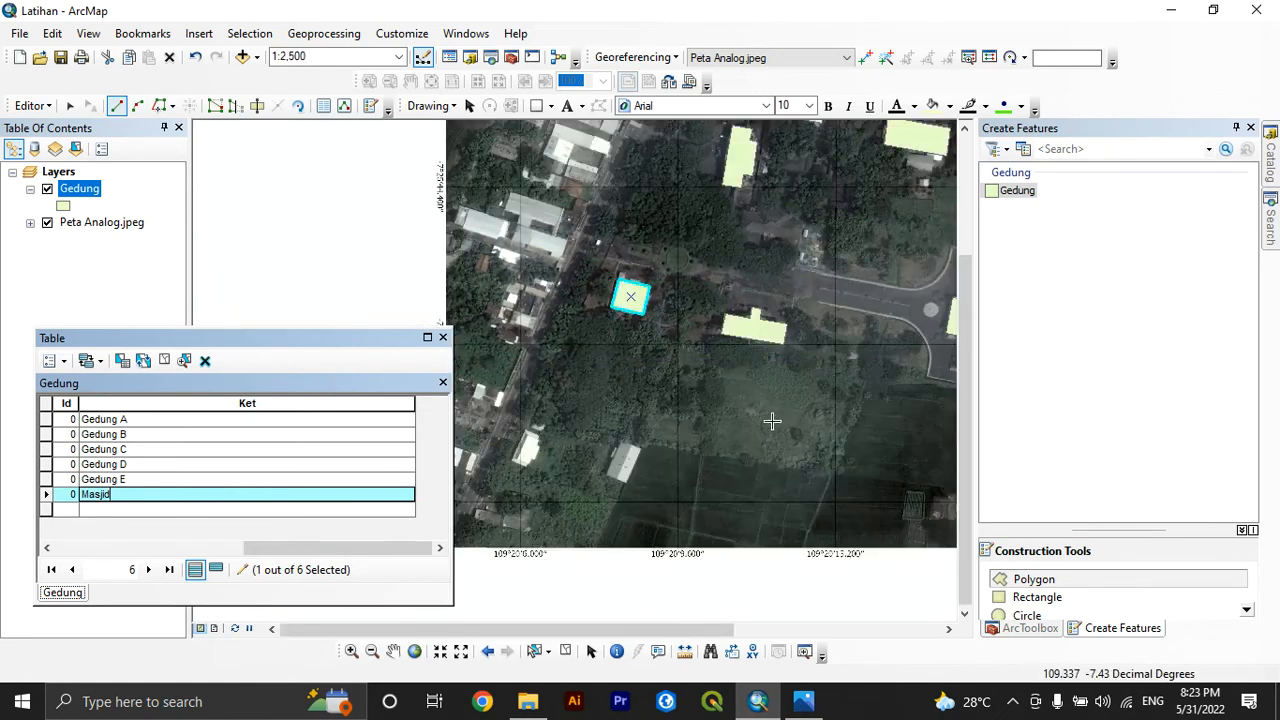
{"action": "scroll", "coordinate": [771, 421], "scroll_direction": "down", "scroll_amount": 3}
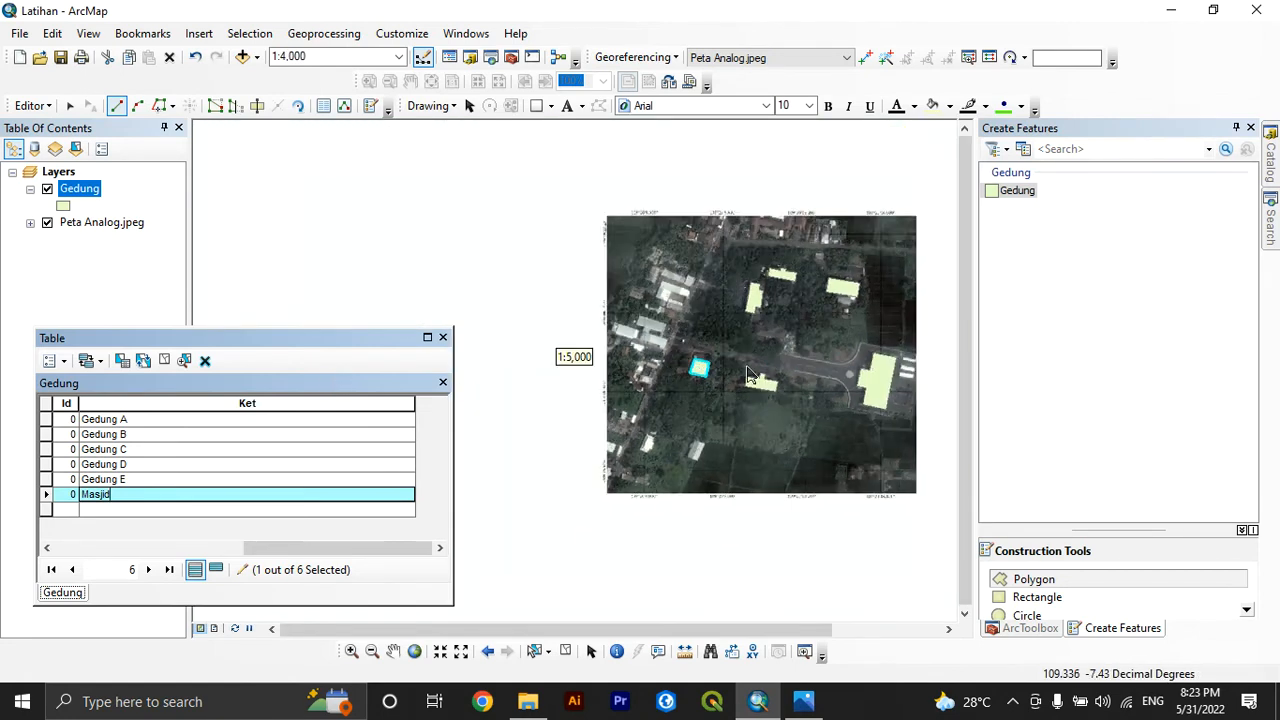
{"action": "scroll", "coordinate": [750, 375], "scroll_direction": "up", "scroll_amount": 3}
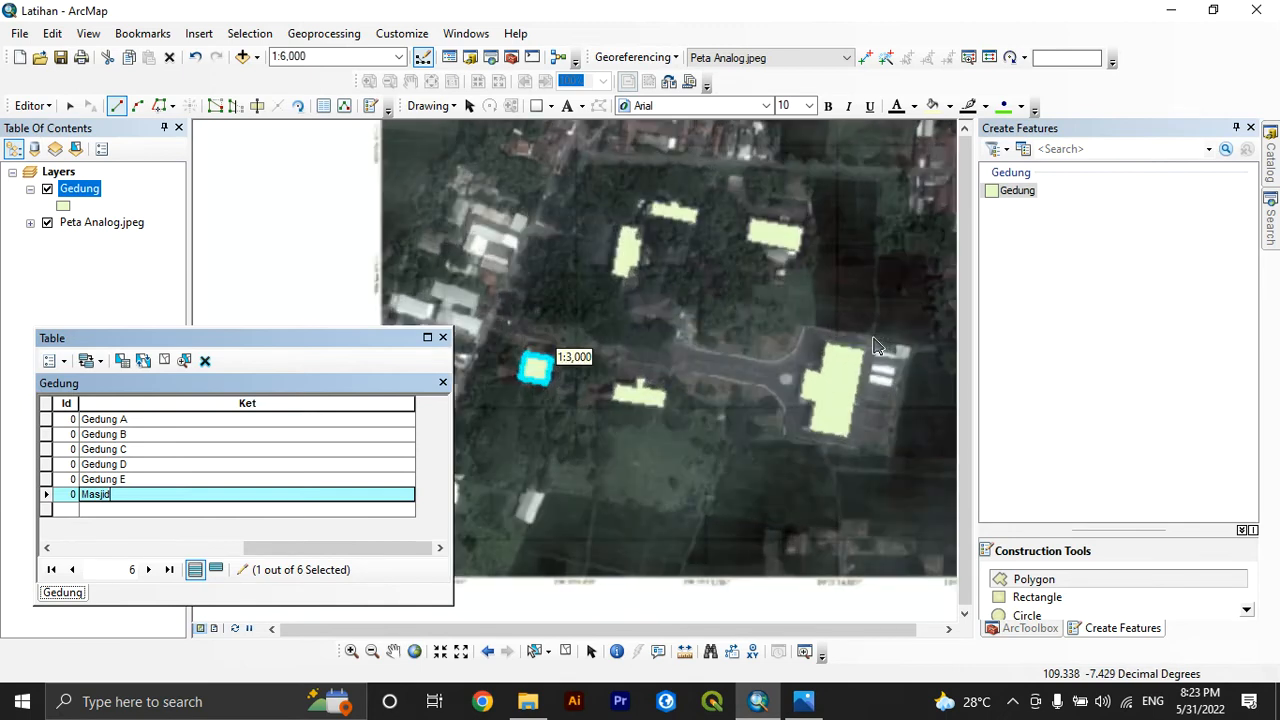
{"action": "scroll", "coordinate": [877, 346], "scroll_direction": "up", "scroll_amount": 1}
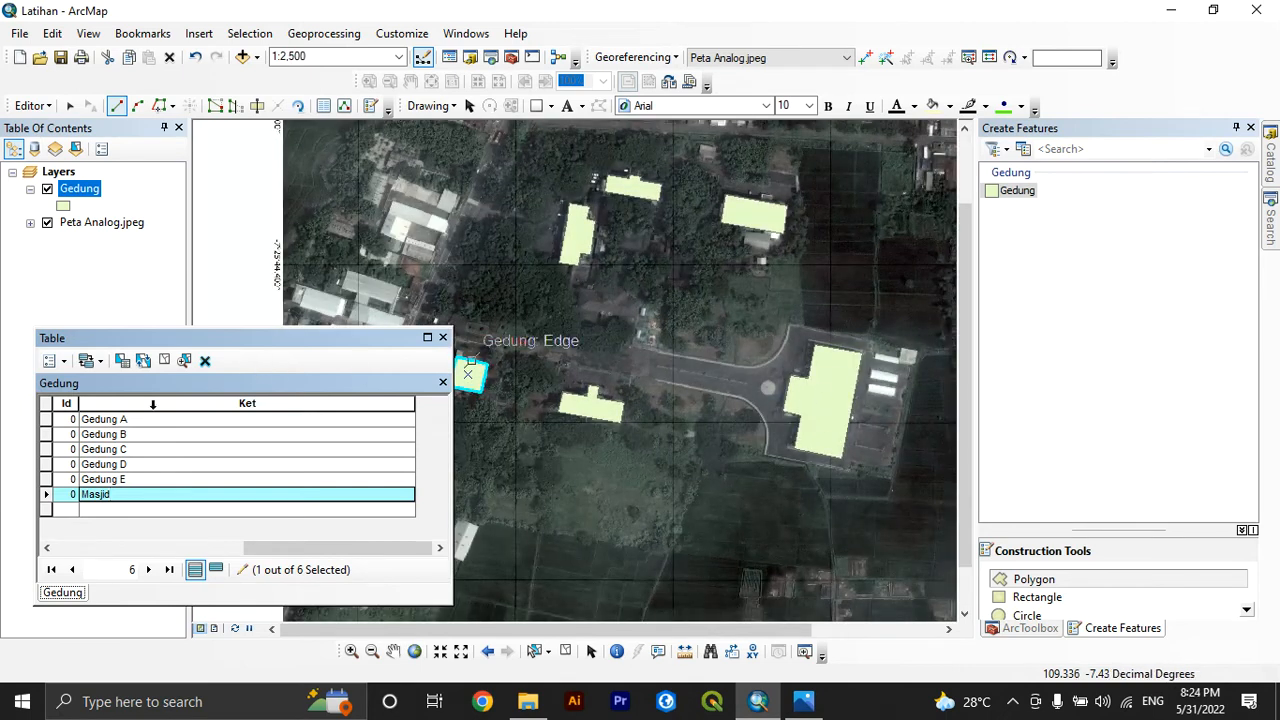
Close the Gedung attribute table, save the building edits and end the edit session
{"action": "left_click", "coordinate": [145, 479]}
{"action": "left_click", "coordinate": [443, 338]}
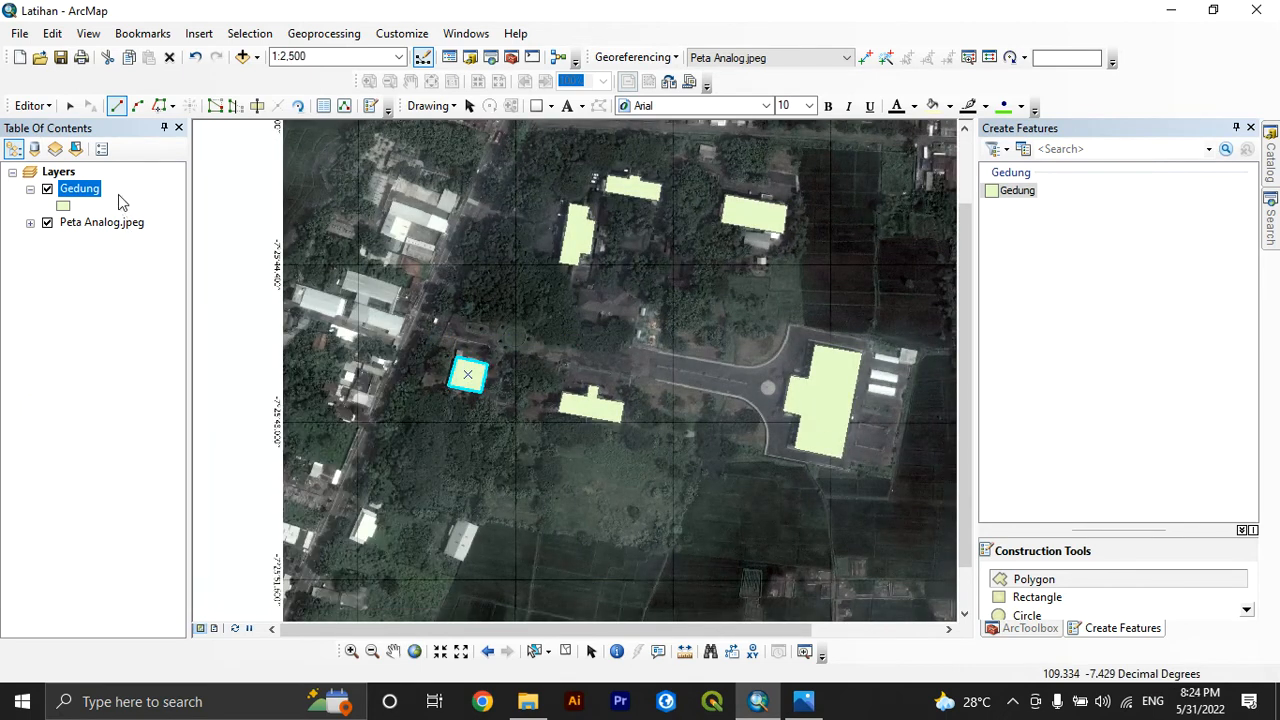
{"action": "right_click", "coordinate": [88, 188]}
{"action": "left_click", "coordinate": [31, 105]}
{"action": "left_click", "coordinate": [60, 171]}
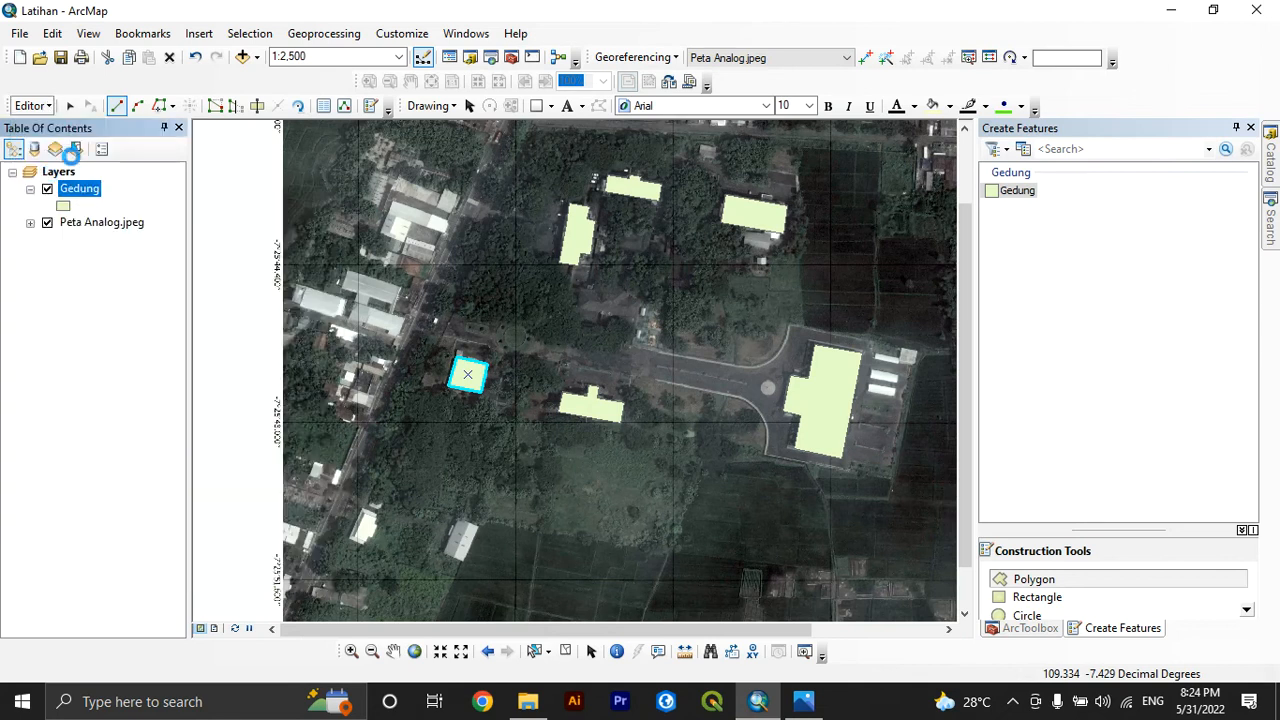
{"action": "left_click", "coordinate": [31, 105]}
{"action": "left_click", "coordinate": [60, 147]}
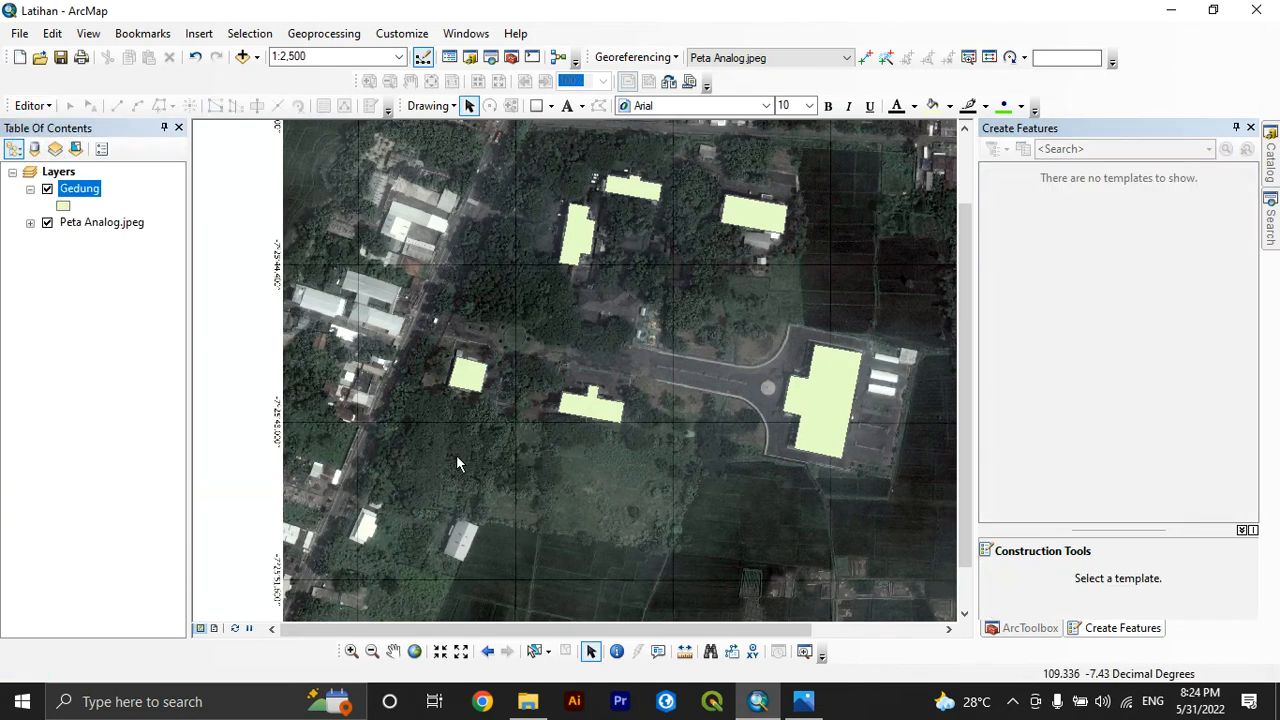
Add a Double field named Luas to the Gedung attribute table and narrow the Ket column to make room for it
{"action": "right_click", "coordinate": [80, 193]}
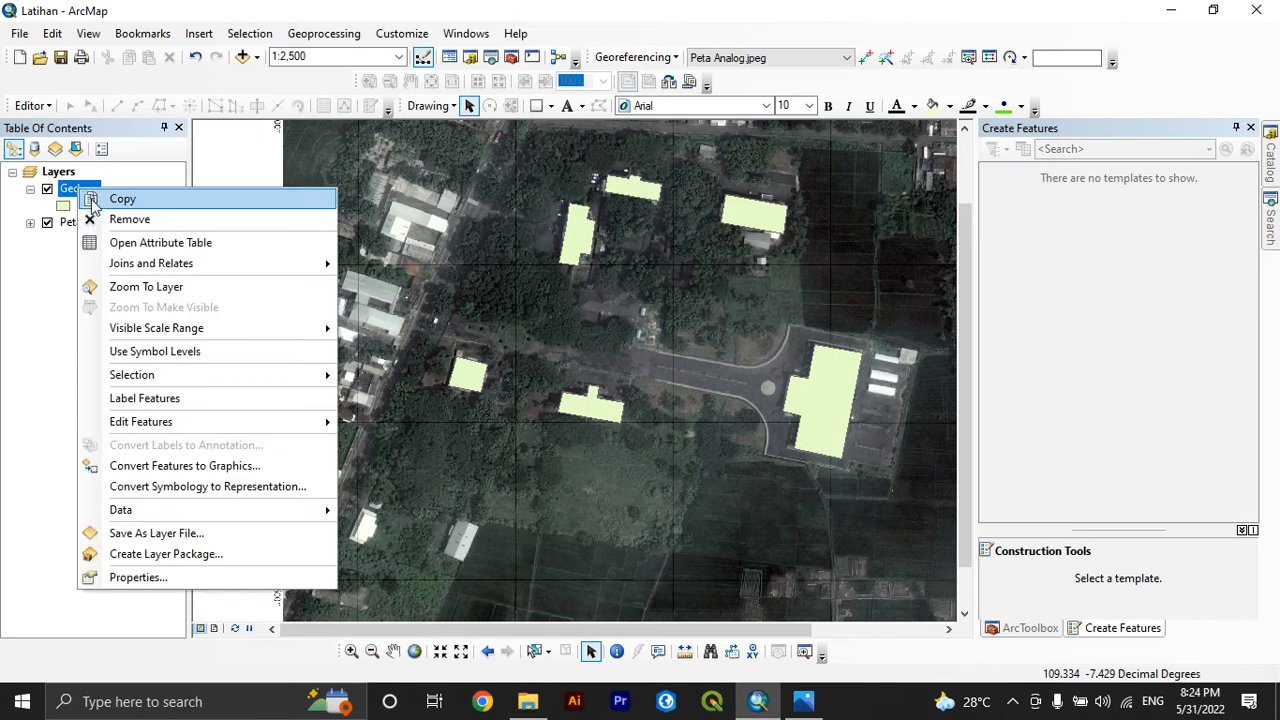
{"action": "left_click", "coordinate": [114, 243]}
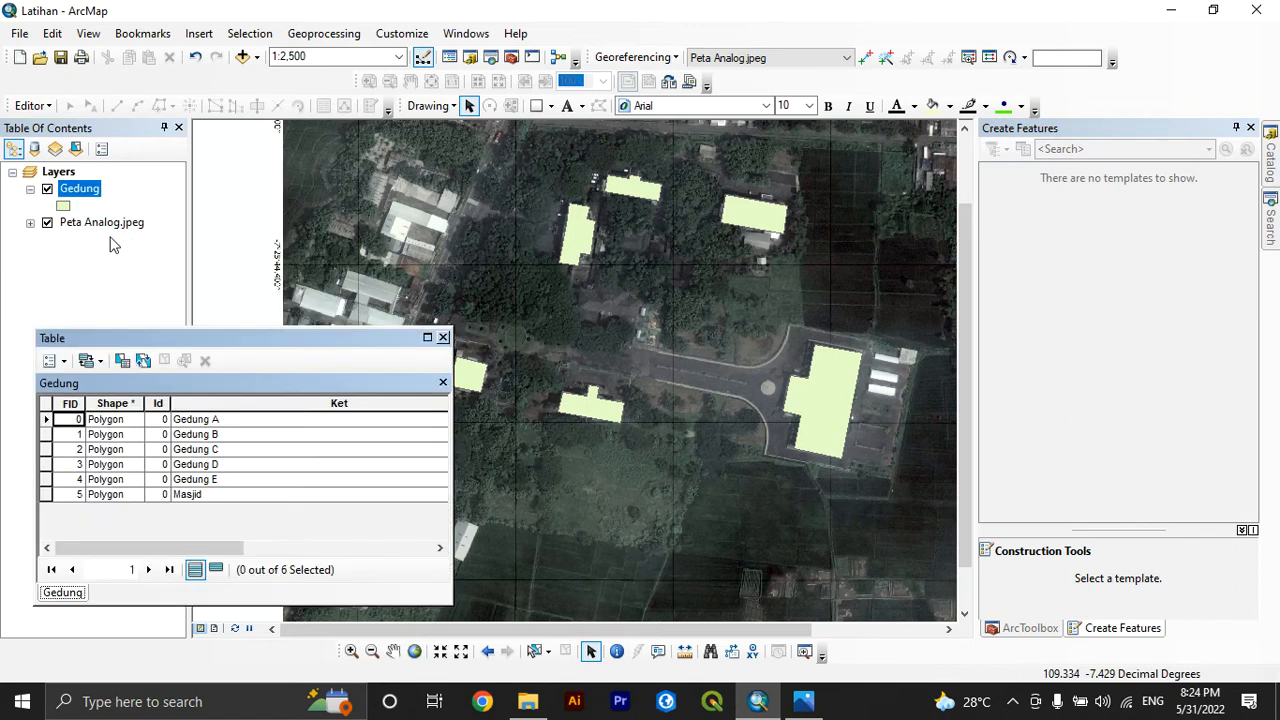
{"action": "left_click", "coordinate": [52, 361]}
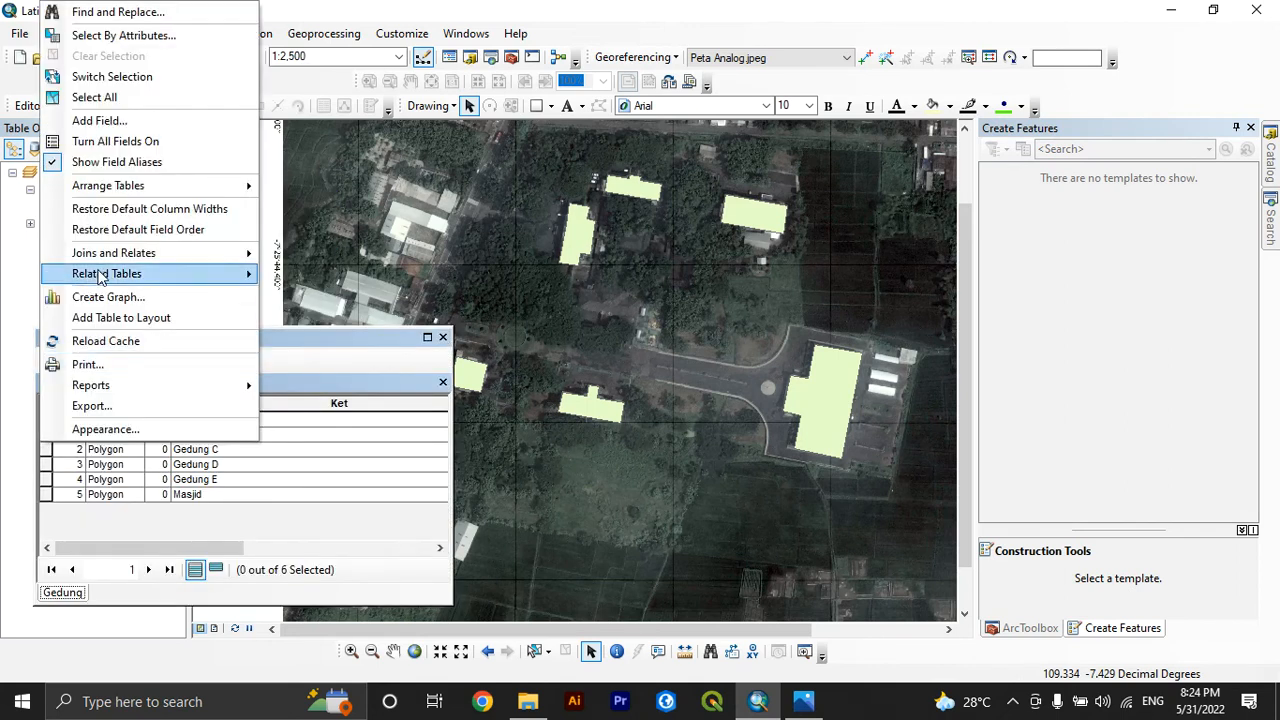
{"action": "left_click", "coordinate": [99, 120]}
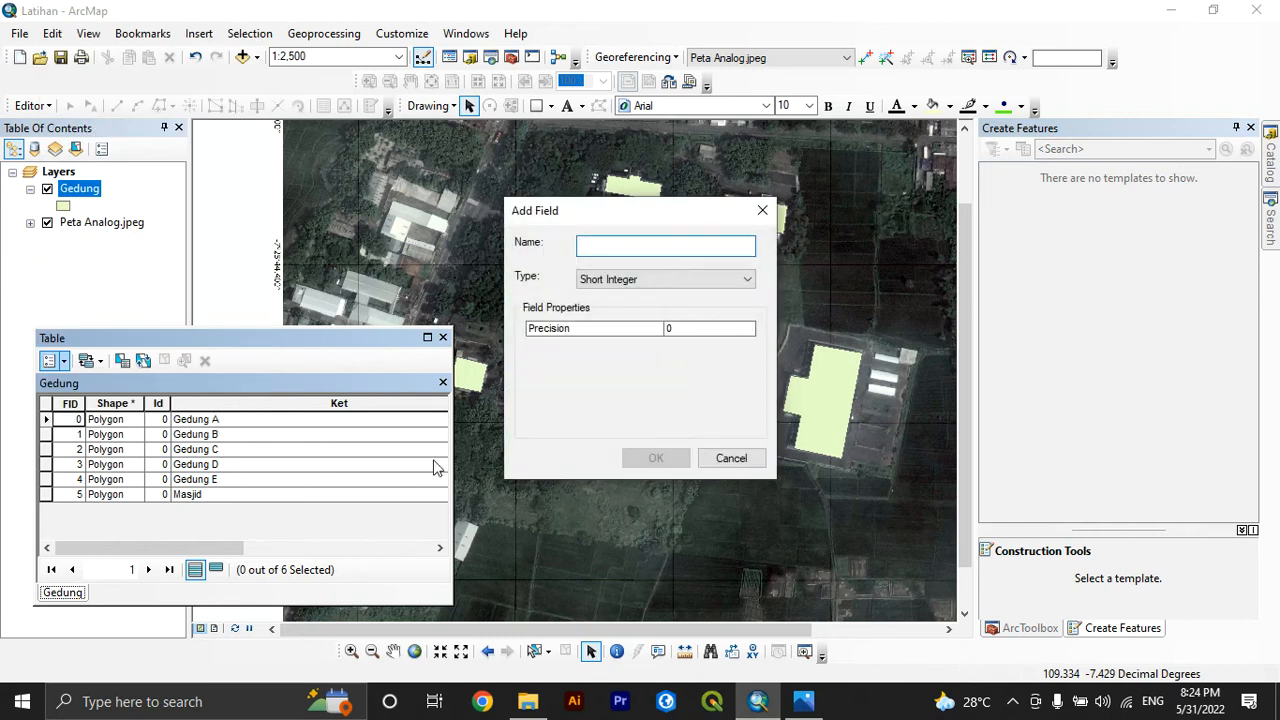
{"action": "type", "text": "LU"}
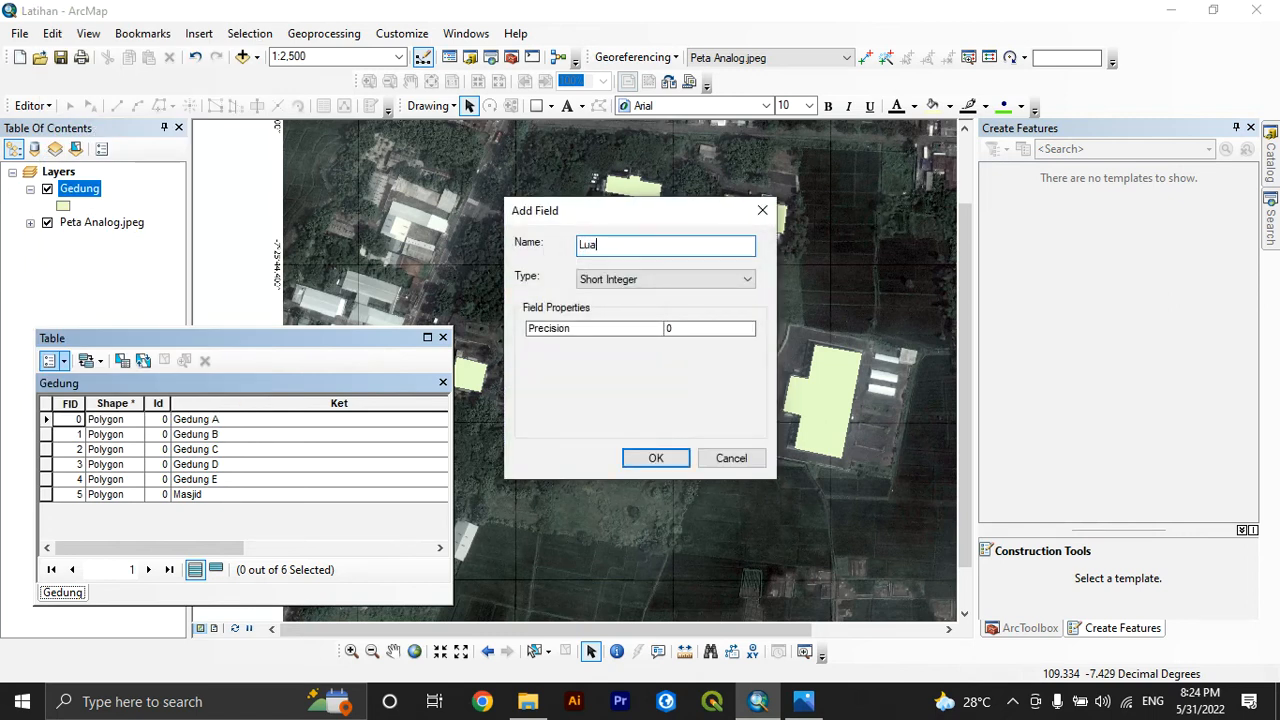
{"action": "left_click", "coordinate": [620, 280]}
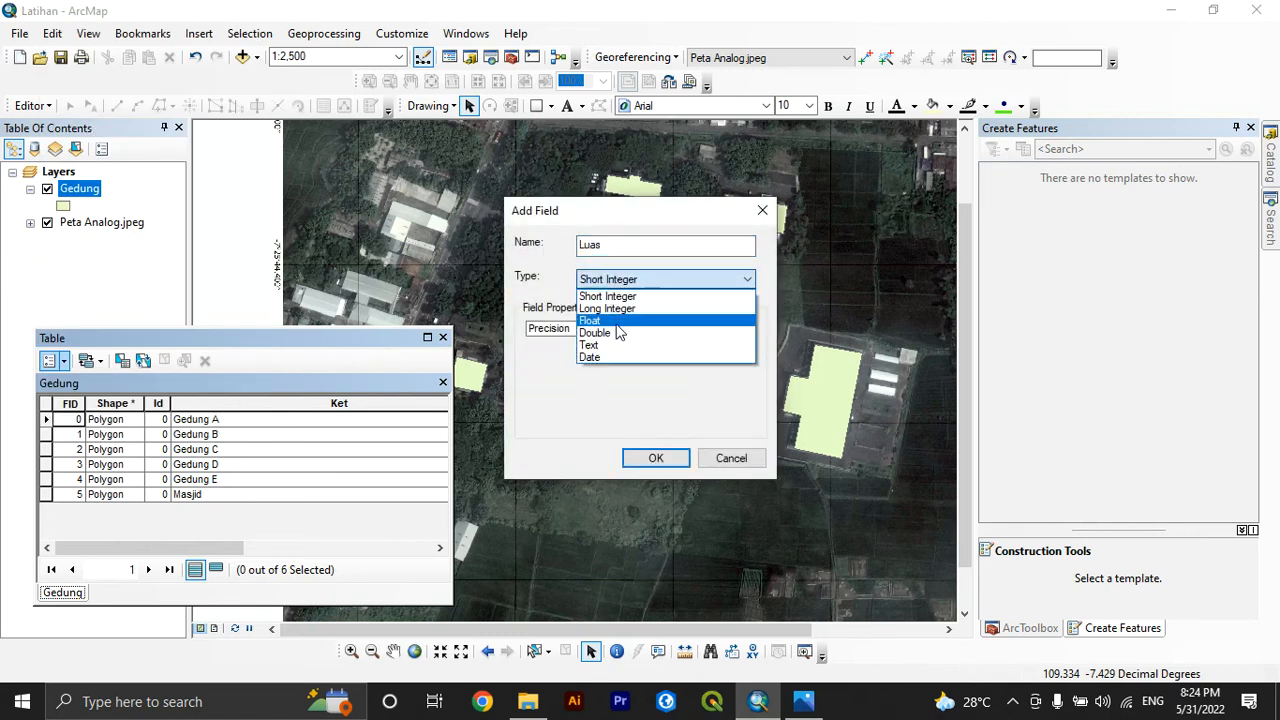
{"action": "left_click", "coordinate": [614, 336]}
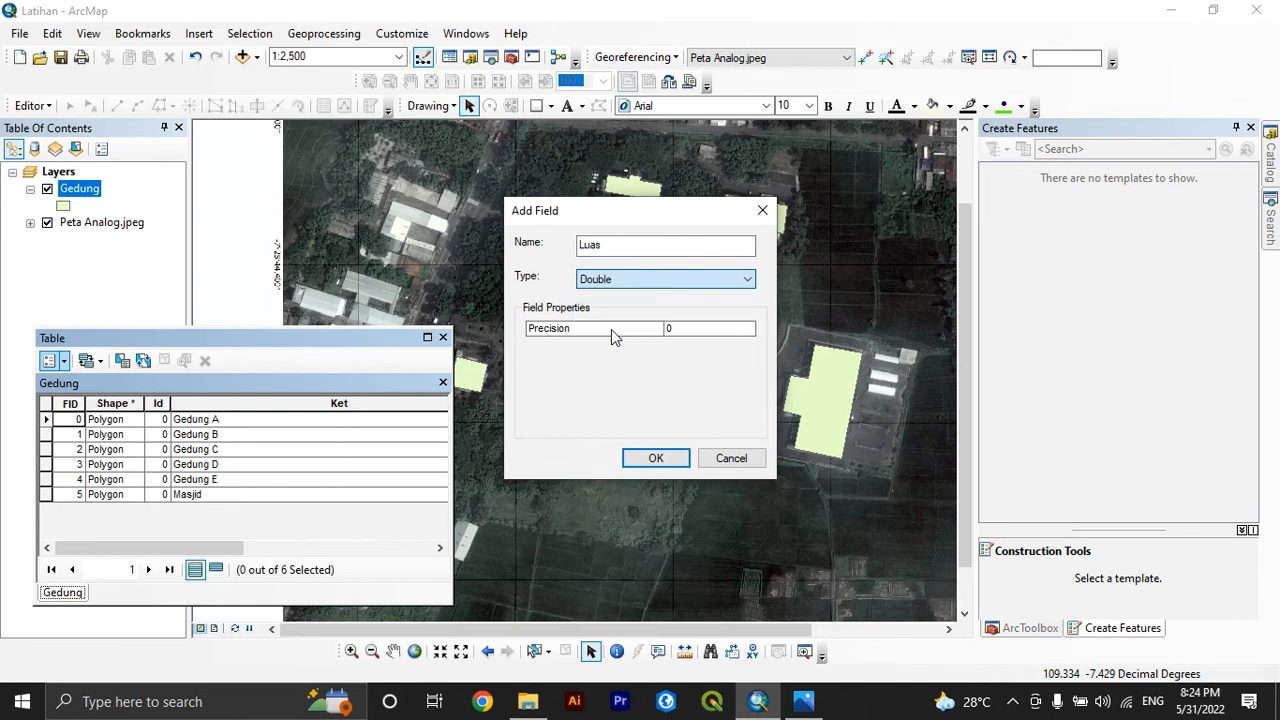
{"action": "left_click", "coordinate": [658, 458]}
{"action": "left_click_drag", "start_coordinate": [124, 547], "coordinate": [252, 547]}
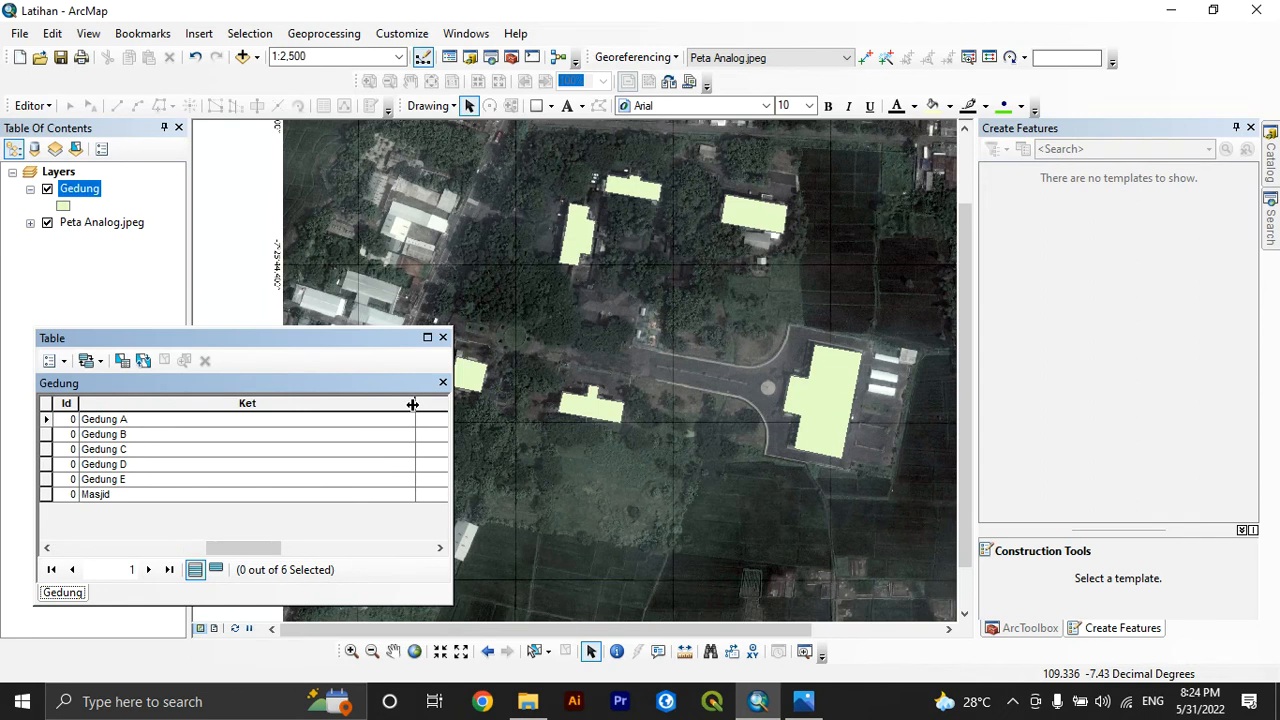
{"action": "left_click_drag", "start_coordinate": [415, 403], "coordinate": [146, 435]}
Calculate the polygon areas into the Luas field in square meters, using the data source's coordinate system, and close the table
{"action": "left_click", "coordinate": [300, 403]}
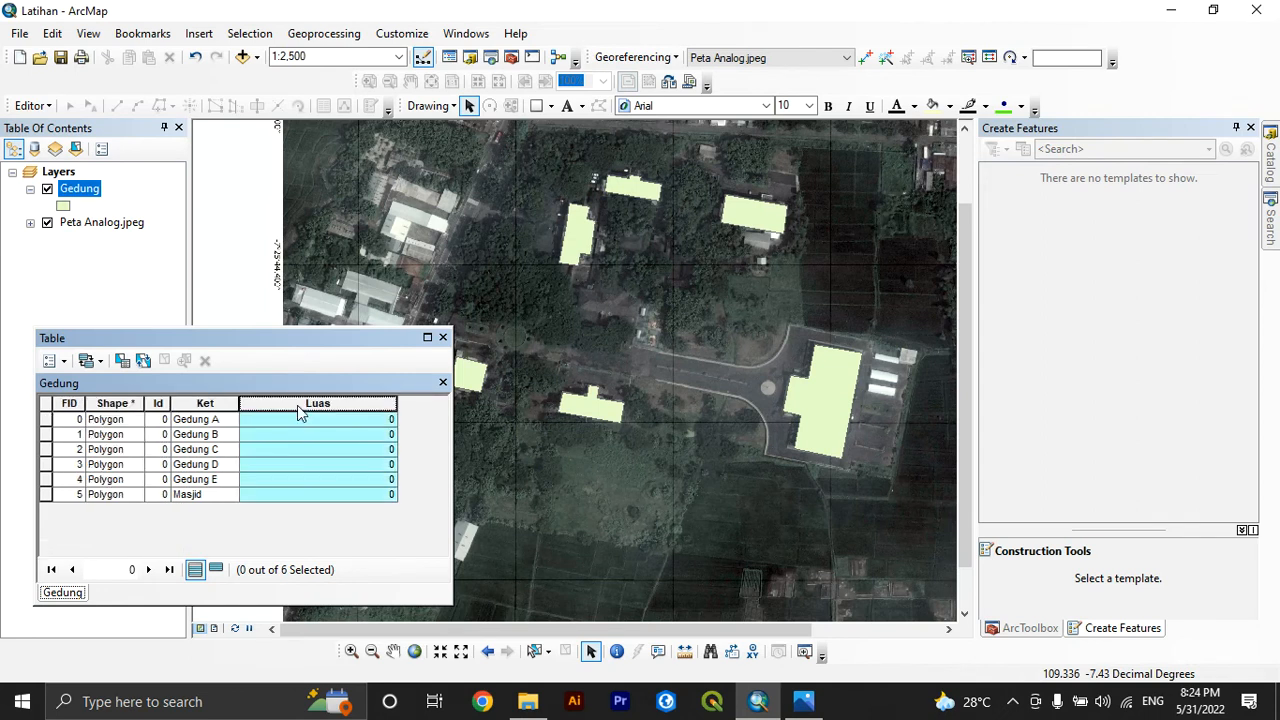
{"action": "right_click", "coordinate": [297, 405]}
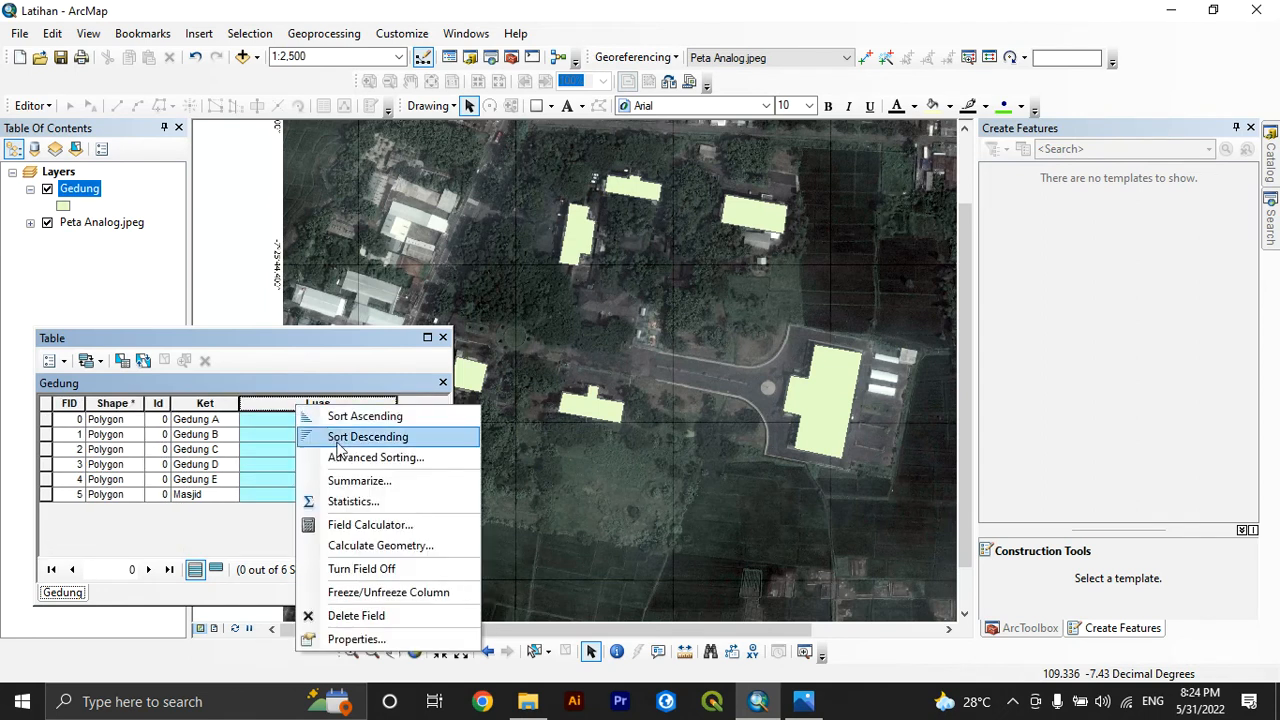
{"action": "left_click", "coordinate": [362, 546]}
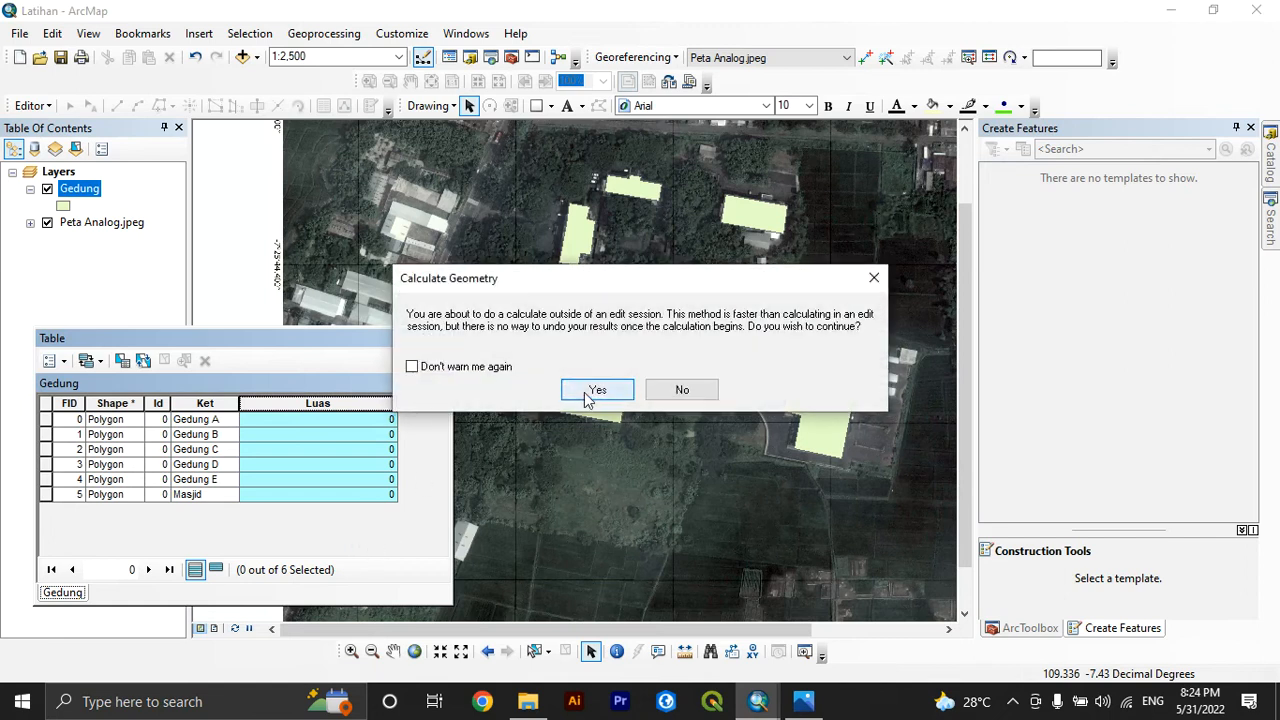
{"action": "left_click", "coordinate": [591, 390]}
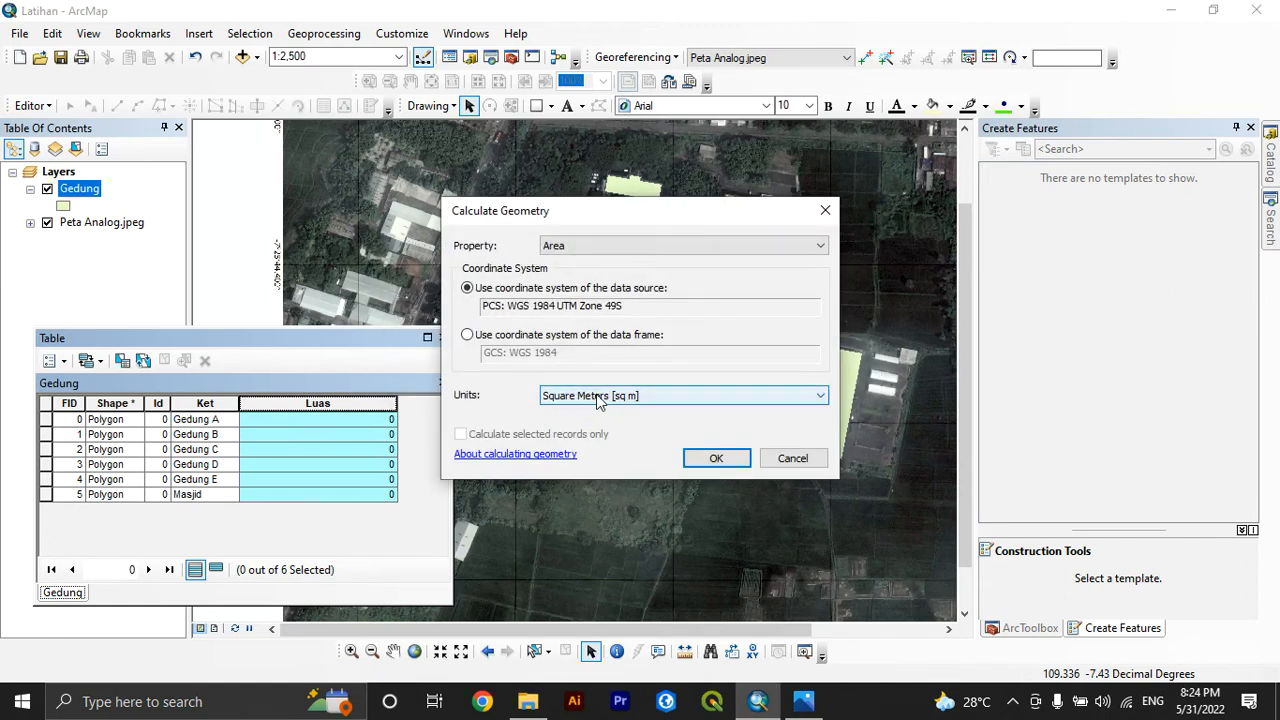
{"action": "left_click", "coordinate": [608, 250]}
{"action": "left_click", "coordinate": [596, 265]}
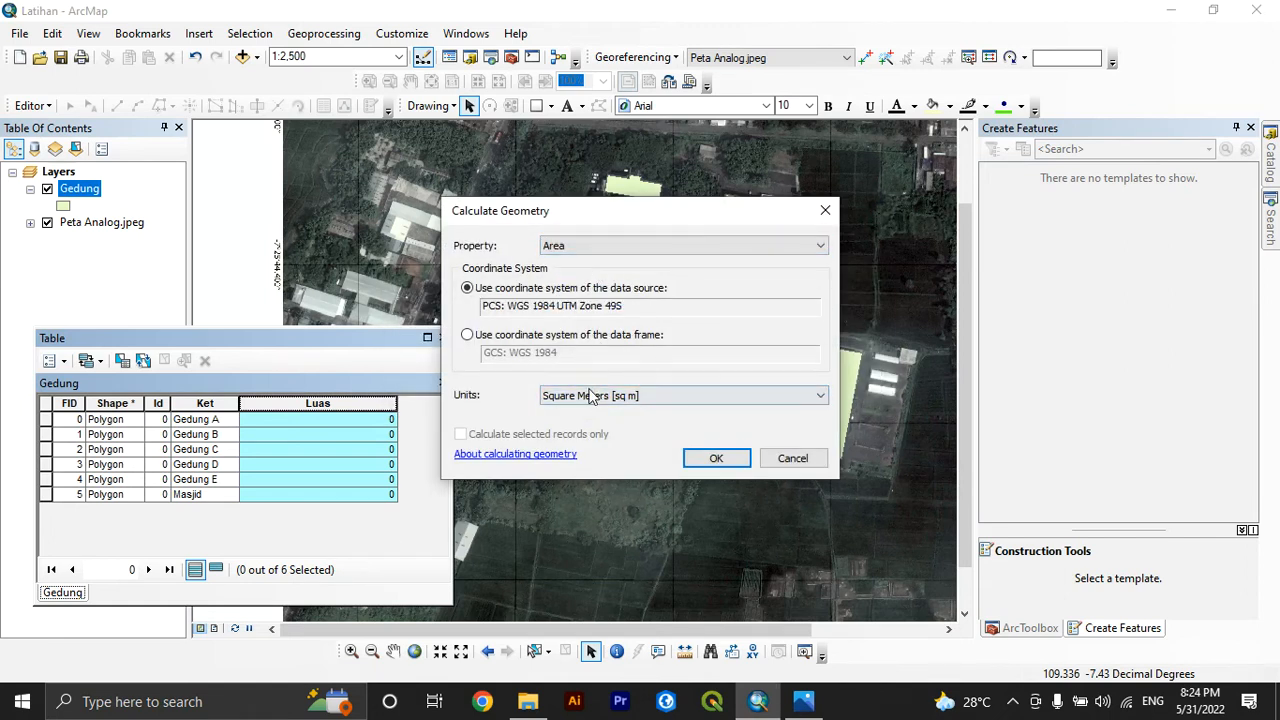
{"action": "left_click", "coordinate": [595, 395]}
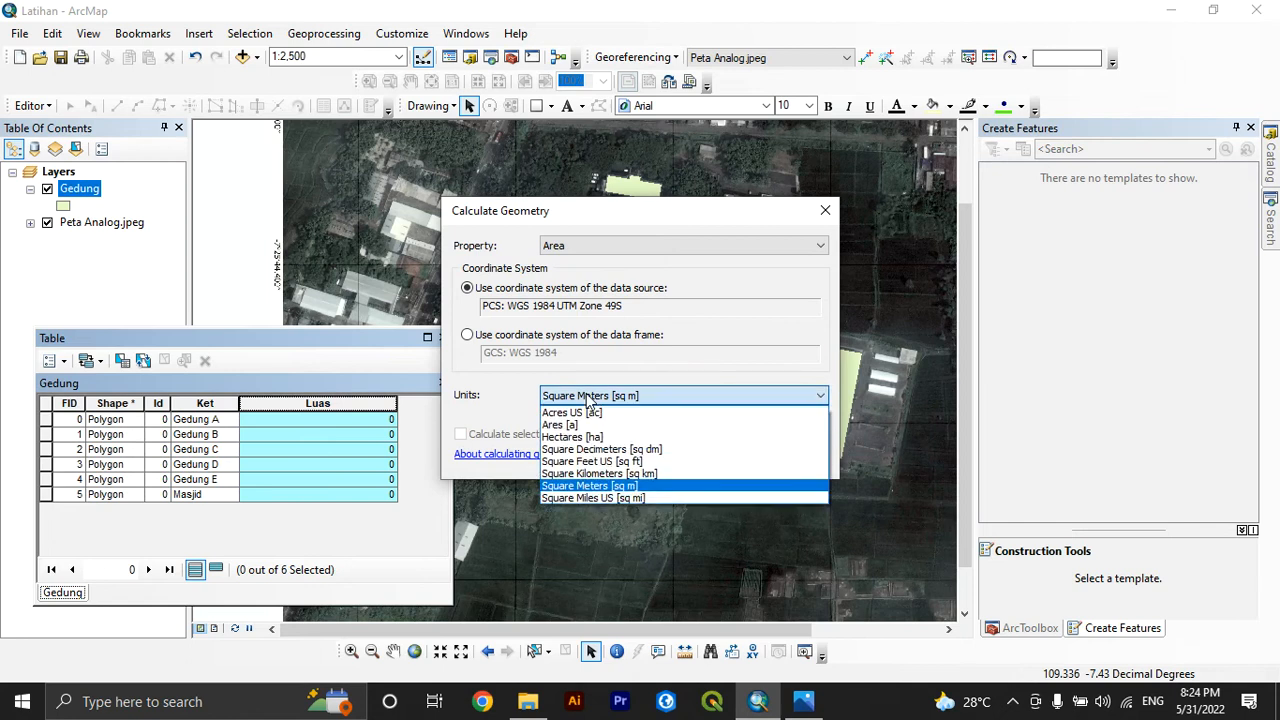
{"action": "left_click", "coordinate": [592, 487]}
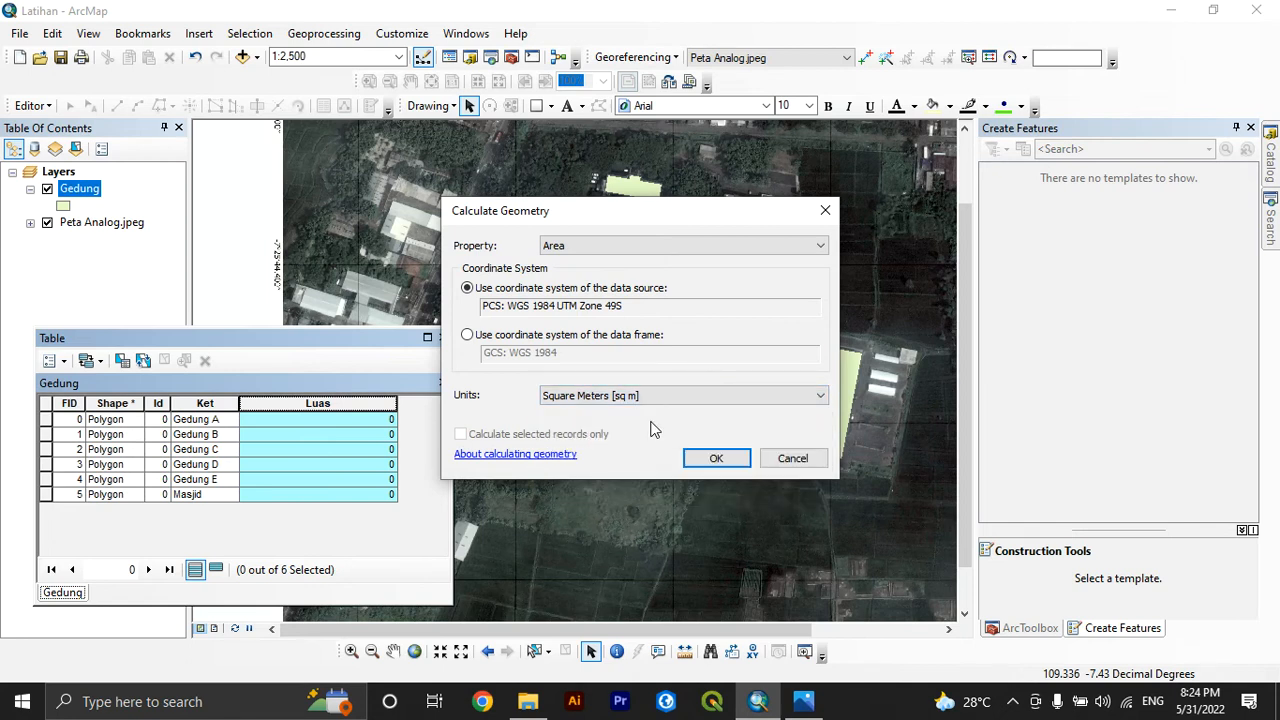
{"action": "left_click", "coordinate": [708, 458]}
{"action": "left_click", "coordinate": [591, 388]}
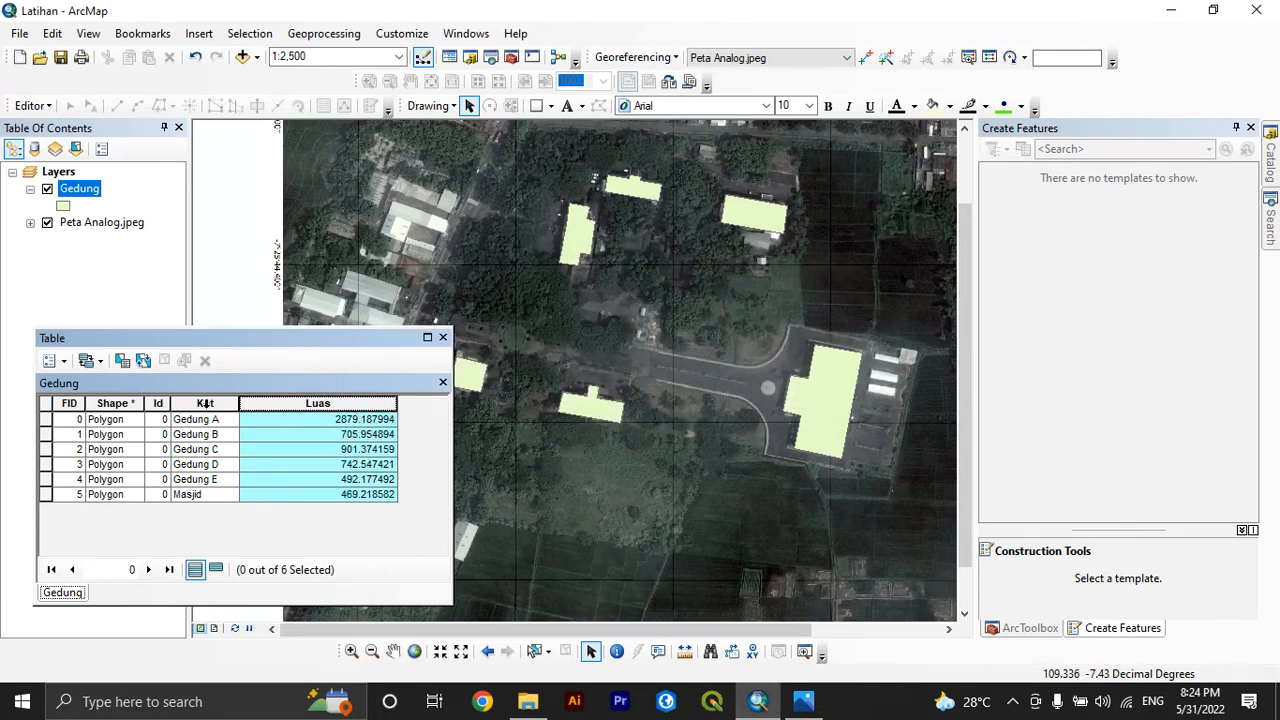
{"action": "left_click", "coordinate": [442, 338]}
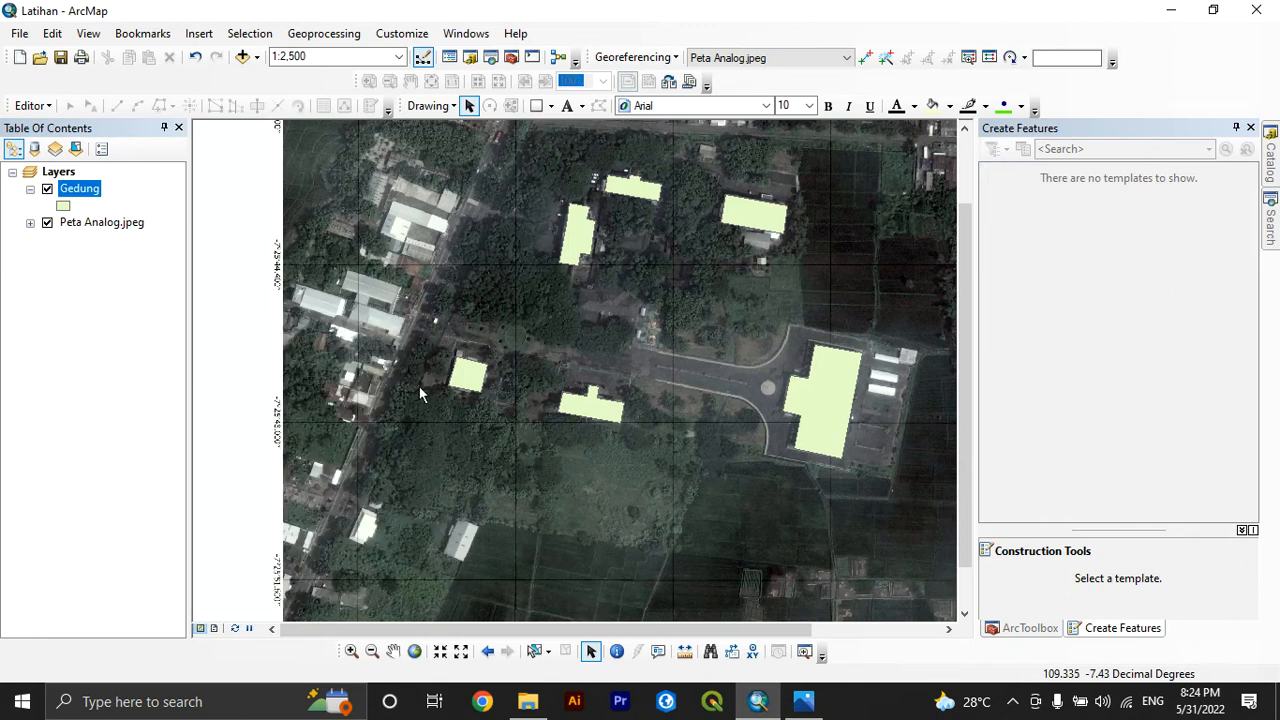
Set up a new shapefile named AreaKomplek with feature type Polygon in the Georeferencing & Digitizing folder
{"action": "scroll", "coordinate": [479, 422], "scroll_direction": "up", "scroll_amount": 1}
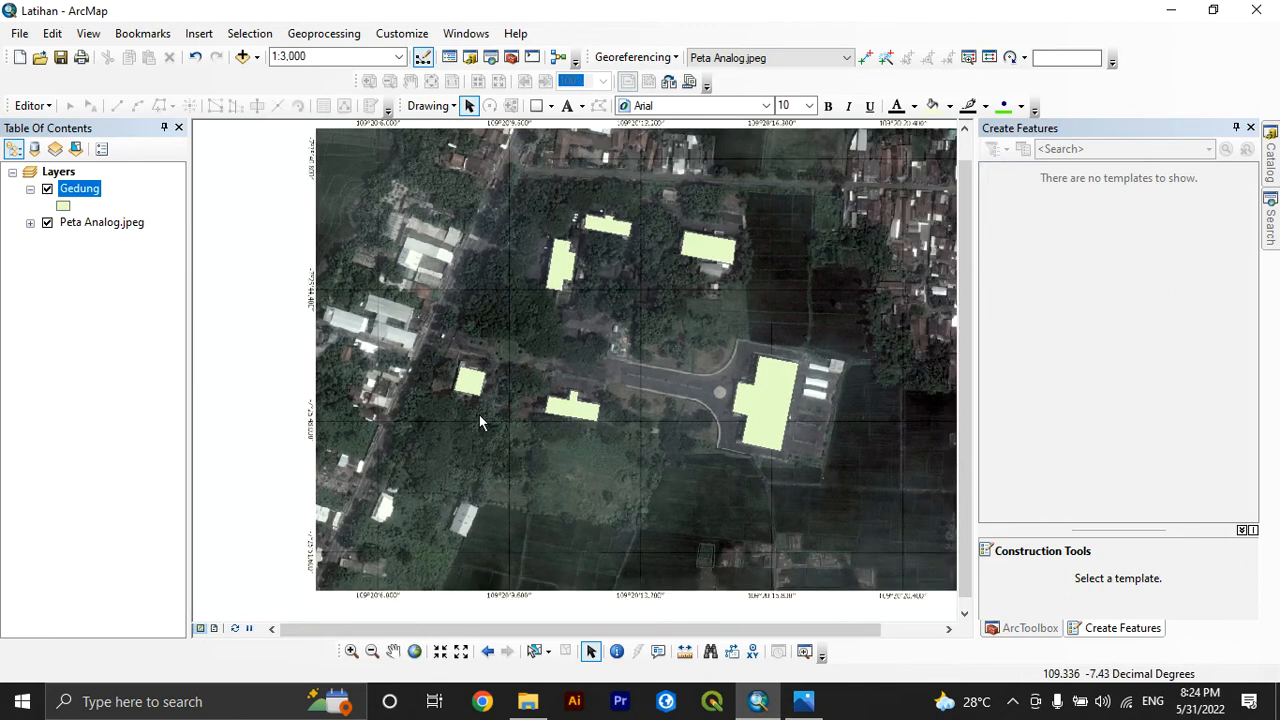
{"action": "left_click", "coordinate": [1269, 175]}
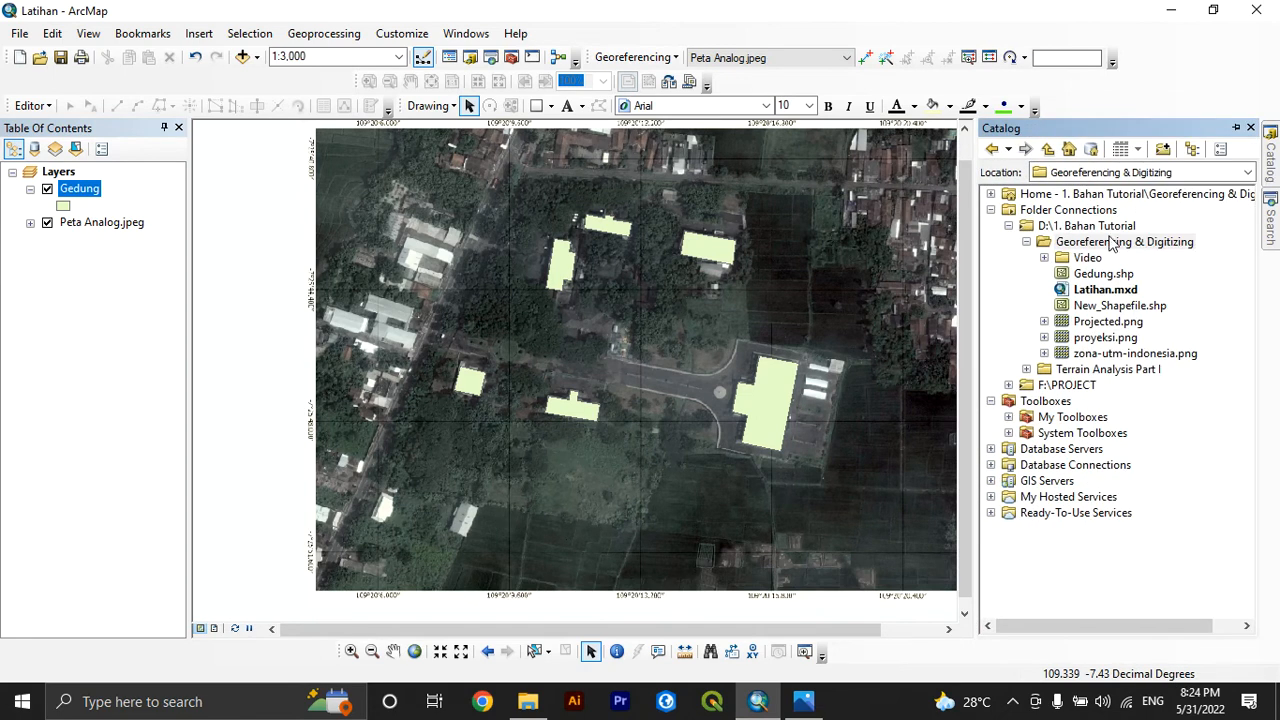
{"action": "right_click", "coordinate": [1112, 245]}
{"action": "mouse_move", "coordinate": [1165, 353]}
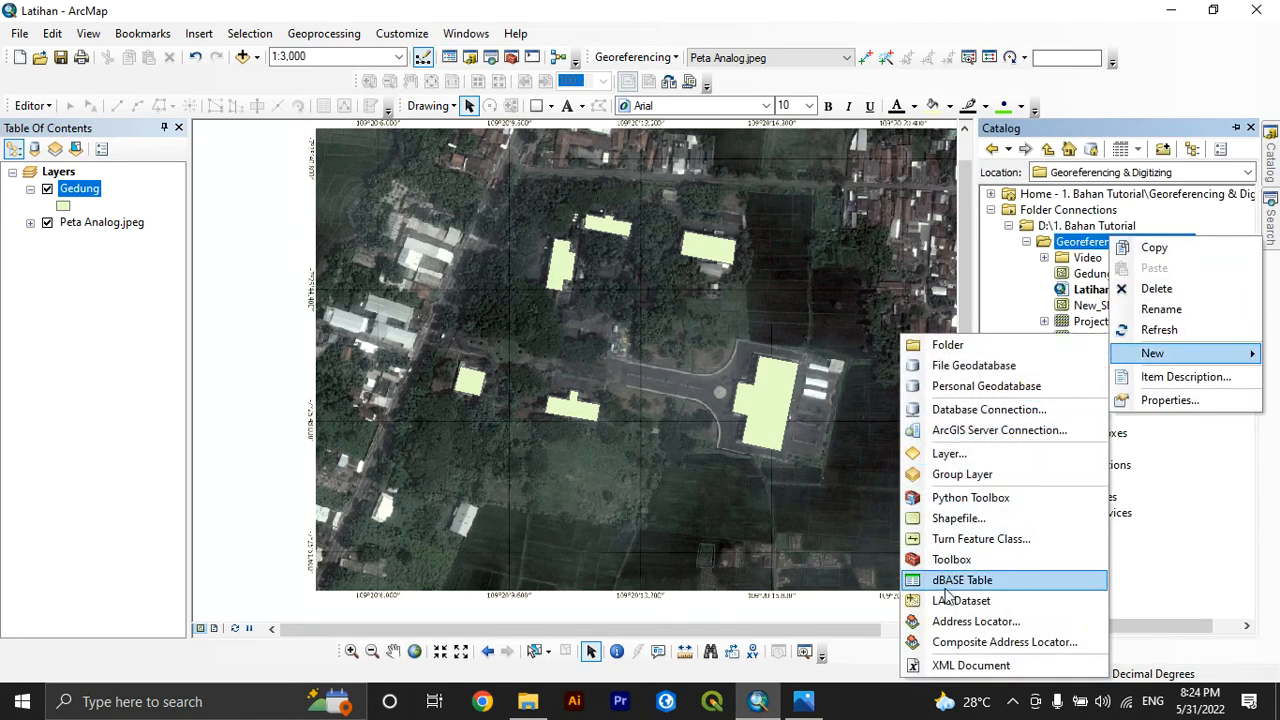
{"action": "left_click", "coordinate": [943, 518]}
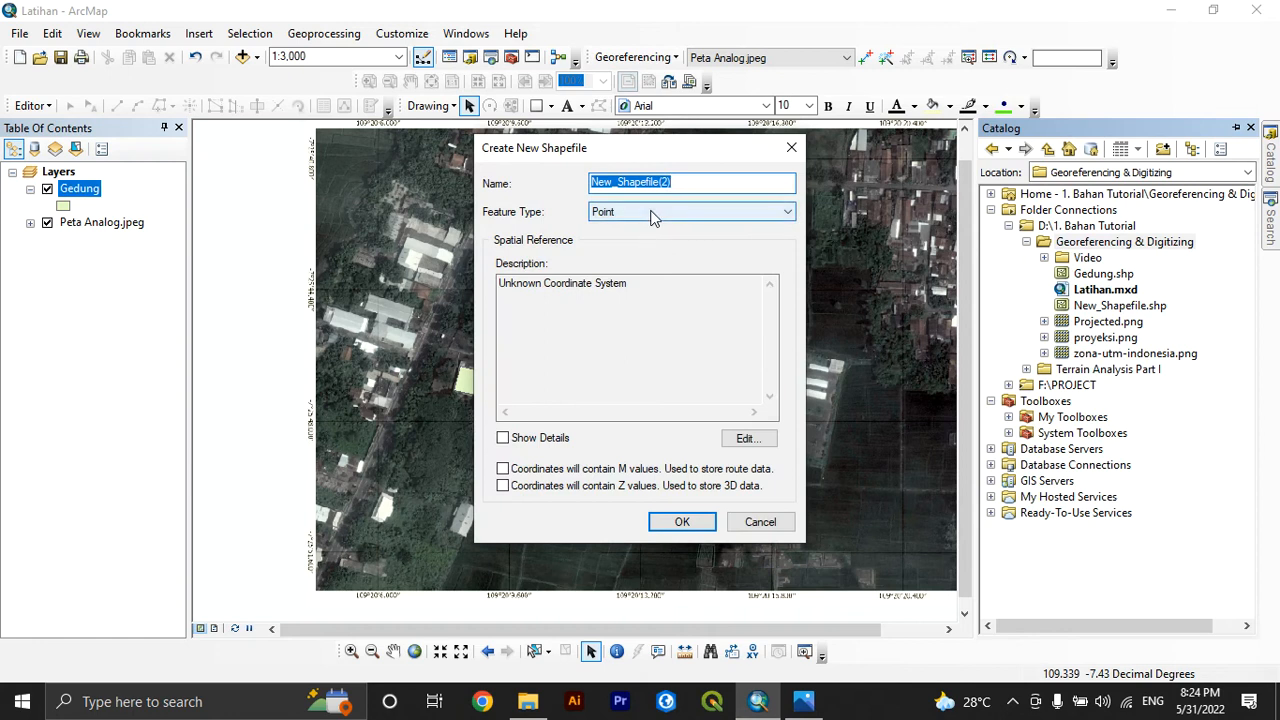
{"action": "type", "text": "a"}
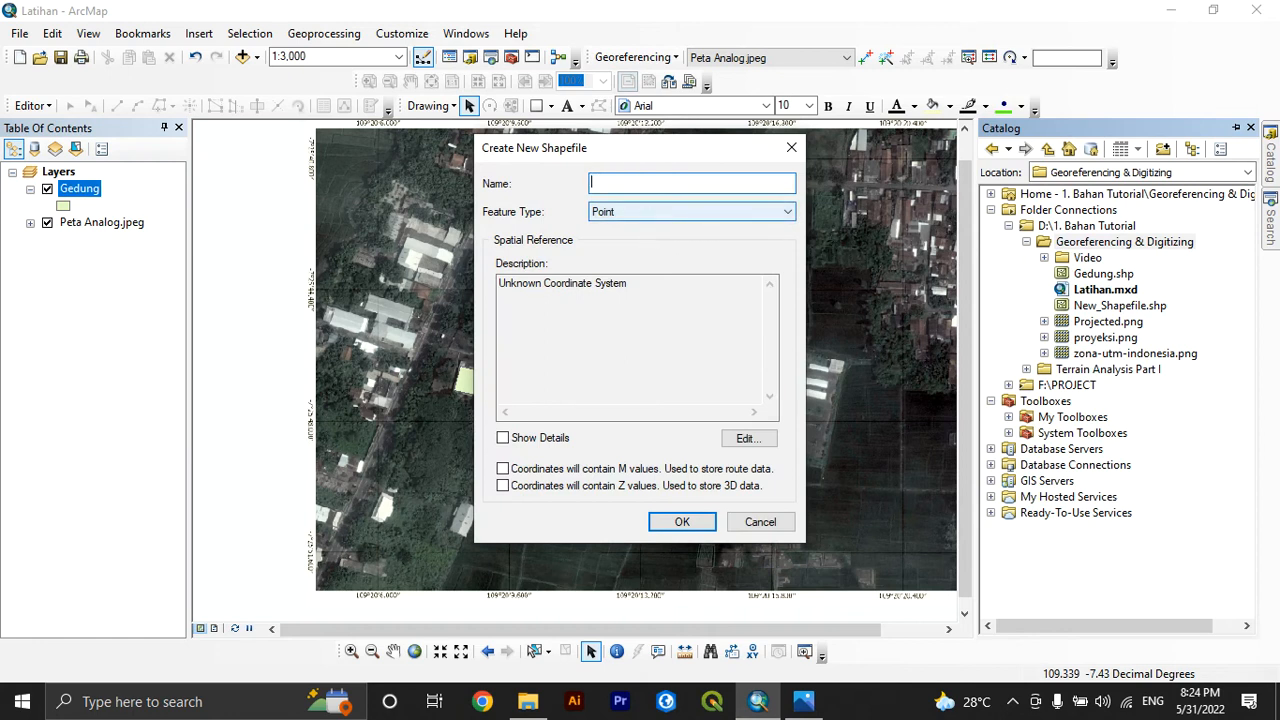
{"action": "type", "text": "AreaKomplek"}
{"action": "left_click", "coordinate": [692, 214]}
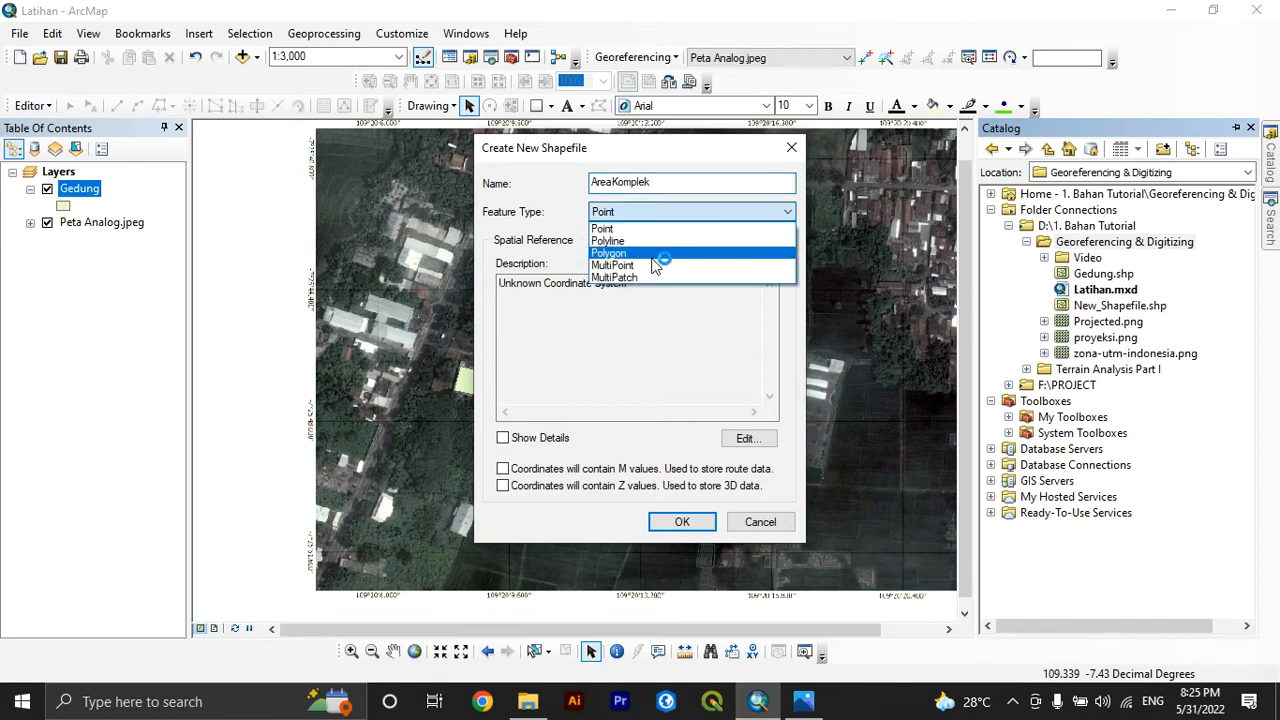
{"action": "left_click", "coordinate": [658, 250]}
Add WGS 1984 UTM Zone 49S to the favorites as the AreaKomplek coordinate system and create the shapefile
{"action": "left_click", "coordinate": [740, 438]}
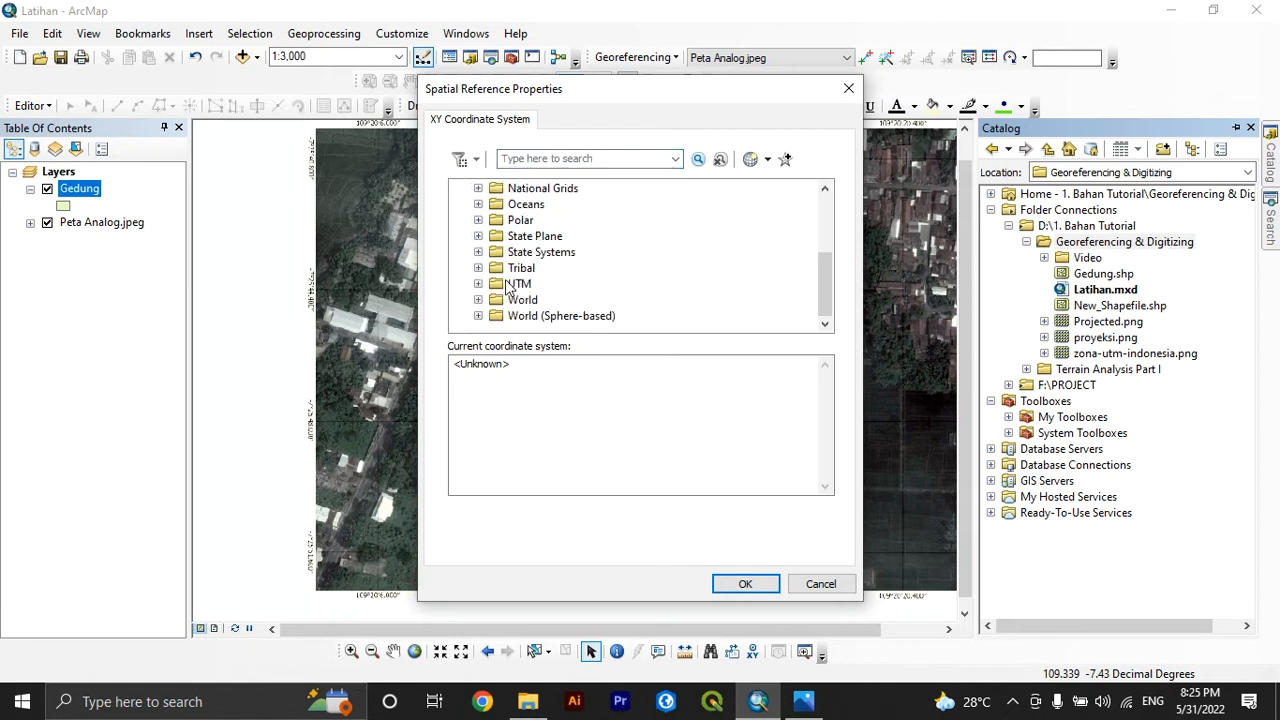
{"action": "left_click", "coordinate": [479, 281]}
{"action": "scroll", "coordinate": [500, 284], "scroll_direction": "down", "scroll_amount": 3}
{"action": "left_click", "coordinate": [496, 284]}
{"action": "scroll", "coordinate": [505, 285], "scroll_direction": "down", "scroll_amount": 1}
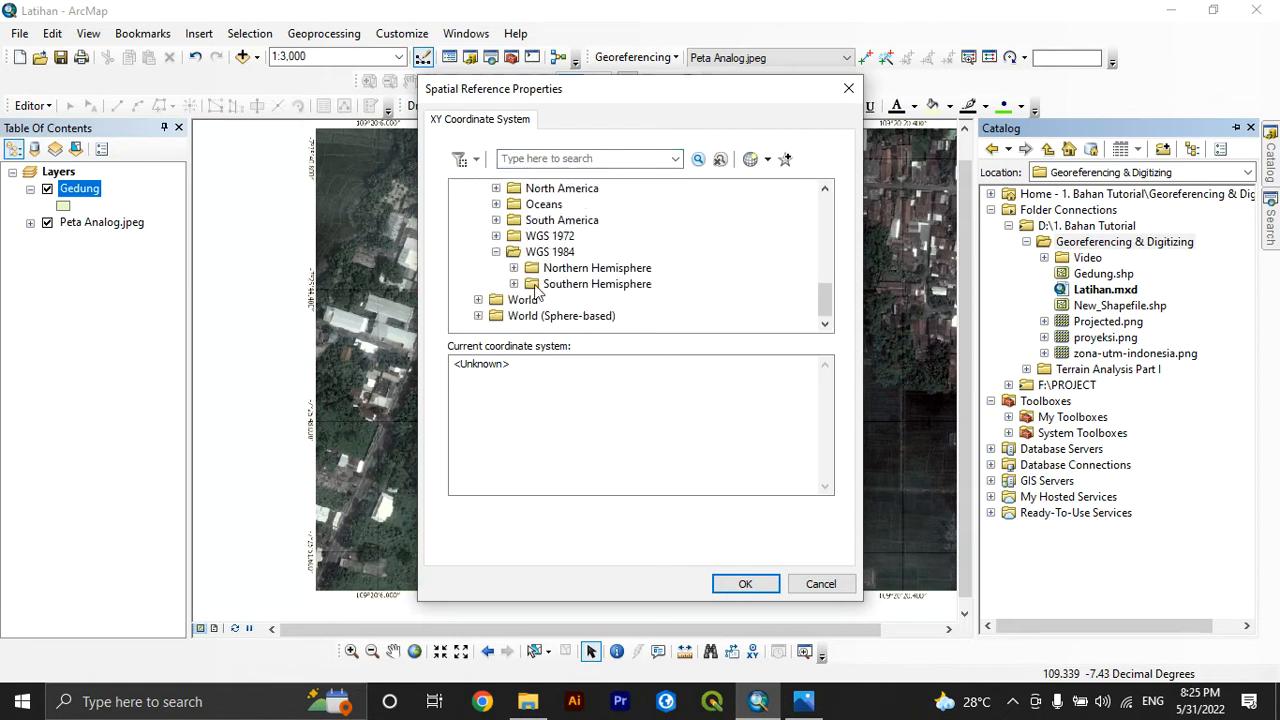
{"action": "left_click", "coordinate": [513, 284]}
{"action": "scroll", "coordinate": [560, 287], "scroll_direction": "down", "scroll_amount": 10}
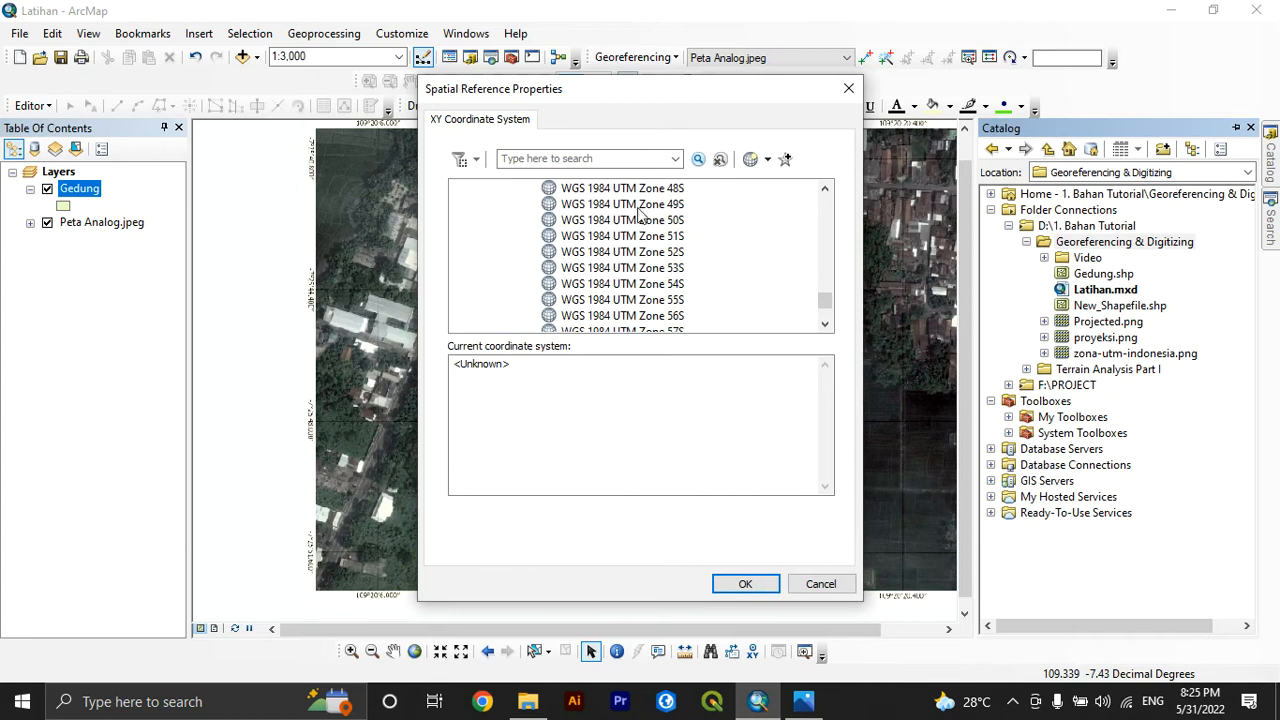
{"action": "right_click", "coordinate": [640, 208]}
{"action": "right_click", "coordinate": [628, 204]}
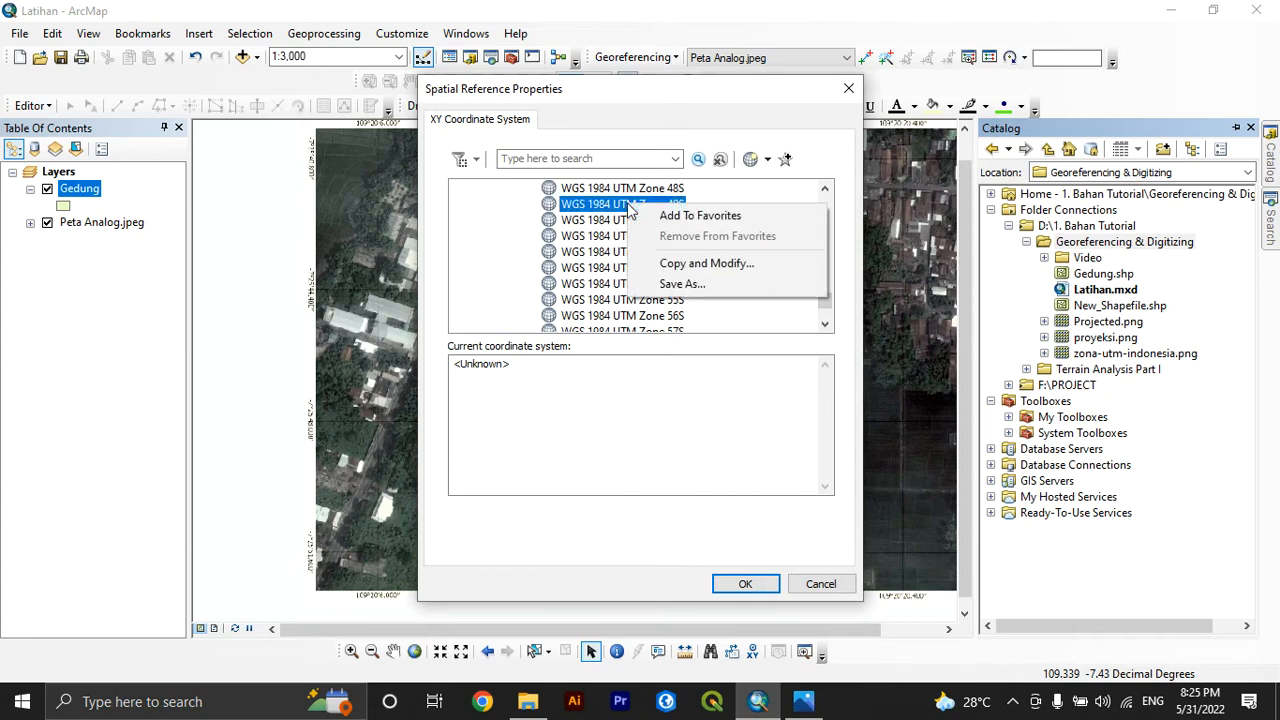
{"action": "left_click", "coordinate": [646, 218]}
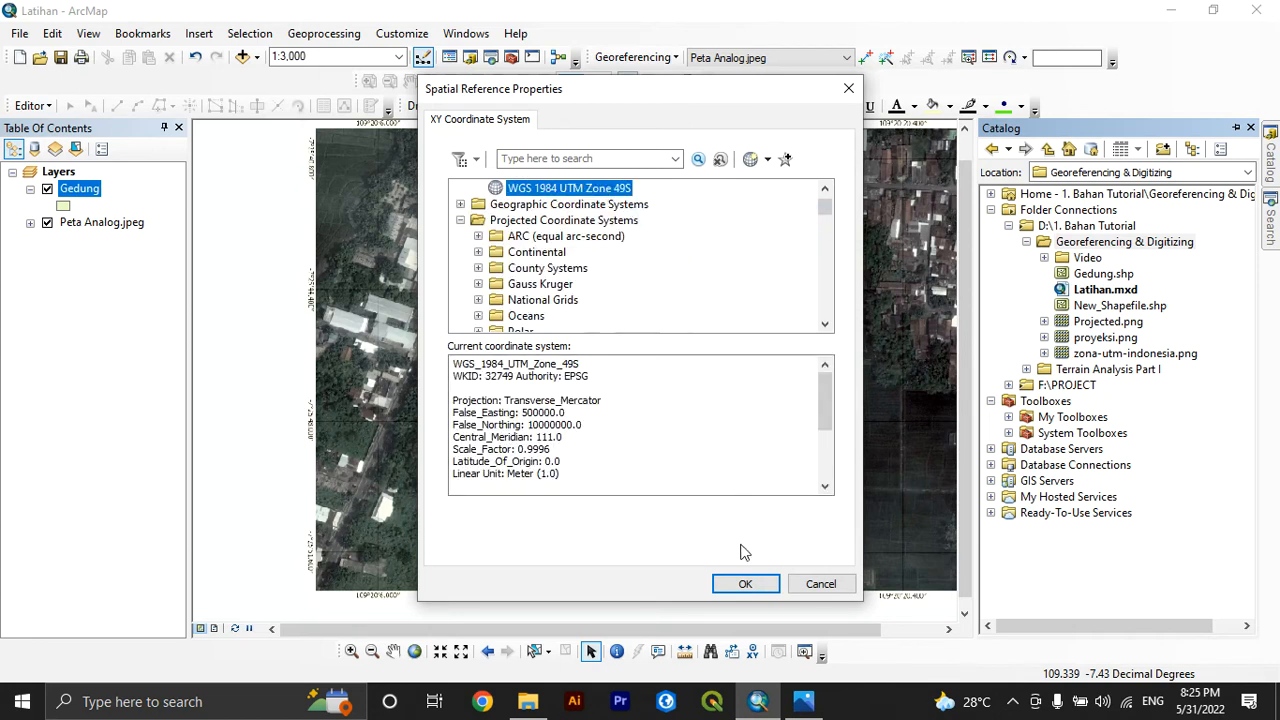
{"action": "left_click", "coordinate": [745, 583]}
{"action": "left_click", "coordinate": [680, 522]}
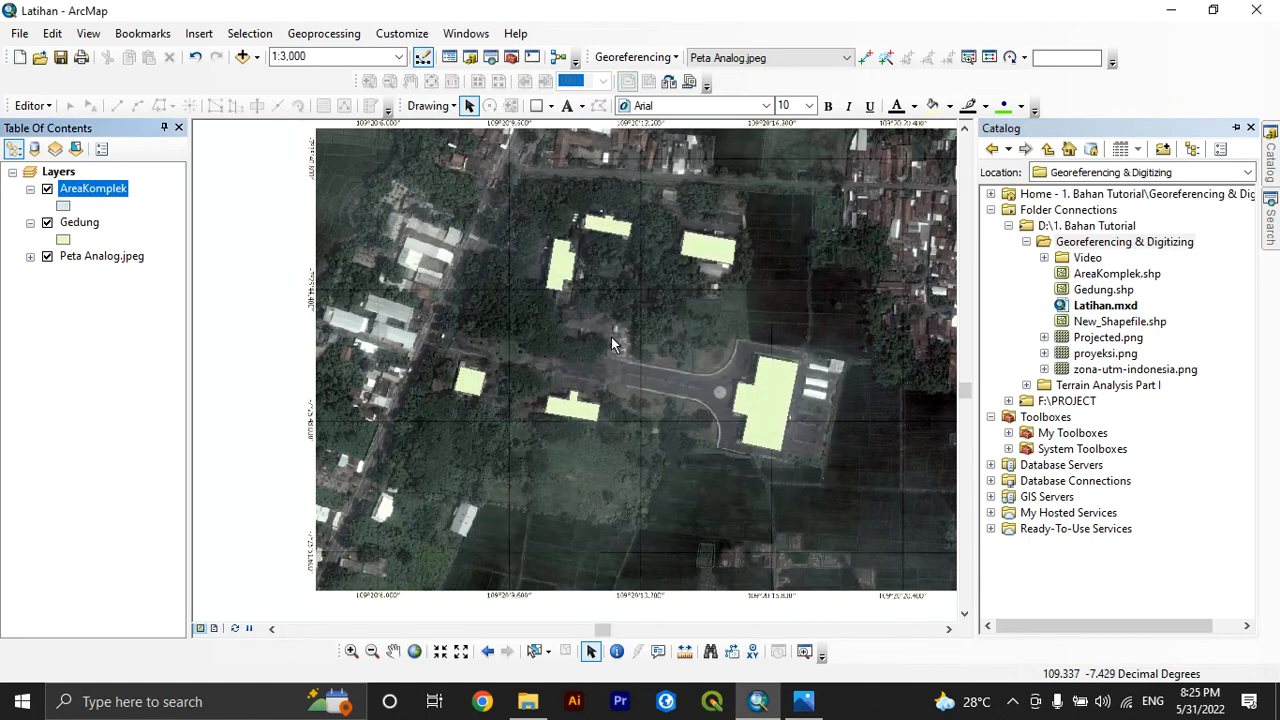
Start an edit session despite the spatial reference warnings and choose the AreaKomplek template for drawing
{"action": "left_click", "coordinate": [40, 106]}
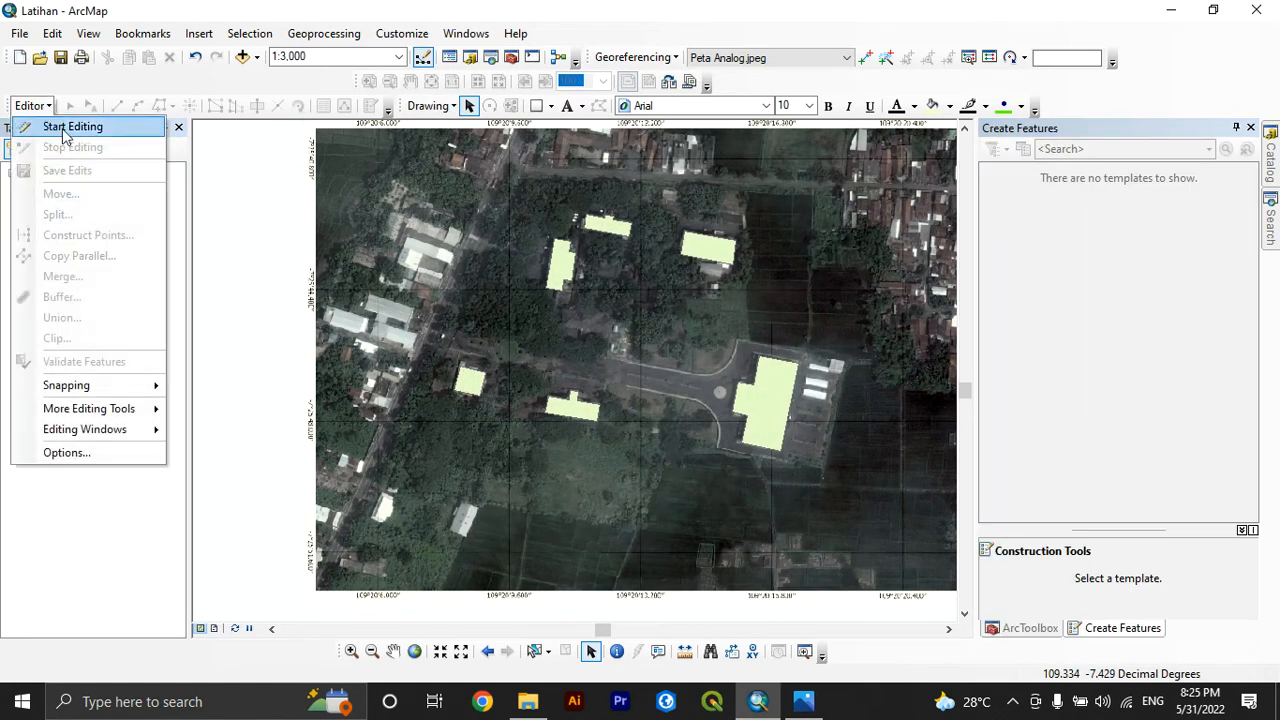
{"action": "left_click", "coordinate": [64, 127]}
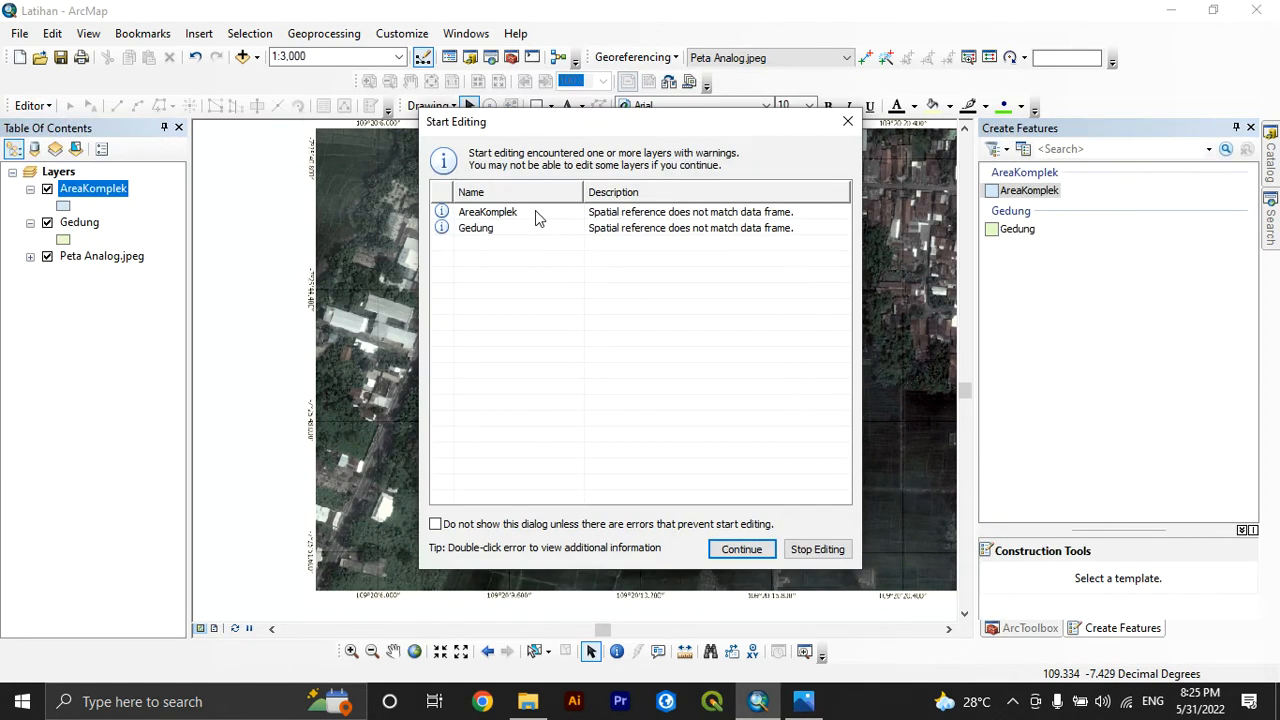
{"action": "left_click", "coordinate": [535, 211]}
{"action": "left_click", "coordinate": [741, 549]}
{"action": "left_click", "coordinate": [1029, 190]}
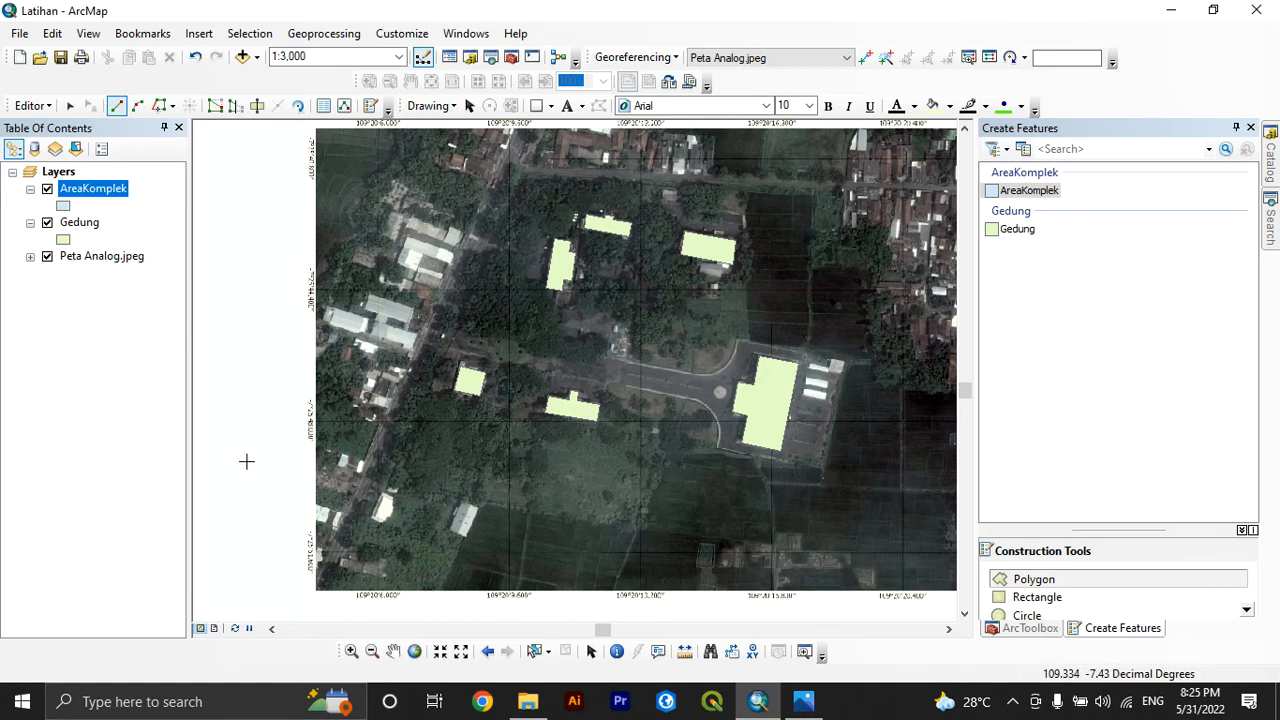
Start the AreaKomplek polygon at the complex's northwest corner beside the road and trace its northern edge and stepped northeastern boundary
{"action": "scroll", "coordinate": [525, 162], "scroll_direction": "down", "scroll_amount": 3}
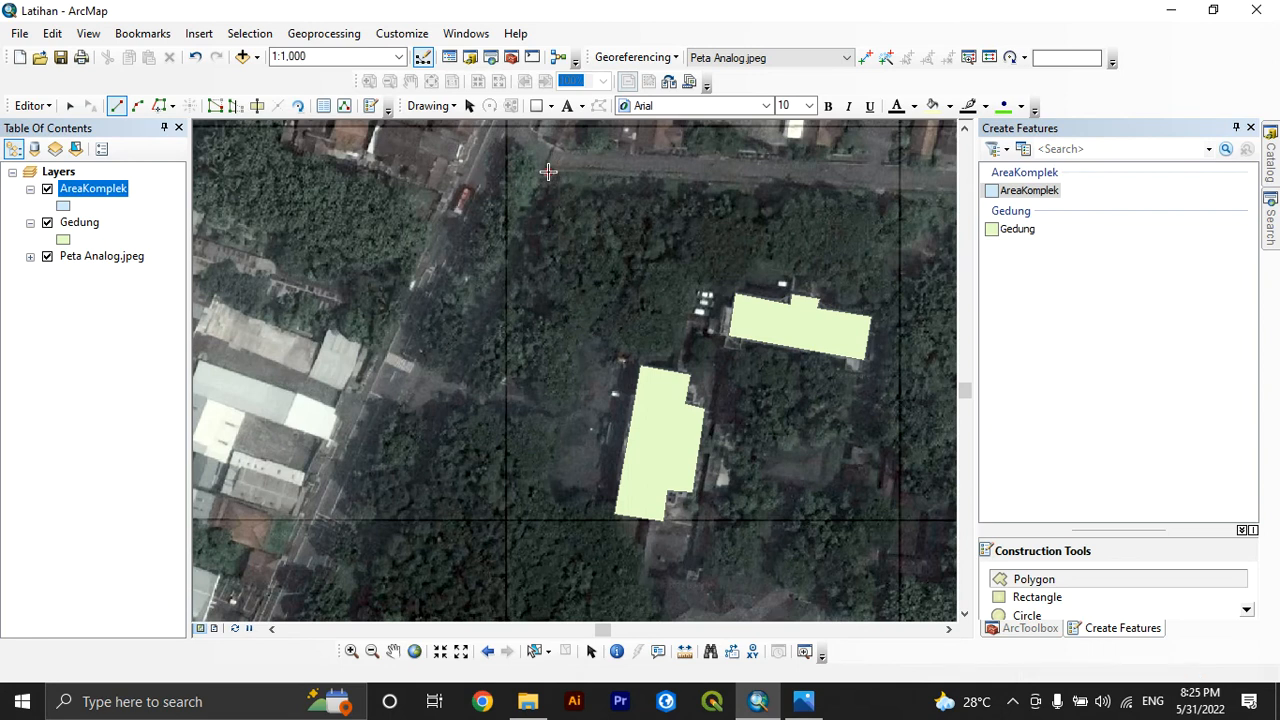
{"action": "left_click", "coordinate": [549, 172]}
{"action": "scroll", "coordinate": [508, 291], "scroll_direction": "up", "scroll_amount": 1}
{"action": "scroll", "coordinate": [667, 248], "scroll_direction": "up", "scroll_amount": 1}
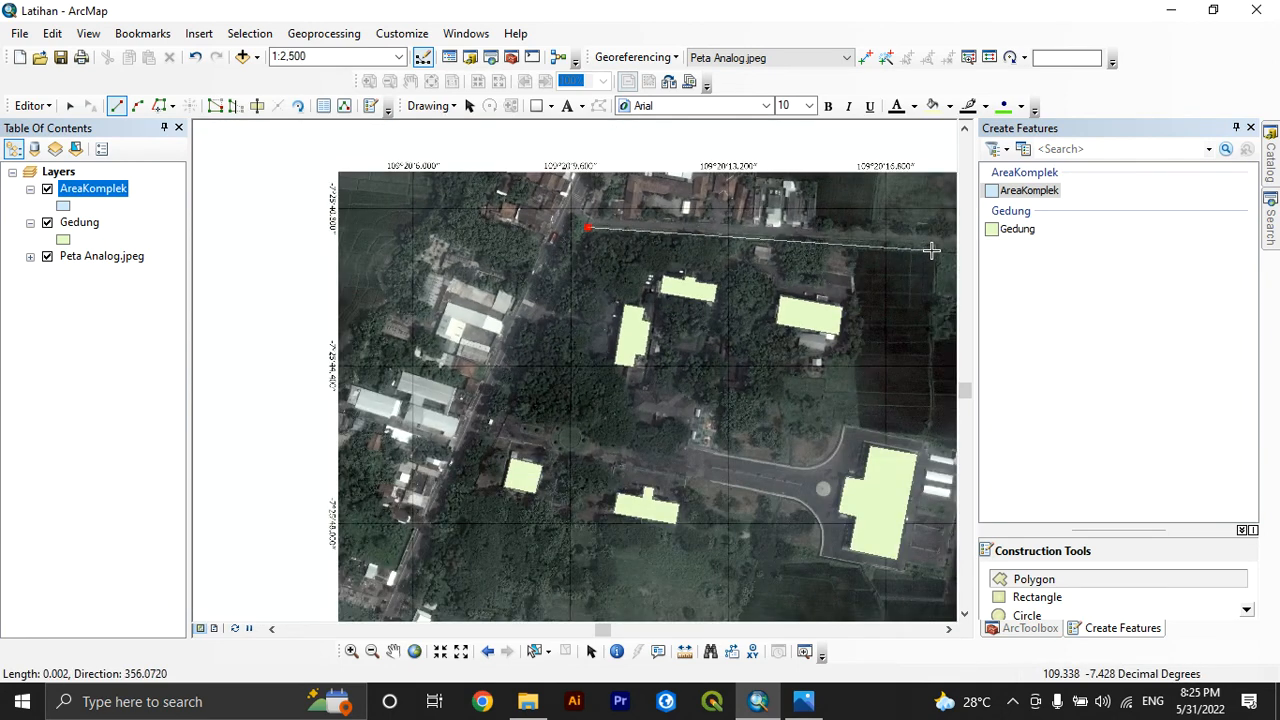
{"action": "scroll", "coordinate": [690, 272], "scroll_direction": "up", "scroll_amount": 1}
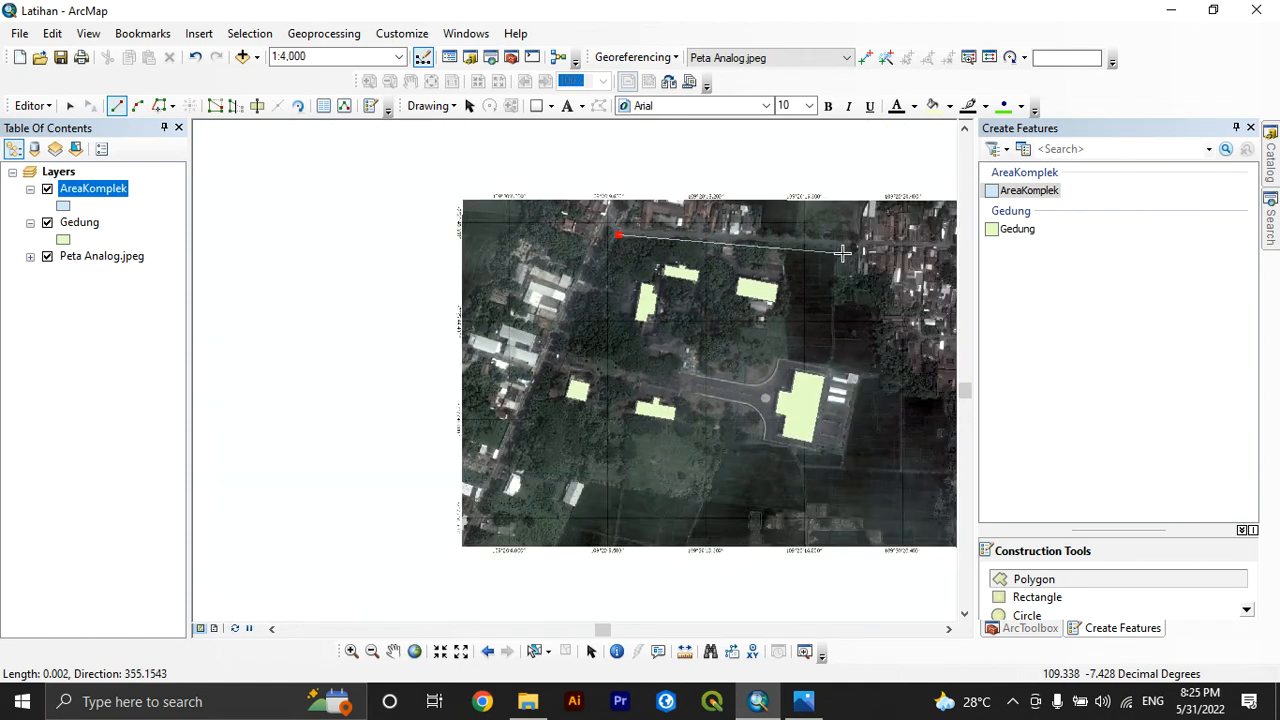
{"action": "left_click", "coordinate": [836, 252]}
{"action": "left_click", "coordinate": [831, 304]}
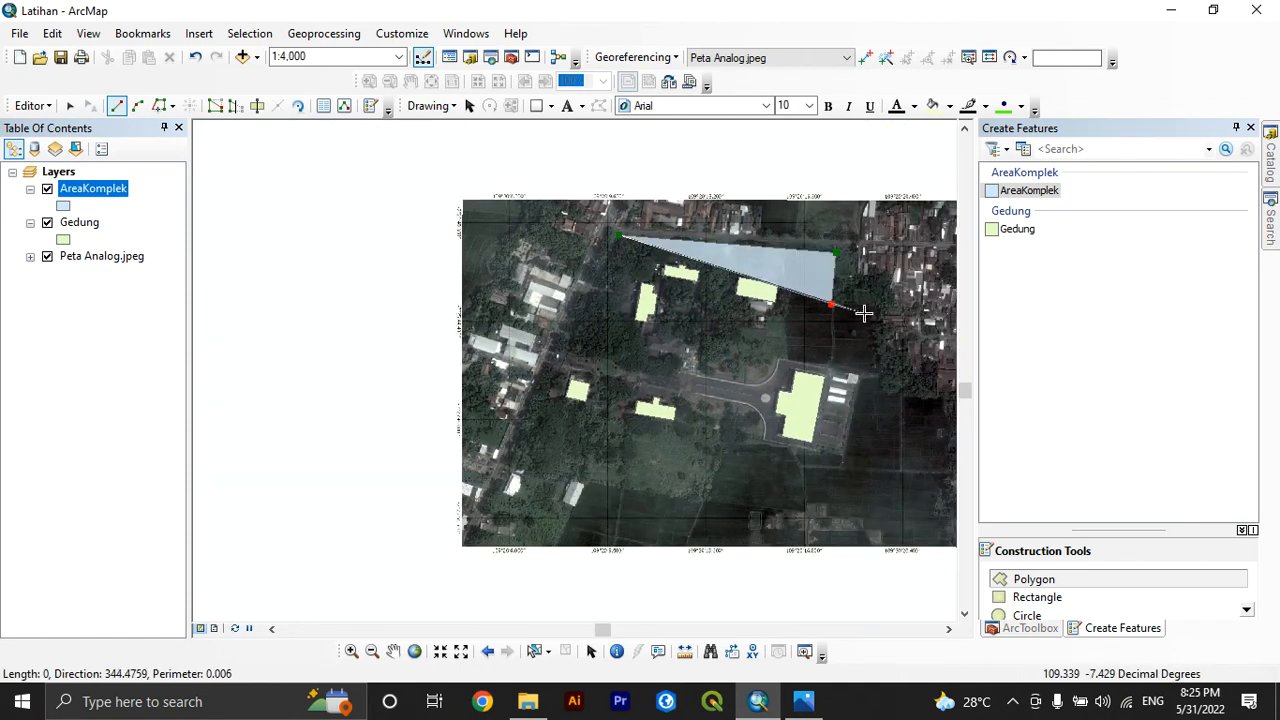
{"action": "left_click", "coordinate": [877, 307]}
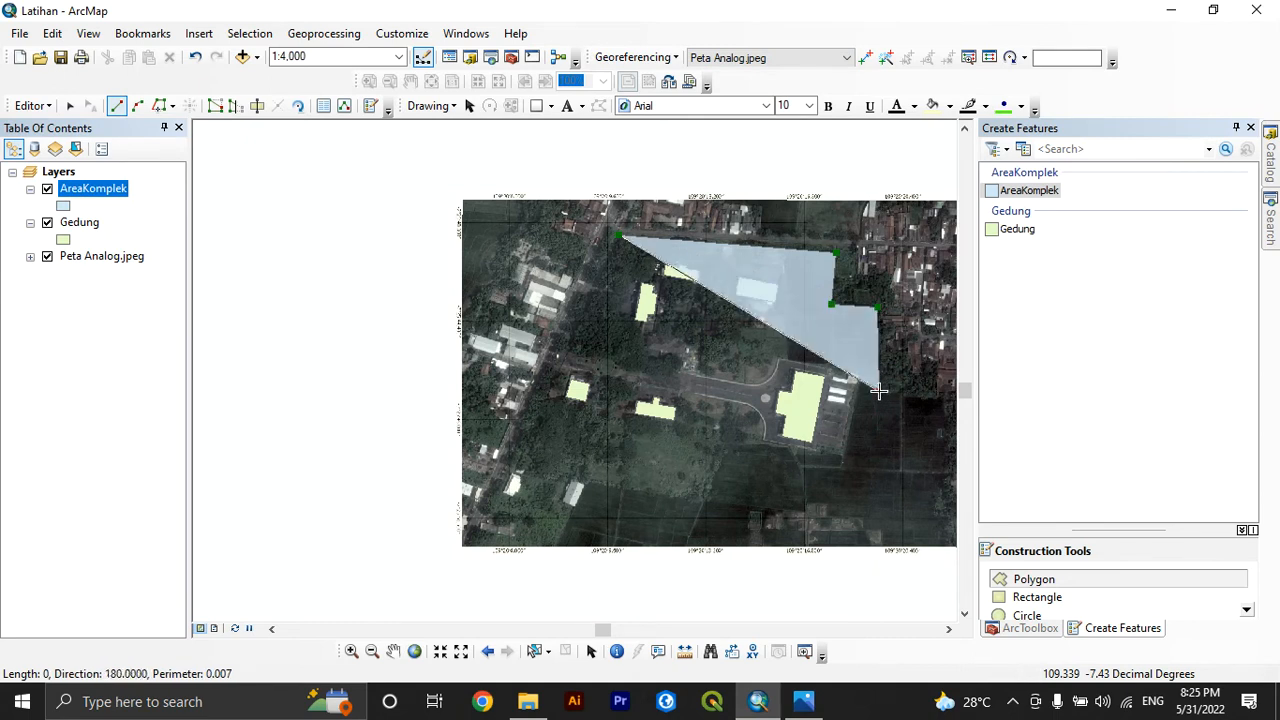
{"action": "scroll", "coordinate": [790, 326], "scroll_direction": "up", "scroll_amount": 1}
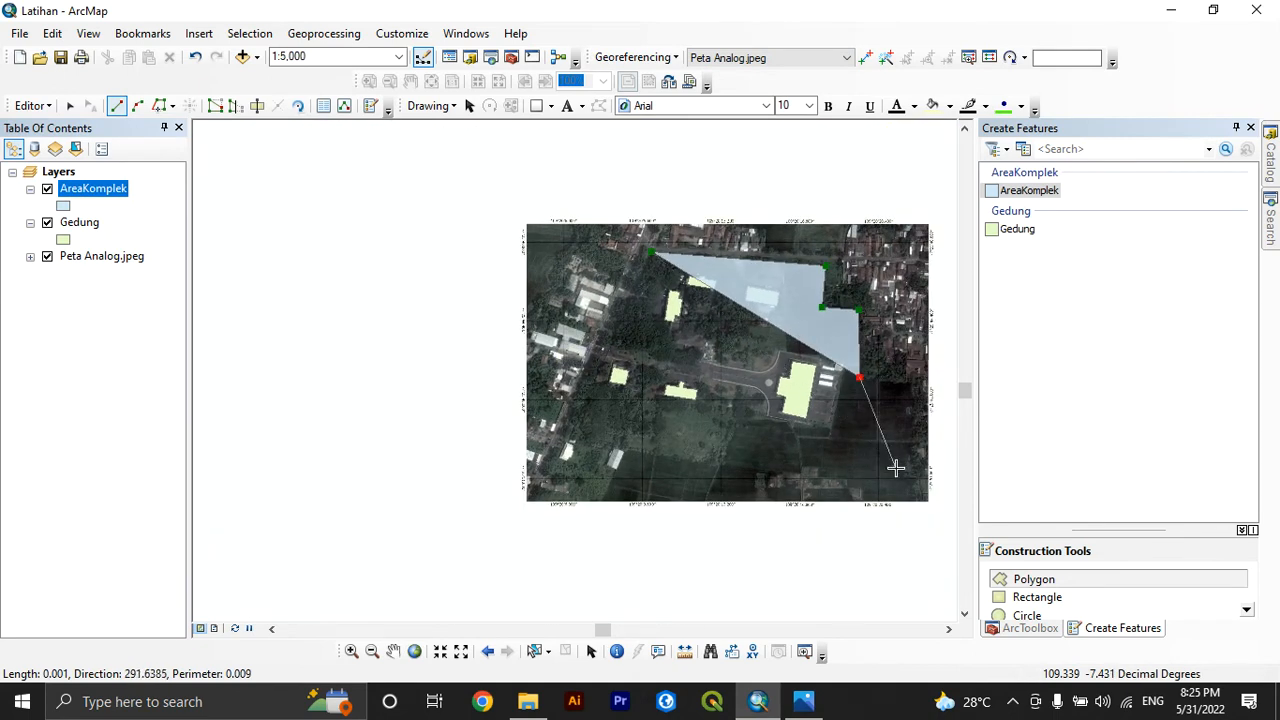
{"action": "left_click", "coordinate": [858, 377]}
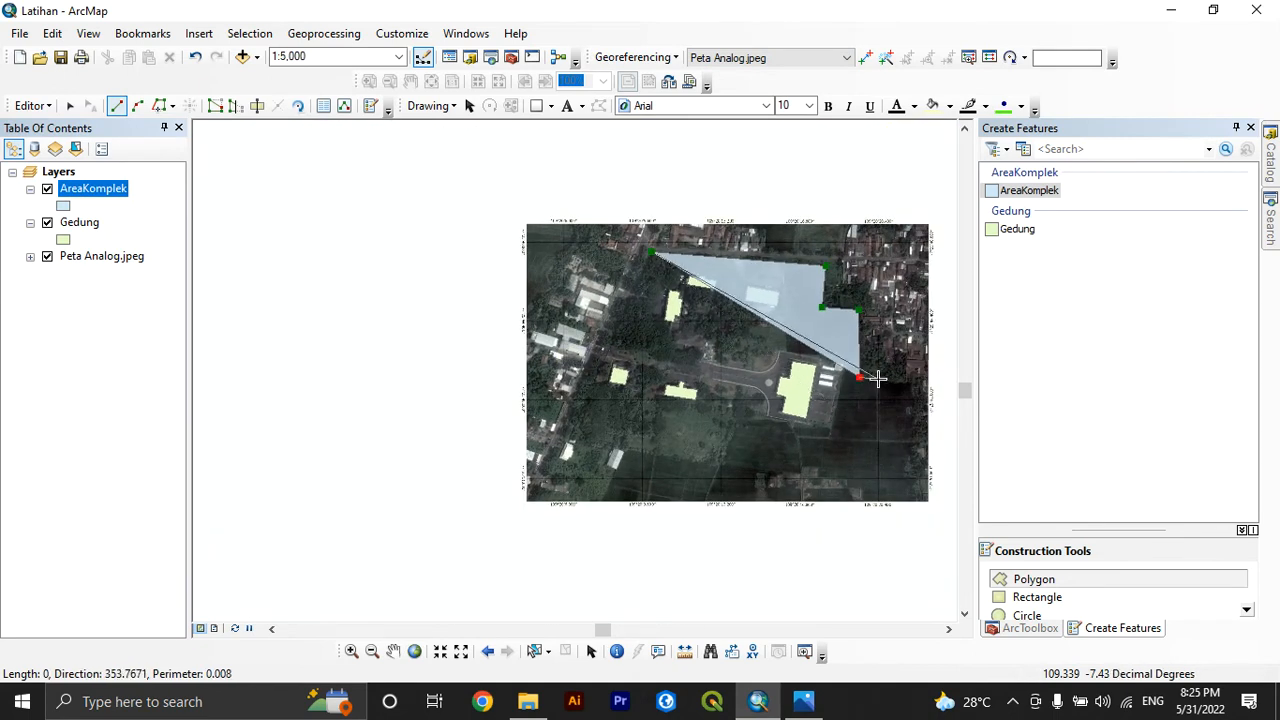
Trace the complex's remaining eastern and southern boundary to the southwest corner by the road and finish the AreaKomplek sketch
{"action": "left_click", "coordinate": [878, 379]}
{"action": "left_click", "coordinate": [877, 443]}
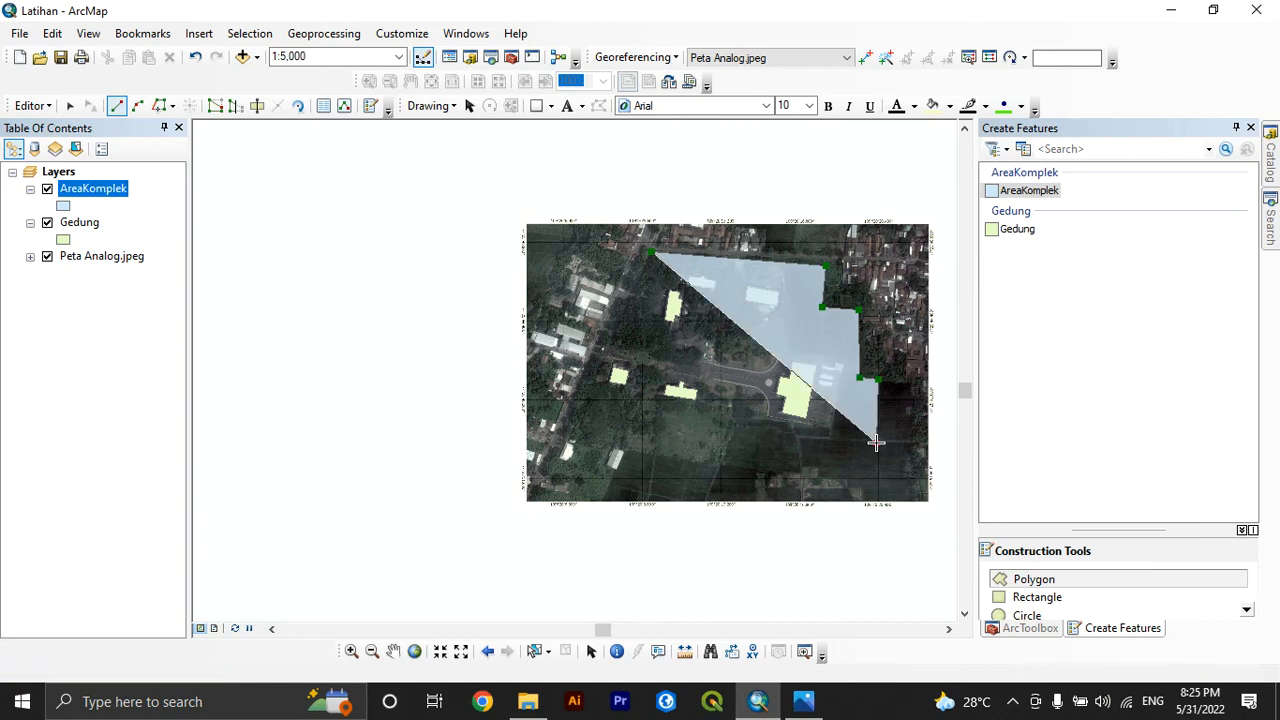
{"action": "key", "text": "F2"}
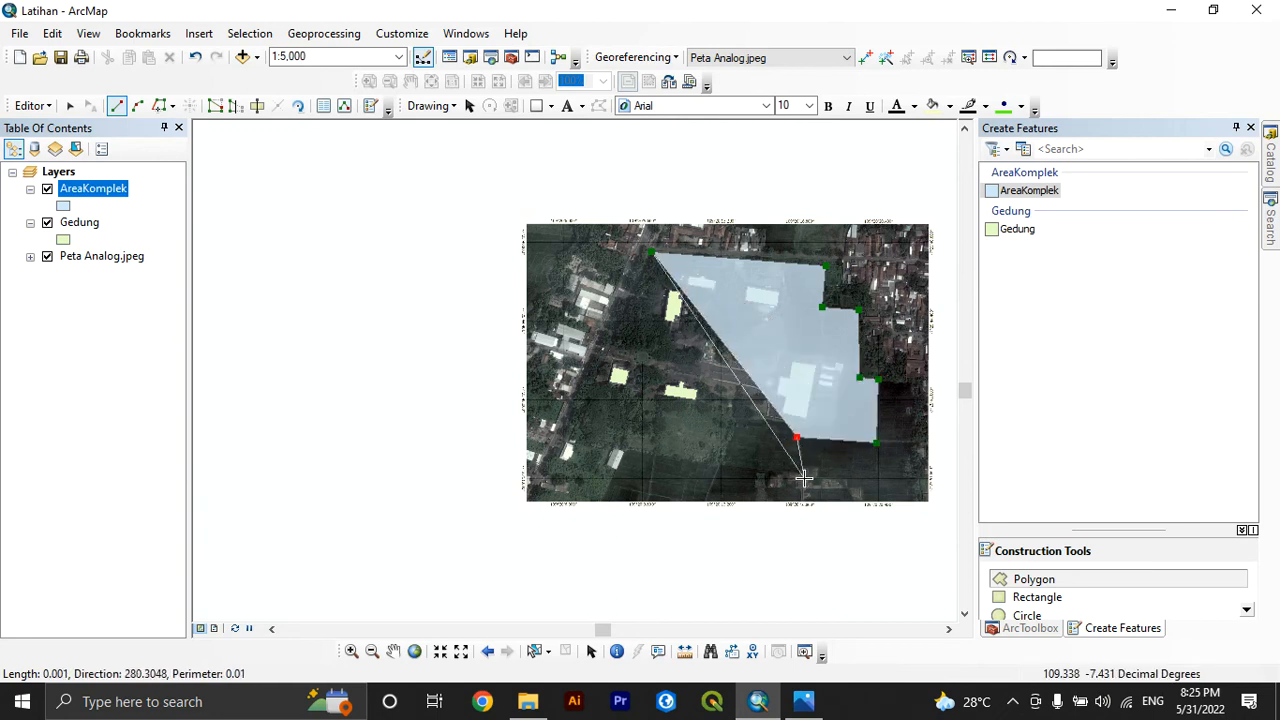
{"action": "left_click", "coordinate": [800, 474]}
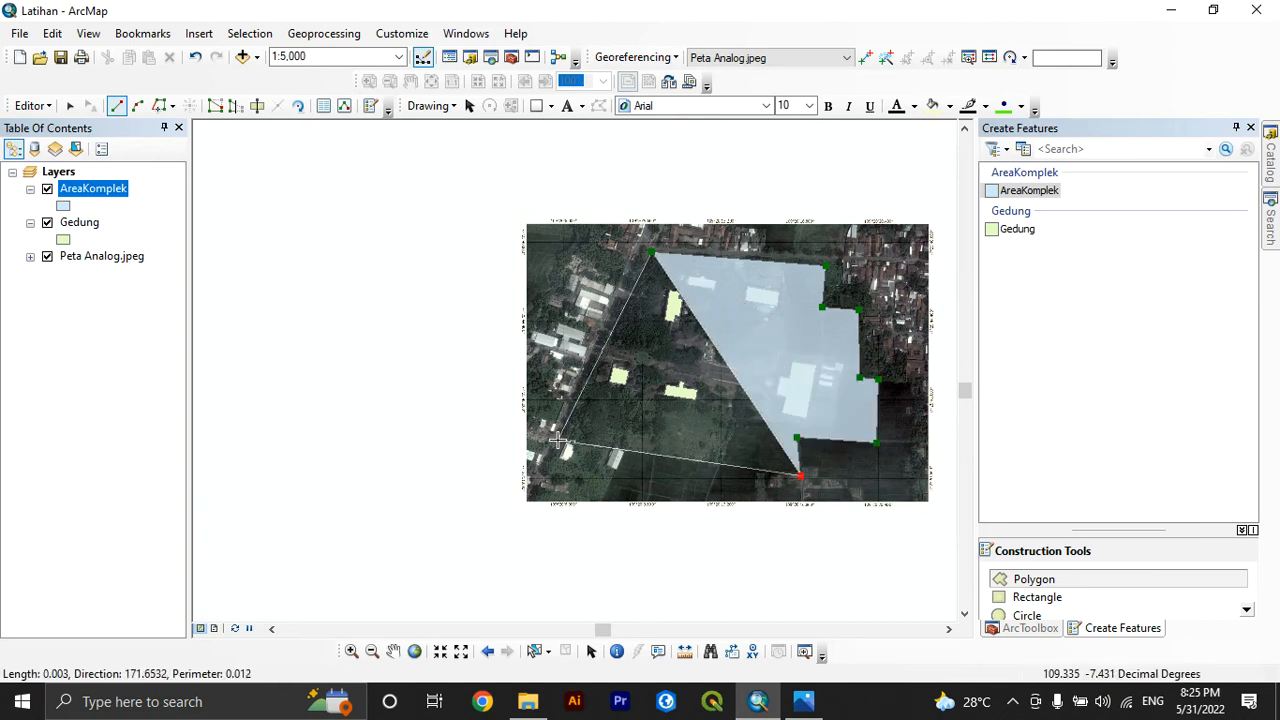
{"action": "scroll", "coordinate": [562, 441], "scroll_direction": "down", "scroll_amount": 3}
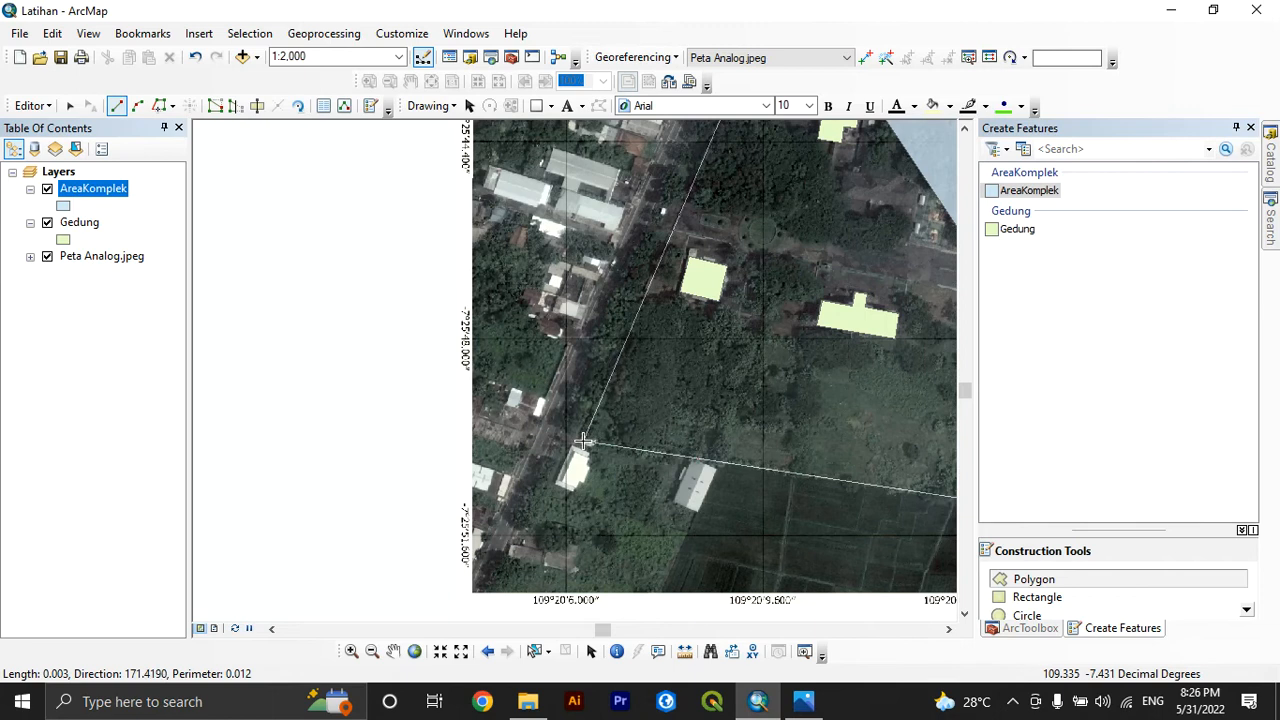
{"action": "double_click", "coordinate": [582, 441]}
{"action": "right_click", "coordinate": [582, 441]}
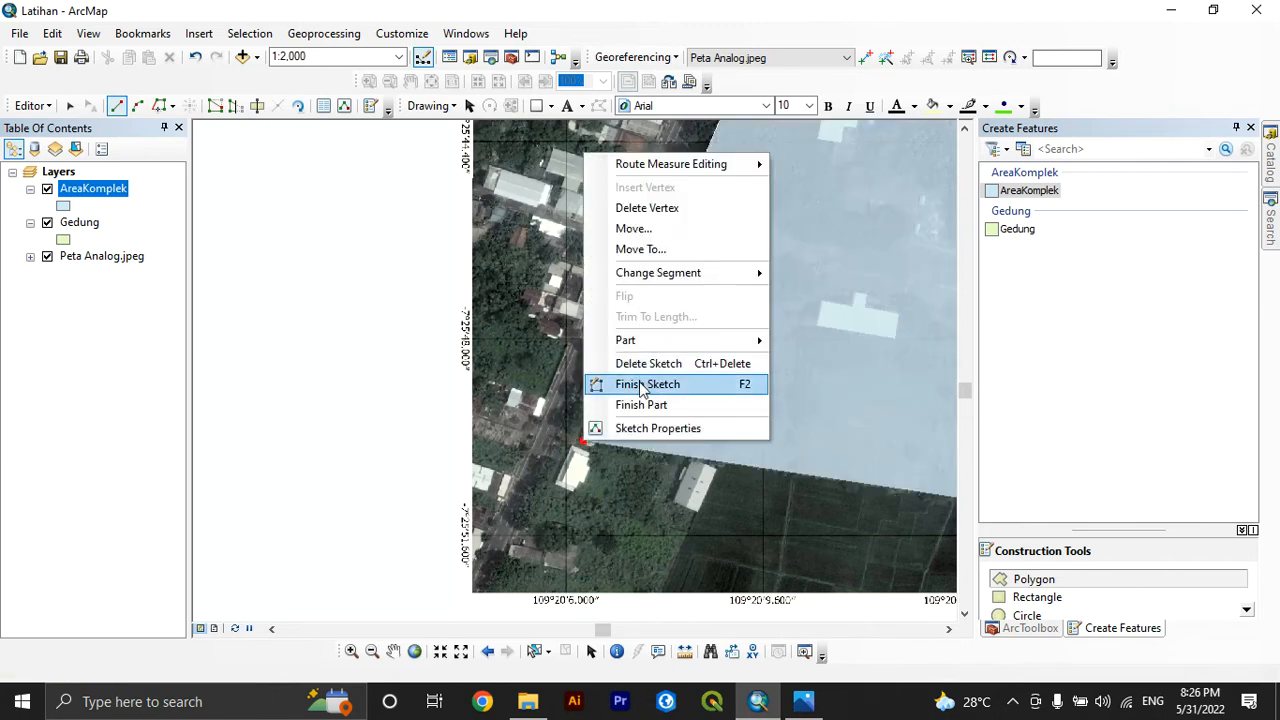
{"action": "left_click", "coordinate": [640, 383]}
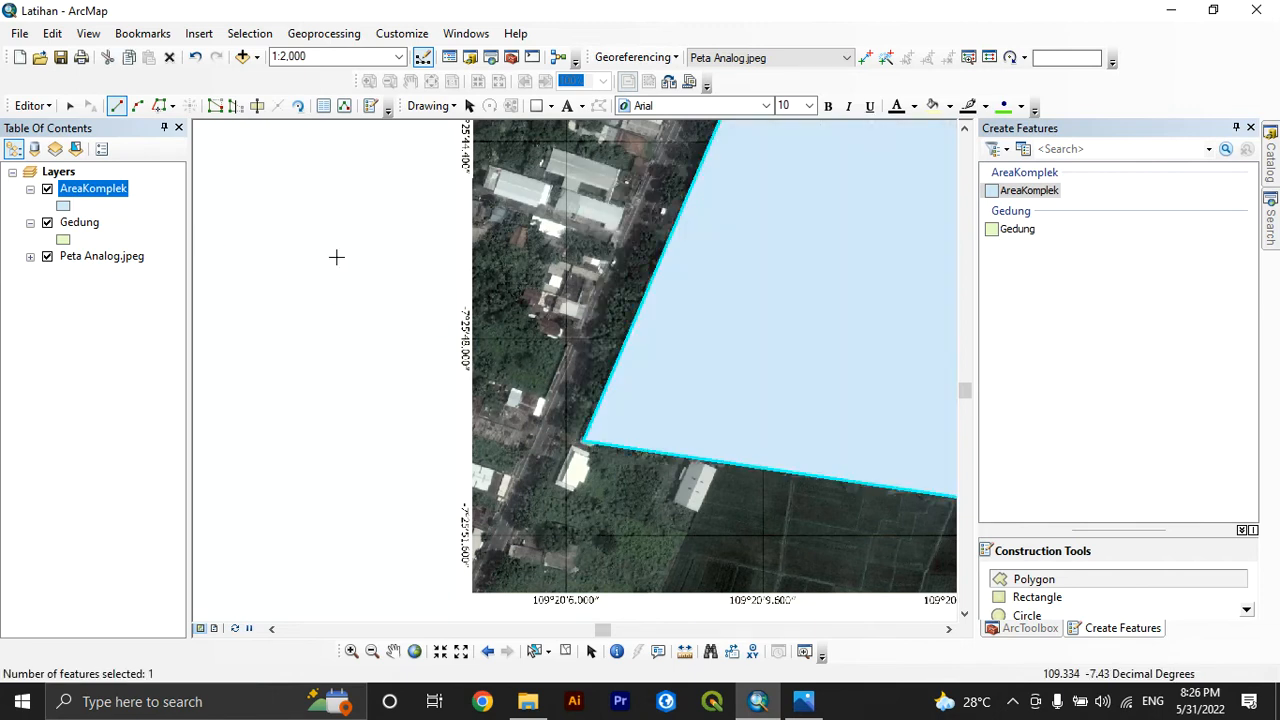
Symbolize the AreaKomplek layer with no fill color and a yellow outline of width 2
{"action": "scroll", "coordinate": [598, 303], "scroll_direction": "up", "scroll_amount": 3}
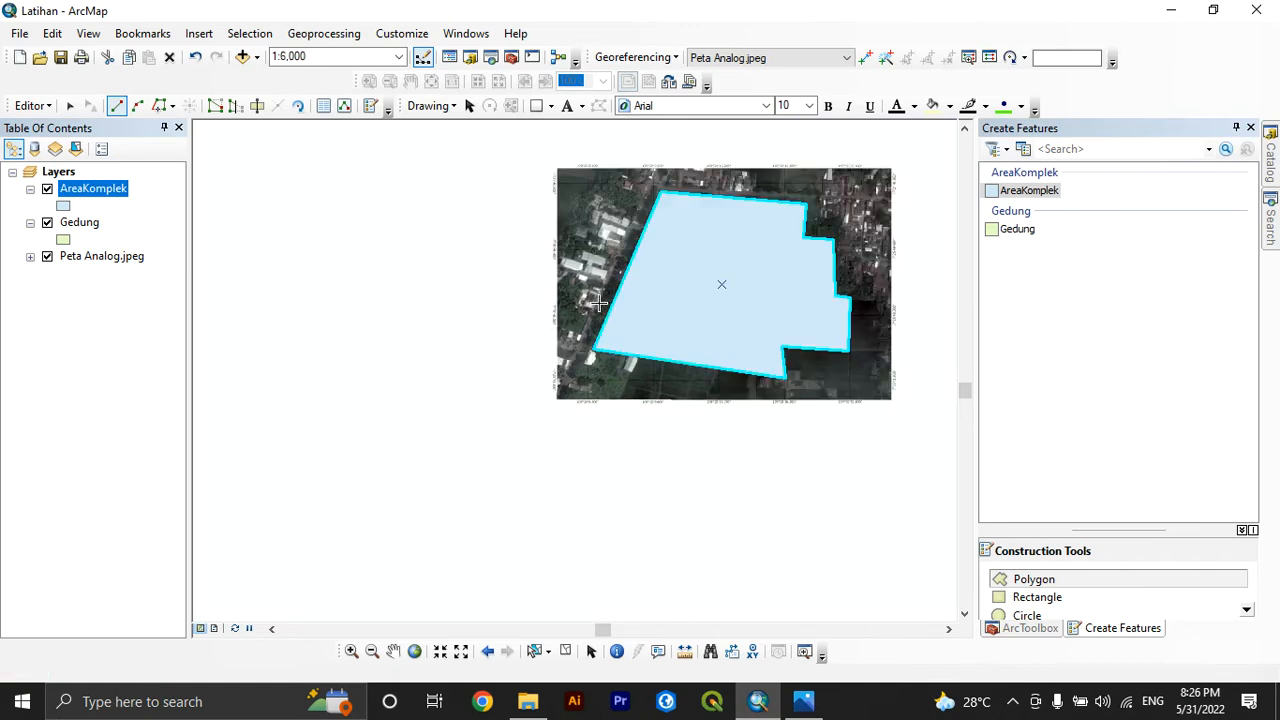
{"action": "right_click", "coordinate": [85, 195]}
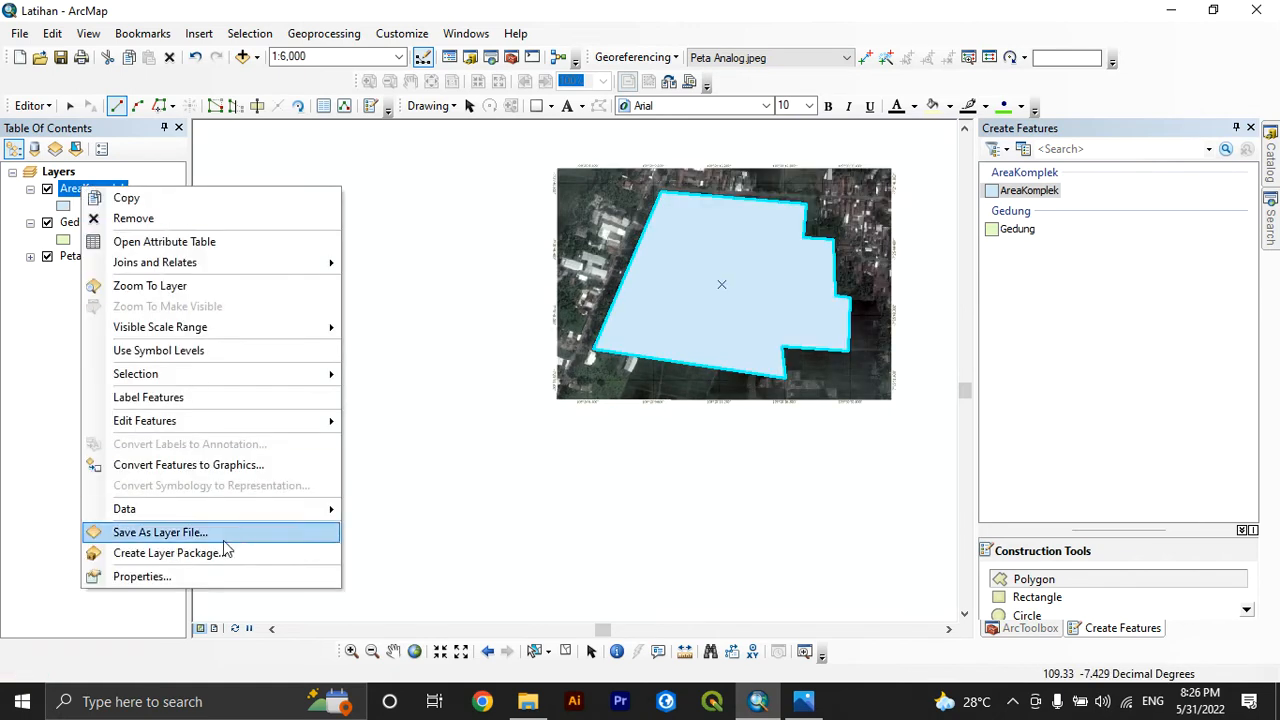
{"action": "left_click", "coordinate": [196, 576]}
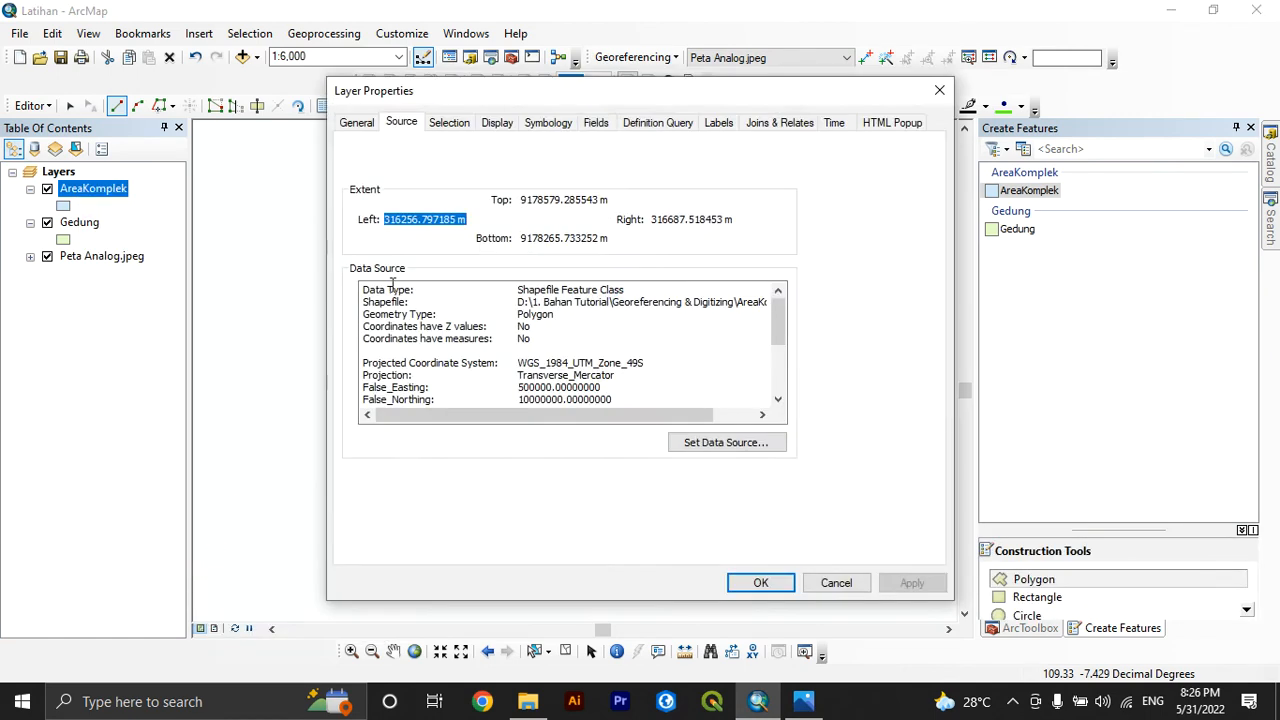
{"action": "left_click", "coordinate": [550, 122]}
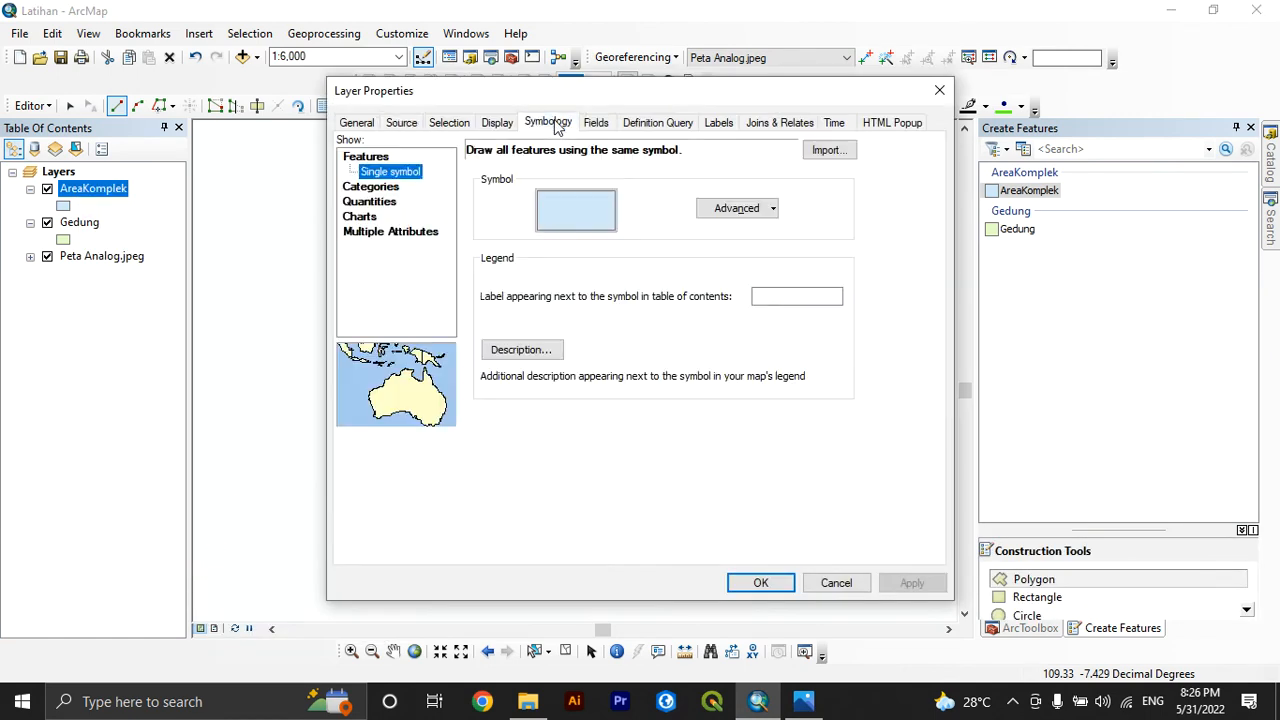
{"action": "left_click", "coordinate": [560, 216]}
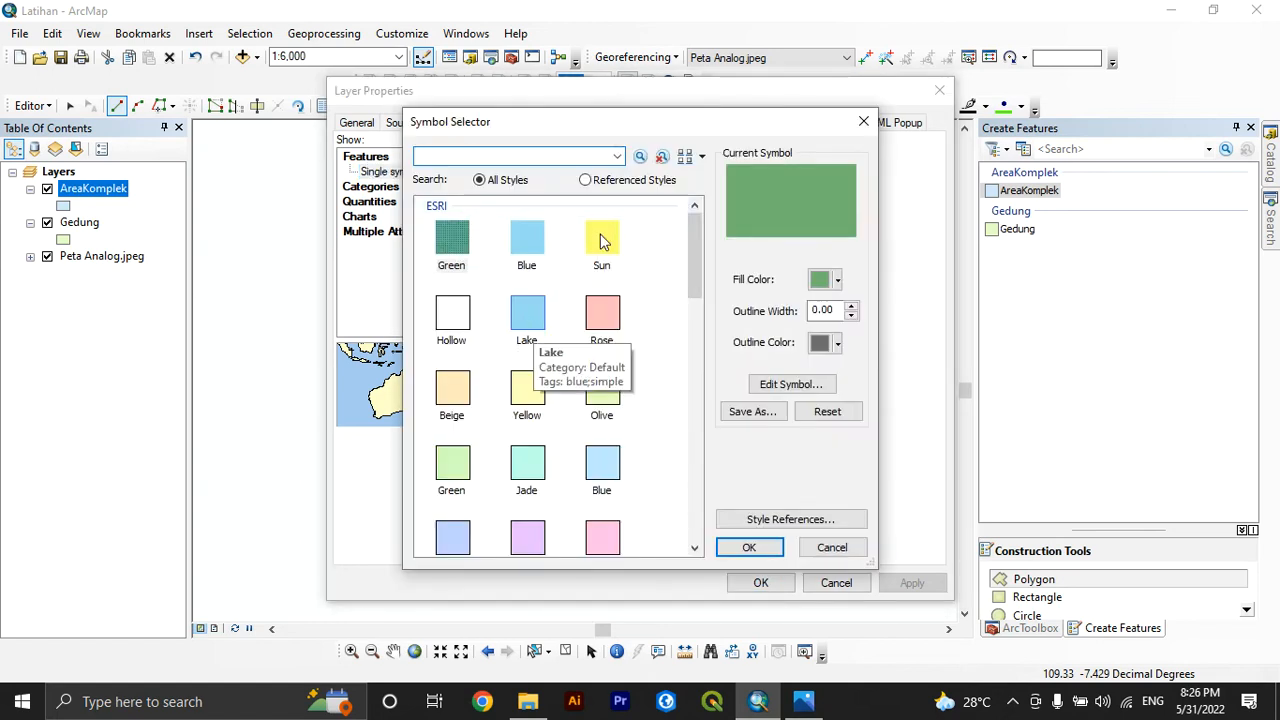
{"action": "left_click", "coordinate": [824, 280]}
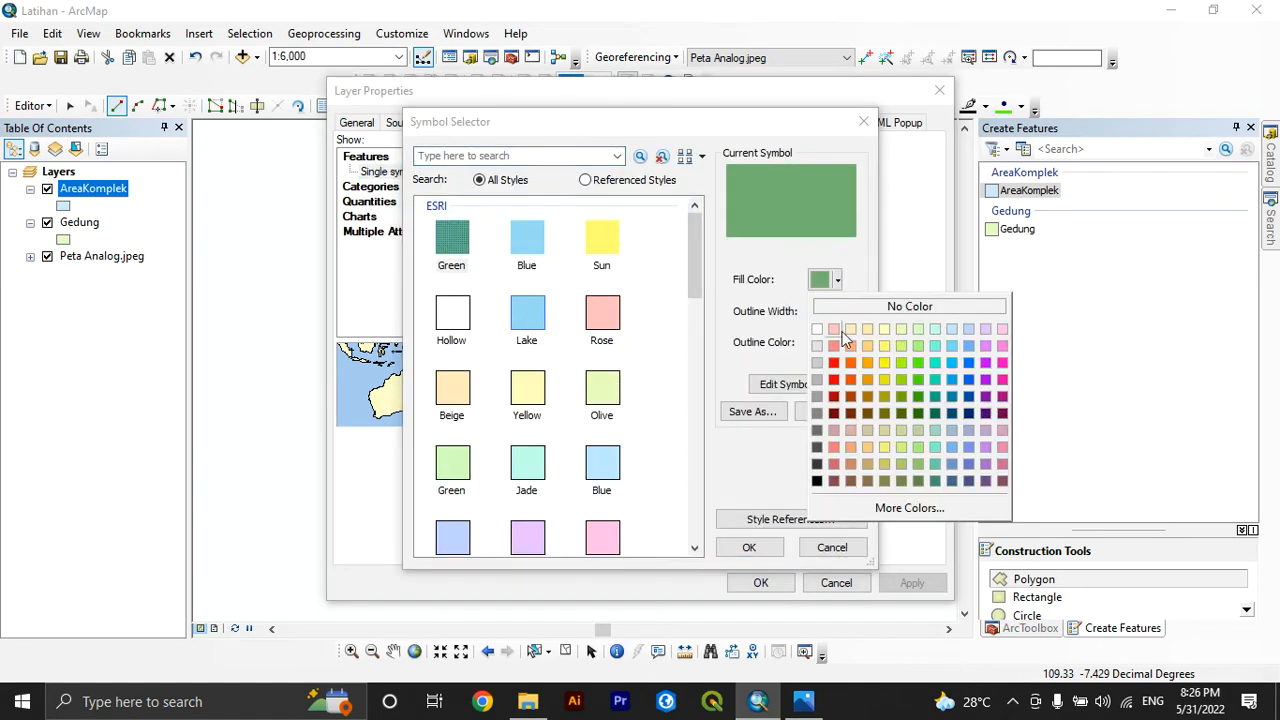
{"action": "left_click", "coordinate": [843, 310]}
{"action": "left_click", "coordinate": [836, 343]}
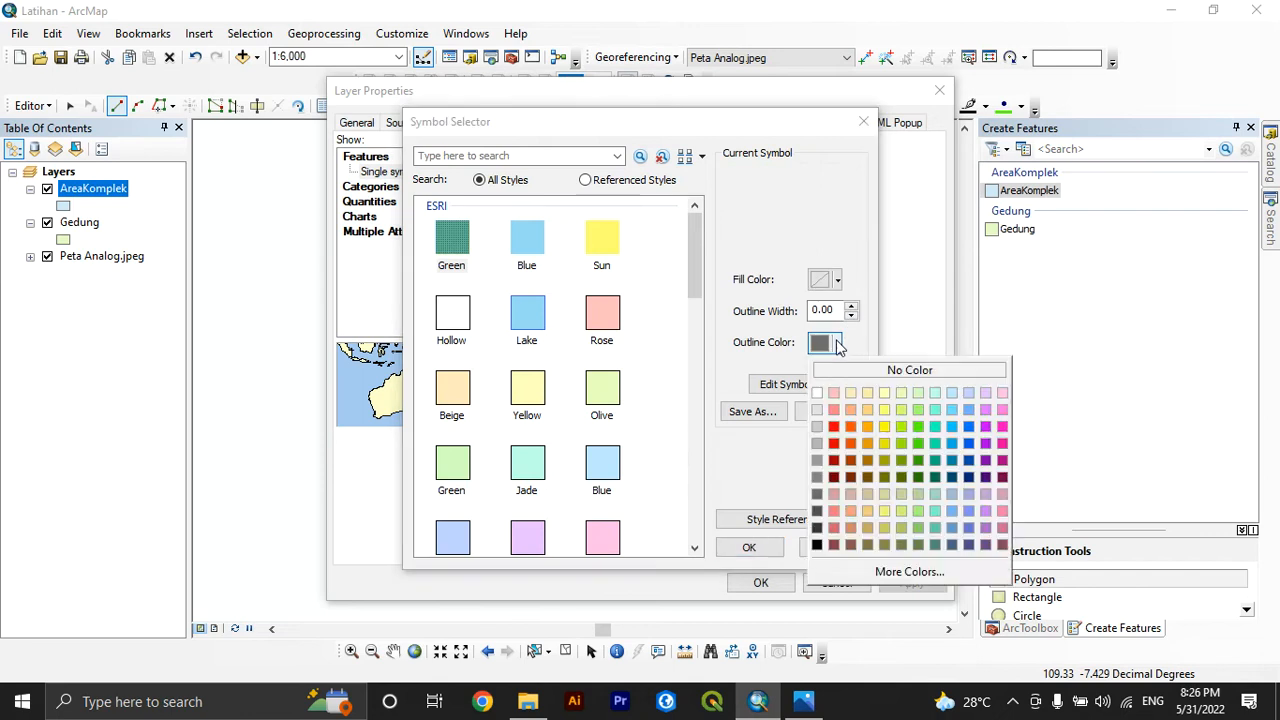
{"action": "left_click", "coordinate": [884, 427]}
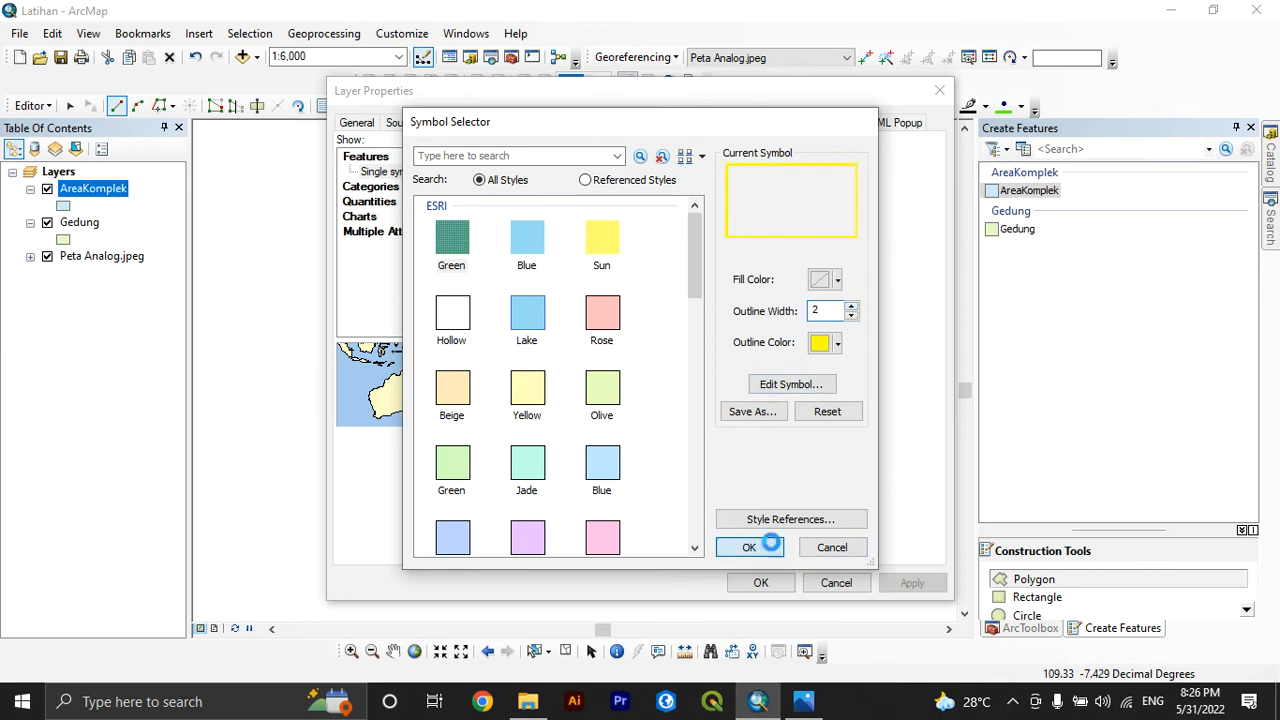
{"action": "left_click", "coordinate": [749, 547]}
{"action": "left_click", "coordinate": [760, 583]}
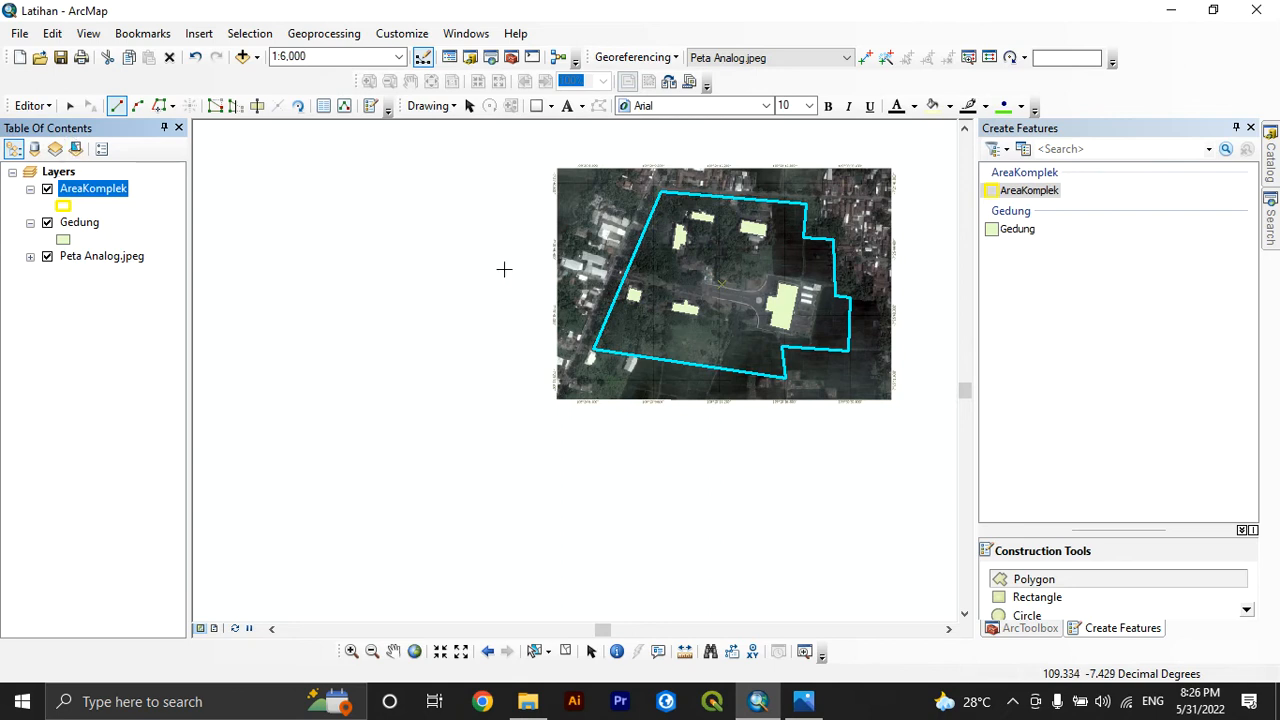
Clear the AreaKomplek feature selection from the layer's attribute table and close the table
{"action": "scroll", "coordinate": [651, 343], "scroll_direction": "up", "scroll_amount": 1}
{"action": "scroll", "coordinate": [652, 342], "scroll_direction": "down", "scroll_amount": 2}
{"action": "scroll", "coordinate": [549, 476], "scroll_direction": "down", "scroll_amount": 1}
{"action": "scroll", "coordinate": [550, 475], "scroll_direction": "up", "scroll_amount": 2}
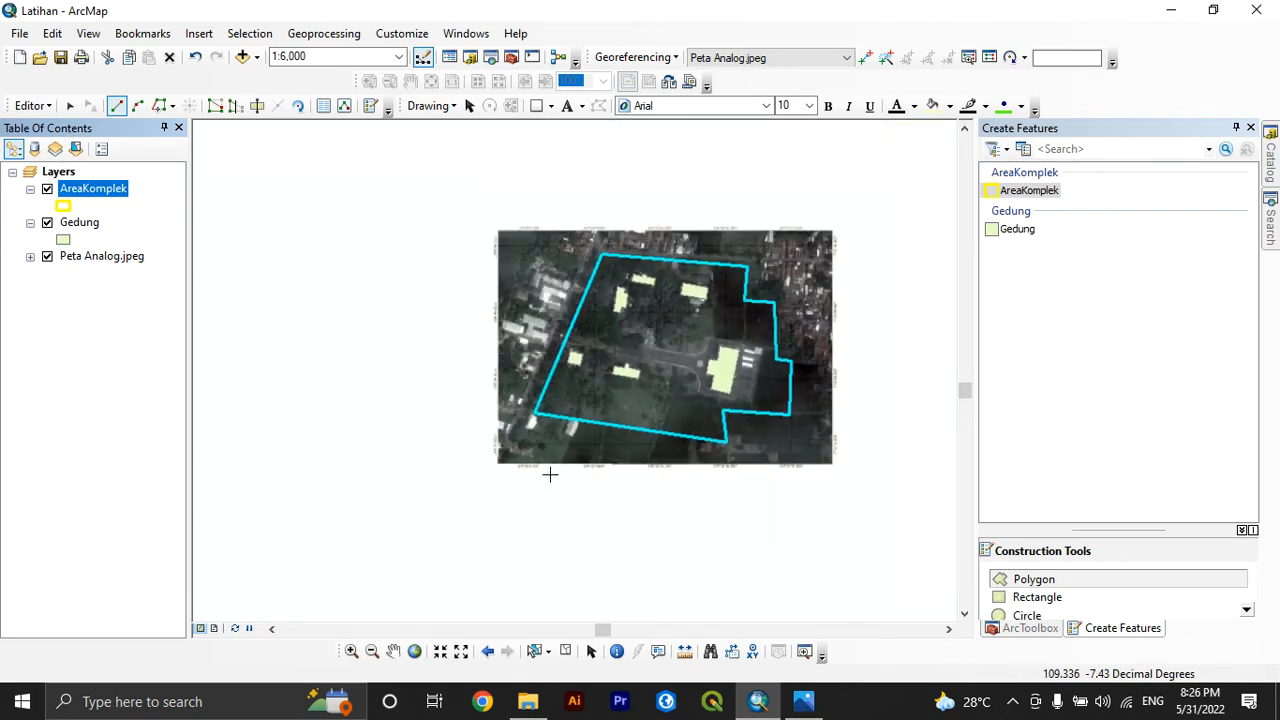
{"action": "scroll", "coordinate": [710, 315], "scroll_direction": "down", "scroll_amount": 1}
{"action": "scroll", "coordinate": [737, 366], "scroll_direction": "down", "scroll_amount": 1}
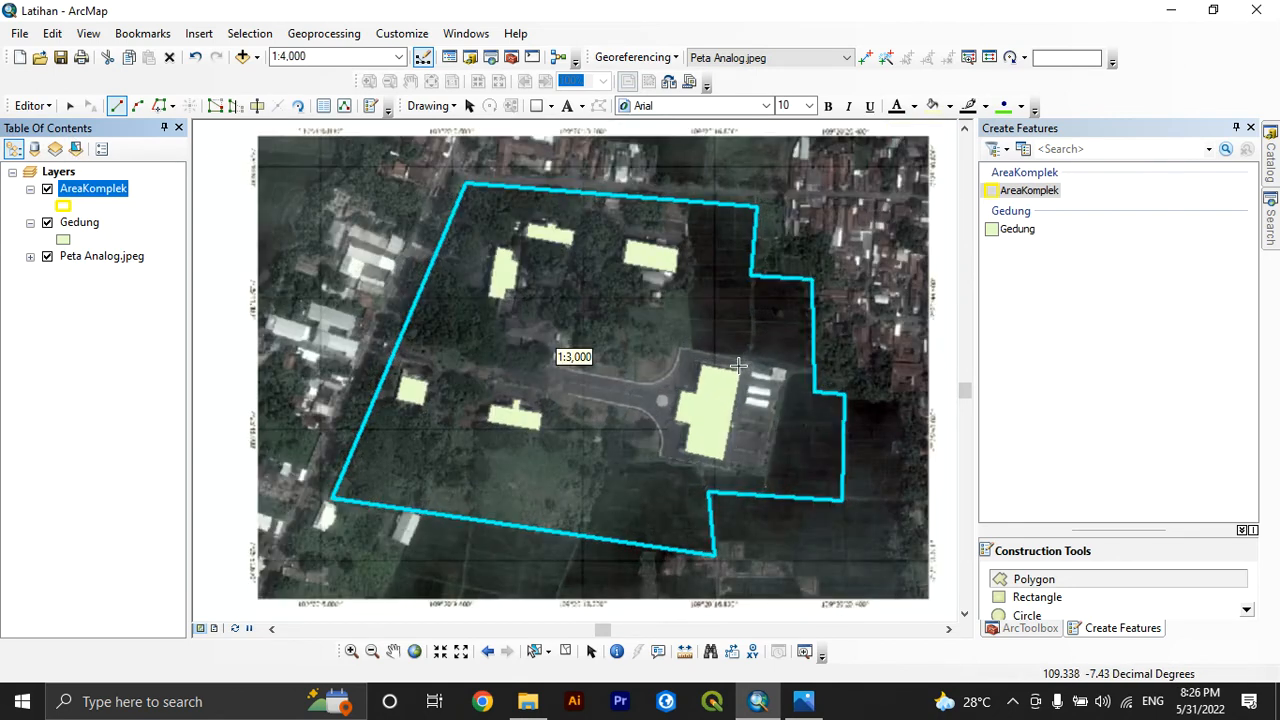
{"action": "right_click", "coordinate": [80, 195]}
{"action": "left_click", "coordinate": [108, 250]}
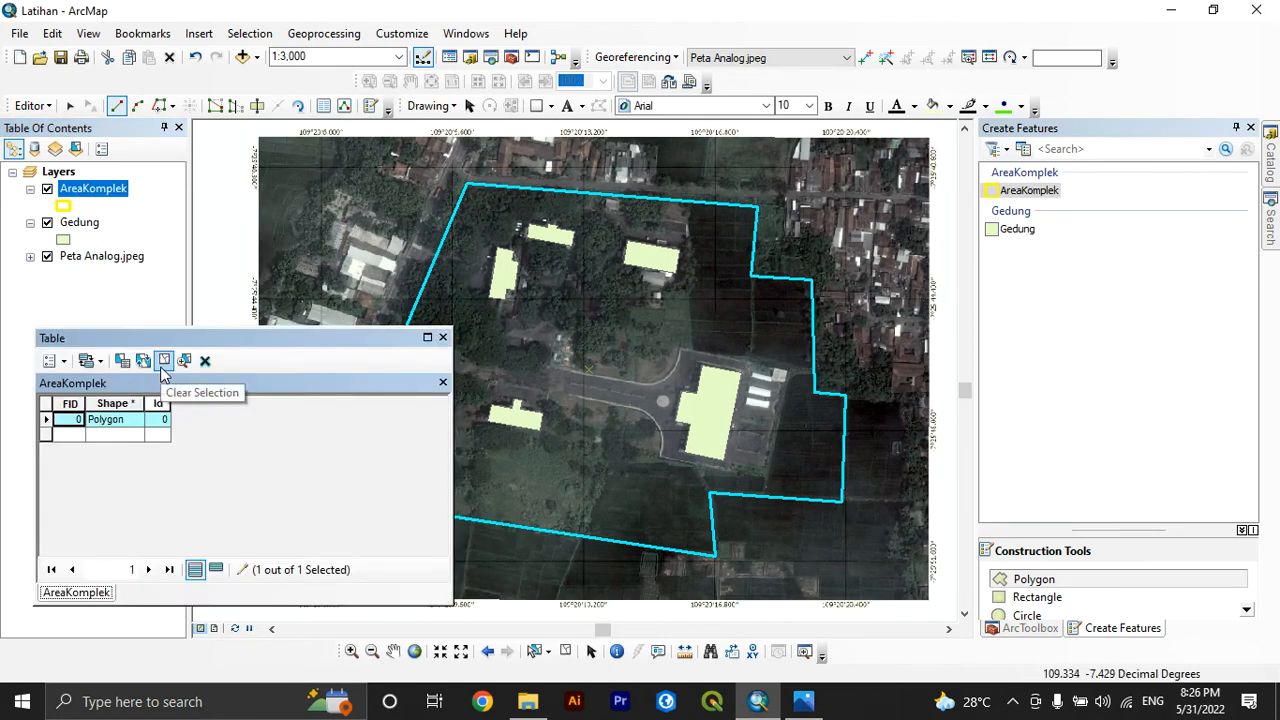
{"action": "left_click", "coordinate": [165, 362]}
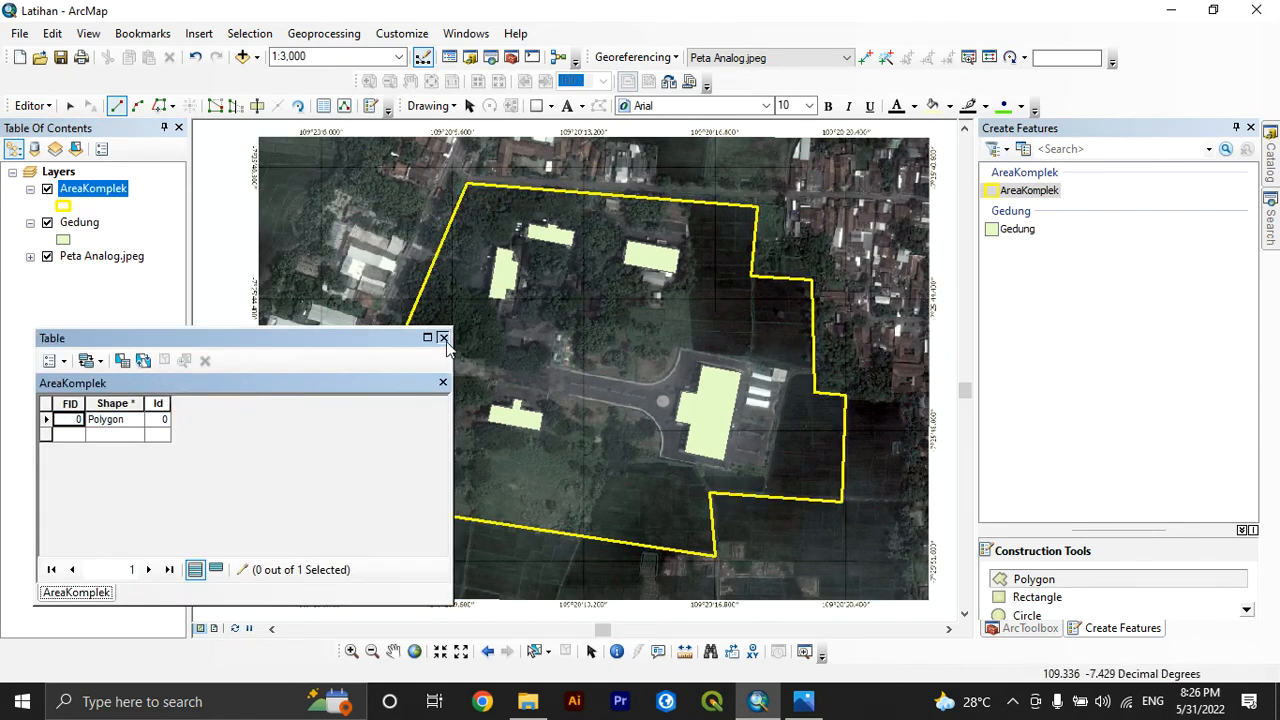
{"action": "left_click", "coordinate": [443, 338]}
Start a Gedung polygon on the undigitized building north of the entrance road and trace its western and southern edges
{"action": "scroll", "coordinate": [814, 449], "scroll_direction": "up", "scroll_amount": 3}
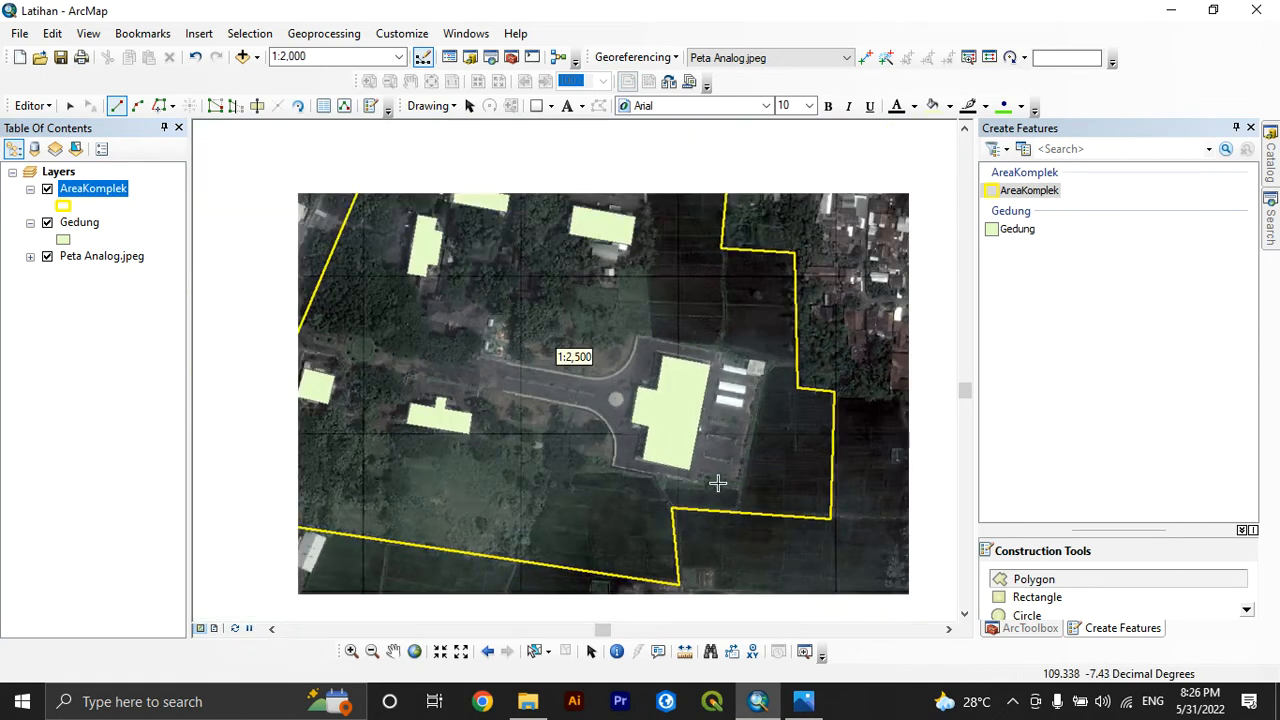
{"action": "scroll", "coordinate": [385, 273], "scroll_direction": "up", "scroll_amount": 1}
{"action": "scroll", "coordinate": [323, 250], "scroll_direction": "down", "scroll_amount": 2}
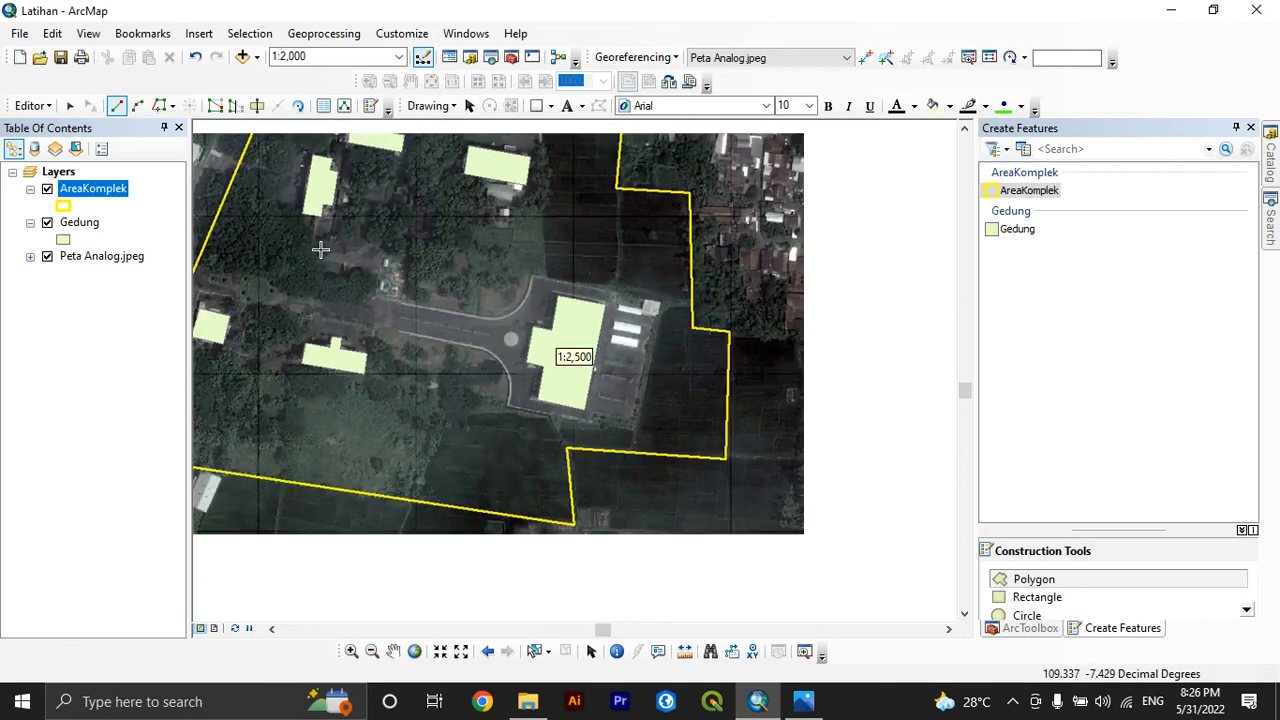
{"action": "scroll", "coordinate": [322, 251], "scroll_direction": "up", "scroll_amount": 4}
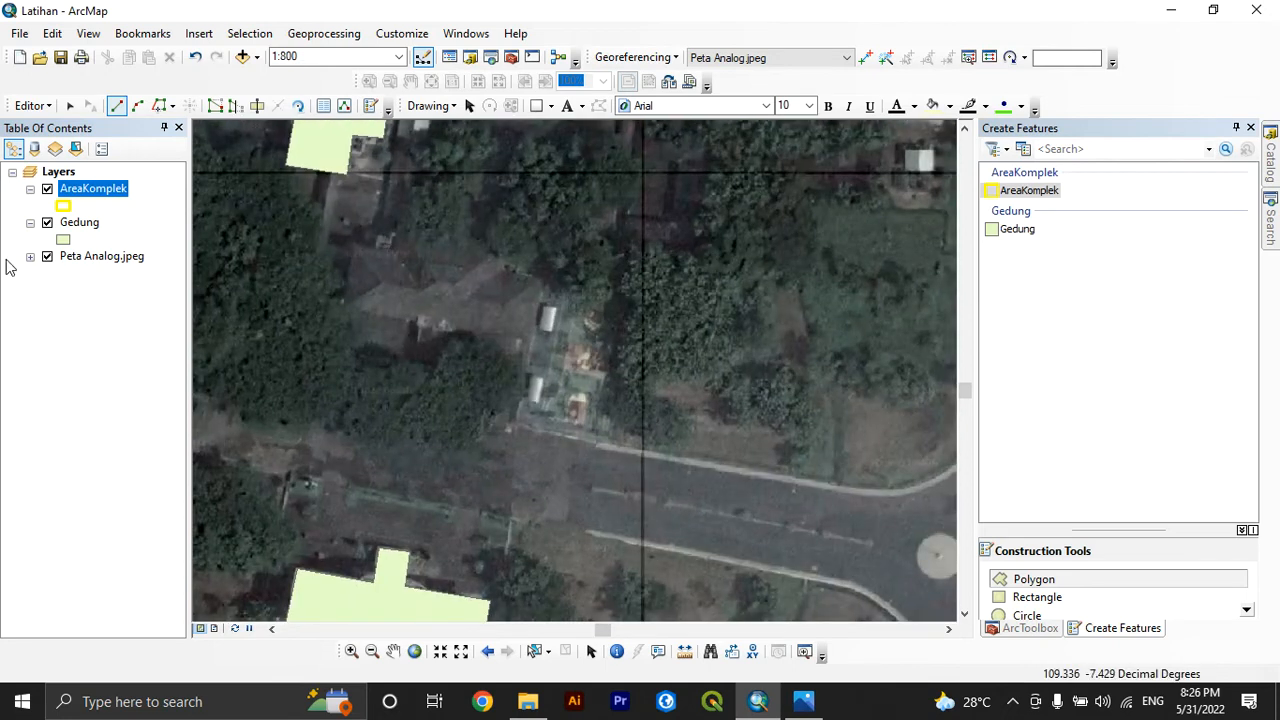
{"action": "left_click", "coordinate": [62, 230]}
{"action": "left_click", "coordinate": [33, 105]}
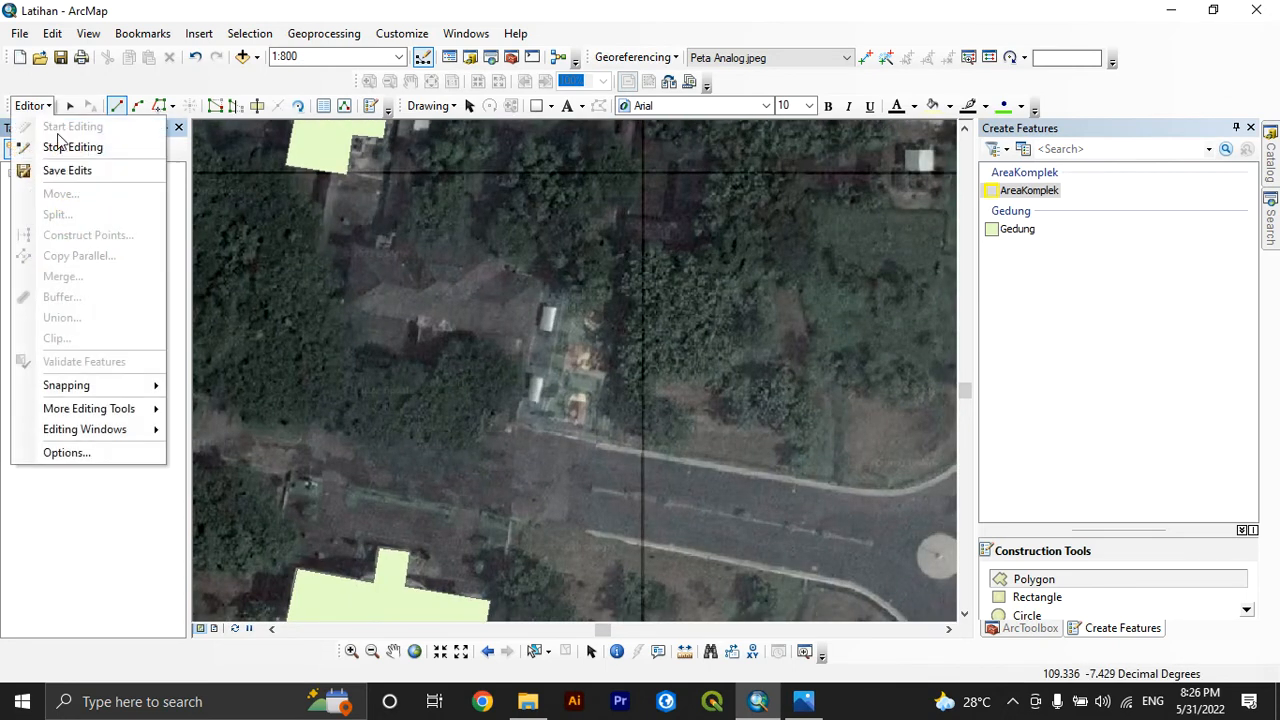
{"action": "left_click", "coordinate": [1089, 243]}
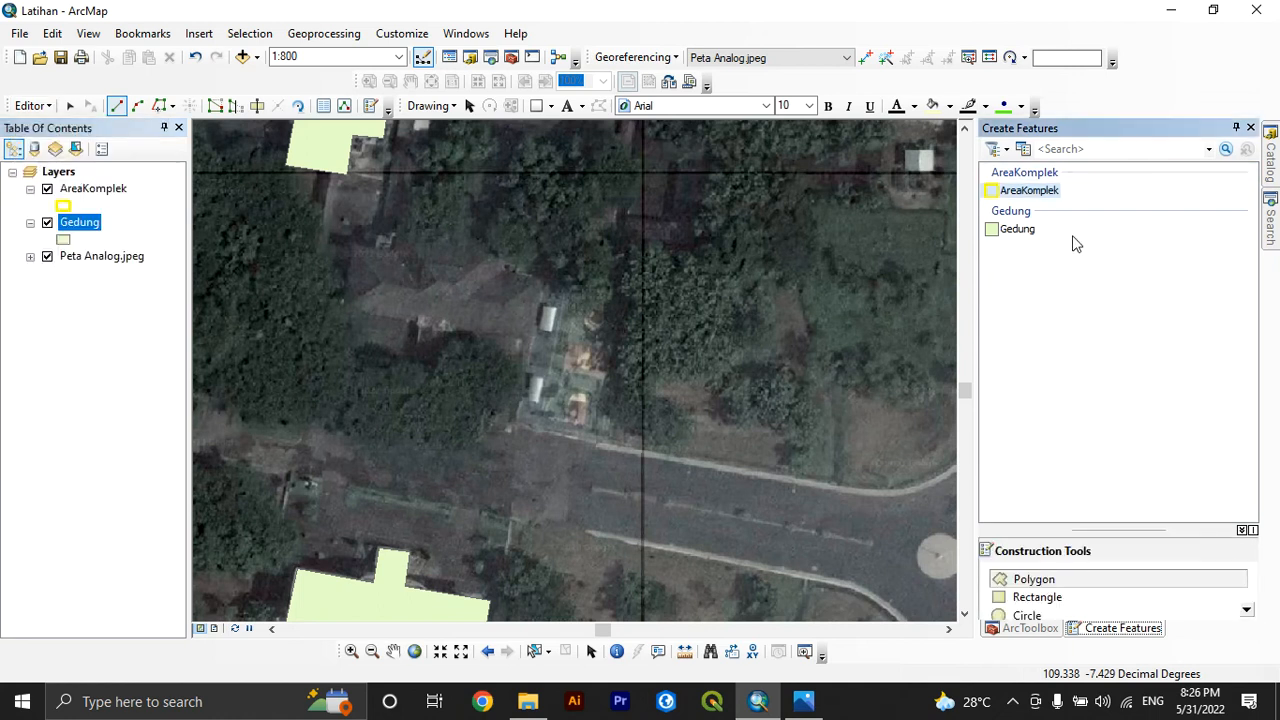
{"action": "left_click", "coordinate": [1012, 230]}
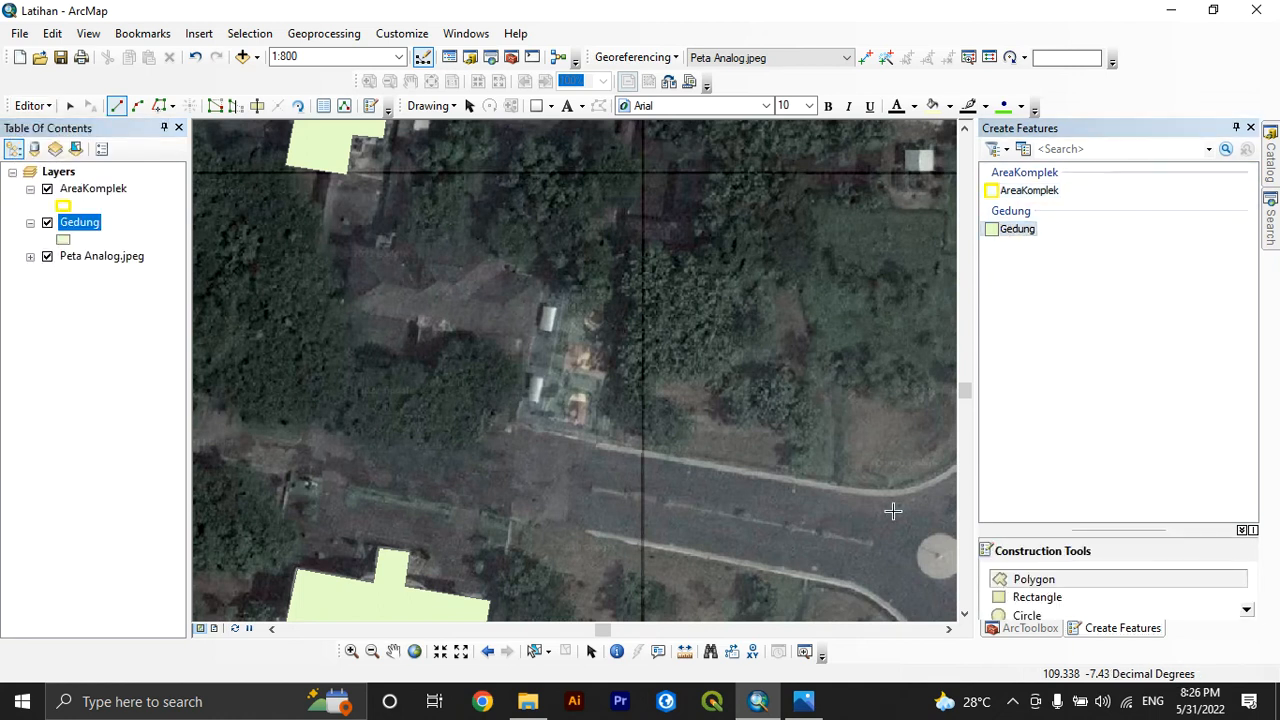
{"action": "left_click", "coordinate": [352, 247]}
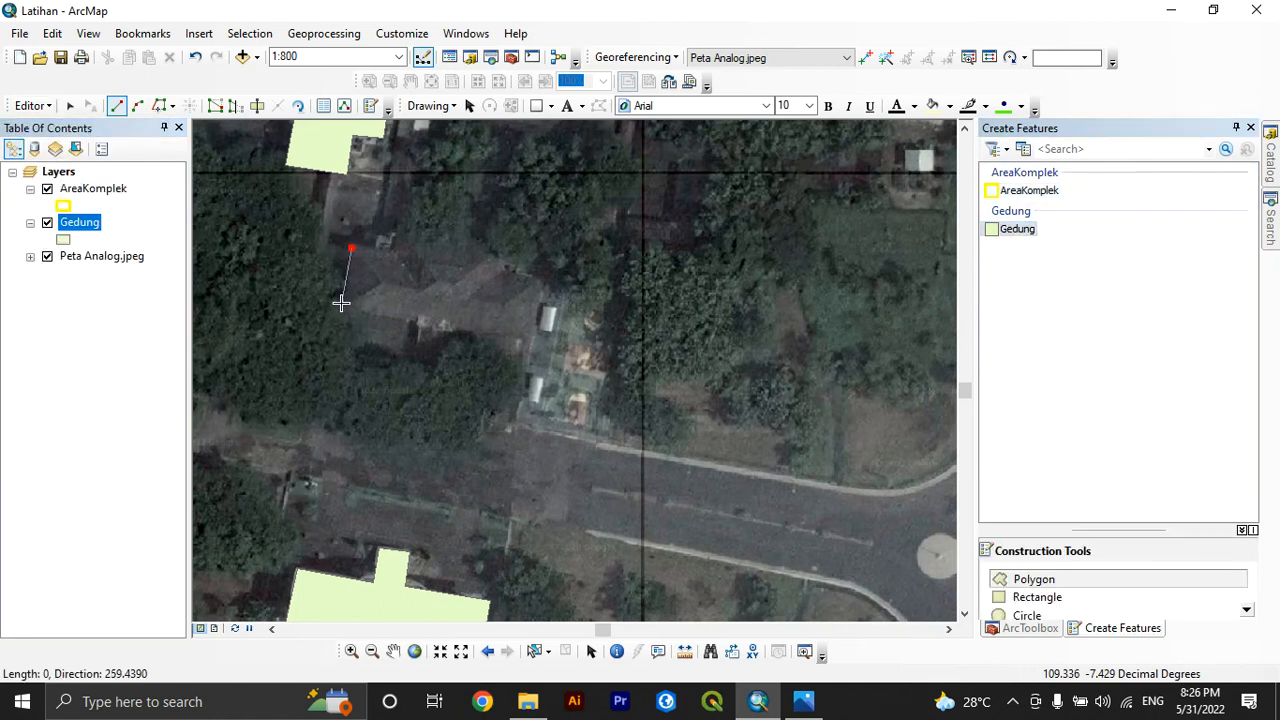
{"action": "left_click", "coordinate": [341, 302]}
{"action": "left_click", "coordinate": [532, 343]}
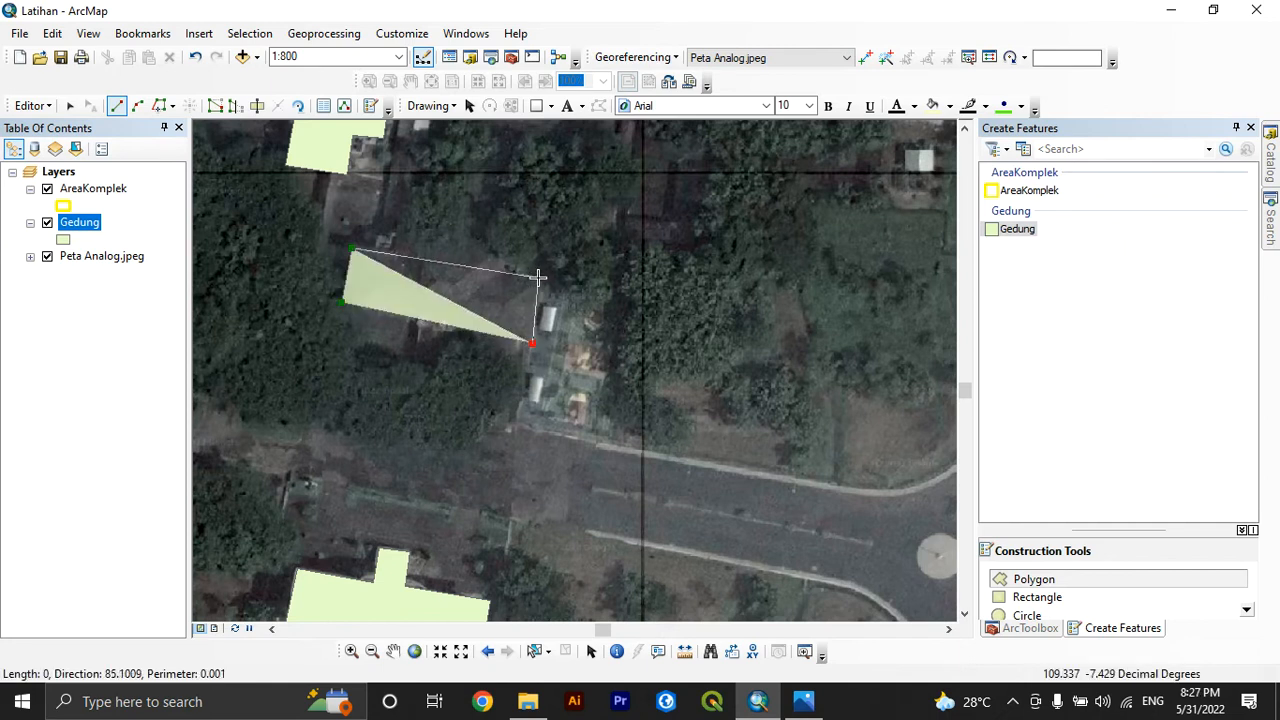
Trace the building's eastern end and stepped northern edge and finish the Gedung sketch
{"action": "left_click", "coordinate": [538, 277]}
{"action": "left_click", "coordinate": [504, 263]}
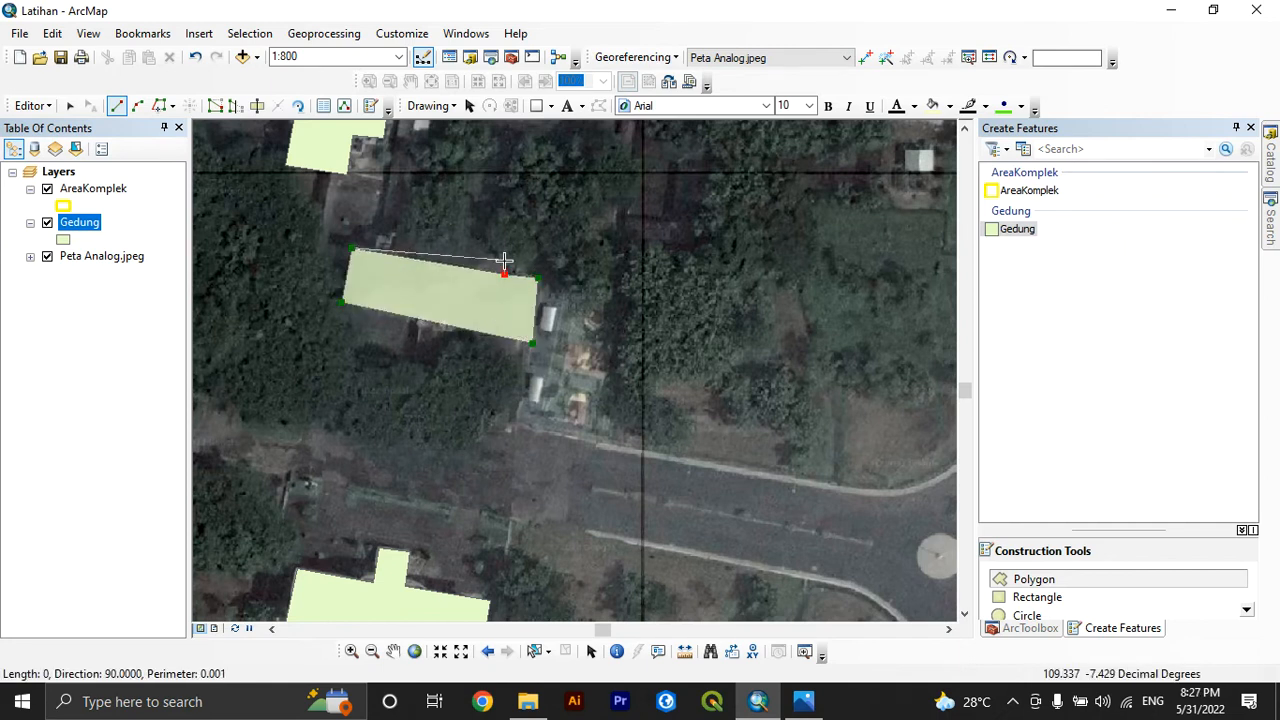
{"action": "left_click", "coordinate": [504, 260]}
{"action": "left_click", "coordinate": [411, 239]}
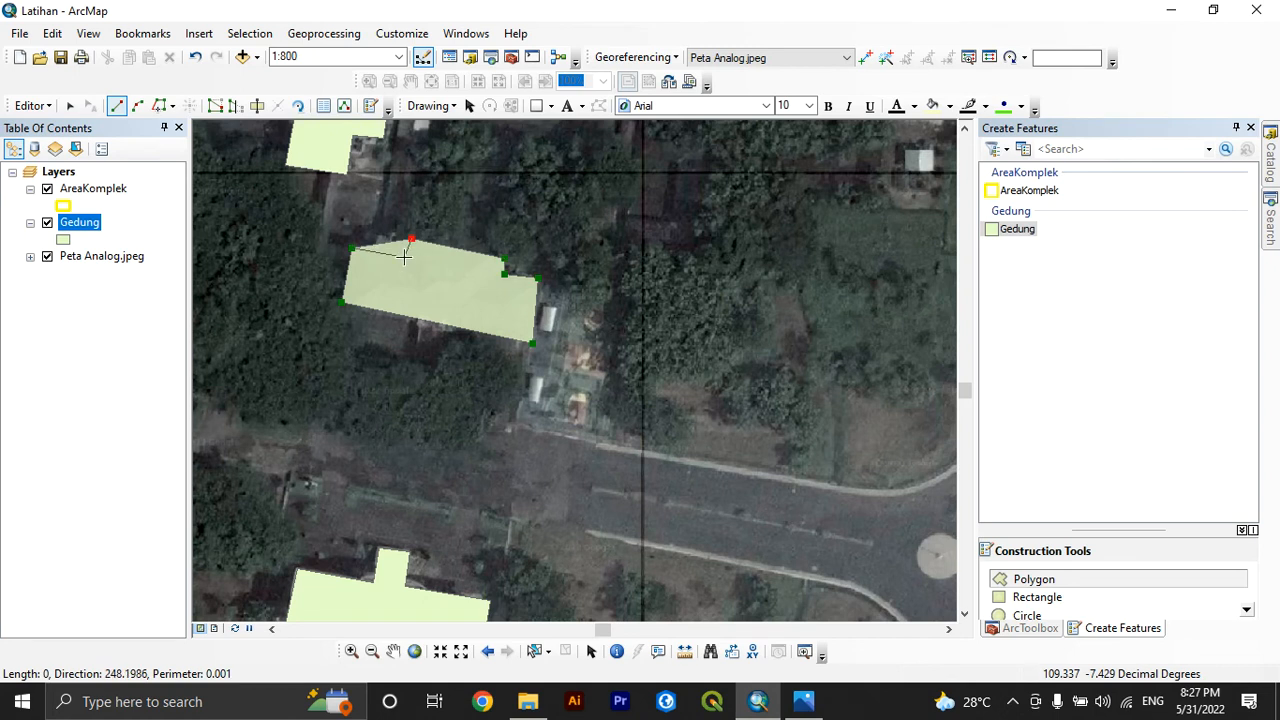
{"action": "key", "text": "F2"}
{"action": "right_click", "coordinate": [405, 256]}
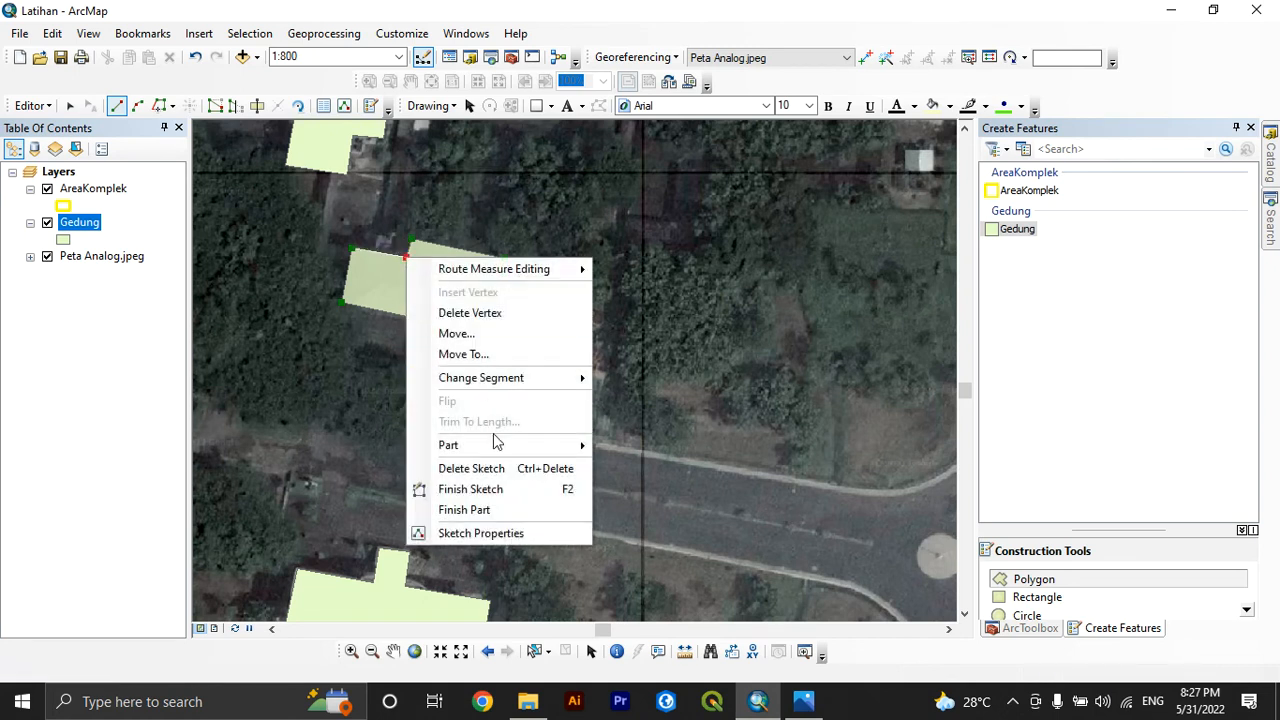
{"action": "left_click", "coordinate": [500, 489]}
{"action": "scroll", "coordinate": [413, 267], "scroll_direction": "up", "scroll_amount": 3}
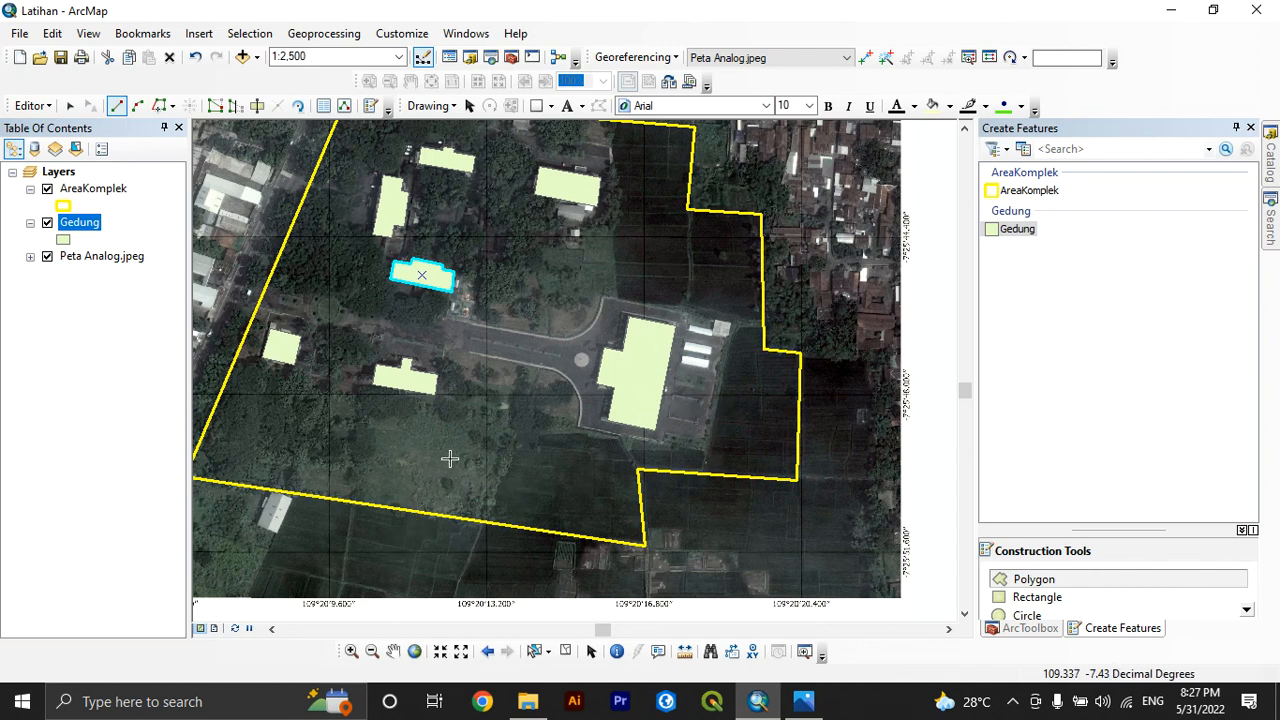
{"action": "scroll", "coordinate": [450, 458], "scroll_direction": "up", "scroll_amount": 1}
{"action": "scroll", "coordinate": [450, 458], "scroll_direction": "down", "scroll_amount": 2}
{"action": "scroll", "coordinate": [450, 458], "scroll_direction": "up", "scroll_amount": 1}
{"action": "scroll", "coordinate": [502, 384], "scroll_direction": "down", "scroll_amount": 1}
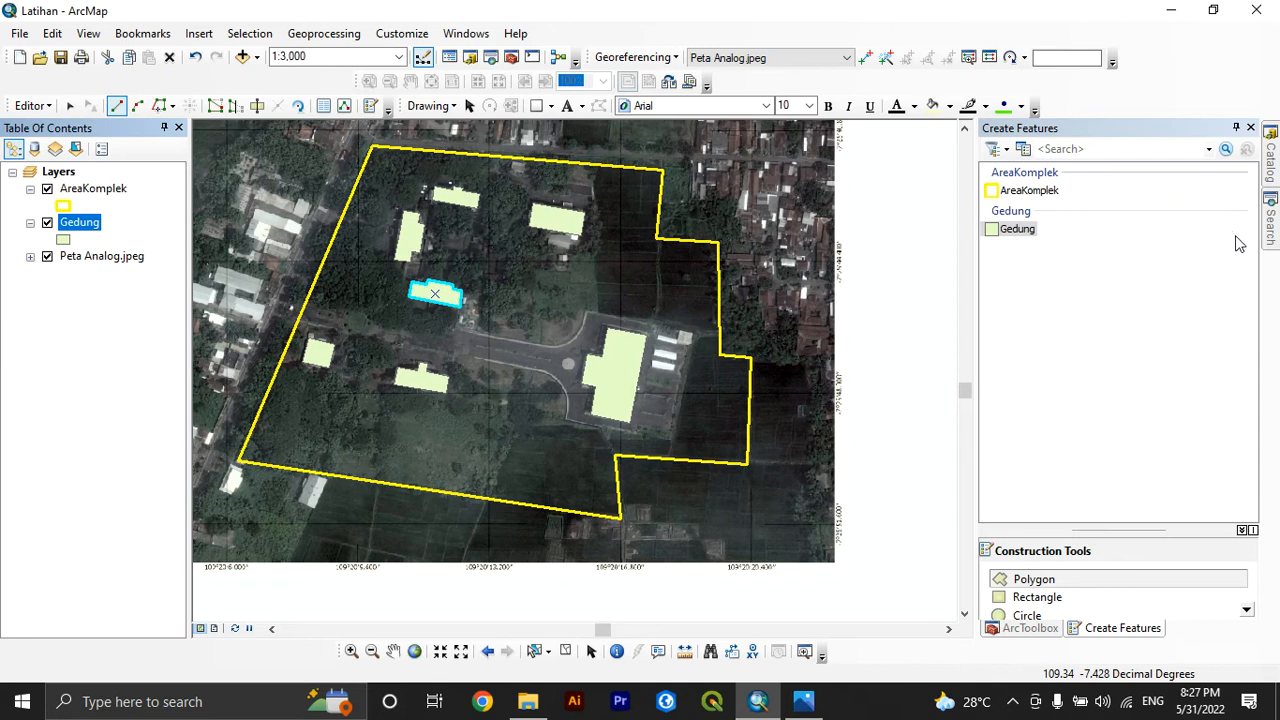
Create a polyline shapefile named Jalan in the Georeferencing & Digitizing folder with the WGS 1984 UTM Zone 49S coordinate system
{"action": "left_click", "coordinate": [1271, 160]}
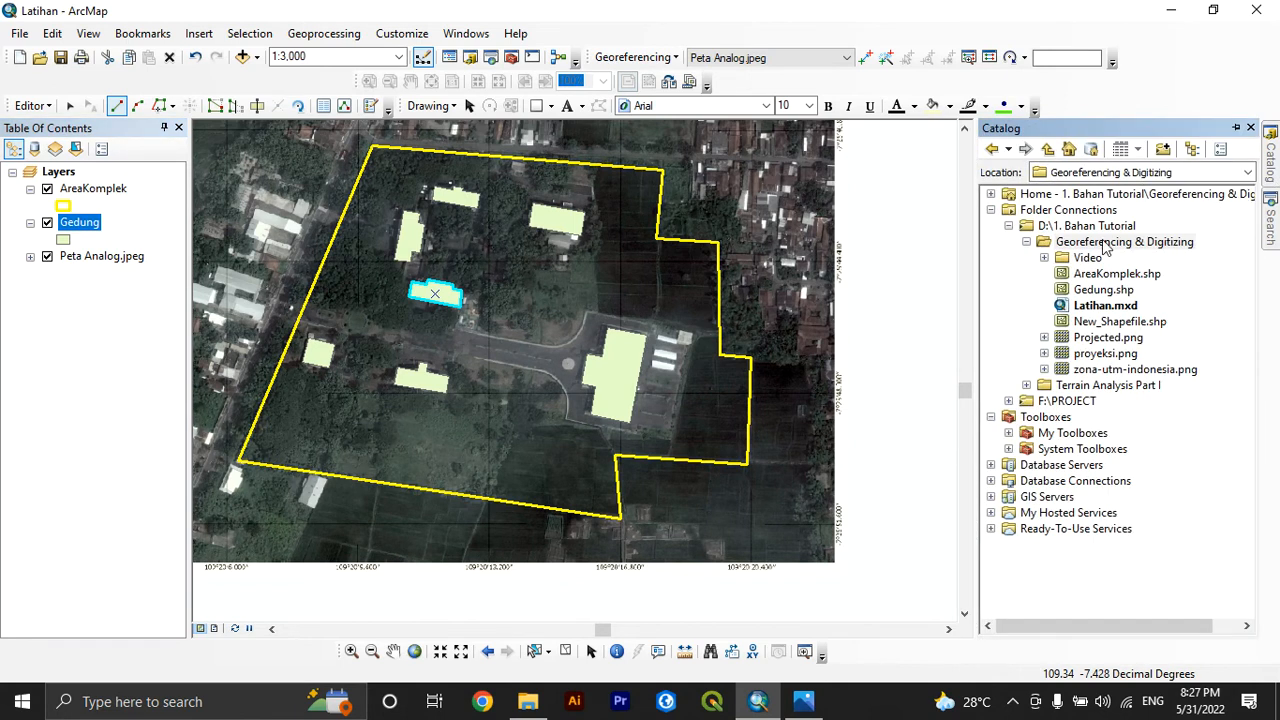
{"action": "right_click", "coordinate": [1105, 247]}
{"action": "mouse_move", "coordinate": [1150, 357]}
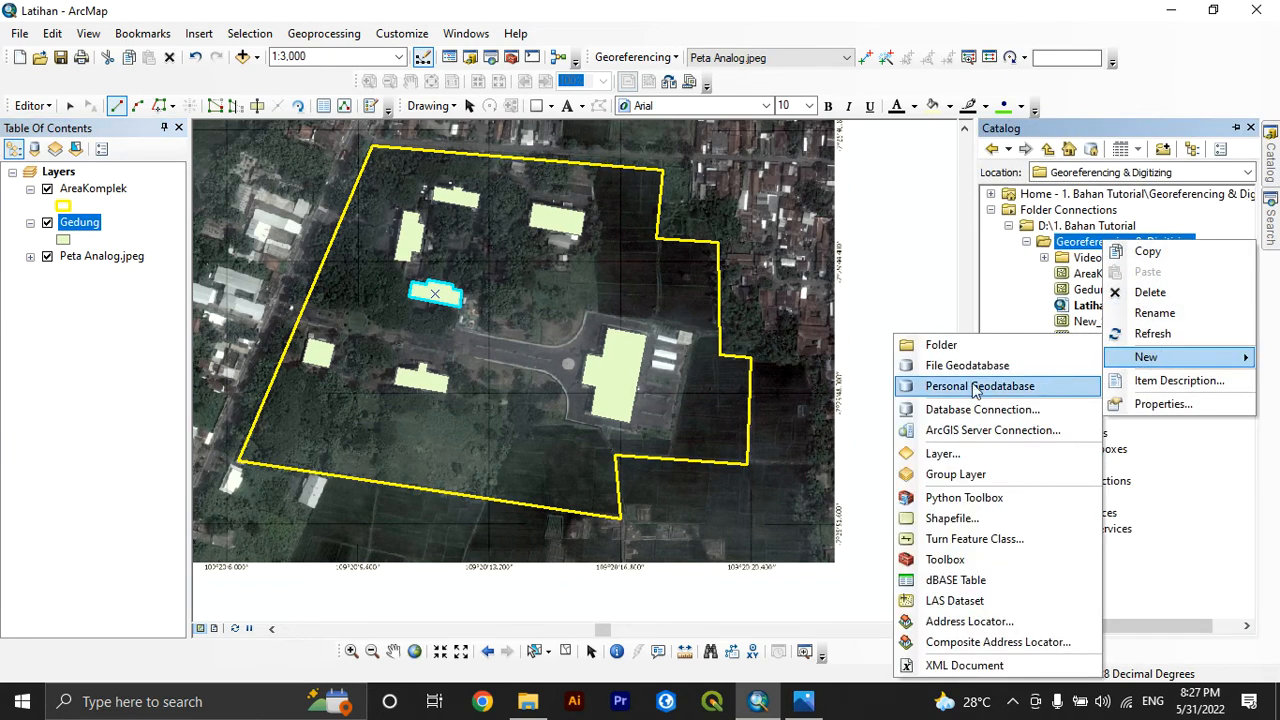
{"action": "left_click", "coordinate": [963, 518]}
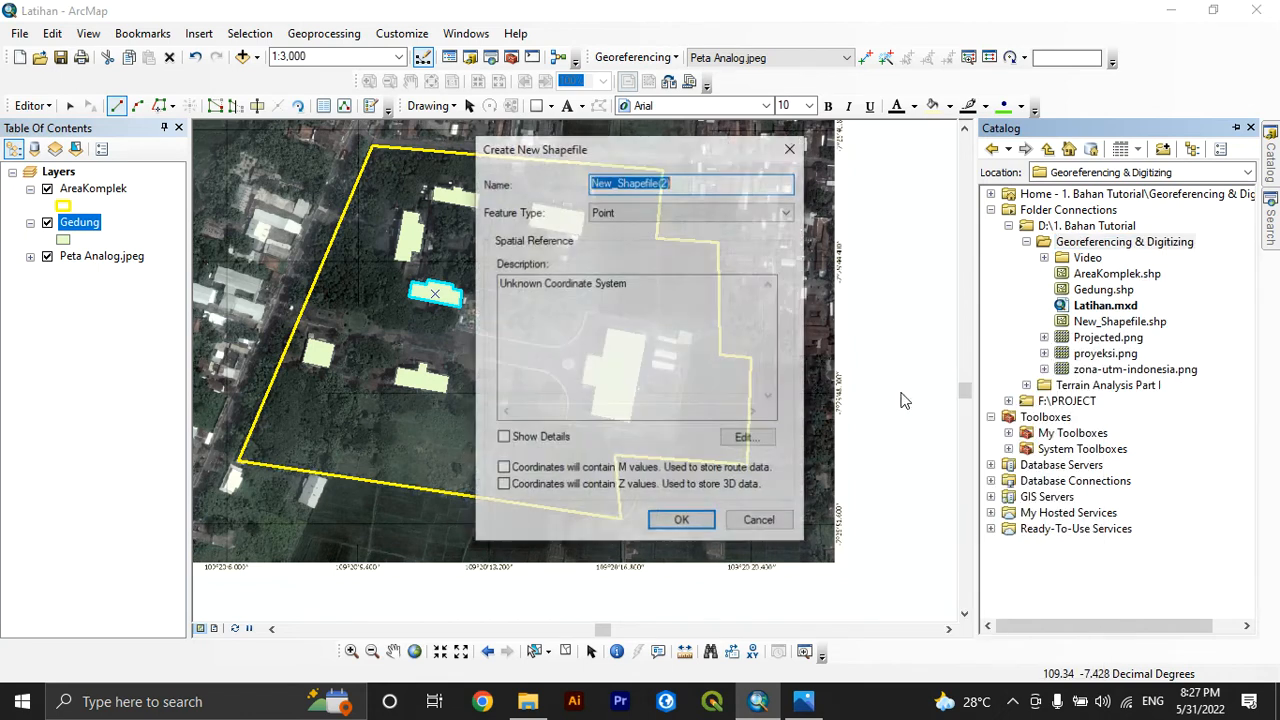
{"action": "type", "text": "Jalan"}
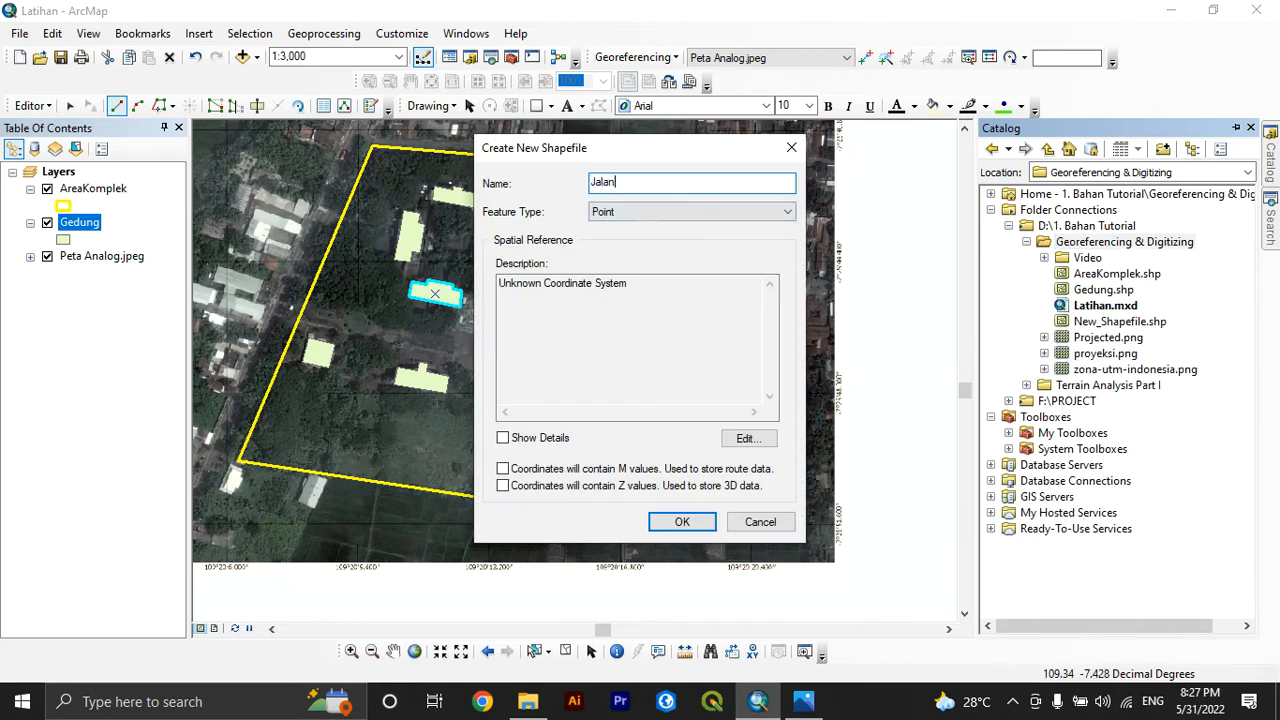
{"action": "left_click", "coordinate": [682, 213]}
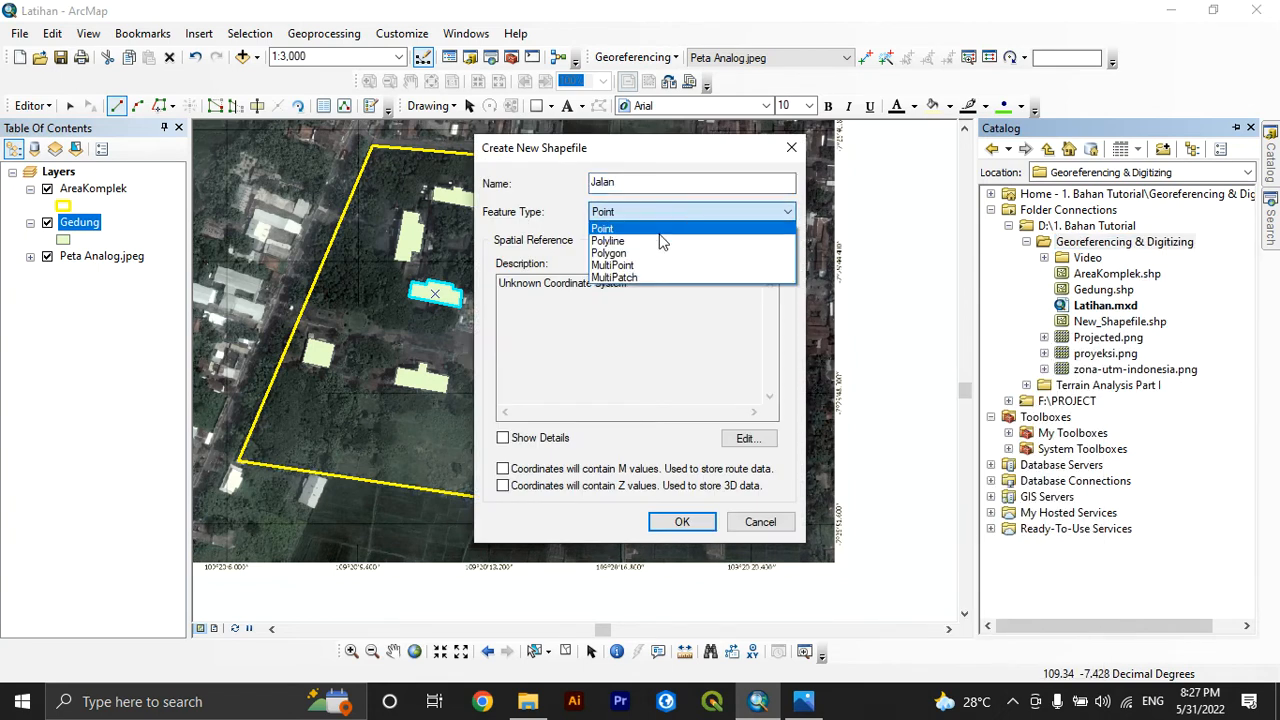
{"action": "left_click", "coordinate": [656, 240]}
{"action": "left_click", "coordinate": [757, 439]}
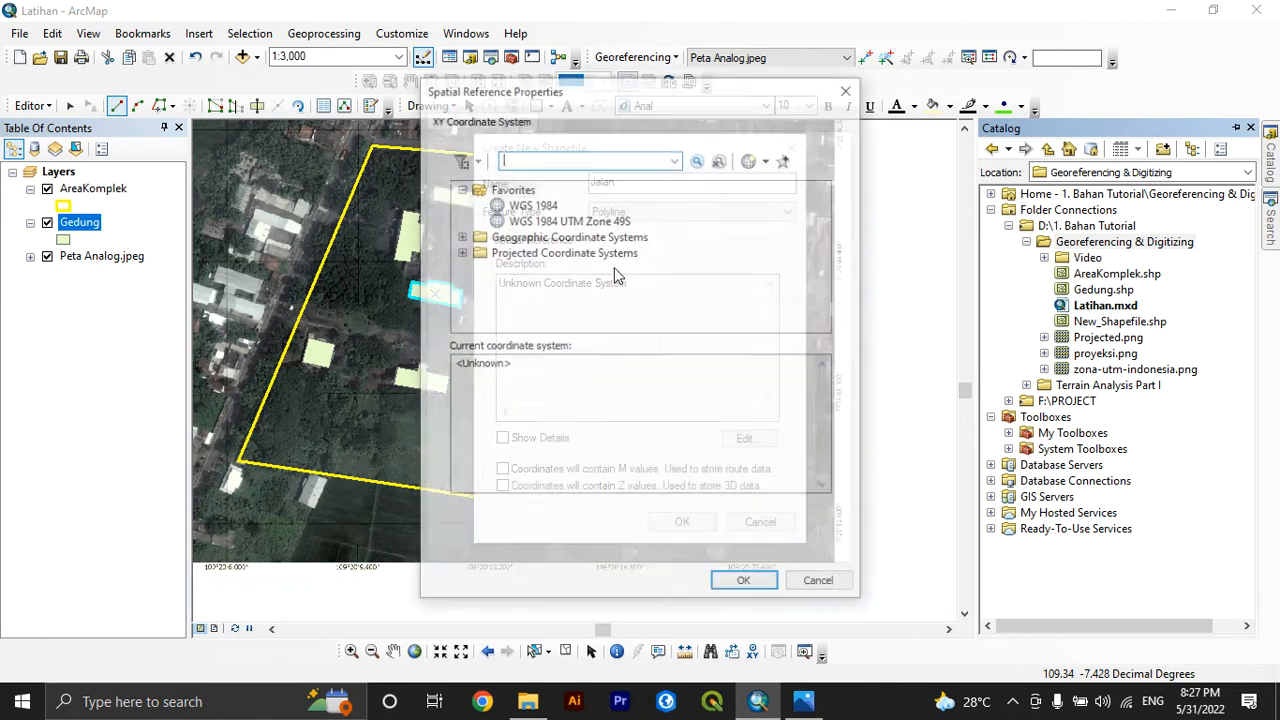
{"action": "left_click", "coordinate": [522, 220]}
{"action": "left_click", "coordinate": [745, 584]}
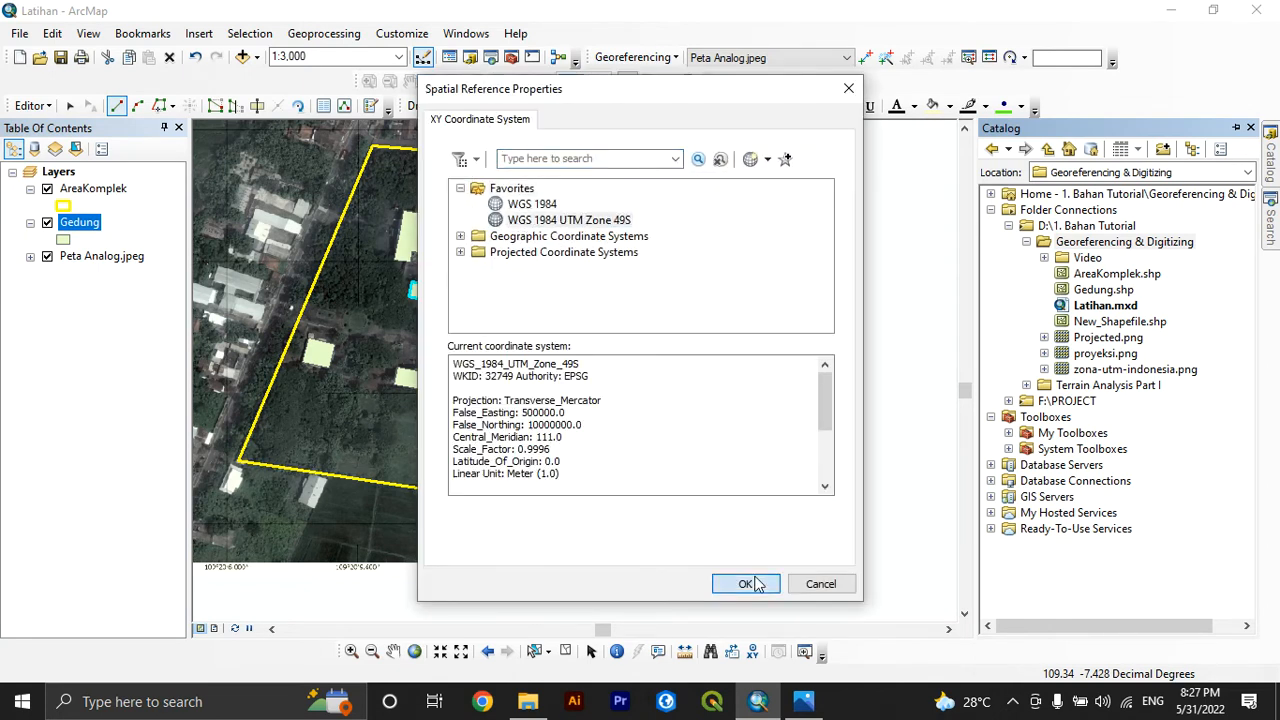
{"action": "left_click", "coordinate": [676, 522]}
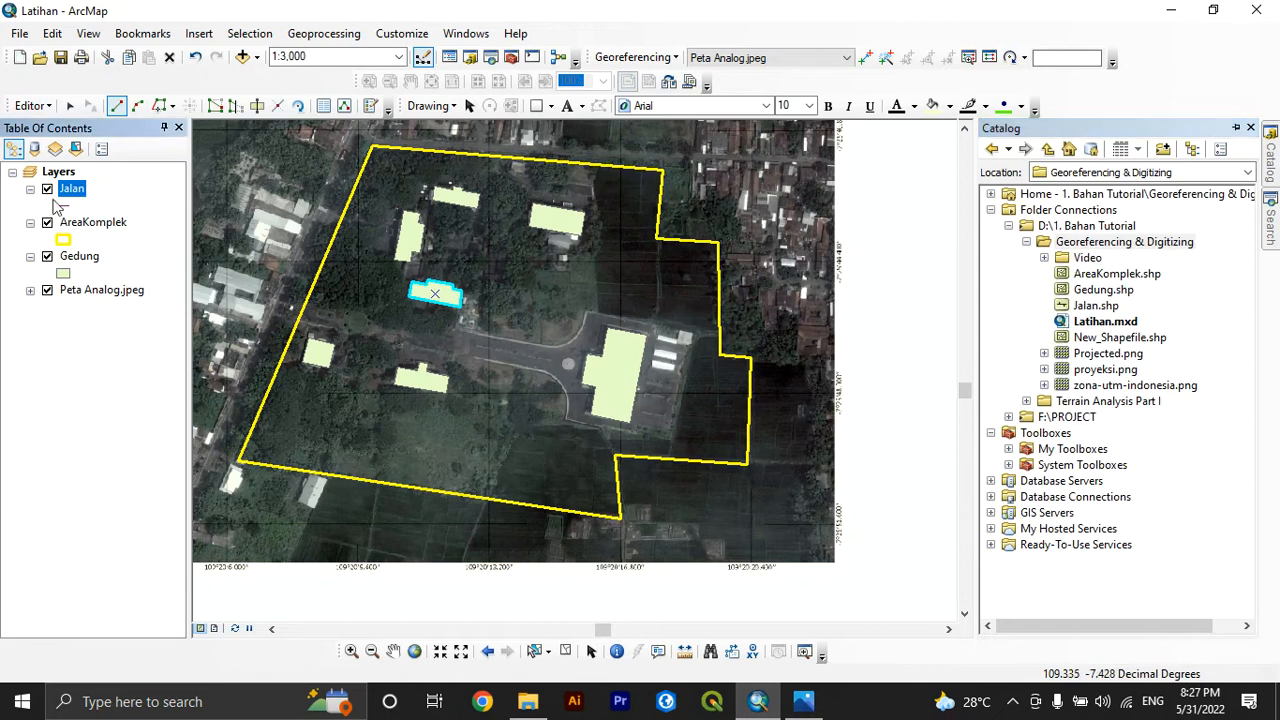
Save the current edits to the digitized features
{"action": "left_click", "coordinate": [43, 108]}
{"action": "left_click", "coordinate": [62, 147]}
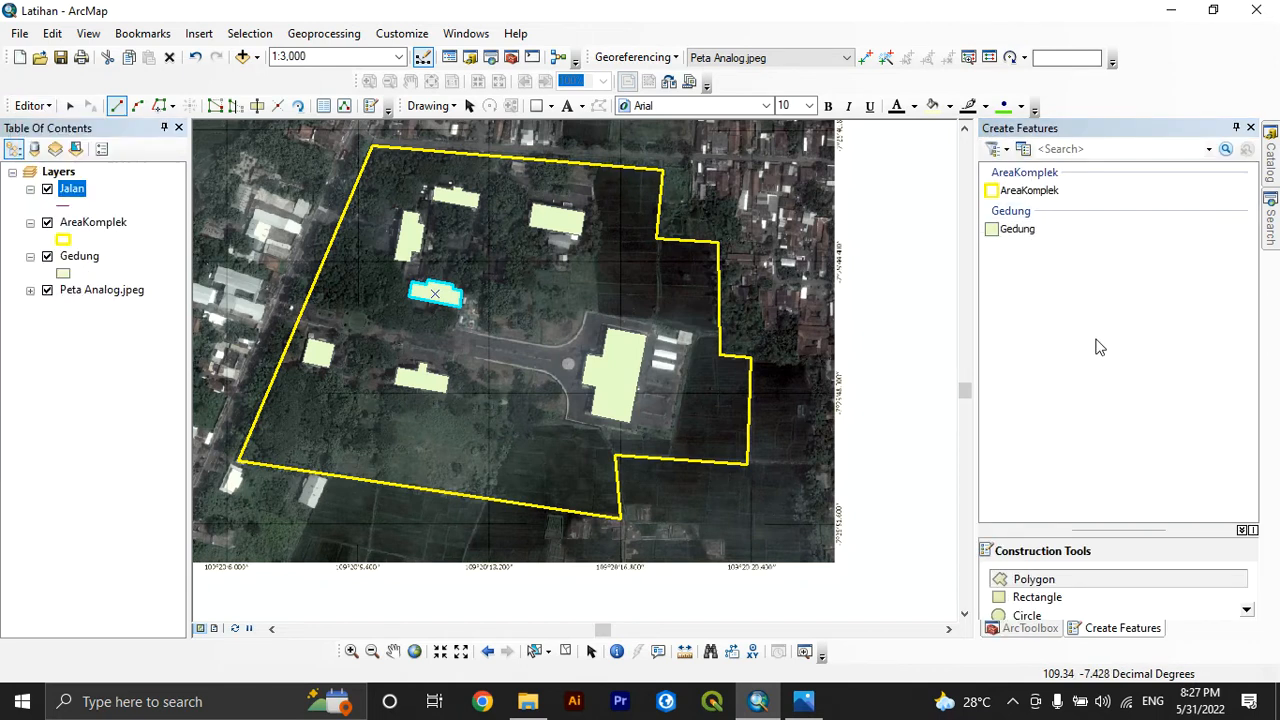
{"action": "right_click", "coordinate": [78, 199]}
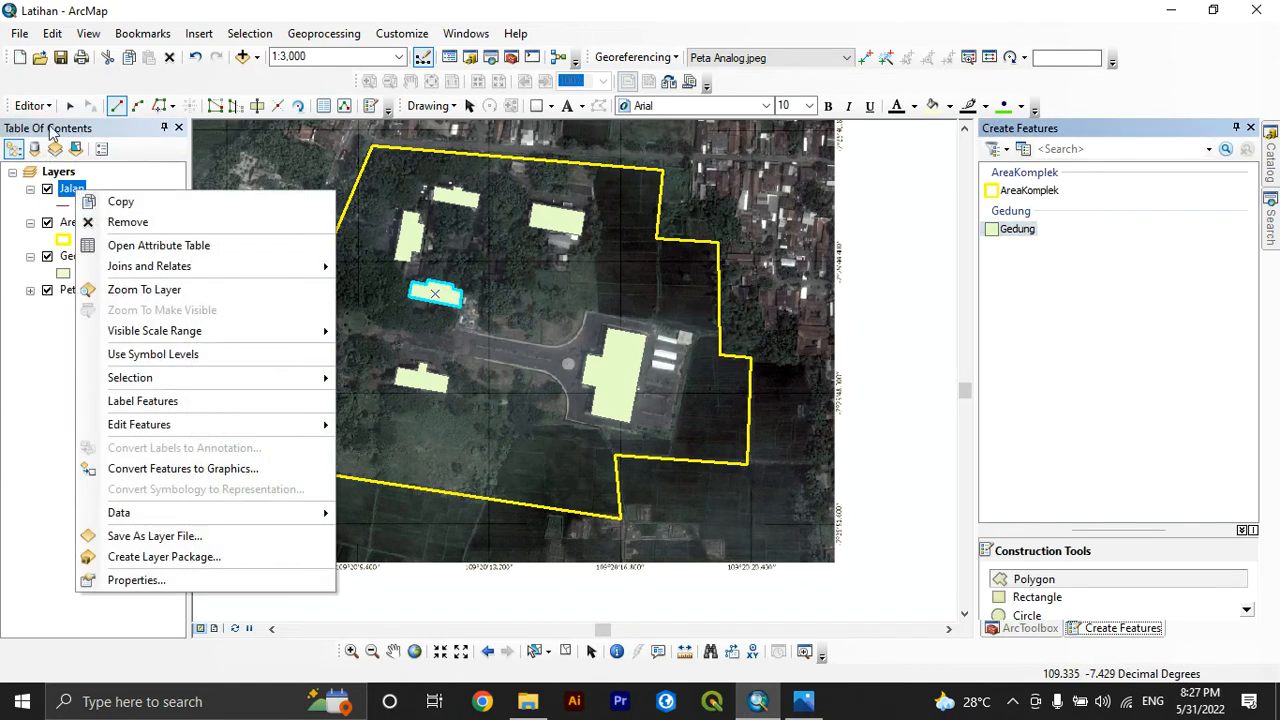
{"action": "left_click", "coordinate": [45, 108]}
{"action": "left_click", "coordinate": [55, 171]}
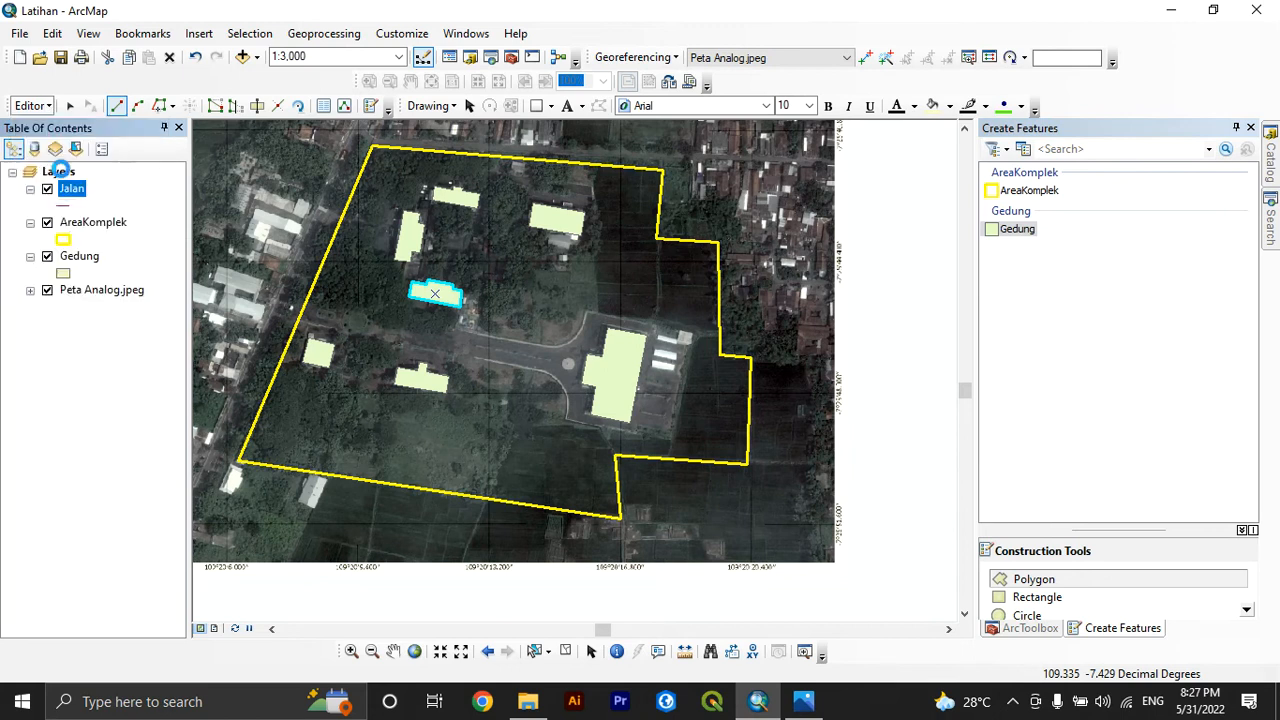
Stop editing and restart the edit session with the Jalan layer, continuing past the spatial reference warning
{"action": "left_click", "coordinate": [35, 106]}
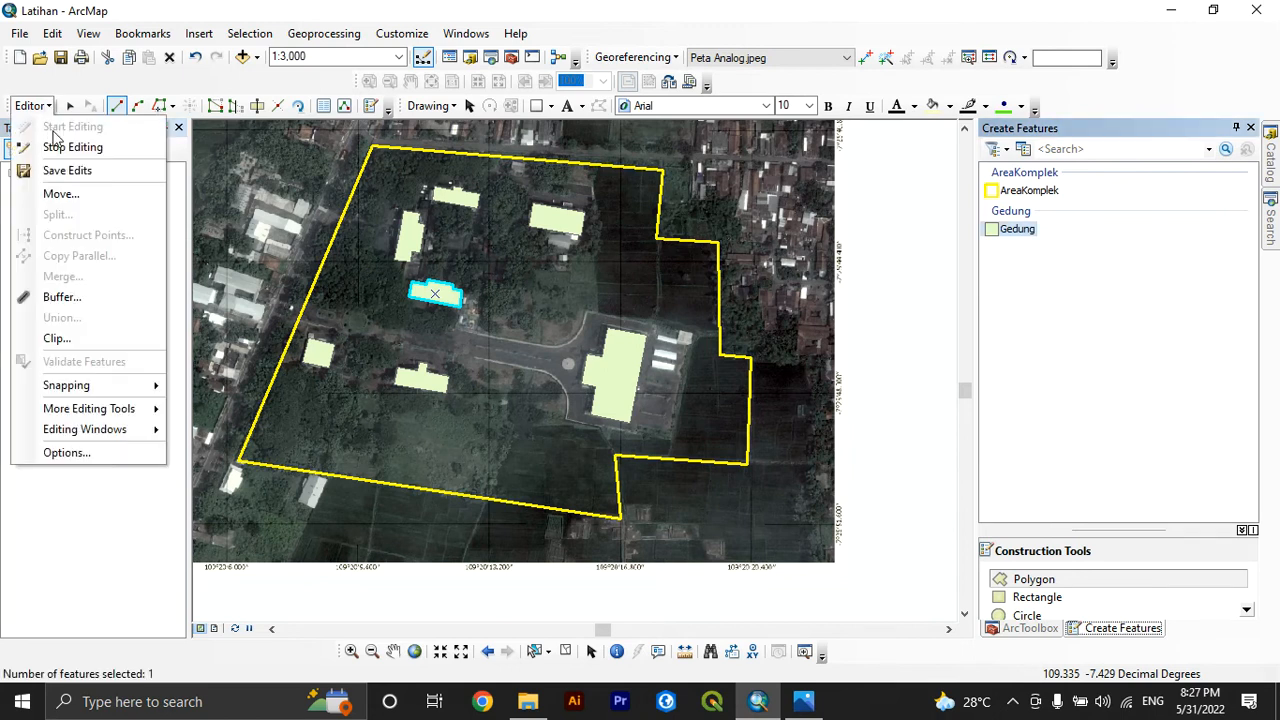
{"action": "left_click", "coordinate": [62, 147]}
{"action": "left_click", "coordinate": [32, 106]}
{"action": "left_click", "coordinate": [70, 127]}
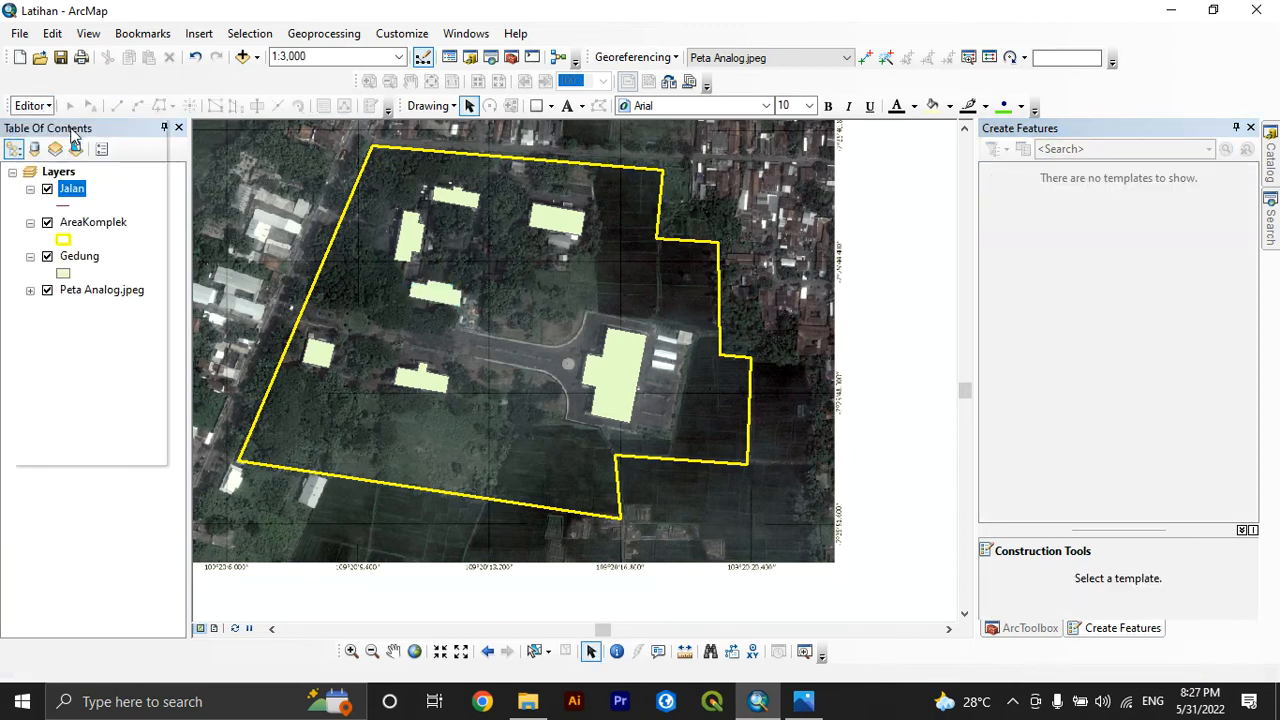
{"action": "left_click", "coordinate": [566, 245]}
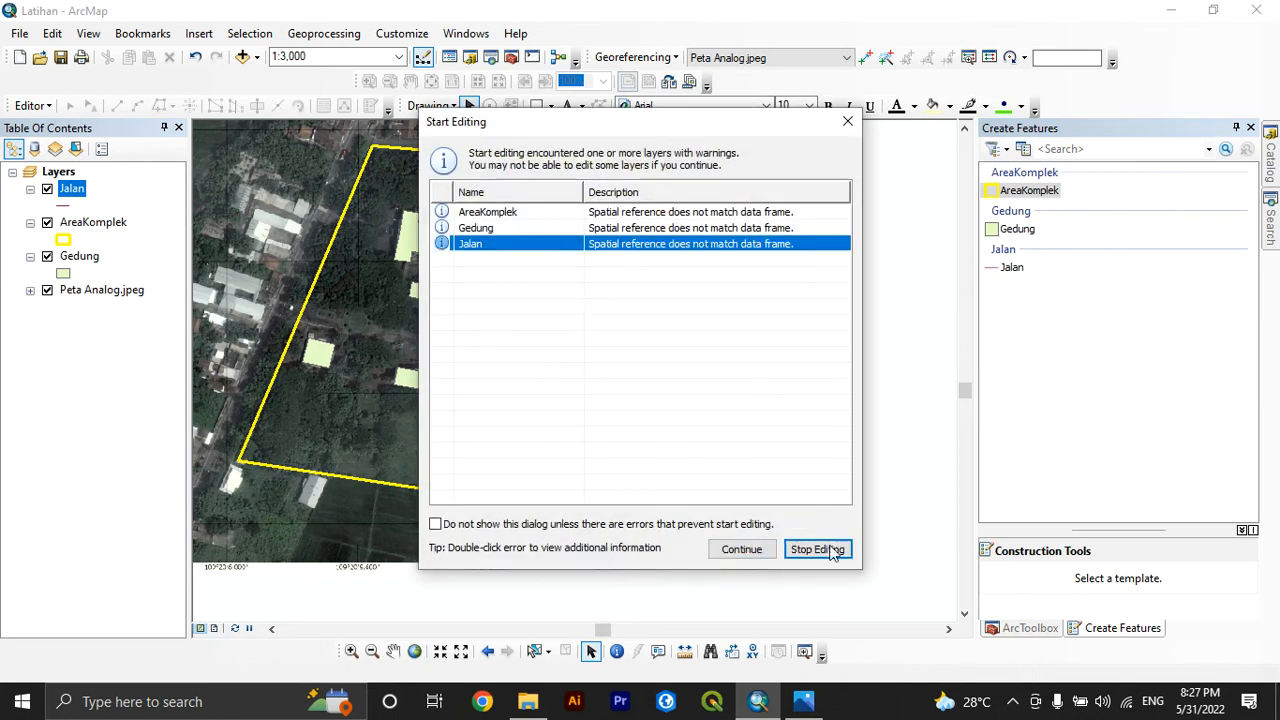
{"action": "left_click", "coordinate": [741, 549]}
Start a Jalan line at the map's eastern edge and trace westward along the road north of the AreaKomplek boundary
{"action": "left_click", "coordinate": [1011, 267]}
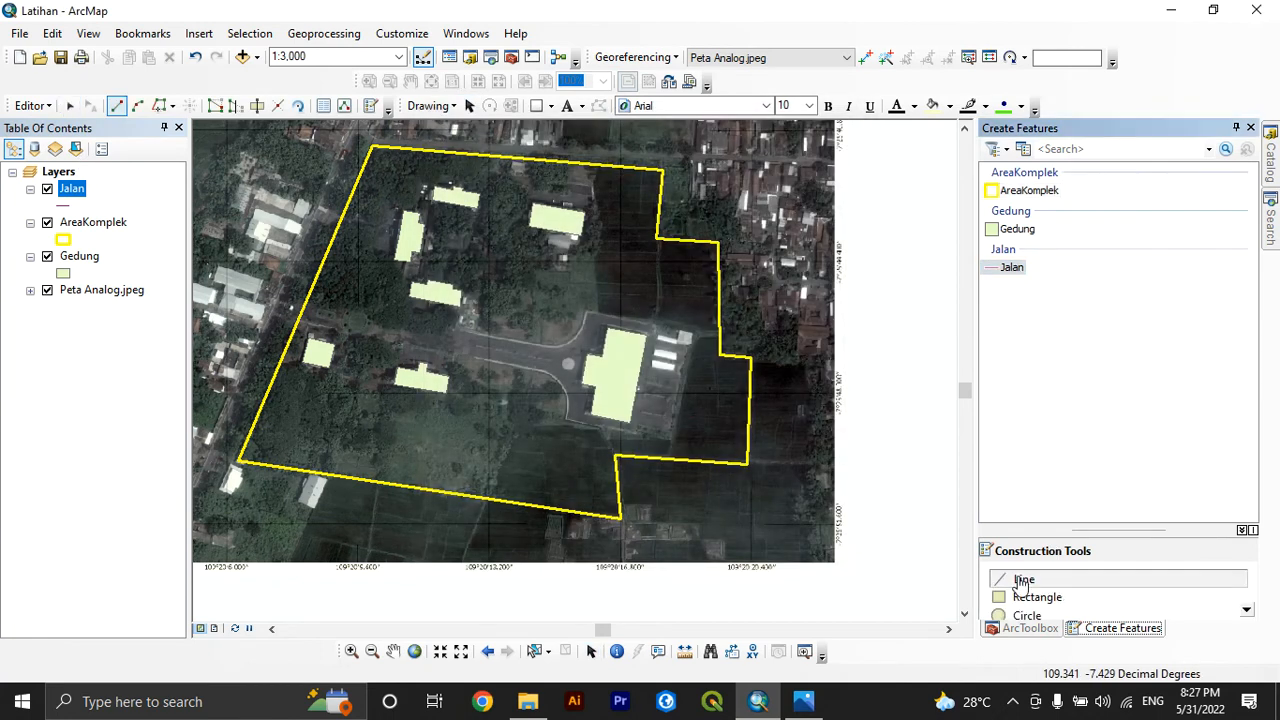
{"action": "scroll", "coordinate": [354, 274], "scroll_direction": "up", "scroll_amount": 1}
{"action": "scroll", "coordinate": [354, 274], "scroll_direction": "down", "scroll_amount": 3}
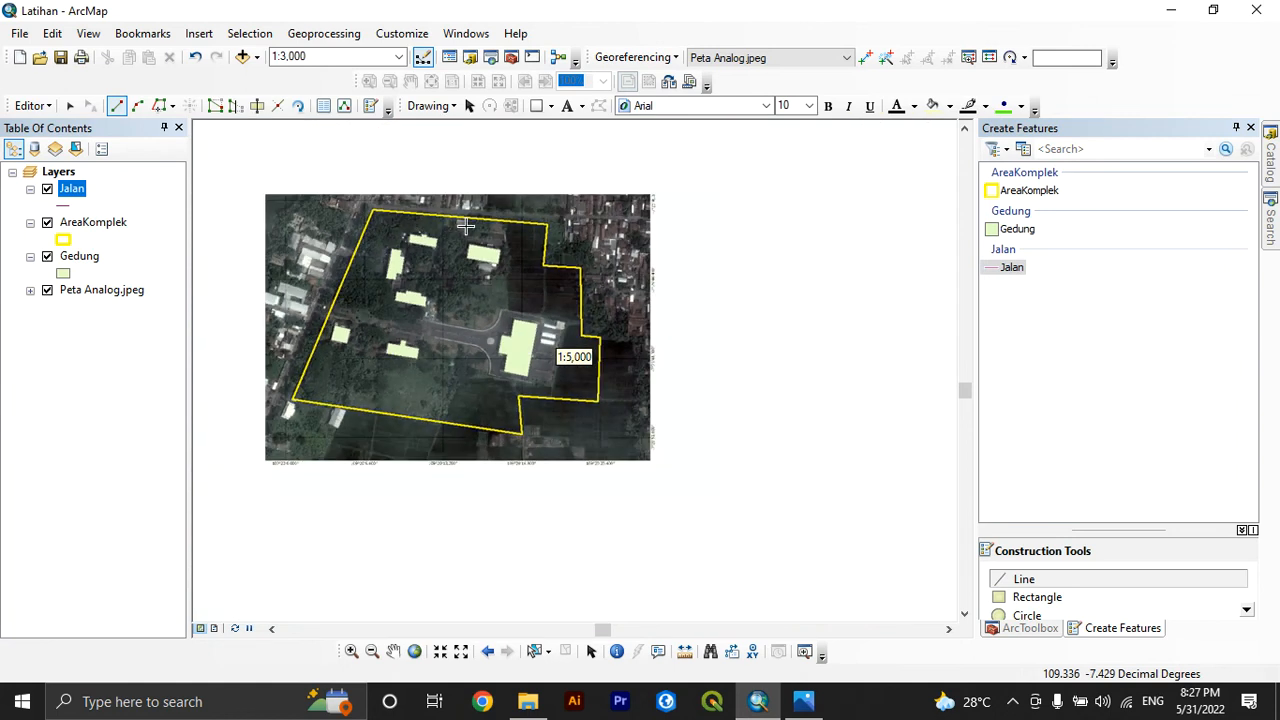
{"action": "scroll", "coordinate": [535, 202], "scroll_direction": "up", "scroll_amount": 5}
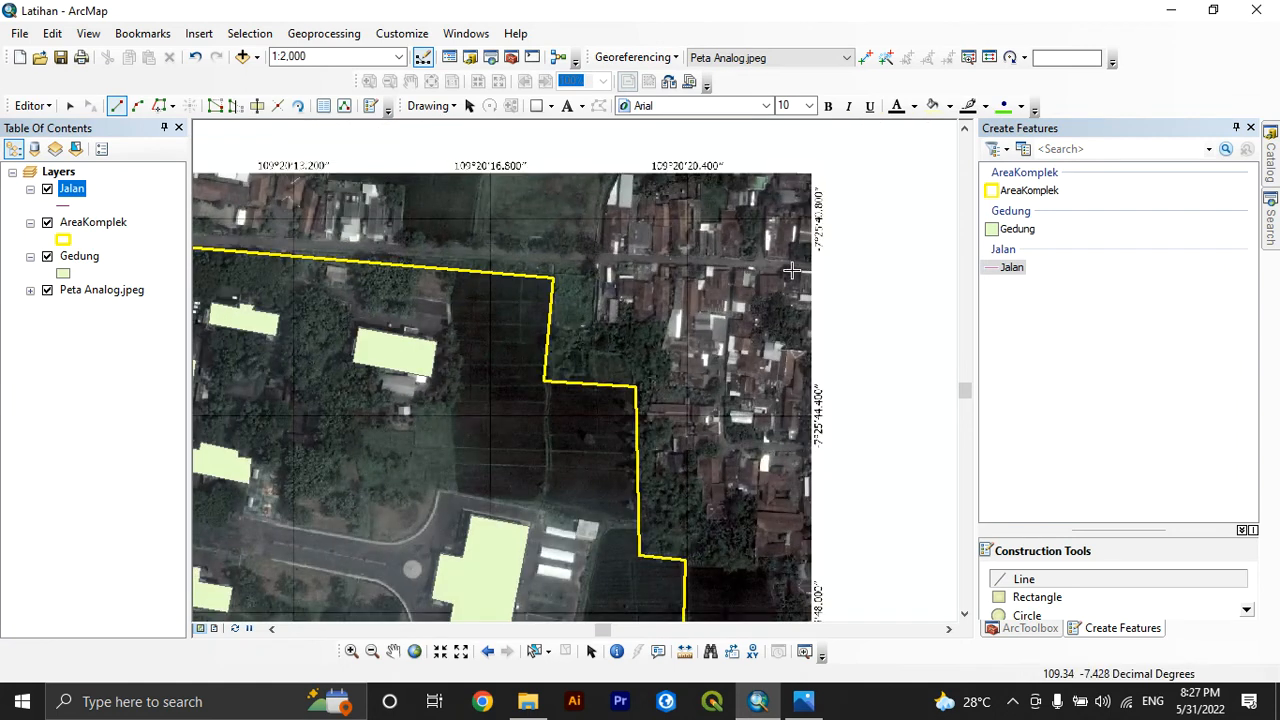
{"action": "left_click", "coordinate": [805, 268]}
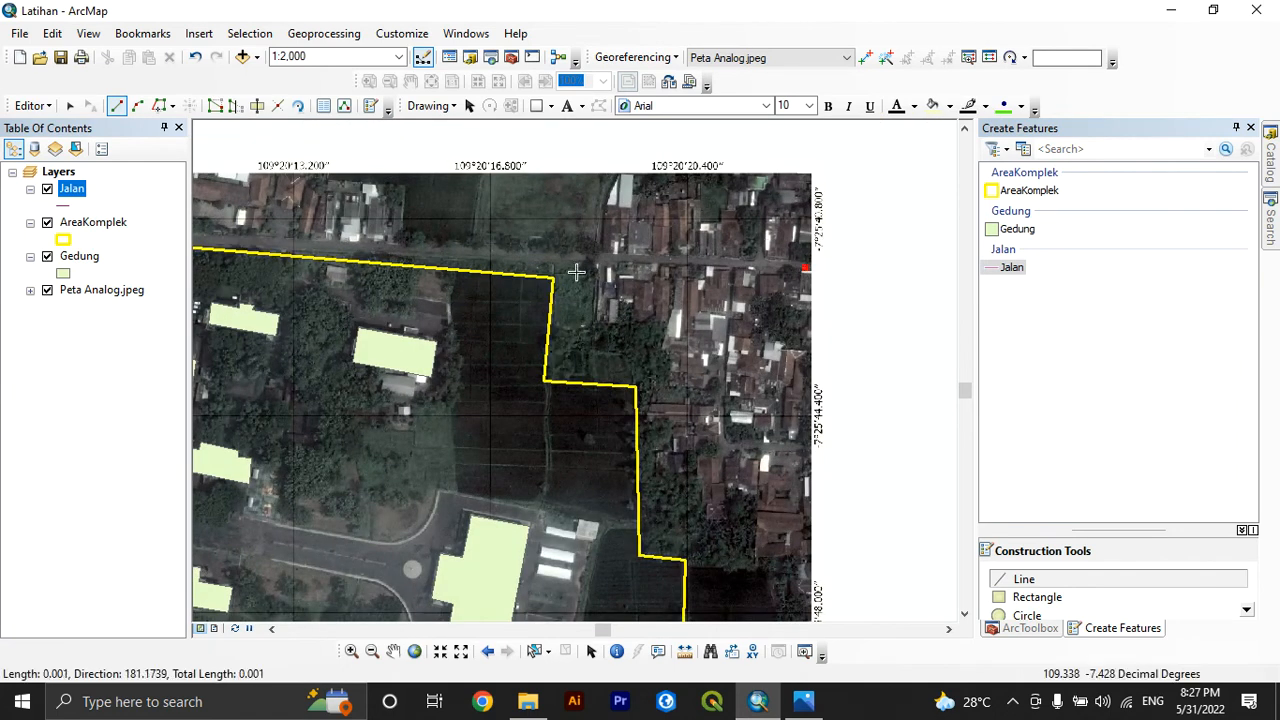
{"action": "left_click", "coordinate": [426, 250]}
Extend the northern road line past the boundary's northwest corner to the main road junction and finish the sketch
{"action": "scroll", "coordinate": [672, 398], "scroll_direction": "up", "scroll_amount": 2}
{"action": "scroll", "coordinate": [360, 286], "scroll_direction": "down", "scroll_amount": 4}
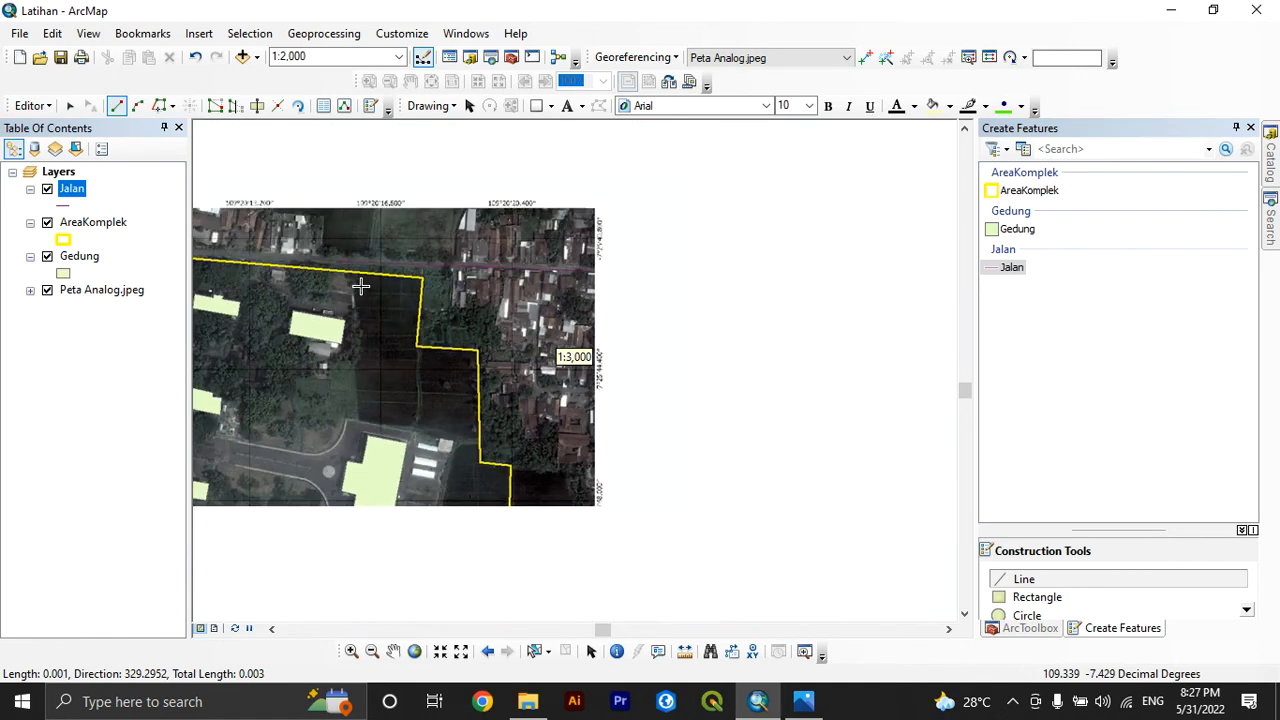
{"action": "scroll", "coordinate": [810, 364], "scroll_direction": "down", "scroll_amount": 2}
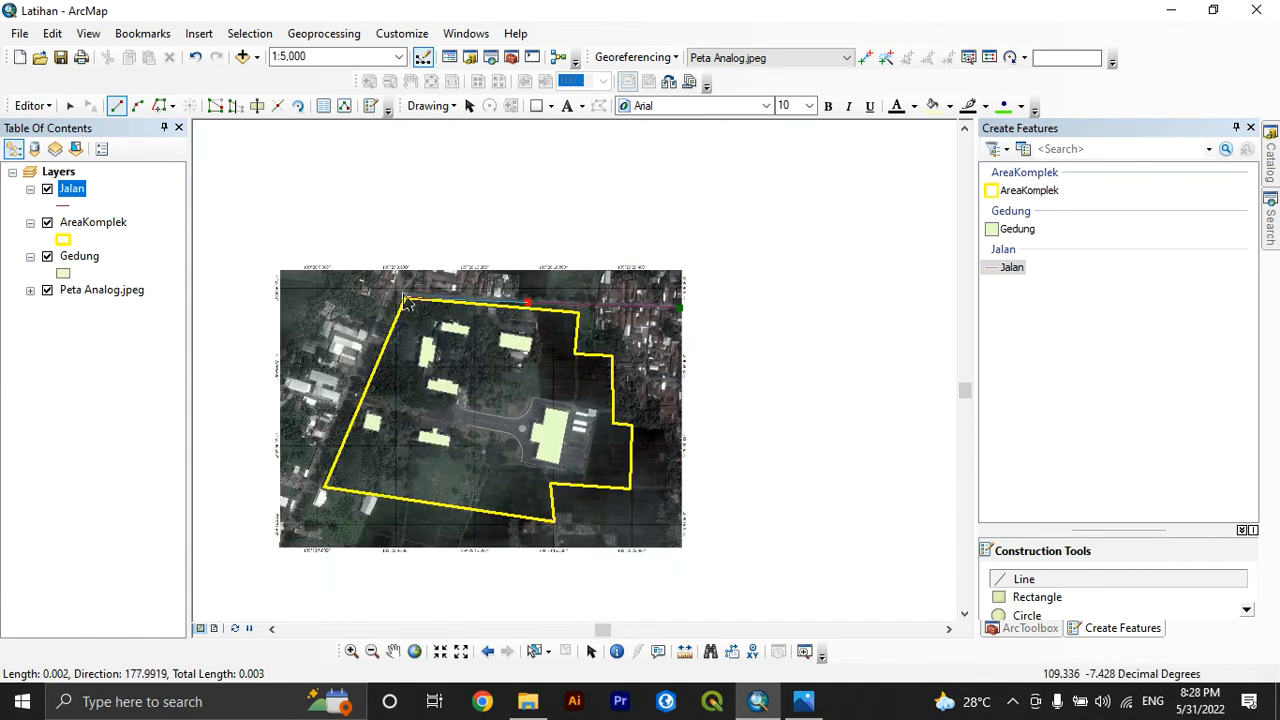
{"action": "scroll", "coordinate": [393, 291], "scroll_direction": "up", "scroll_amount": 7}
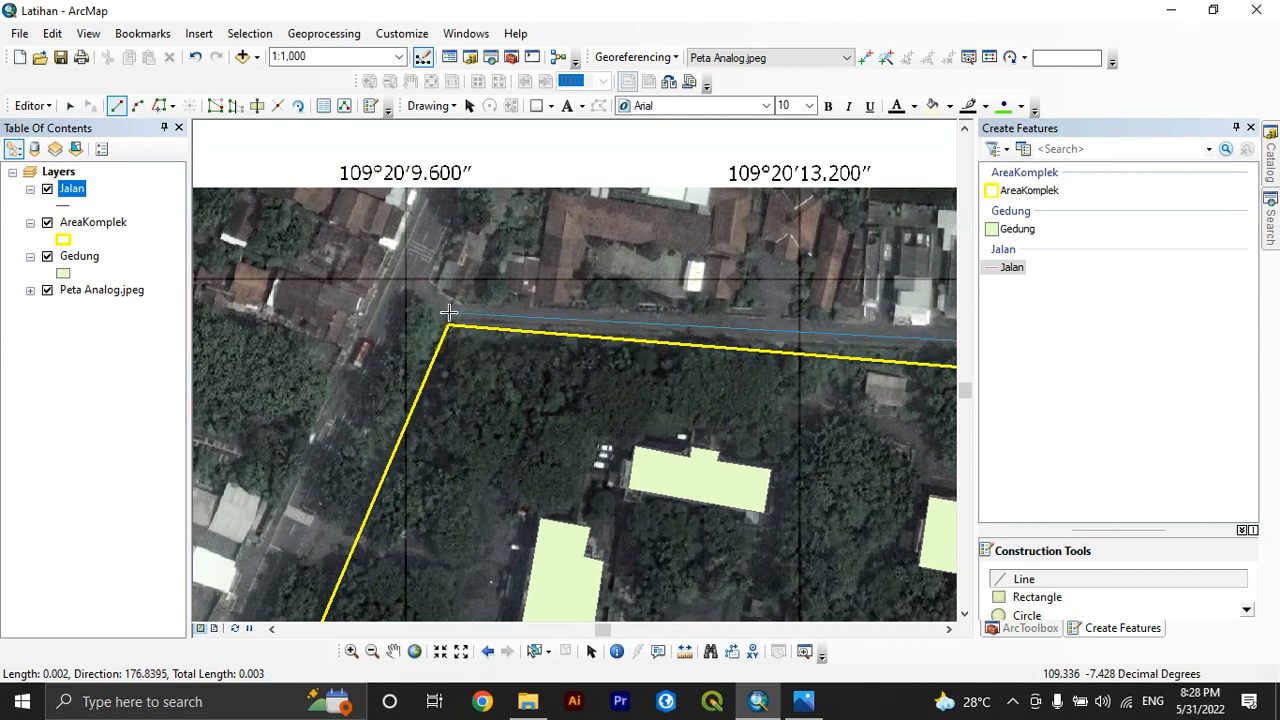
{"action": "double_click", "coordinate": [450, 313]}
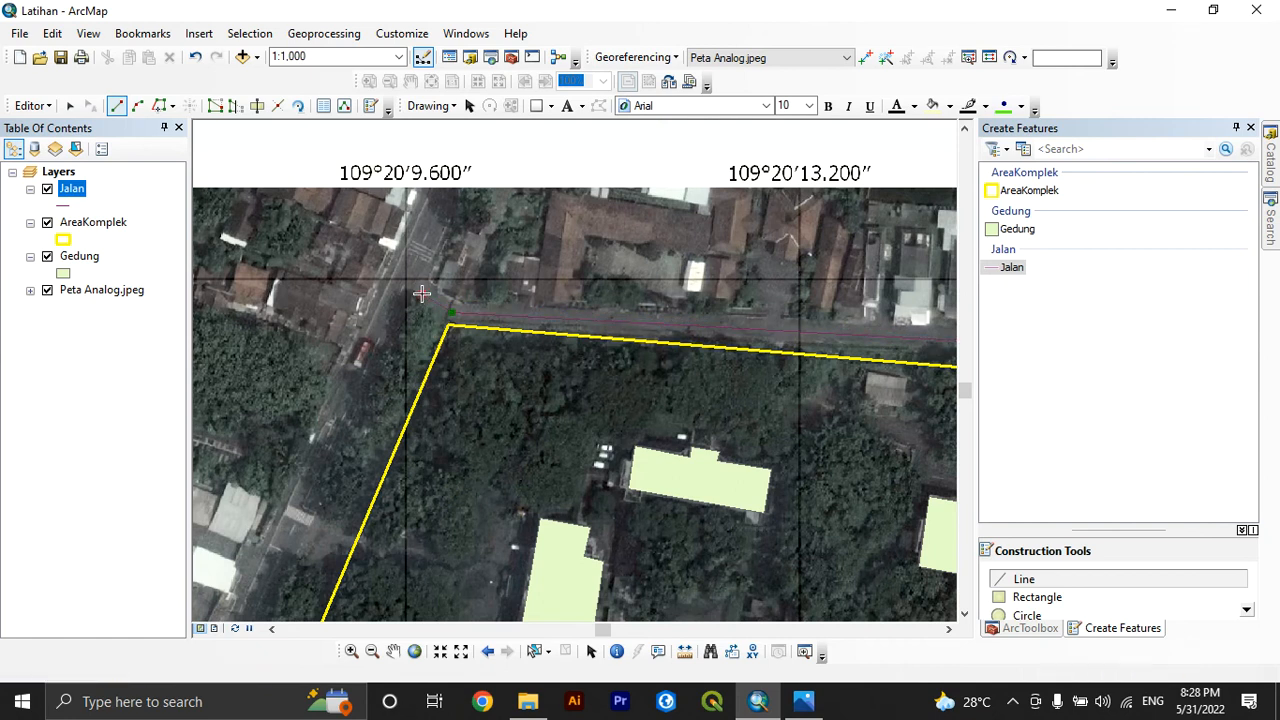
{"action": "right_click", "coordinate": [421, 292]}
{"action": "left_click", "coordinate": [496, 524]}
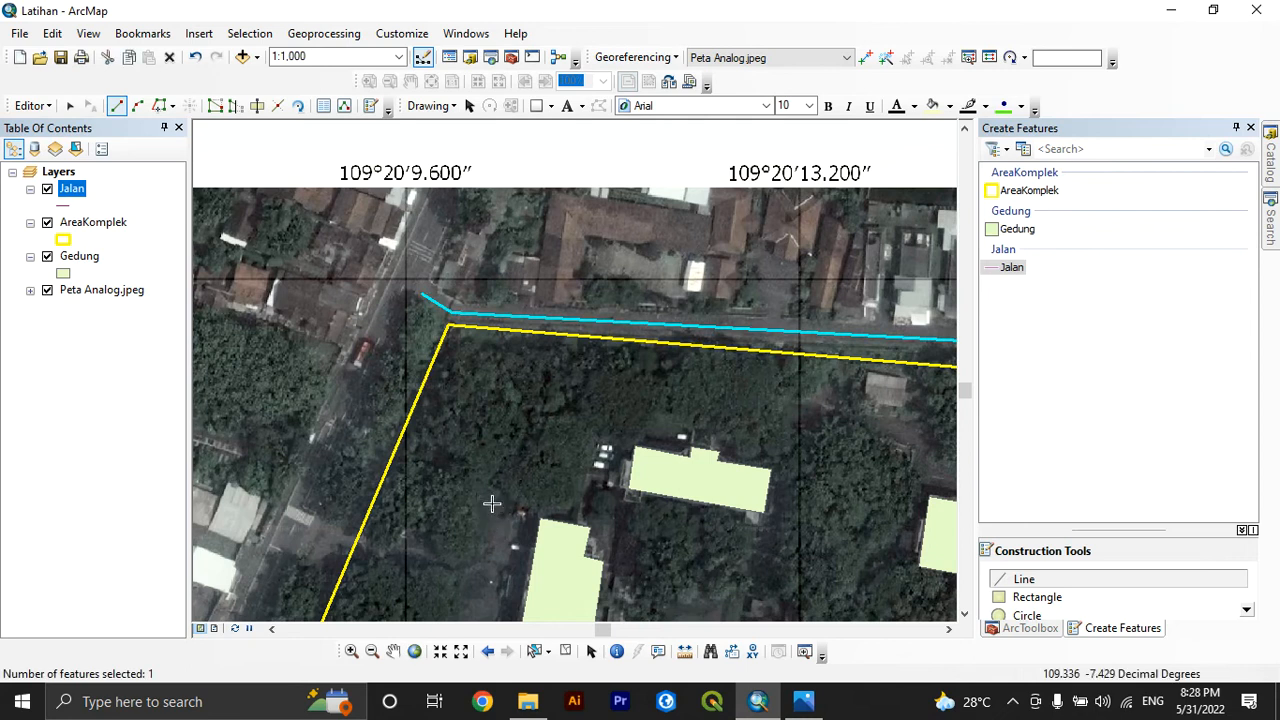
Trace the main road west of the complex as a Jalan line from the map's northern edge to its southwest corner and finish the sketch
{"action": "scroll", "coordinate": [491, 503], "scroll_direction": "down", "scroll_amount": 1}
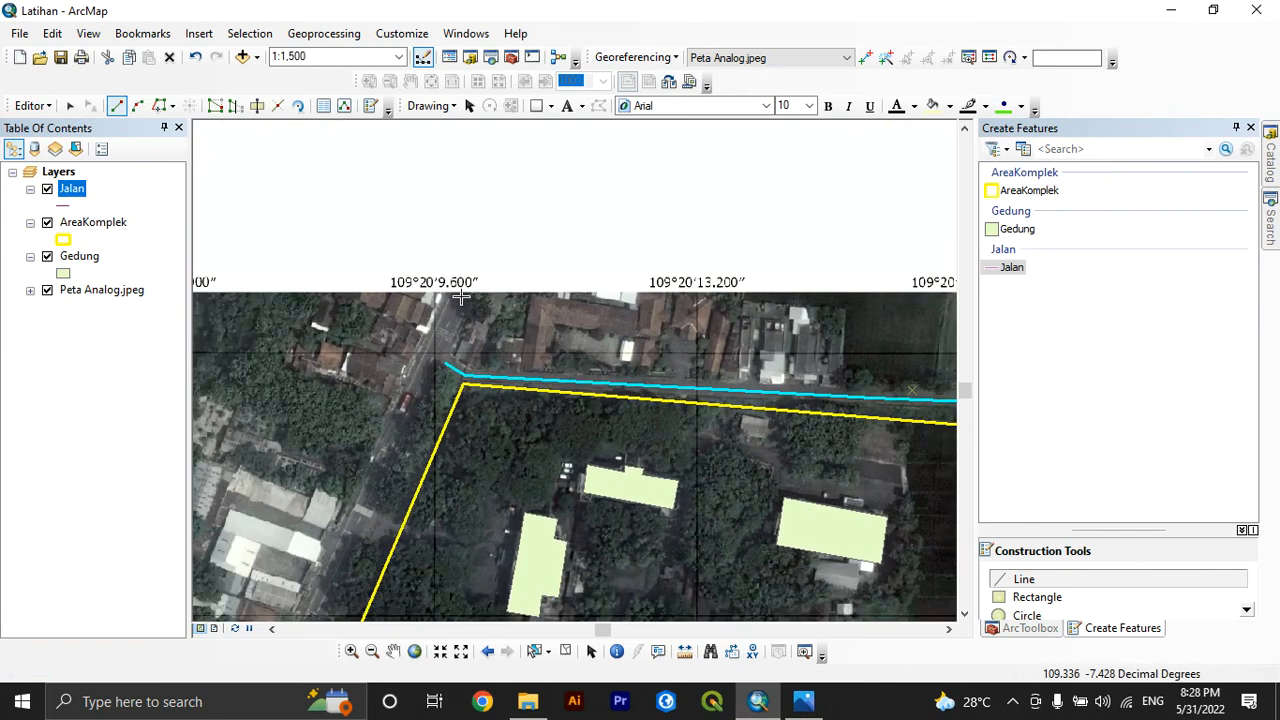
{"action": "left_click", "coordinate": [463, 293]}
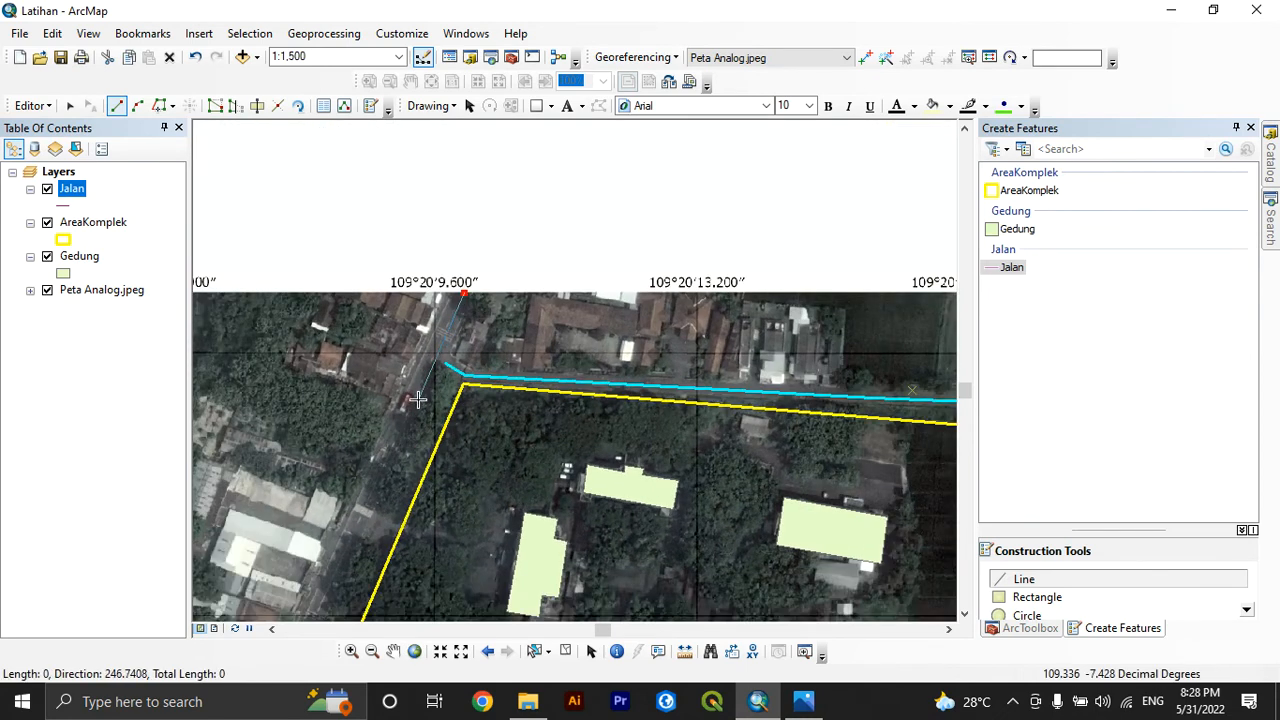
{"action": "scroll", "coordinate": [411, 402], "scroll_direction": "down", "scroll_amount": 1}
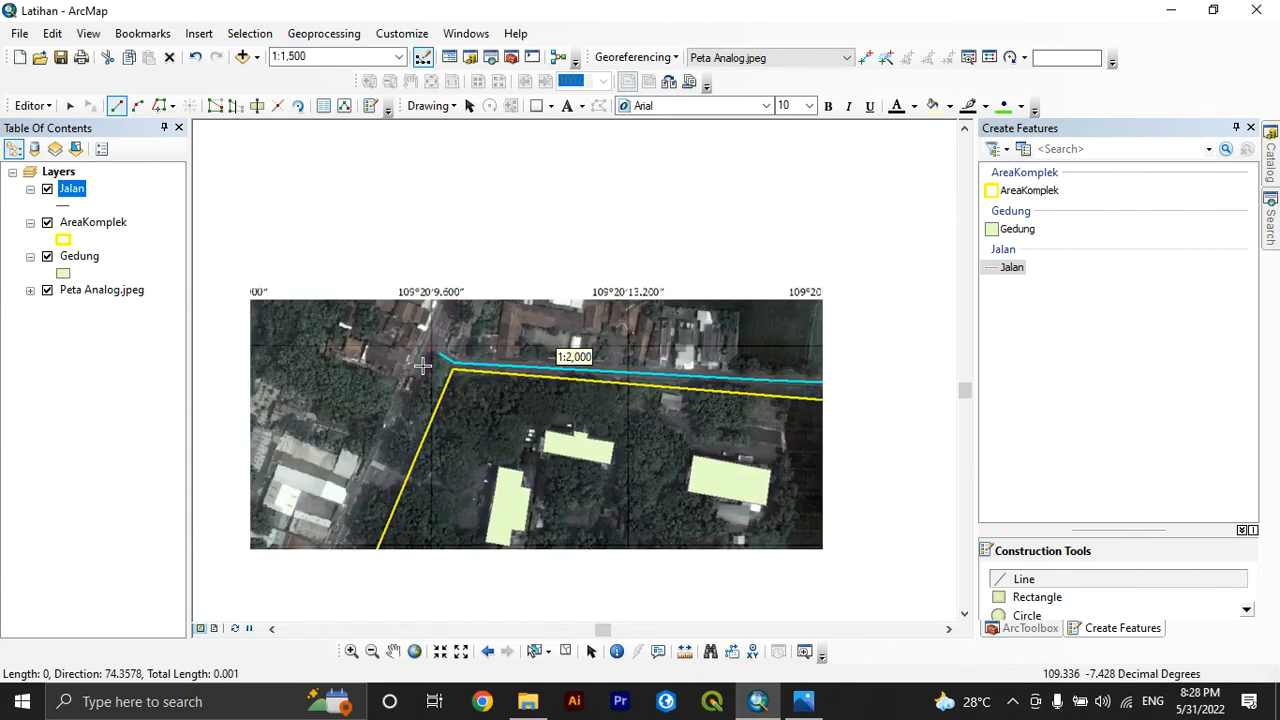
{"action": "scroll", "coordinate": [405, 457], "scroll_direction": "down", "scroll_amount": 1}
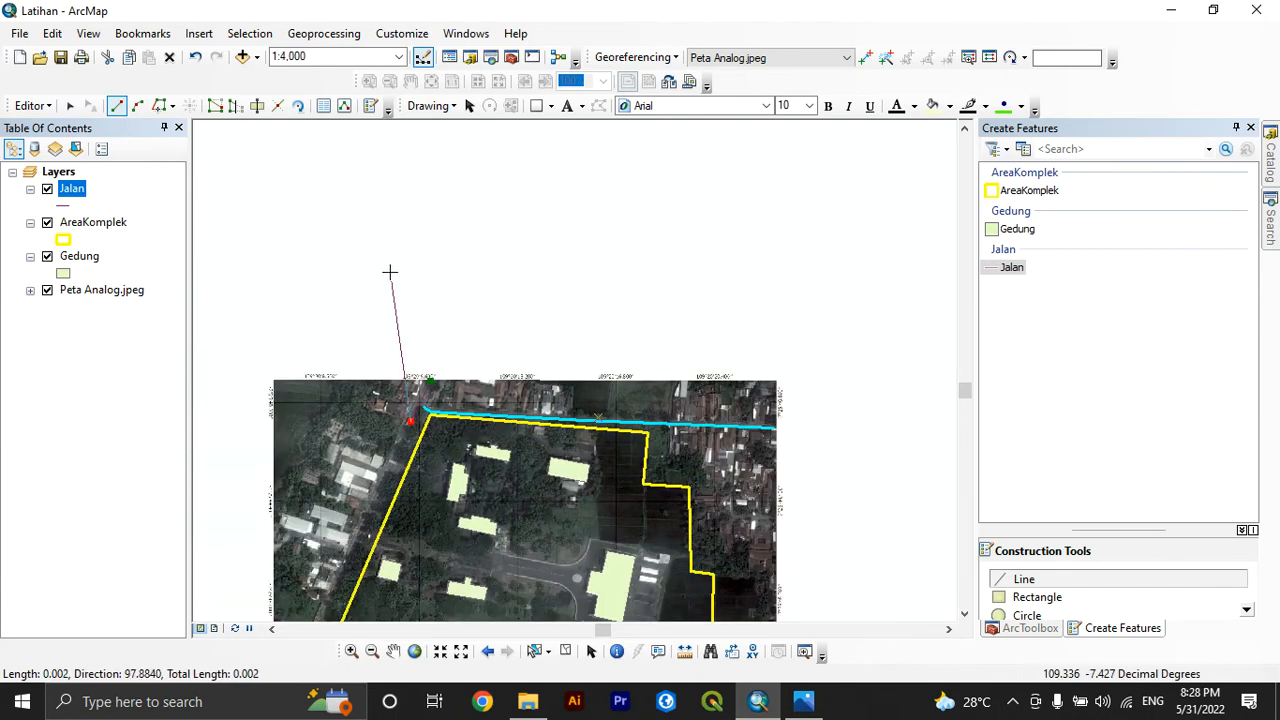
{"action": "scroll", "coordinate": [390, 264], "scroll_direction": "down", "scroll_amount": 1}
{"action": "scroll", "coordinate": [320, 488], "scroll_direction": "up", "scroll_amount": 2}
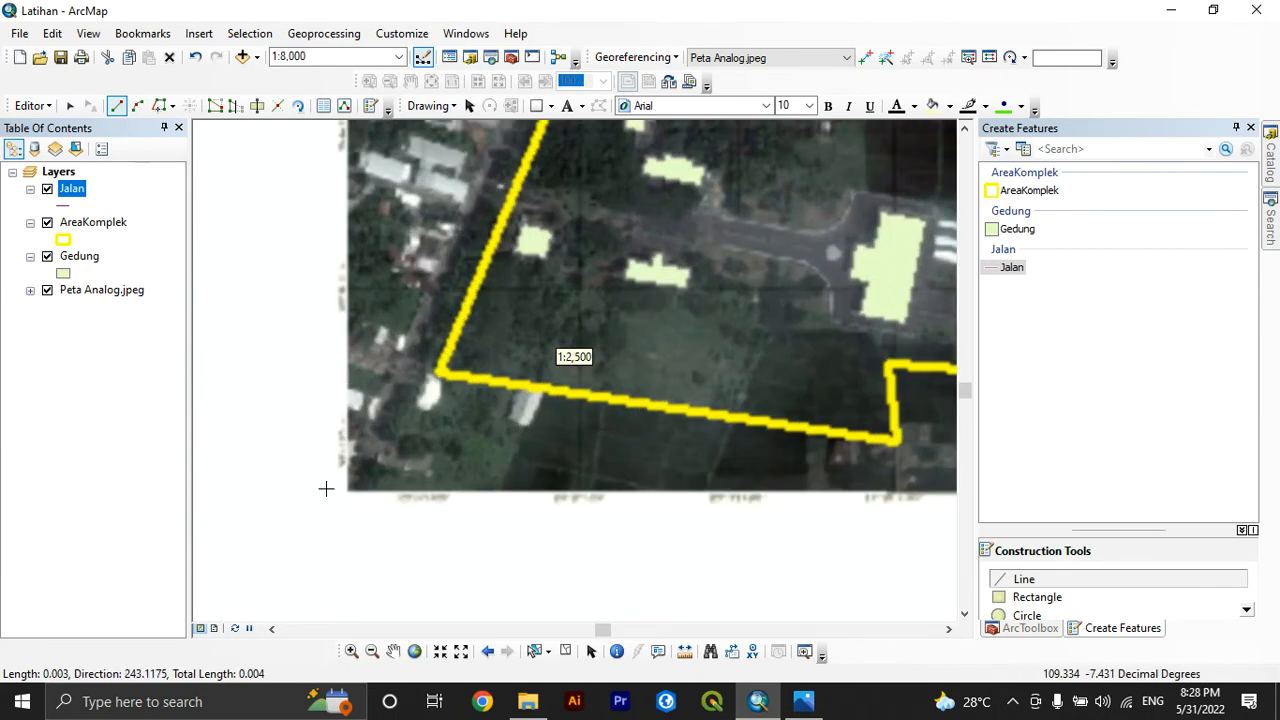
{"action": "scroll", "coordinate": [357, 473], "scroll_direction": "up", "scroll_amount": 1}
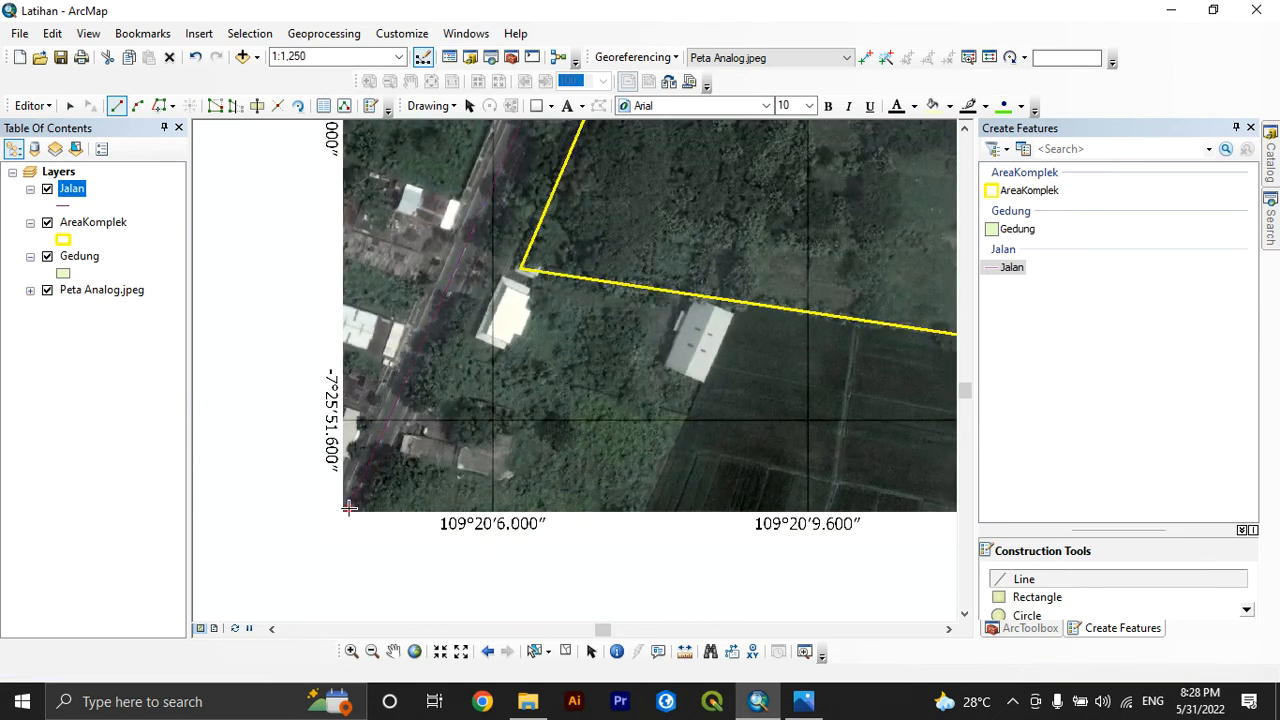
{"action": "right_click", "coordinate": [349, 508]}
{"action": "left_click", "coordinate": [438, 452]}
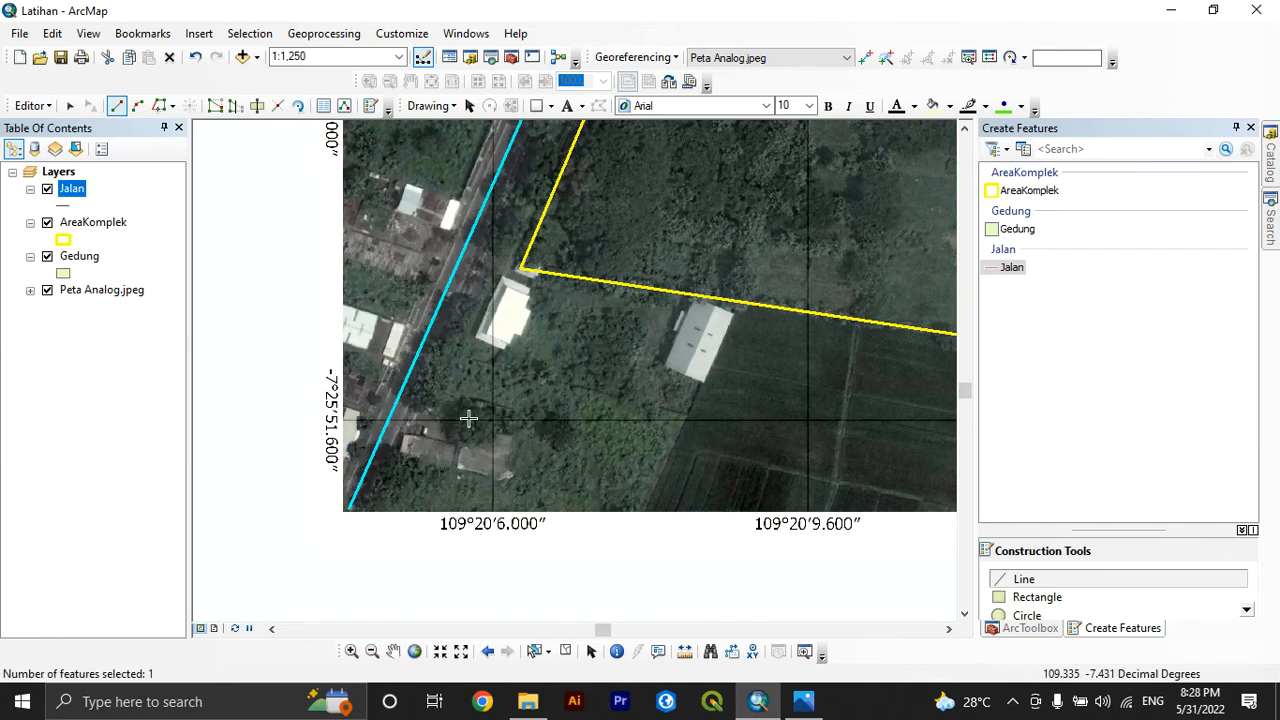
Trace the complex's central driveway from beside the roundabout westward, snap its end to the main road line, and finish the sketch
{"action": "scroll", "coordinate": [468, 418], "scroll_direction": "down", "scroll_amount": 3}
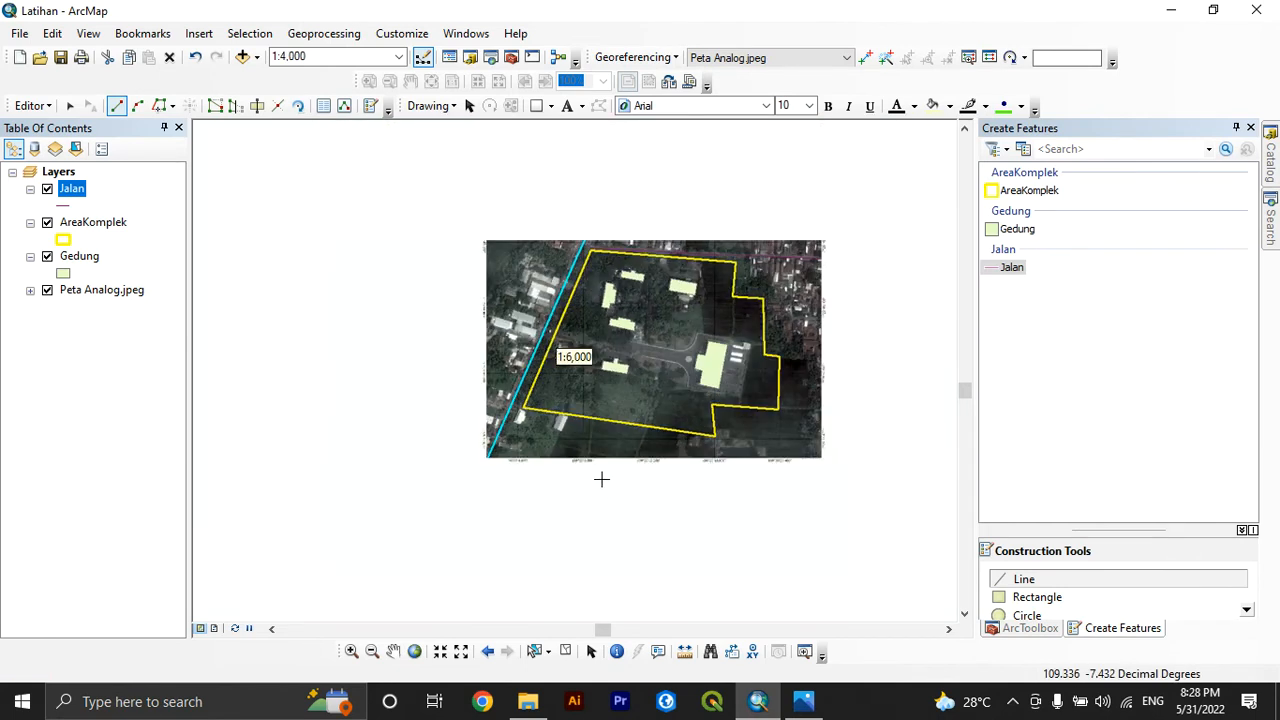
{"action": "scroll", "coordinate": [634, 271], "scroll_direction": "up", "scroll_amount": 3}
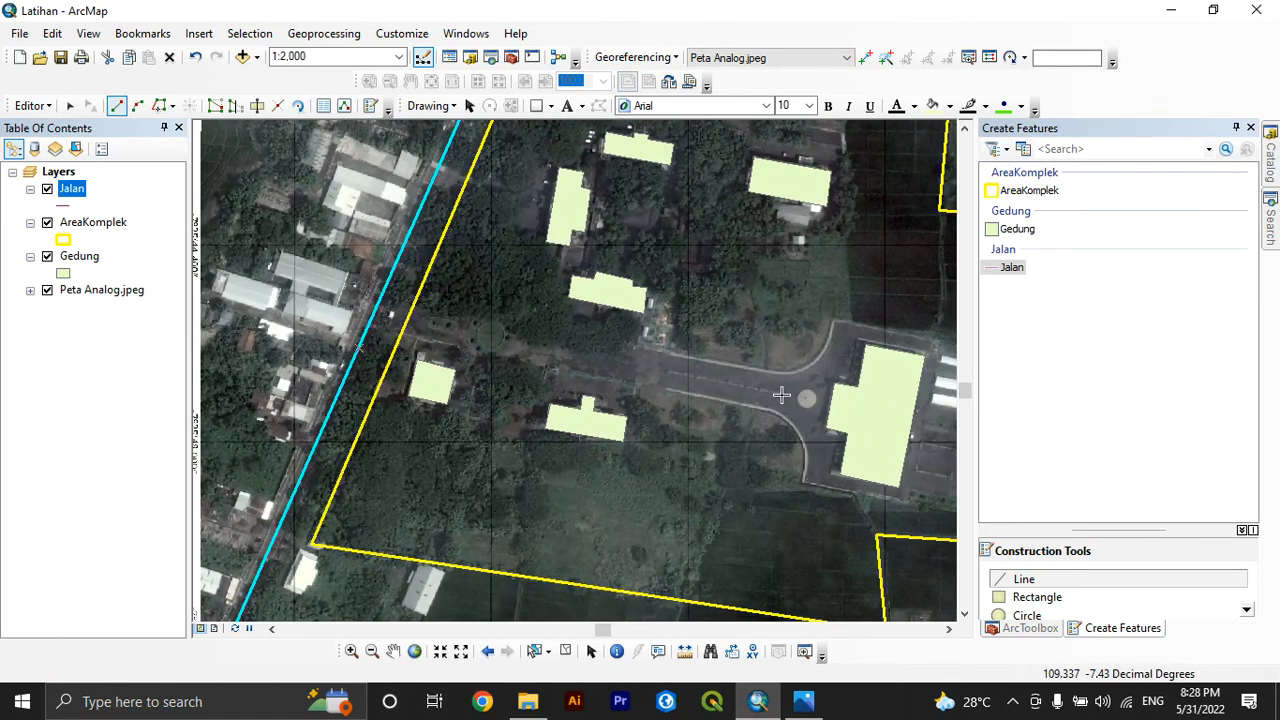
{"action": "scroll", "coordinate": [781, 396], "scroll_direction": "up", "scroll_amount": 2}
{"action": "left_click", "coordinate": [781, 395]}
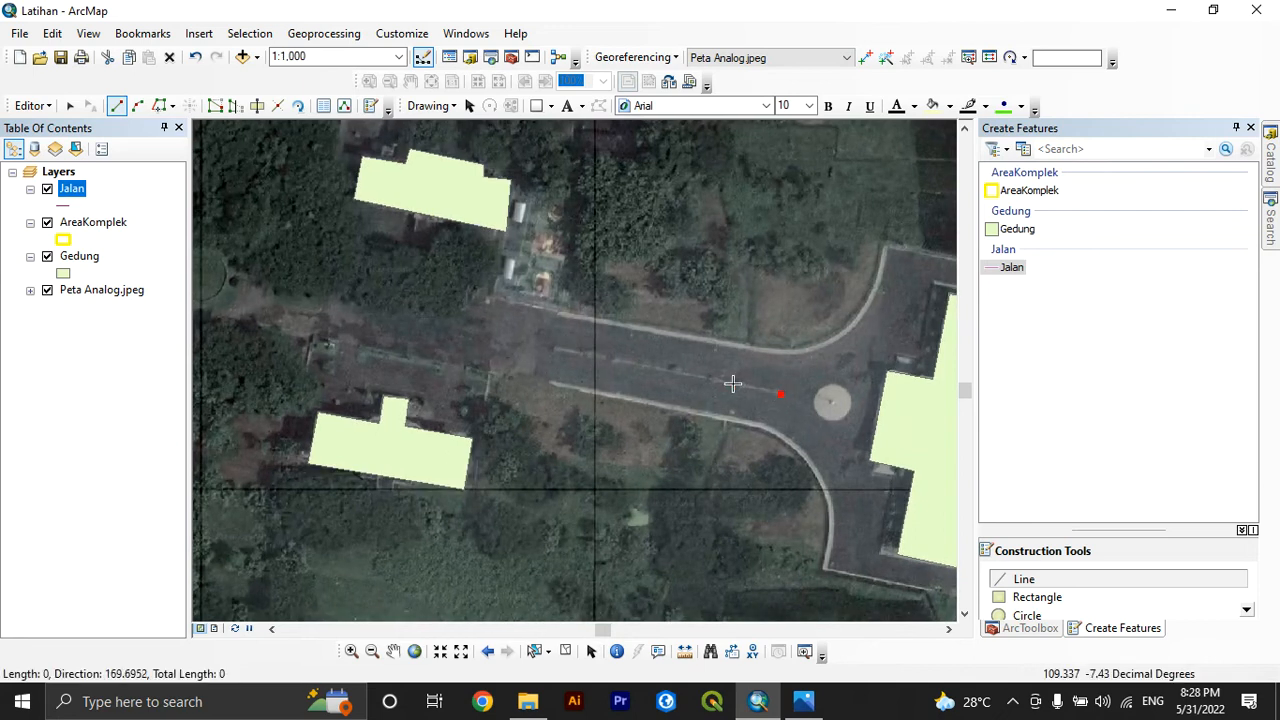
{"action": "double_click", "coordinate": [268, 291]}
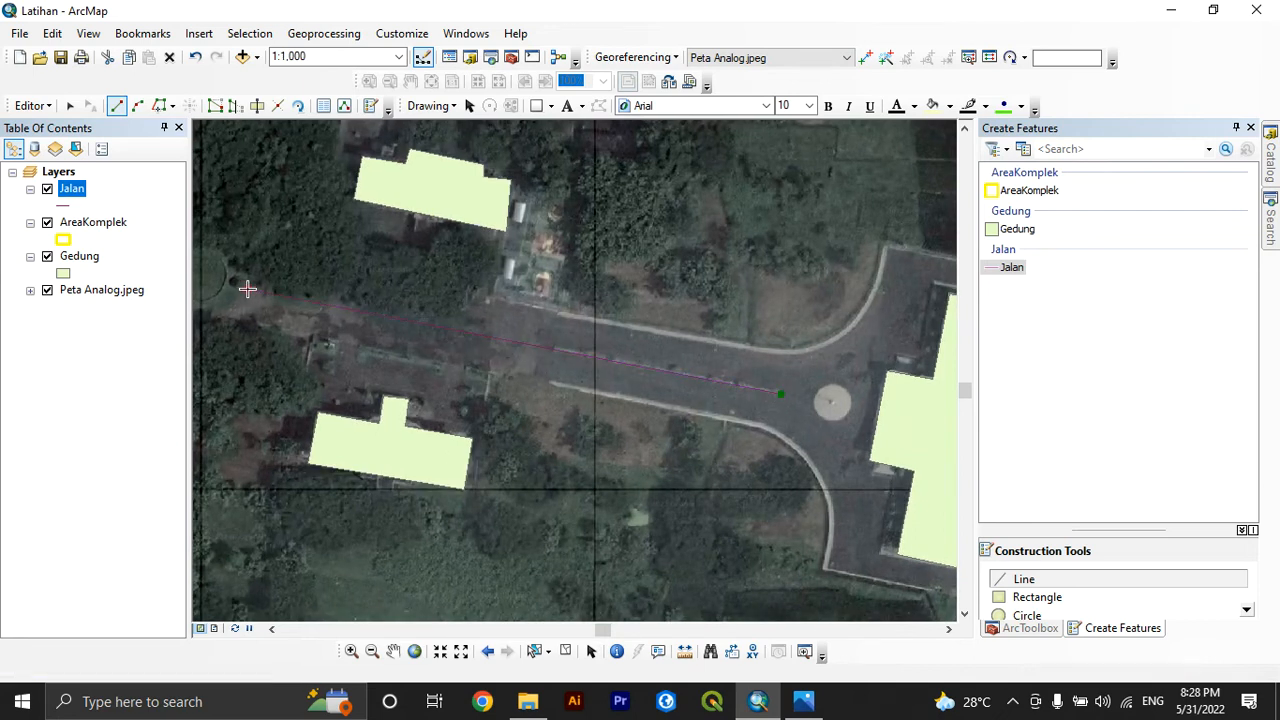
{"action": "scroll", "coordinate": [267, 295], "scroll_direction": "down", "scroll_amount": 1}
{"action": "scroll", "coordinate": [428, 326], "scroll_direction": "down", "scroll_amount": 4}
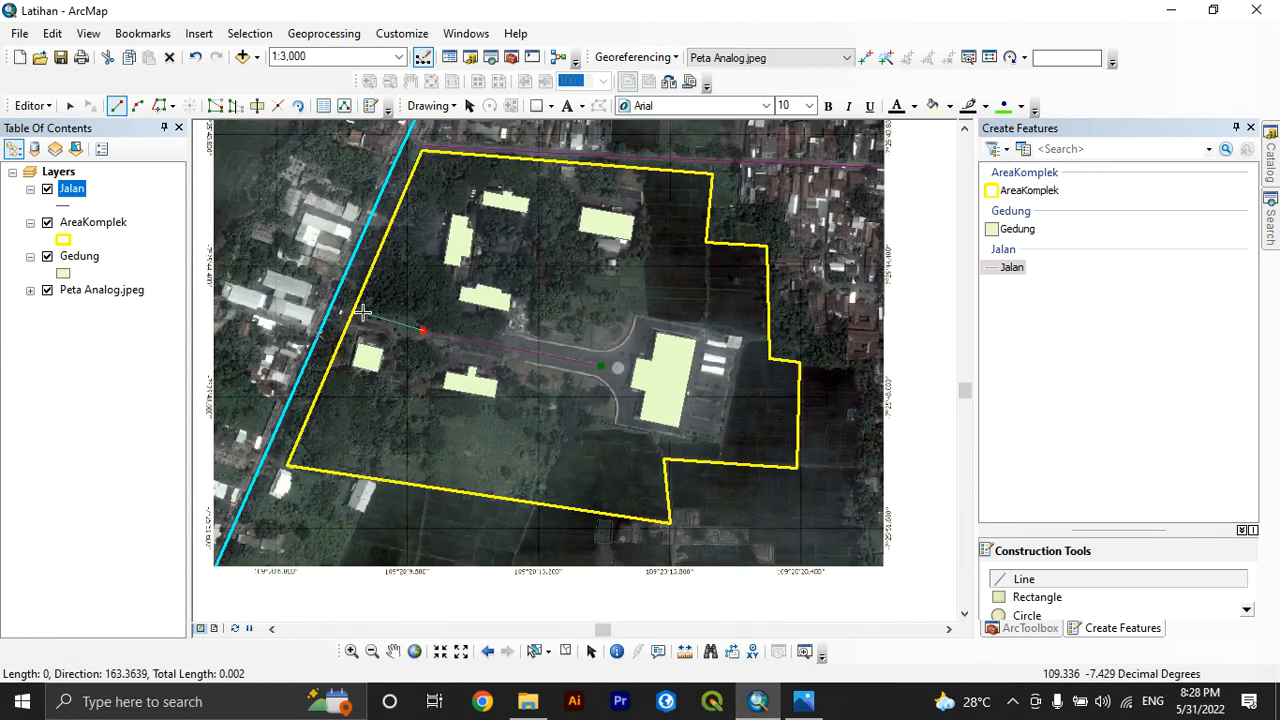
{"action": "scroll", "coordinate": [362, 310], "scroll_direction": "up", "scroll_amount": 5}
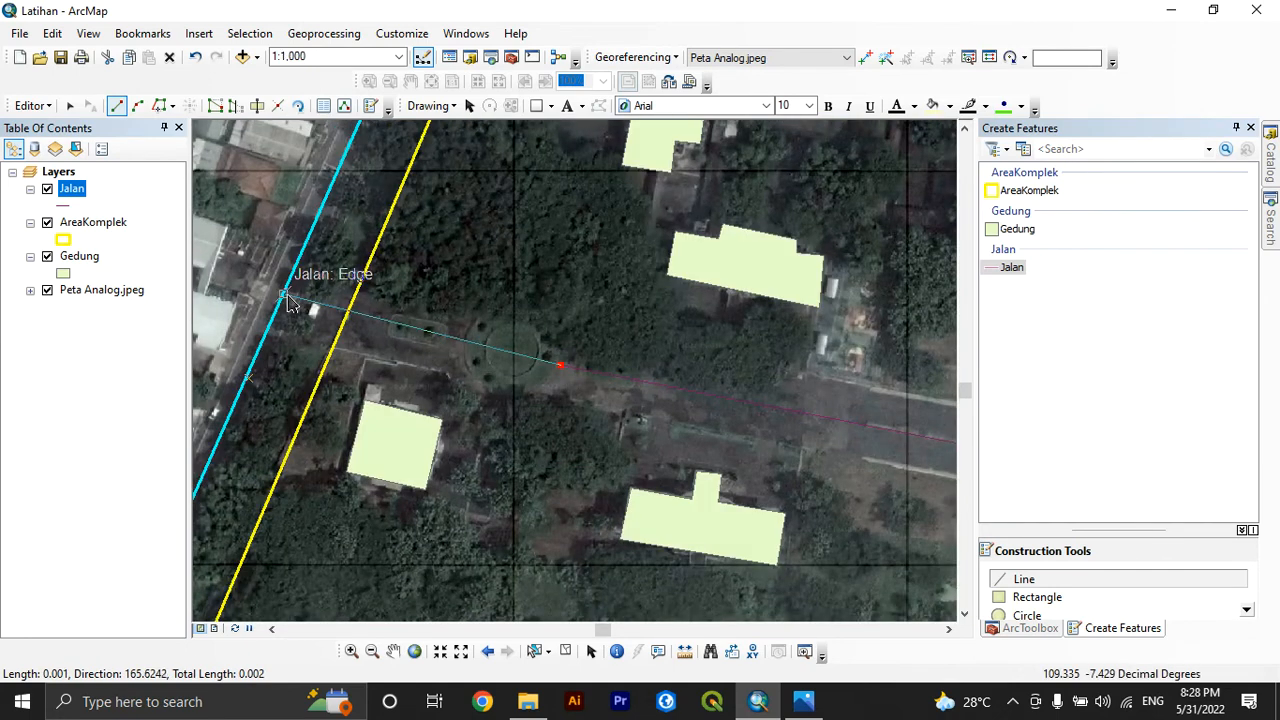
{"action": "double_click", "coordinate": [285, 297]}
{"action": "right_click", "coordinate": [286, 294]}
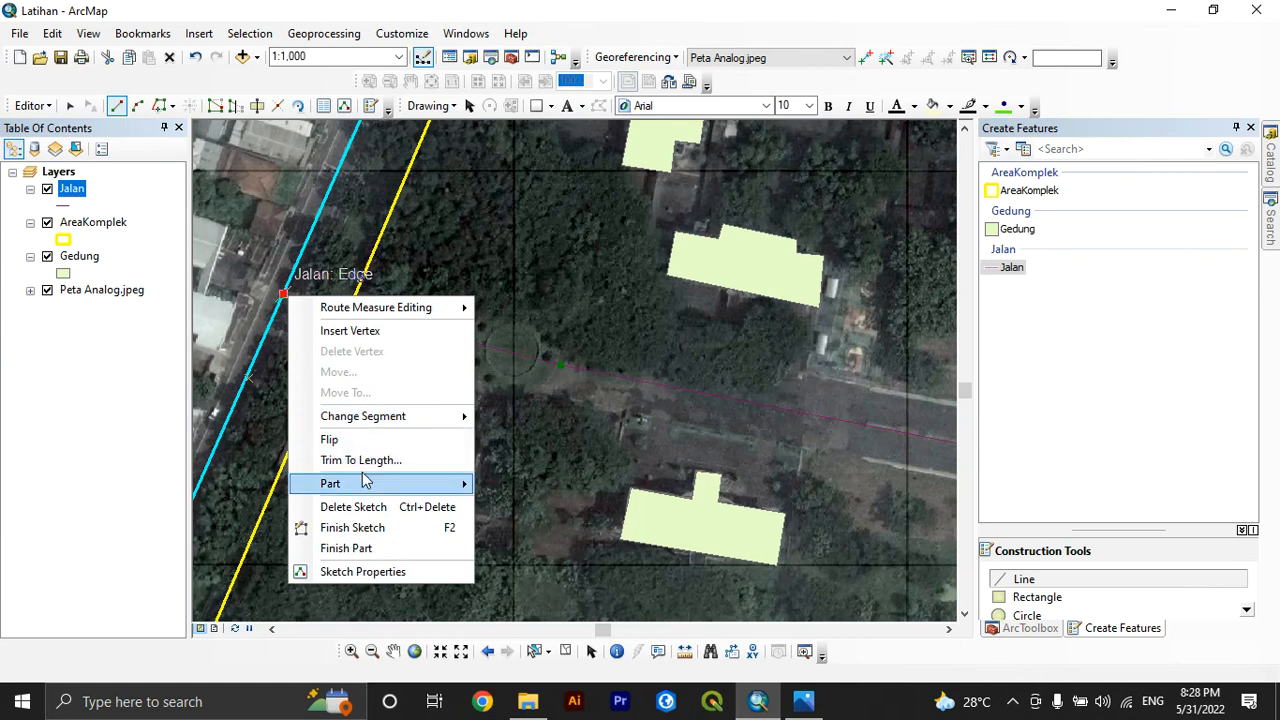
{"action": "left_click", "coordinate": [366, 527]}
Trace the inner road from the central driveway north past the western buildings, then east to the northeastern building, and finish the sketch
{"action": "scroll", "coordinate": [640, 422], "scroll_direction": "down", "scroll_amount": 4}
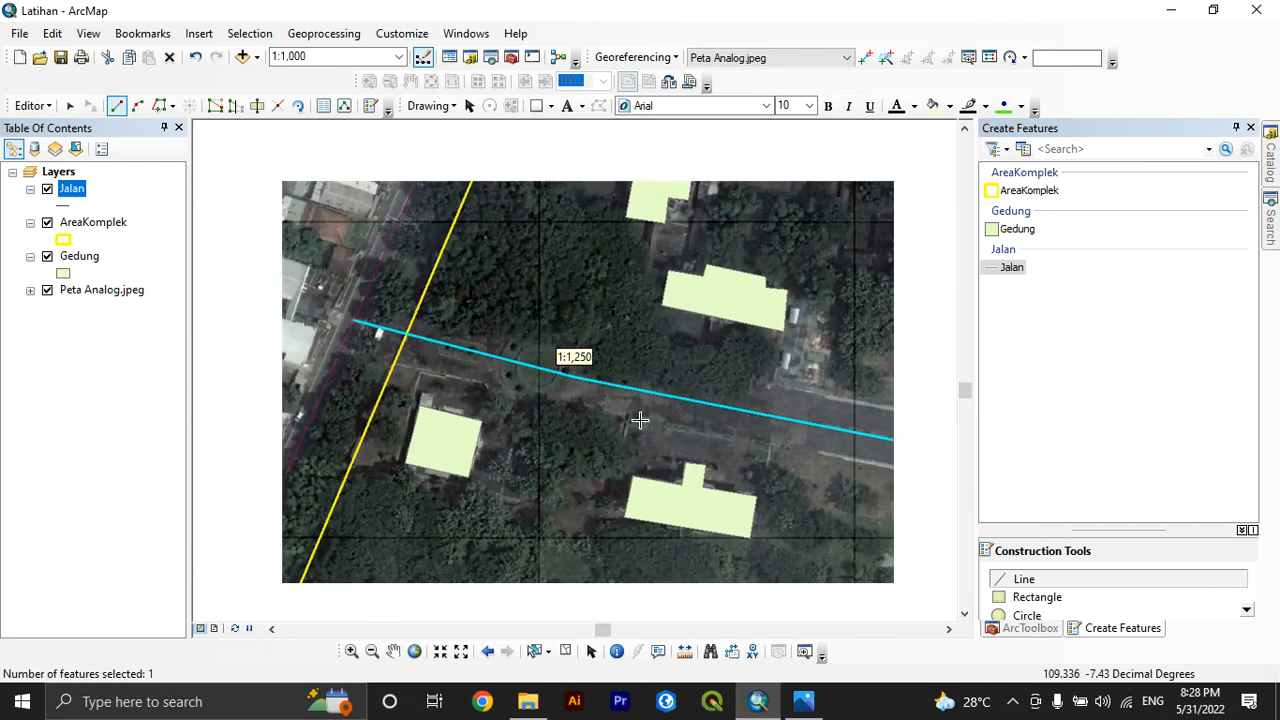
{"action": "scroll", "coordinate": [660, 259], "scroll_direction": "up", "scroll_amount": 2}
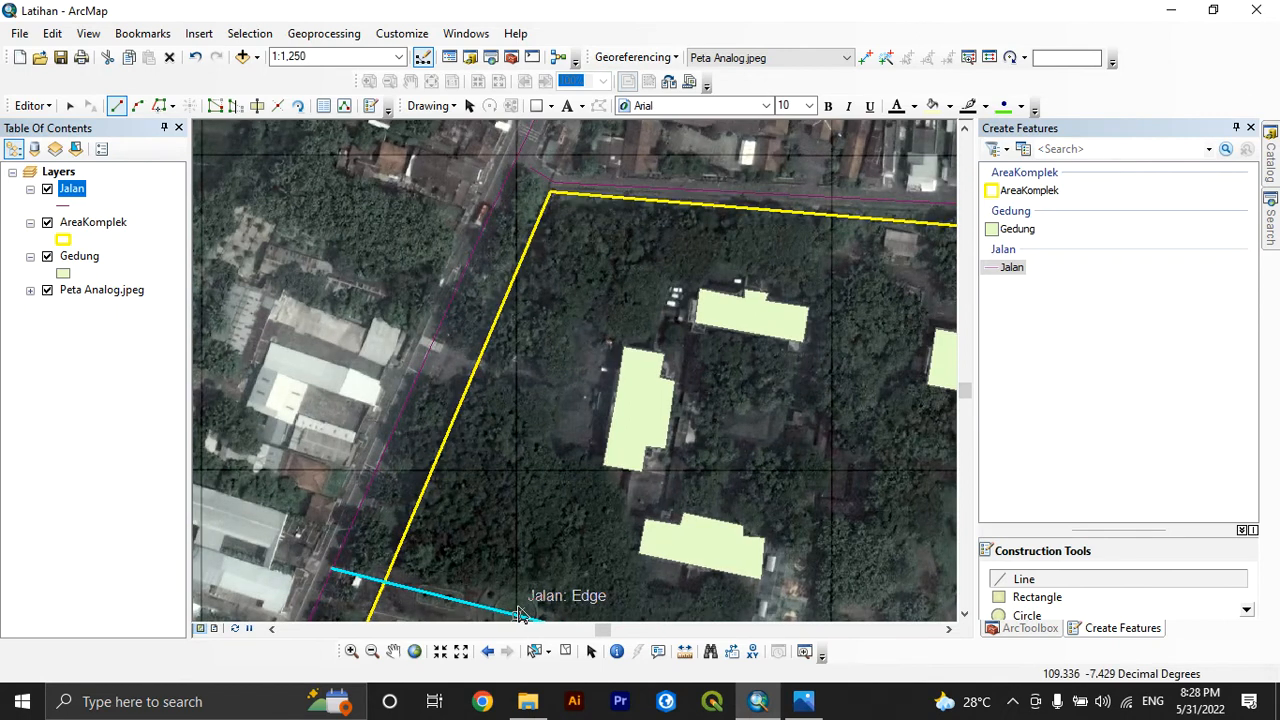
{"action": "left_click", "coordinate": [518, 615]}
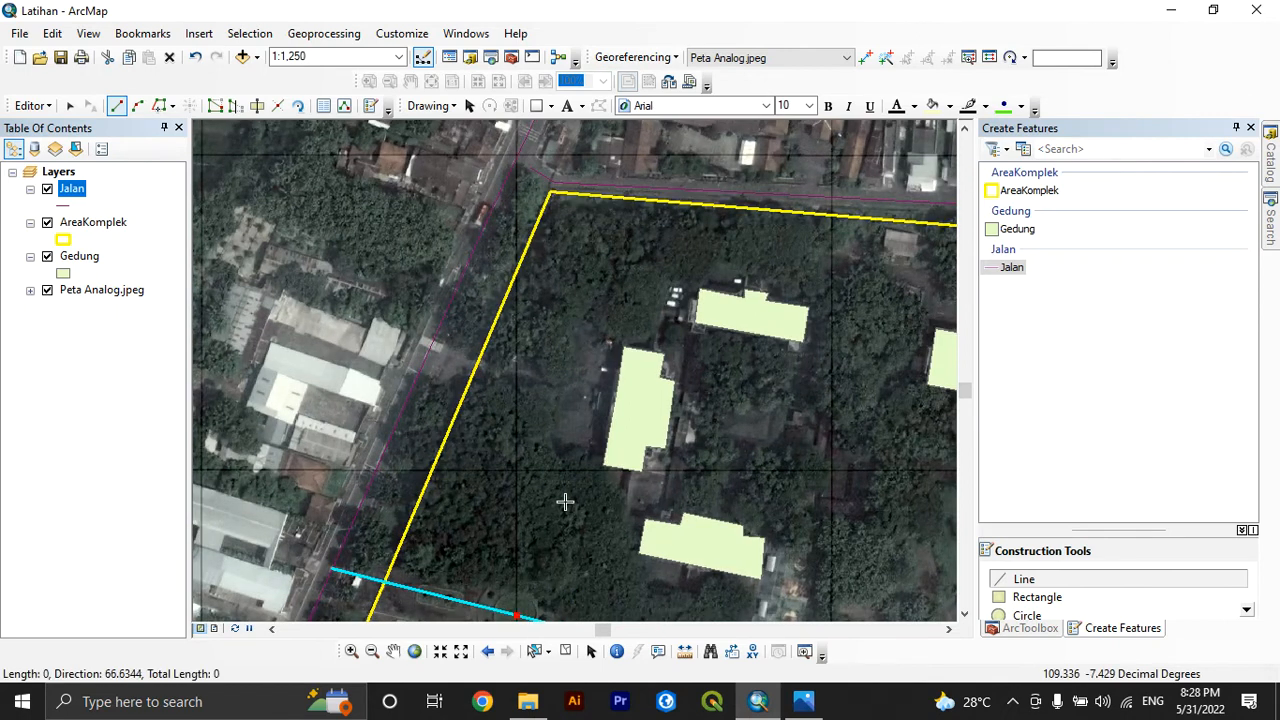
{"action": "left_click", "coordinate": [622, 237]}
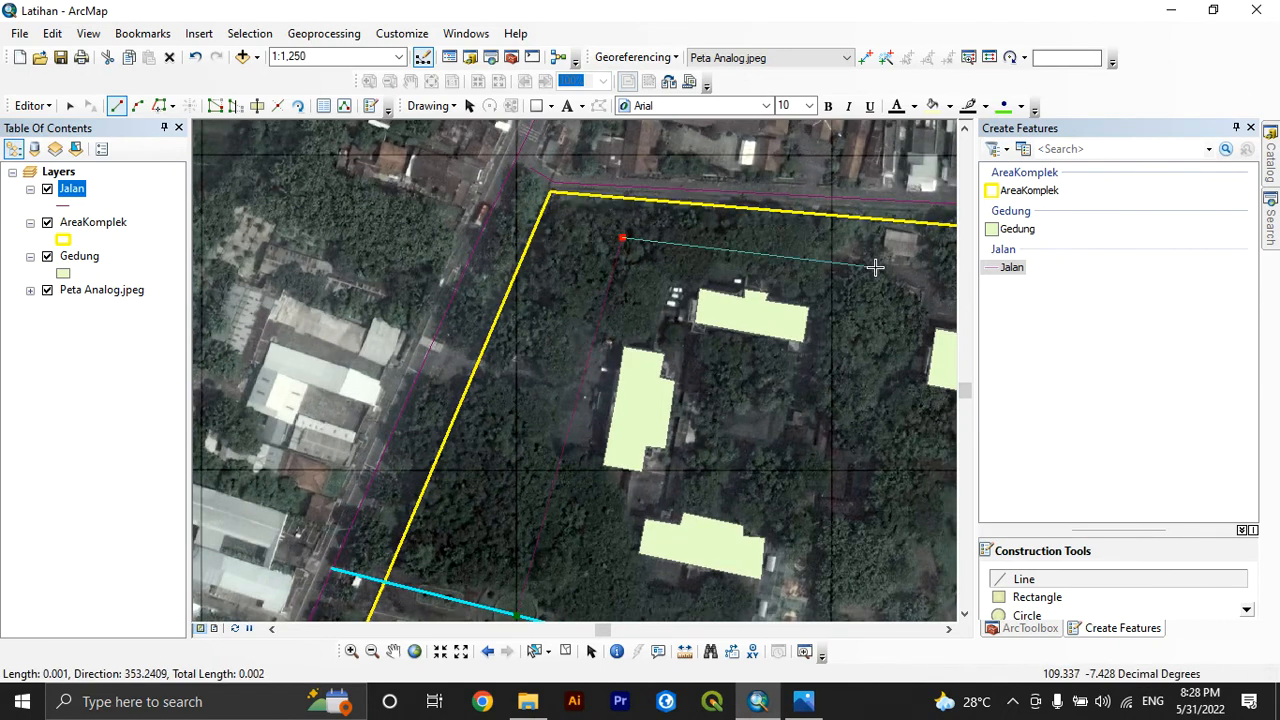
{"action": "scroll", "coordinate": [860, 265], "scroll_direction": "down", "scroll_amount": 3}
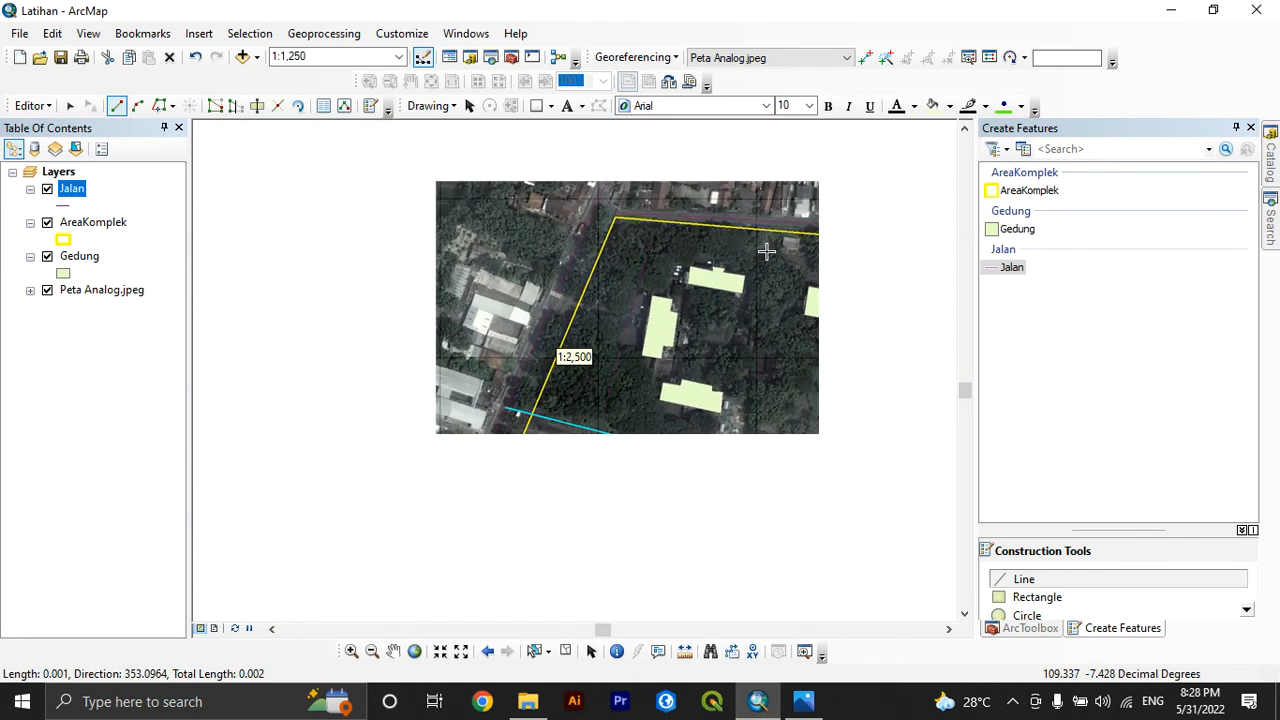
{"action": "scroll", "coordinate": [848, 272], "scroll_direction": "up", "scroll_amount": 3}
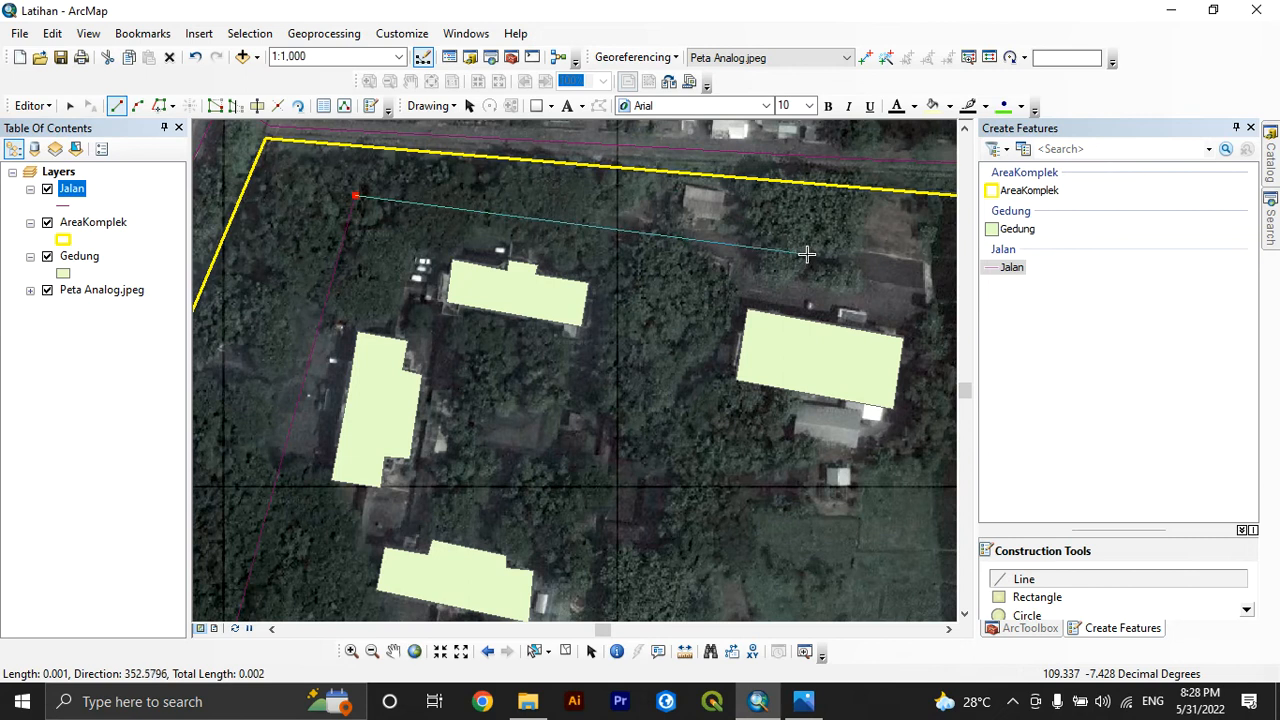
{"action": "left_click", "coordinate": [806, 255]}
{"action": "right_click", "coordinate": [807, 255]}
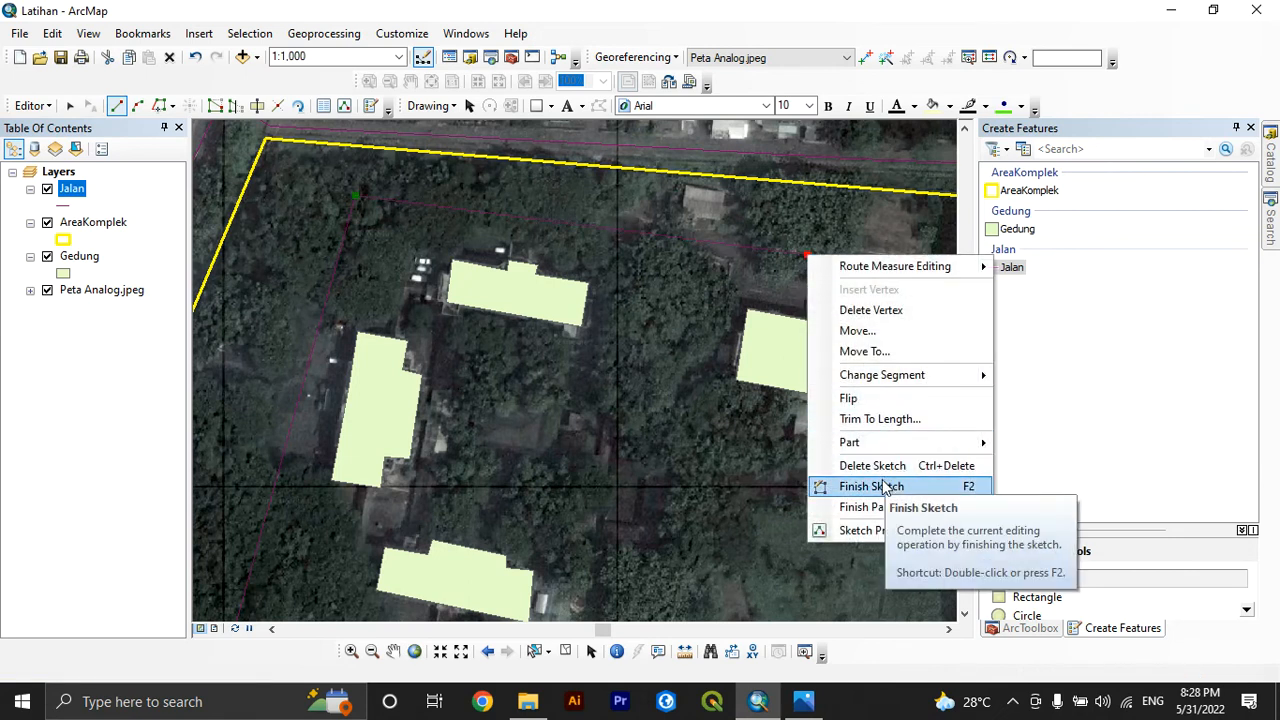
{"action": "left_click", "coordinate": [858, 486]}
Draw a short Jalan line connecting the inner road's western stretch to the main road, snapping both ends, and finish the sketch
{"action": "scroll", "coordinate": [624, 350], "scroll_direction": "up", "scroll_amount": 1}
{"action": "scroll", "coordinate": [624, 350], "scroll_direction": "down", "scroll_amount": 3}
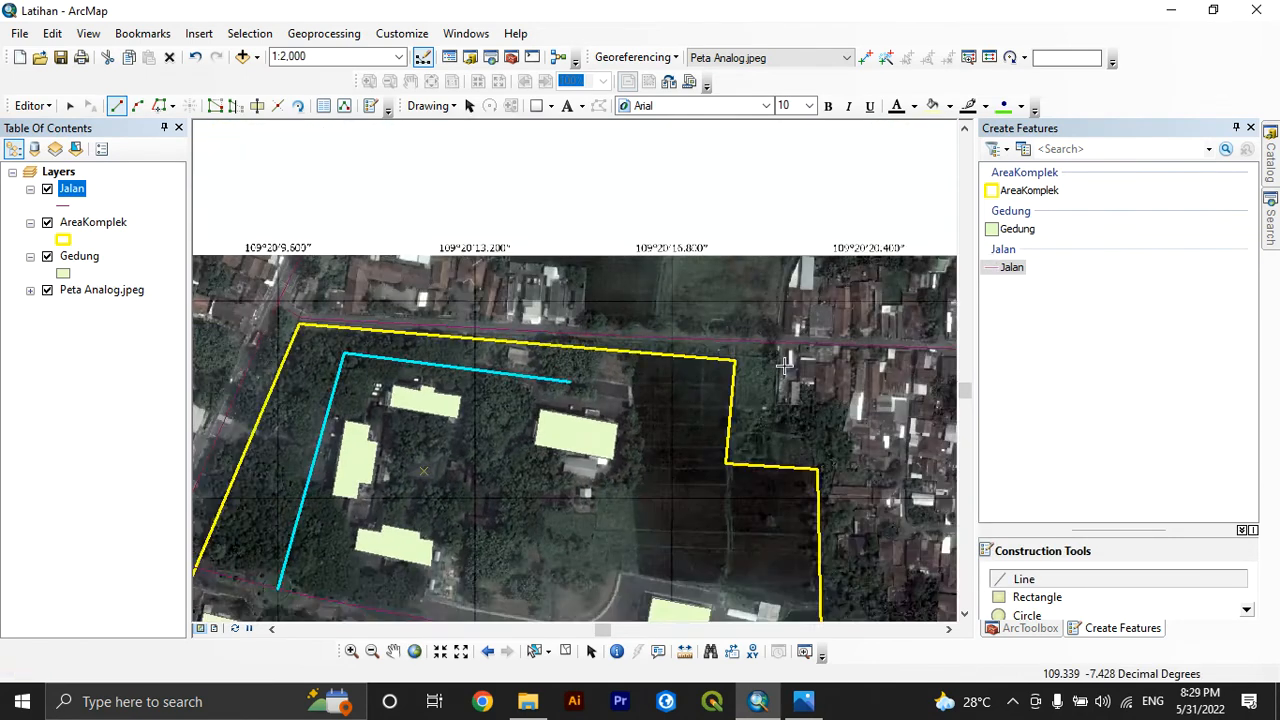
{"action": "scroll", "coordinate": [416, 430], "scroll_direction": "up", "scroll_amount": 3}
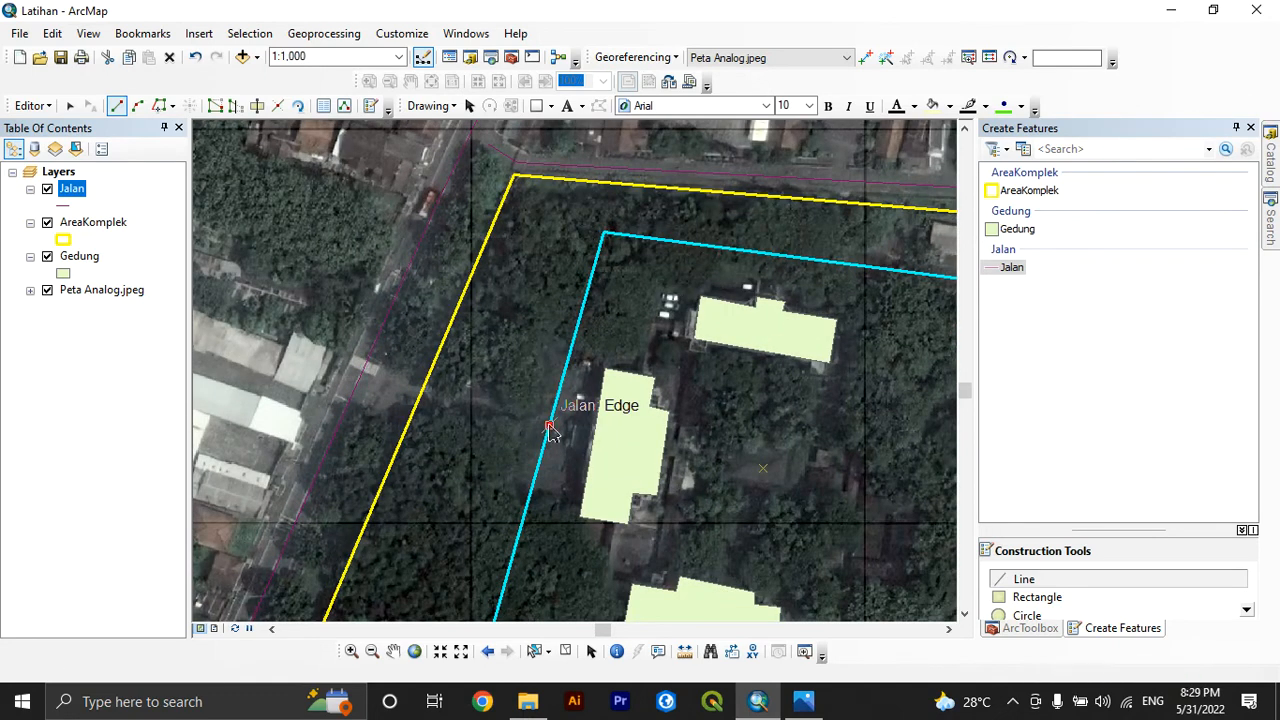
{"action": "left_click", "coordinate": [548, 427]}
{"action": "left_click", "coordinate": [366, 367]}
{"action": "right_click", "coordinate": [367, 368]}
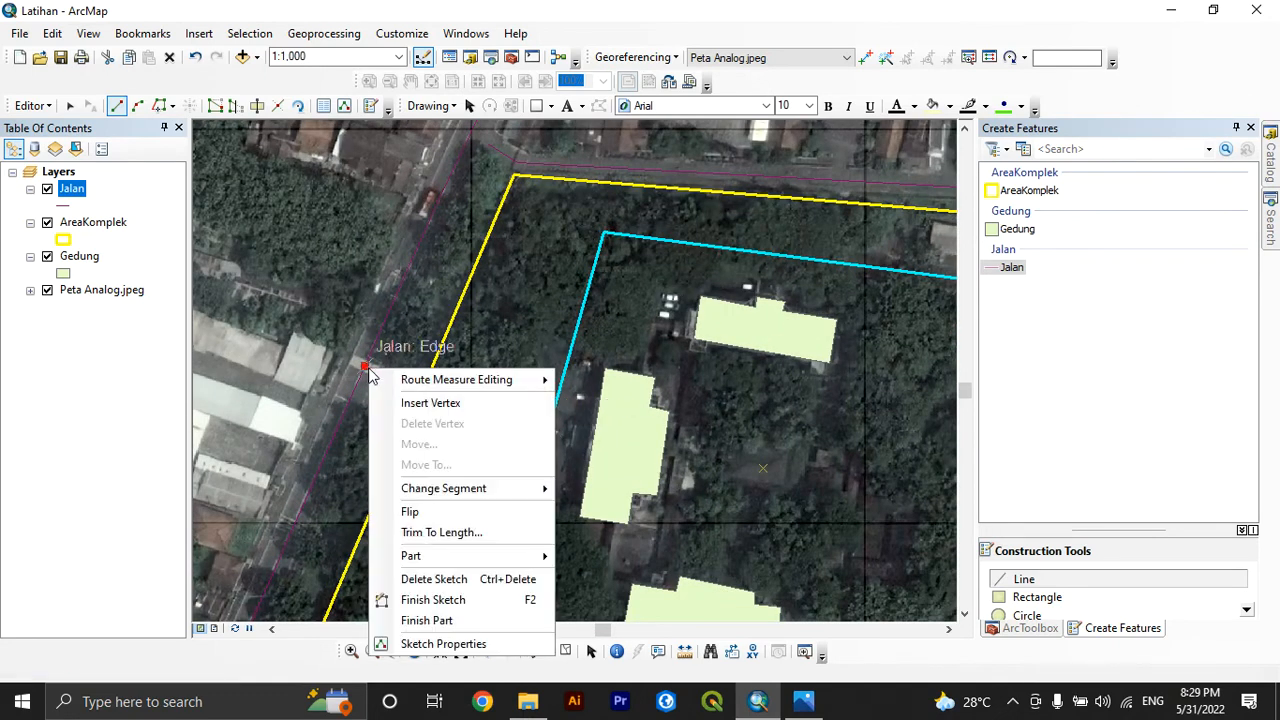
{"action": "left_click", "coordinate": [436, 600]}
{"action": "scroll", "coordinate": [545, 292], "scroll_direction": "down", "scroll_amount": 2}
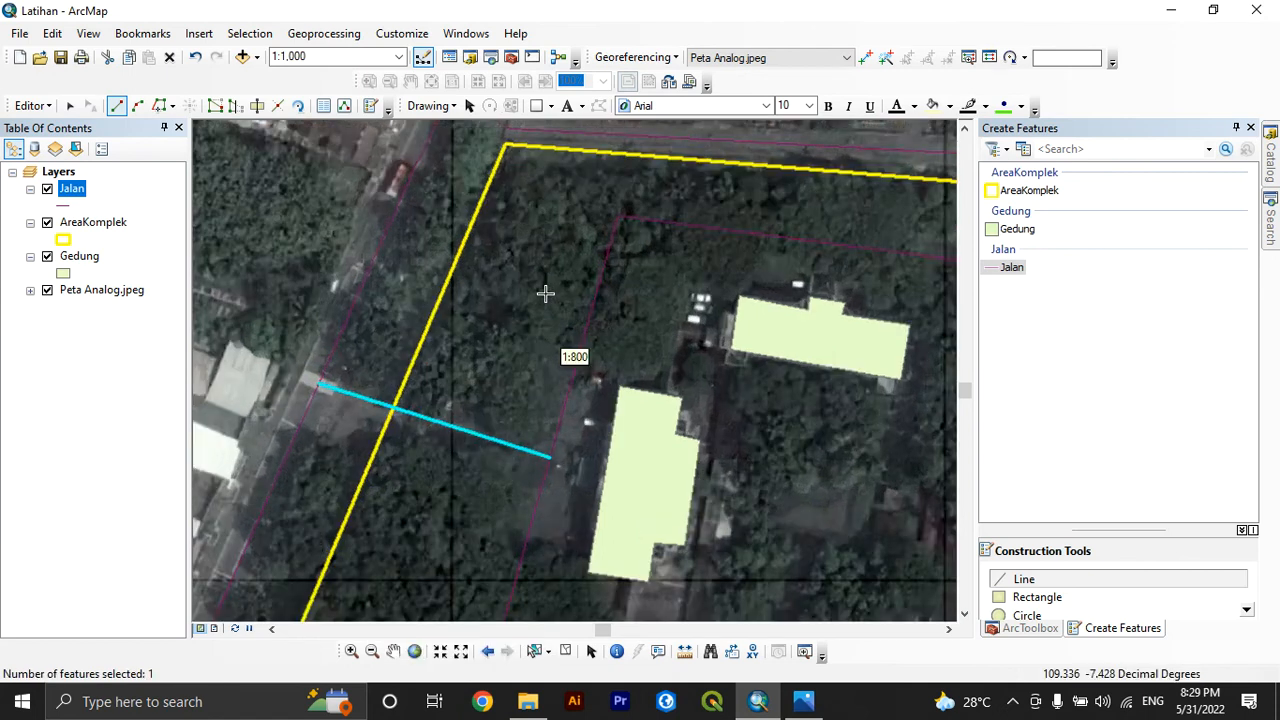
{"action": "scroll", "coordinate": [545, 293], "scroll_direction": "down", "scroll_amount": 2}
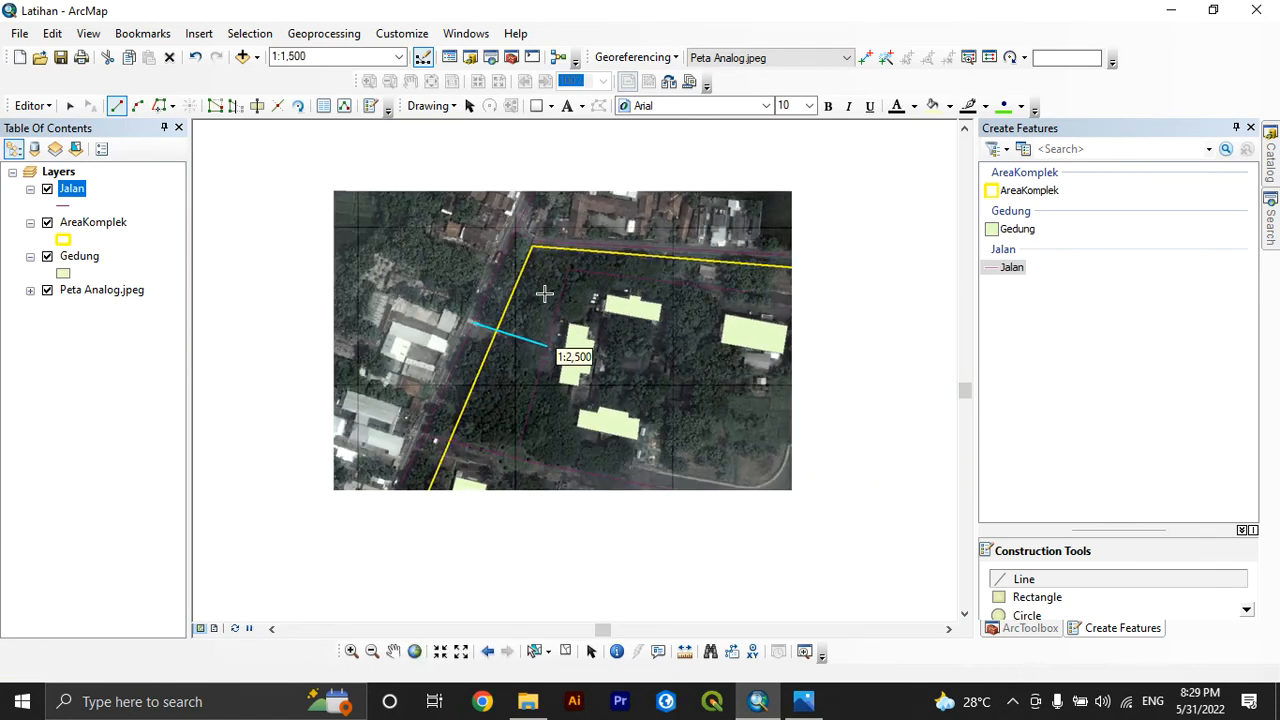
{"action": "scroll", "coordinate": [545, 292], "scroll_direction": "down", "scroll_amount": 1}
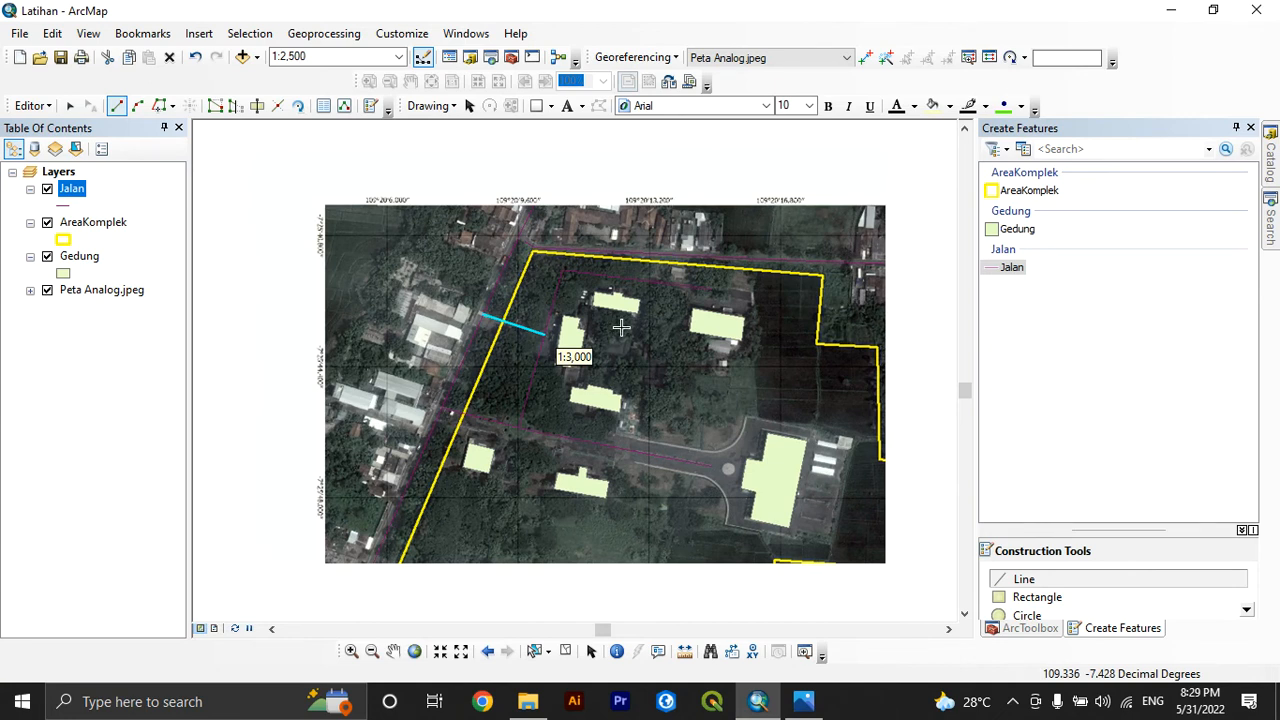
{"action": "scroll", "coordinate": [621, 327], "scroll_direction": "down", "scroll_amount": 2}
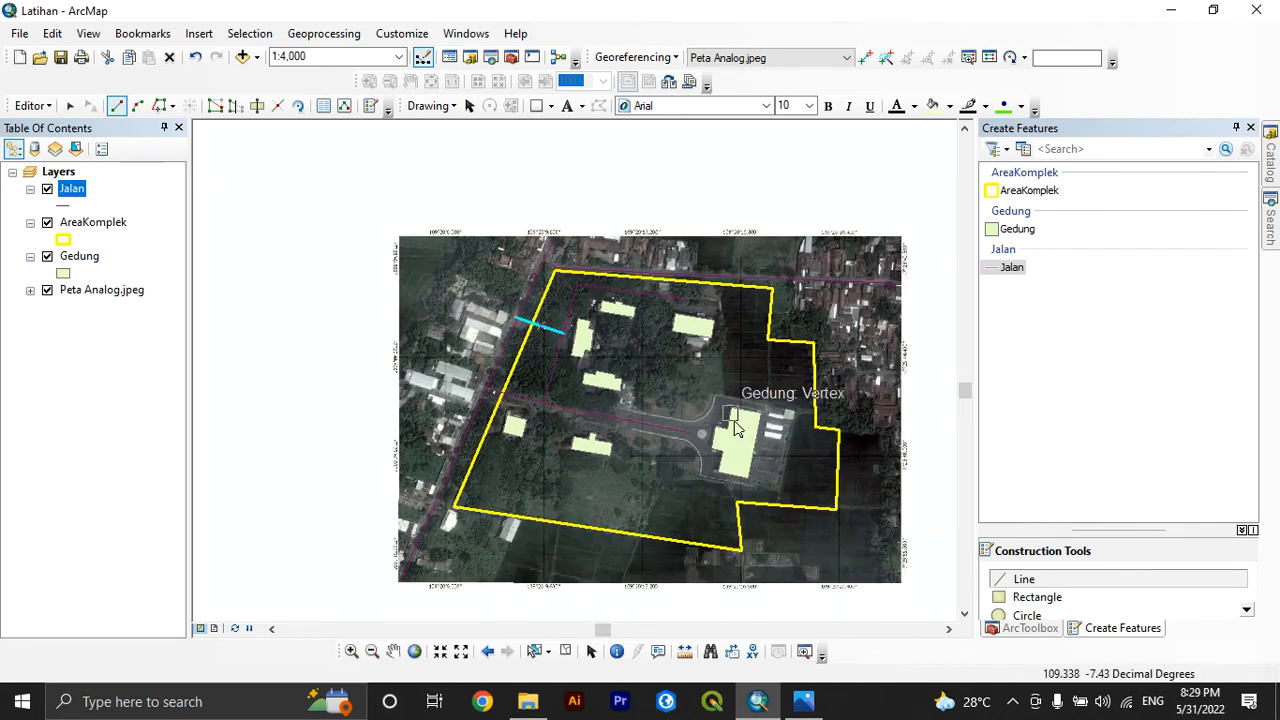
{"action": "scroll", "coordinate": [793, 421], "scroll_direction": "up", "scroll_amount": 4}
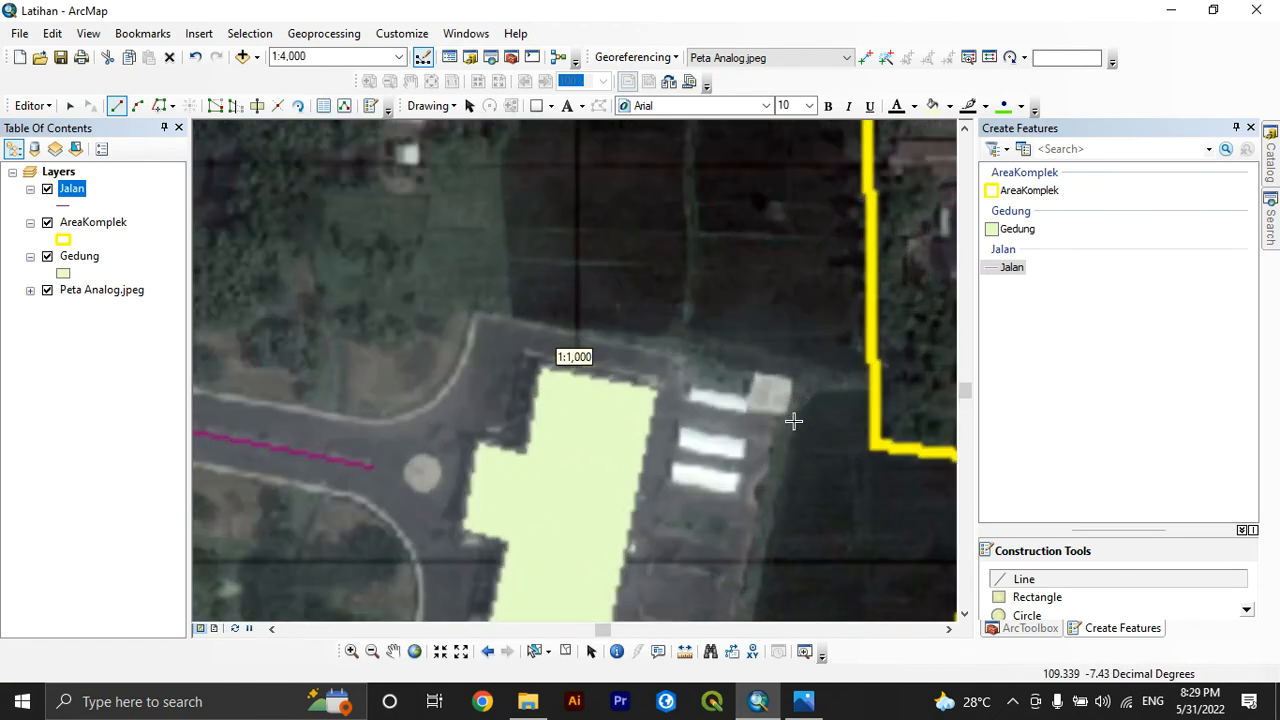
{"action": "scroll", "coordinate": [705, 367], "scroll_direction": "down", "scroll_amount": 2}
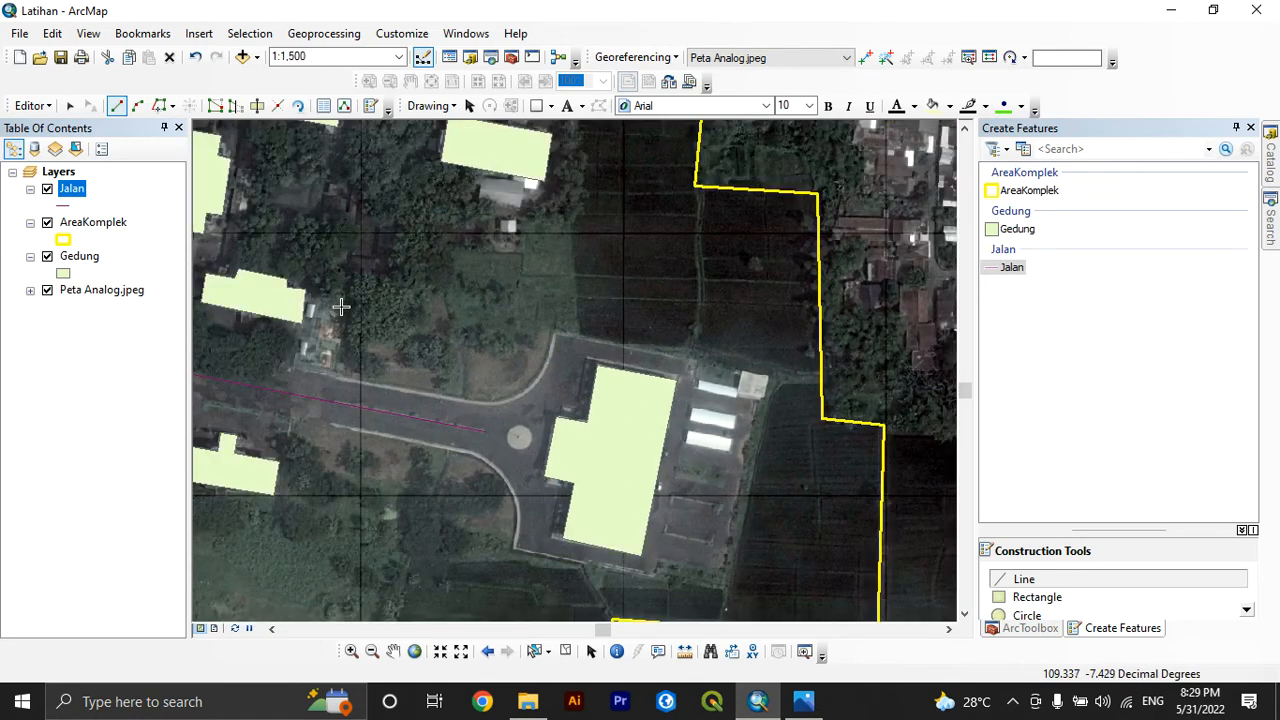
{"action": "scroll", "coordinate": [578, 312], "scroll_direction": "down", "scroll_amount": 1}
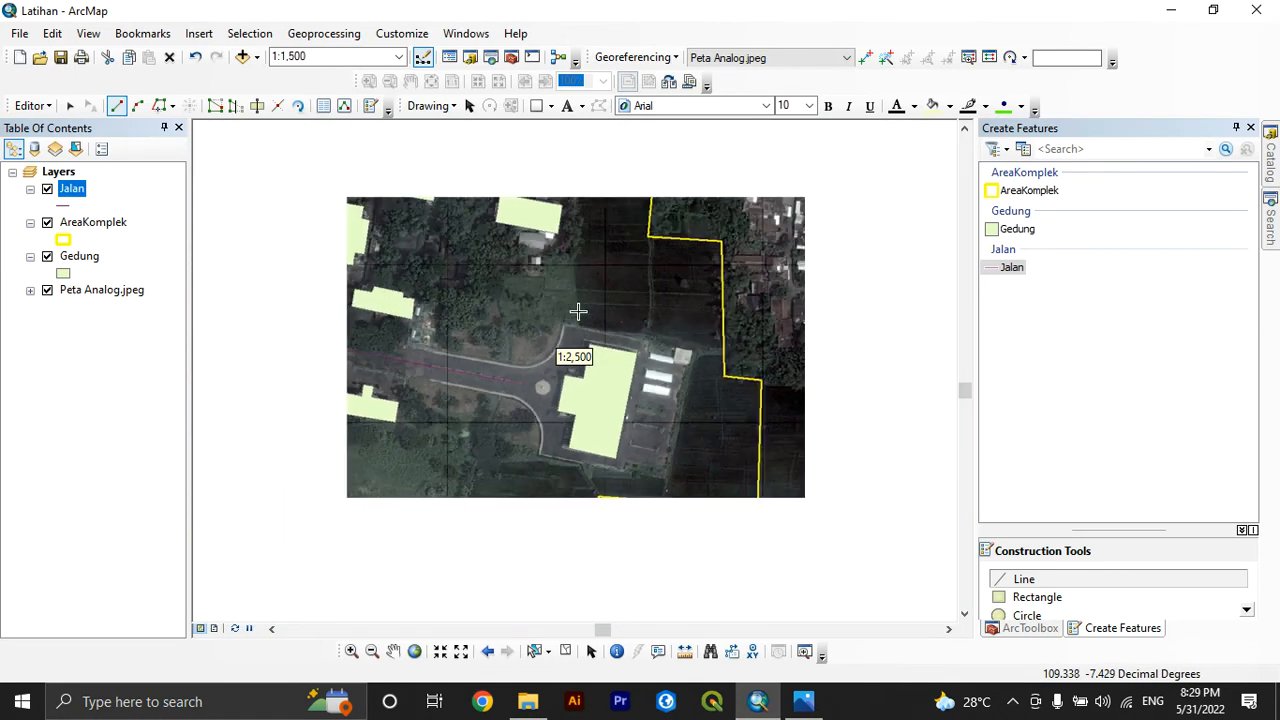
{"action": "scroll", "coordinate": [578, 312], "scroll_direction": "down", "scroll_amount": 1}
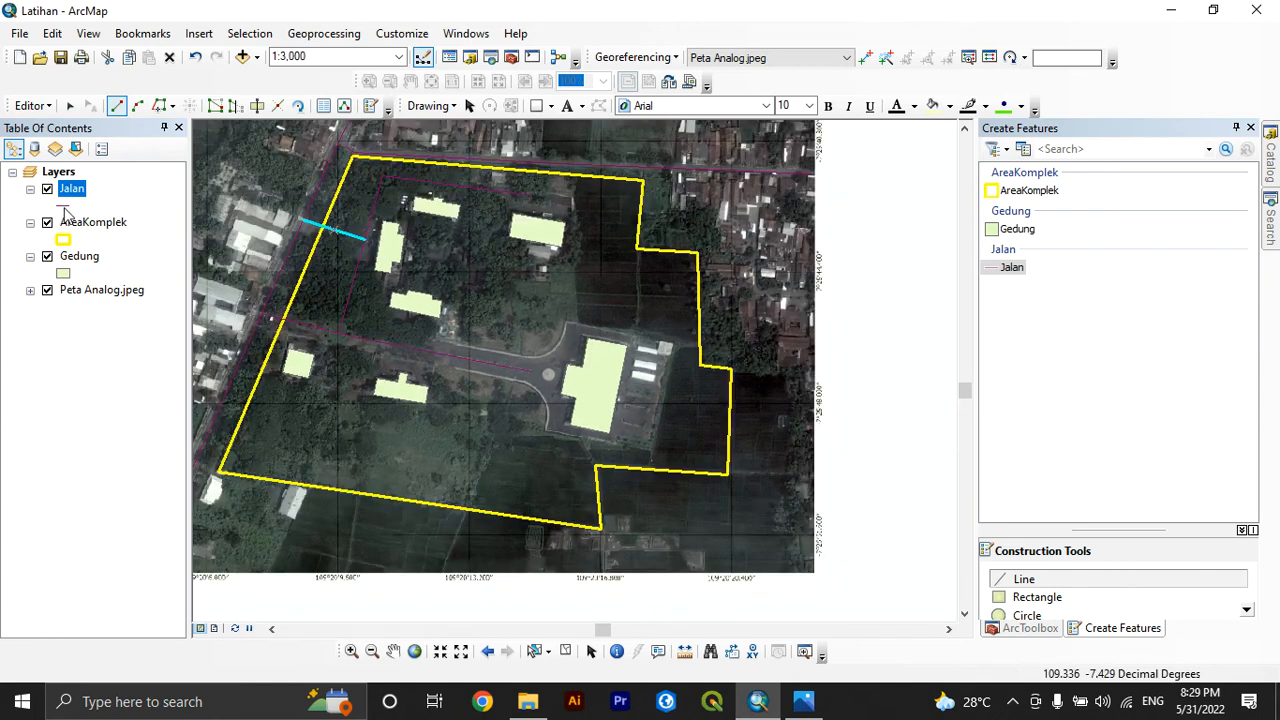
Choose the ESRI Highway Ramp style as the line symbol for the Jalan layer
{"action": "right_click", "coordinate": [76, 192]}
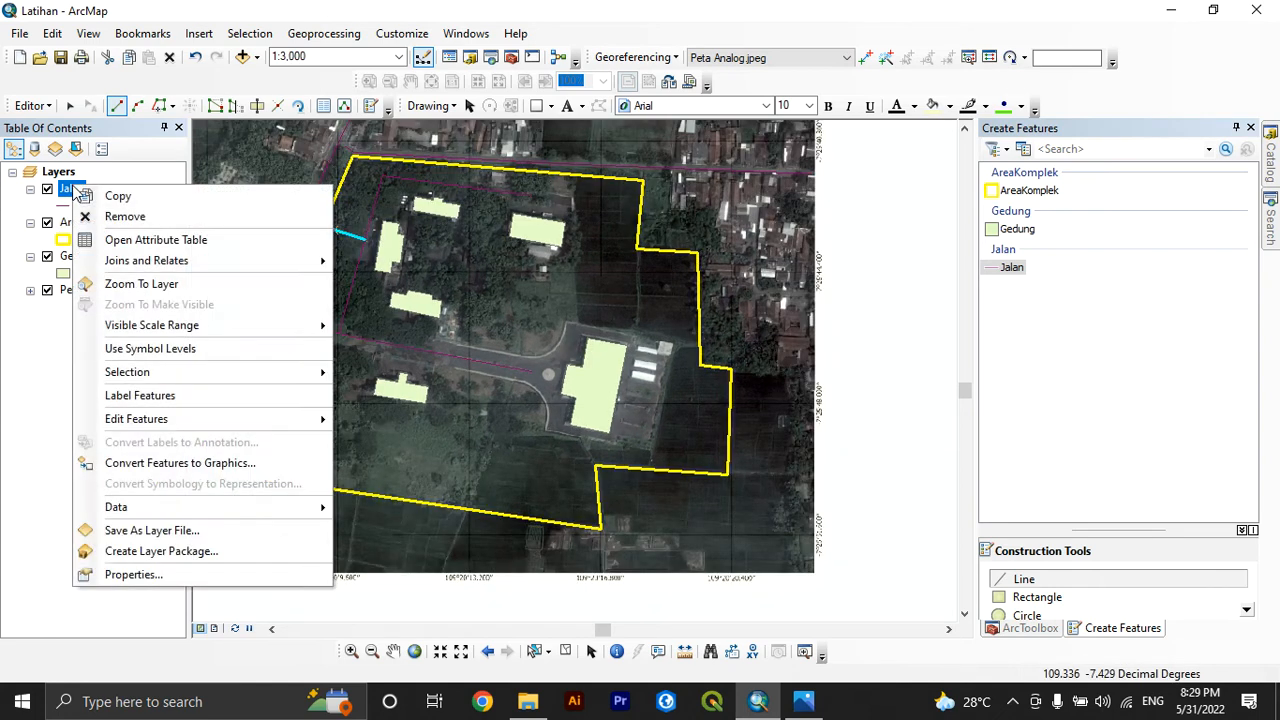
{"action": "left_click", "coordinate": [150, 572]}
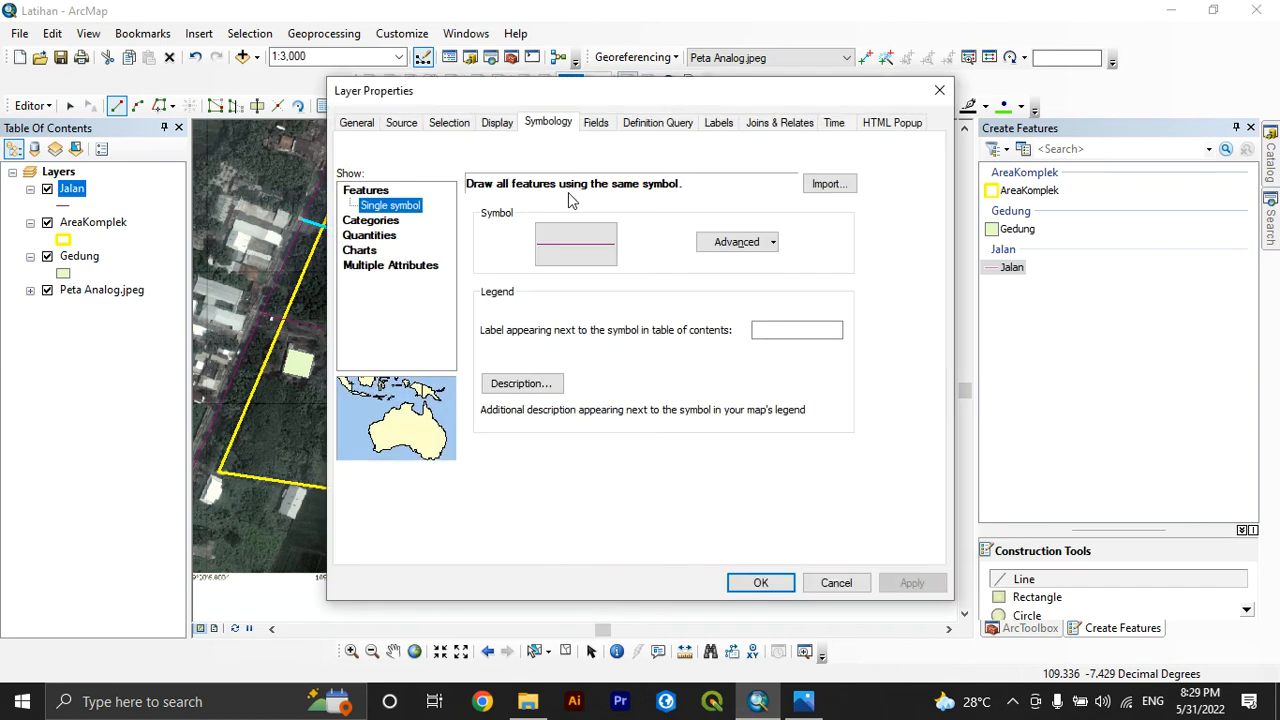
{"action": "left_click", "coordinate": [588, 258]}
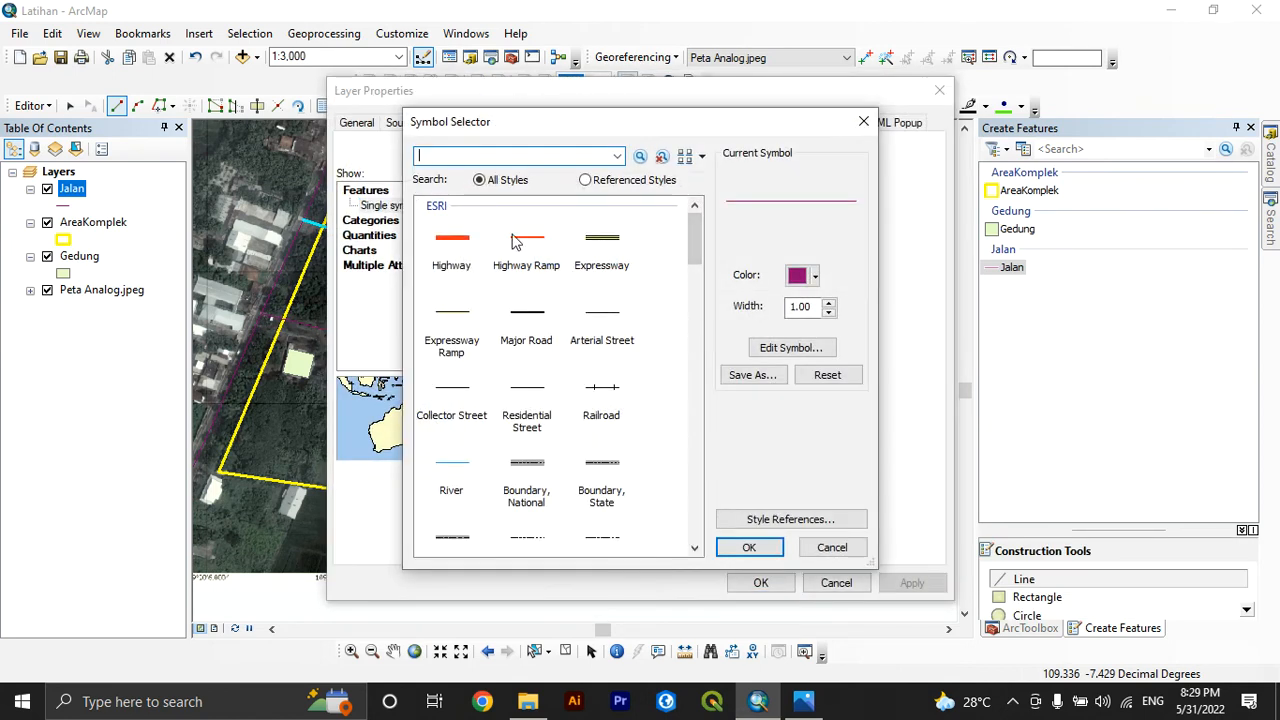
{"action": "scroll", "coordinate": [522, 440], "scroll_direction": "down", "scroll_amount": 5}
{"action": "scroll", "coordinate": [522, 430], "scroll_direction": "up", "scroll_amount": 5}
{"action": "left_click", "coordinate": [538, 254]}
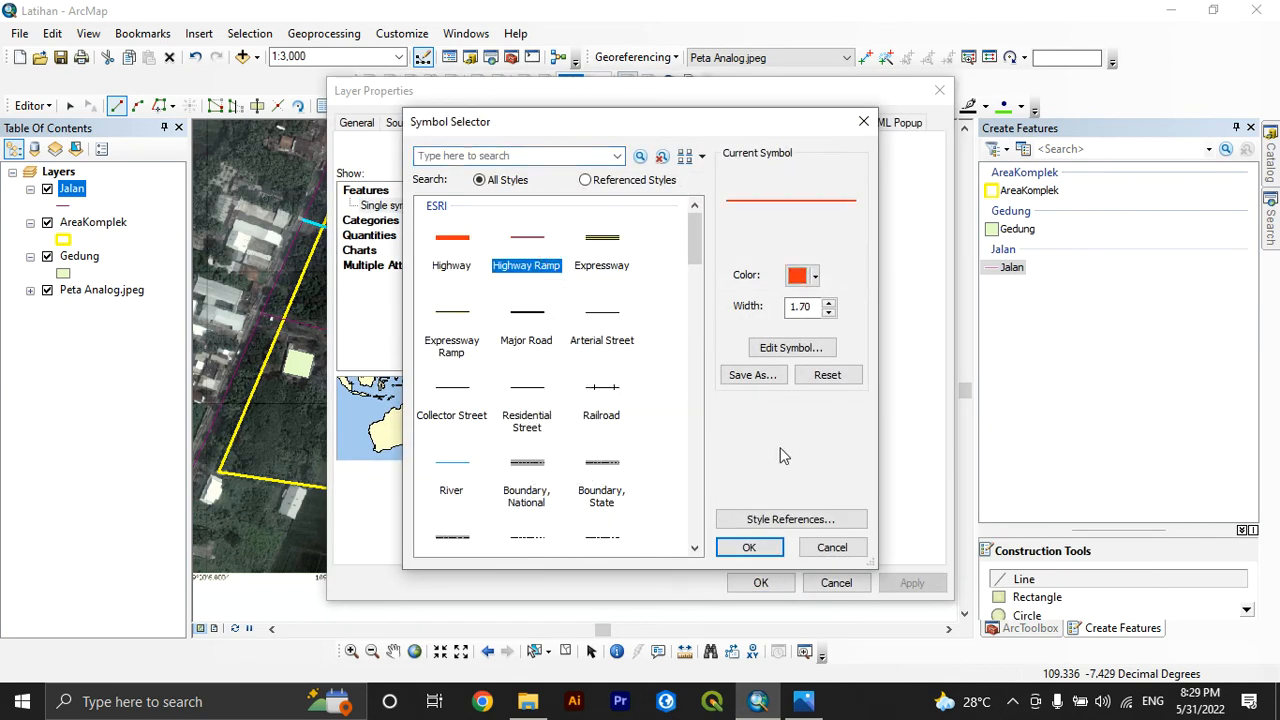
Reduce the line width of the Jalan layer's road symbol and accept the new symbology
{"action": "double_click", "coordinate": [802, 310]}
{"action": "left_click", "coordinate": [813, 311]}
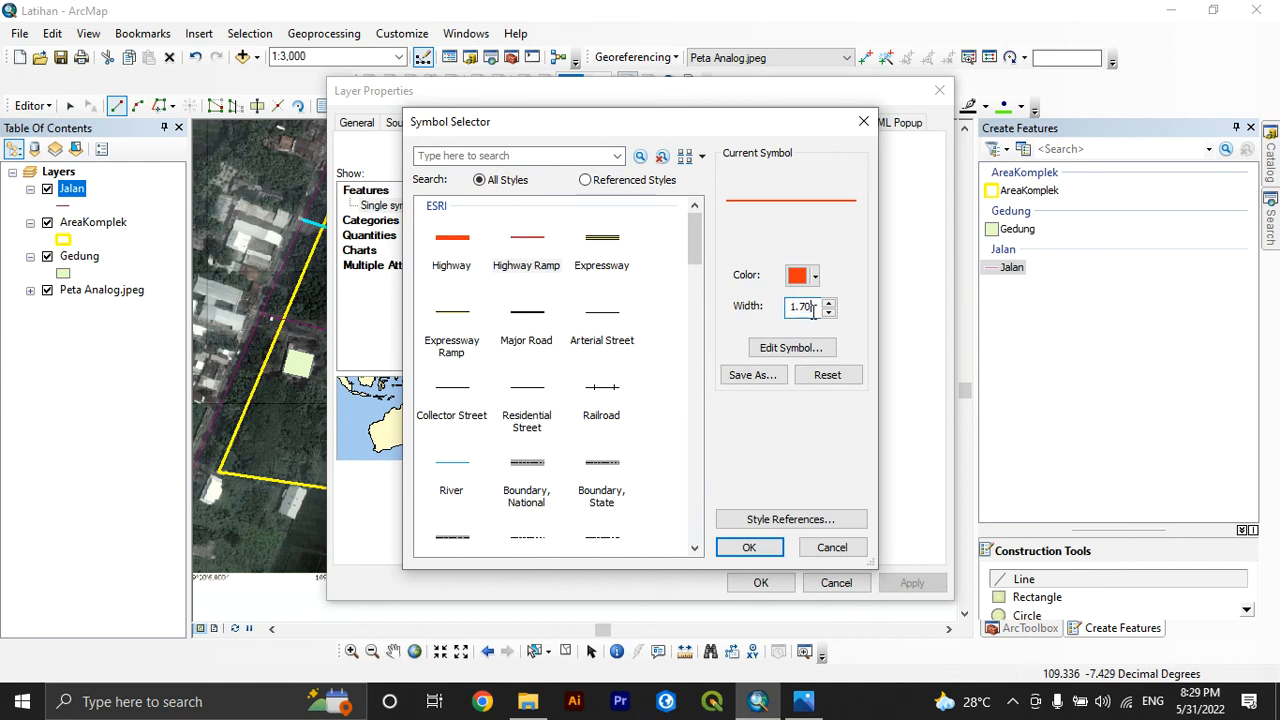
{"action": "key", "text": "BackSpace"}
{"action": "key", "text": "BackSpace"}
{"action": "key", "text": "Return"}
{"action": "left_click", "coordinate": [761, 582]}
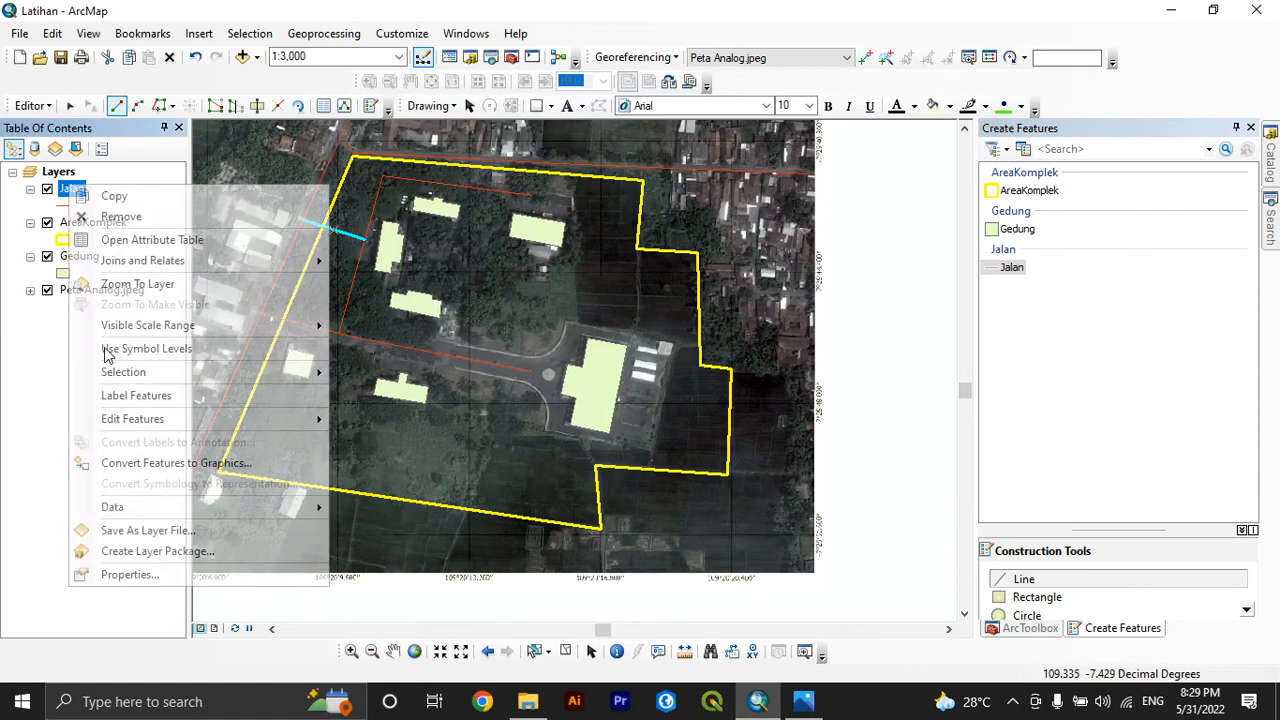
Clear the selected road feature through the Jalan attribute table and close the table
{"action": "right_click", "coordinate": [70, 189]}
{"action": "left_click", "coordinate": [151, 240]}
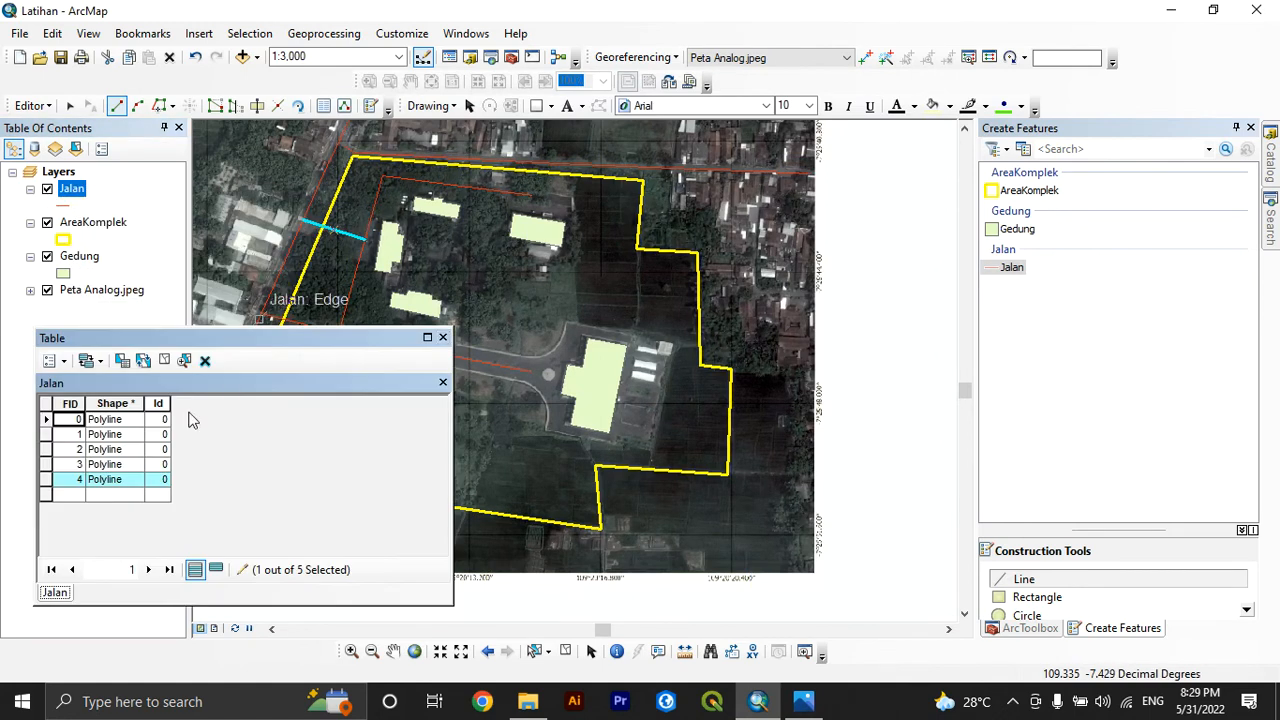
{"action": "left_click", "coordinate": [164, 360]}
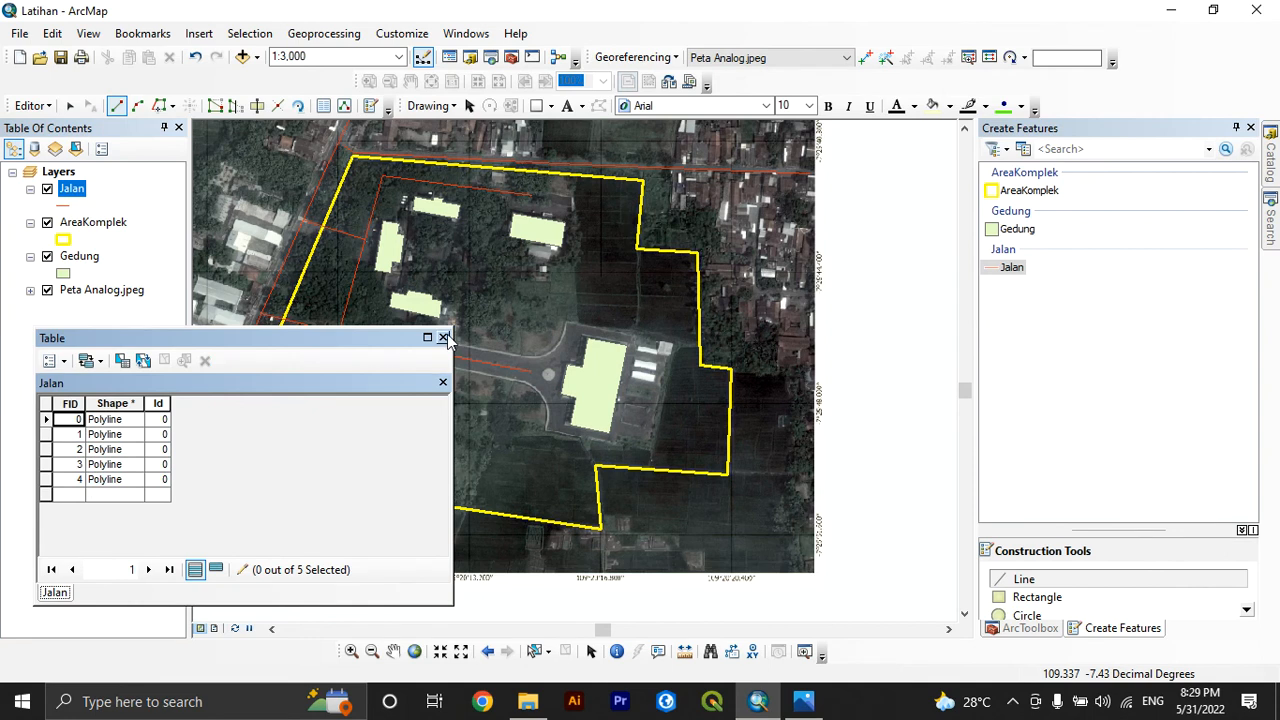
{"action": "left_click", "coordinate": [443, 337]}
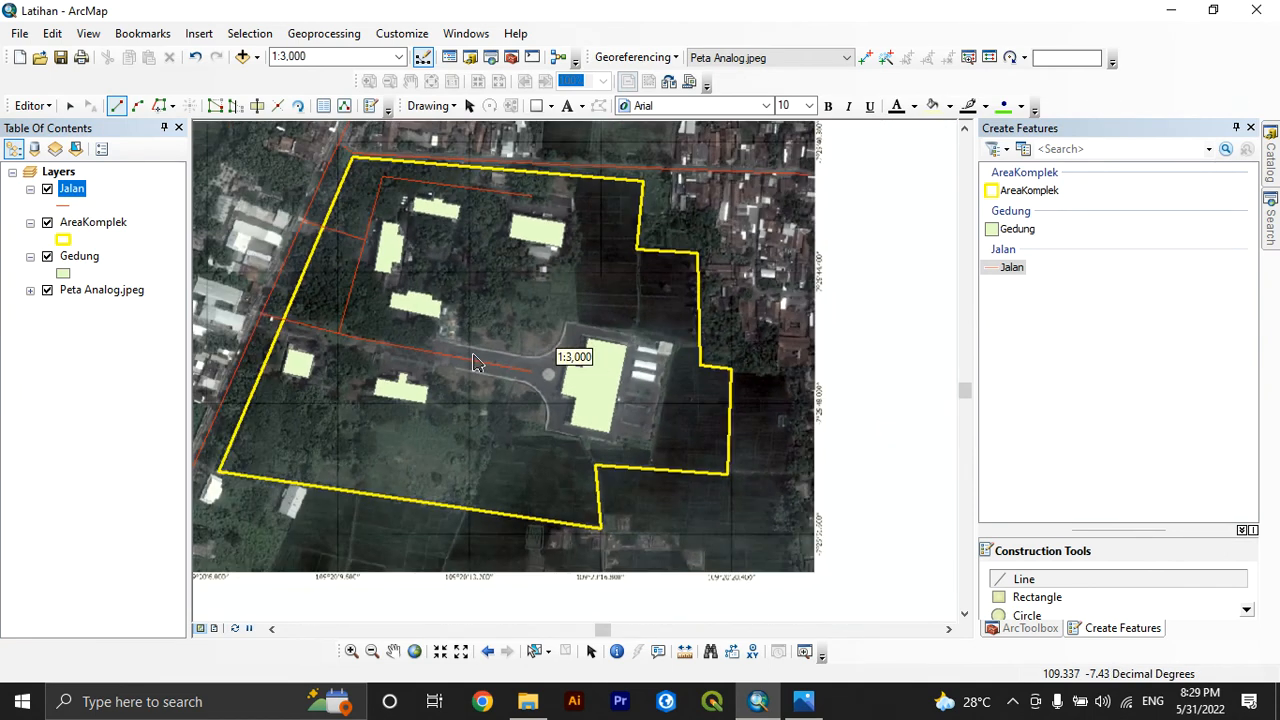
In the Gedung attribute table, set the Ket value of the last polygon record to Gedung F
{"action": "right_click", "coordinate": [72, 260]}
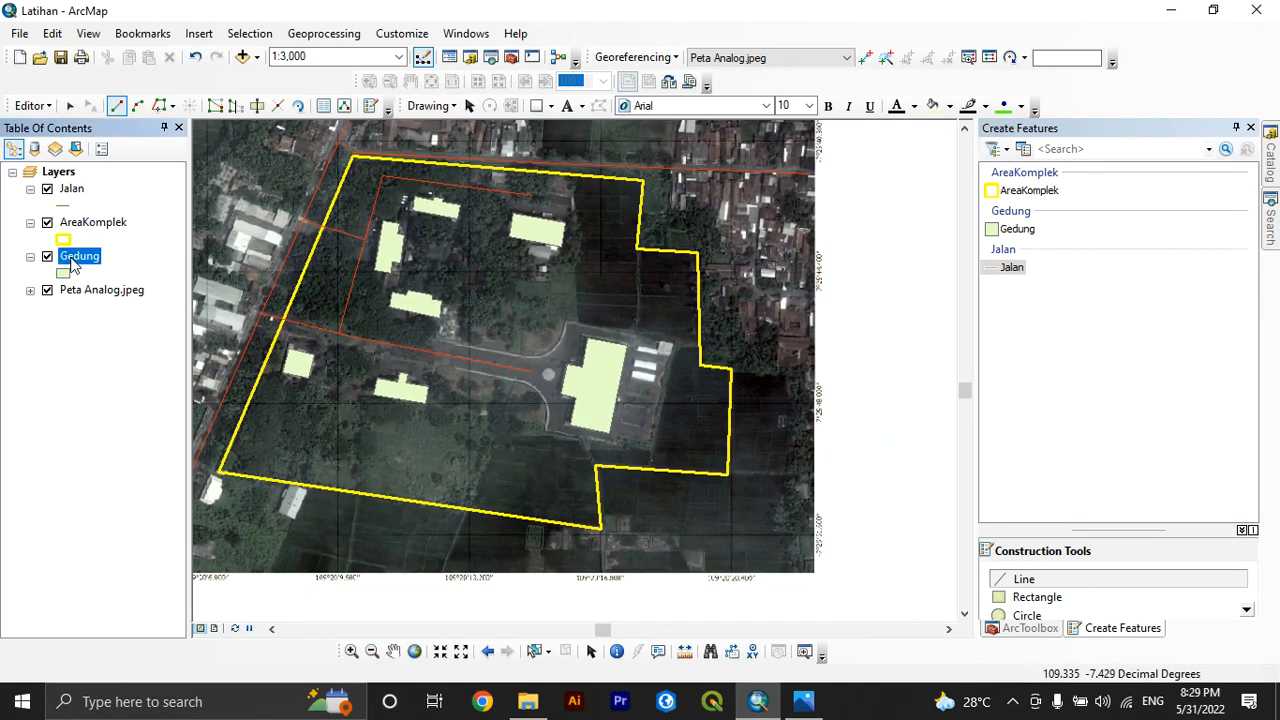
{"action": "left_click", "coordinate": [97, 321]}
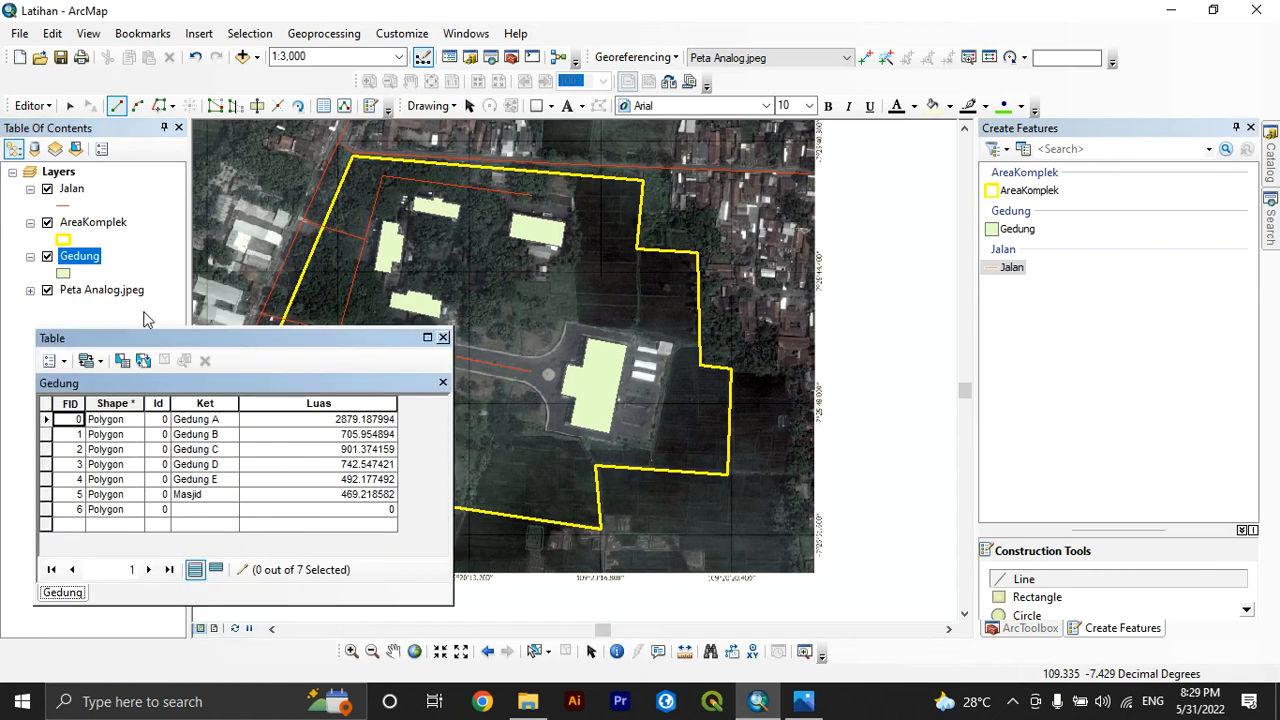
{"action": "left_click", "coordinate": [226, 510]}
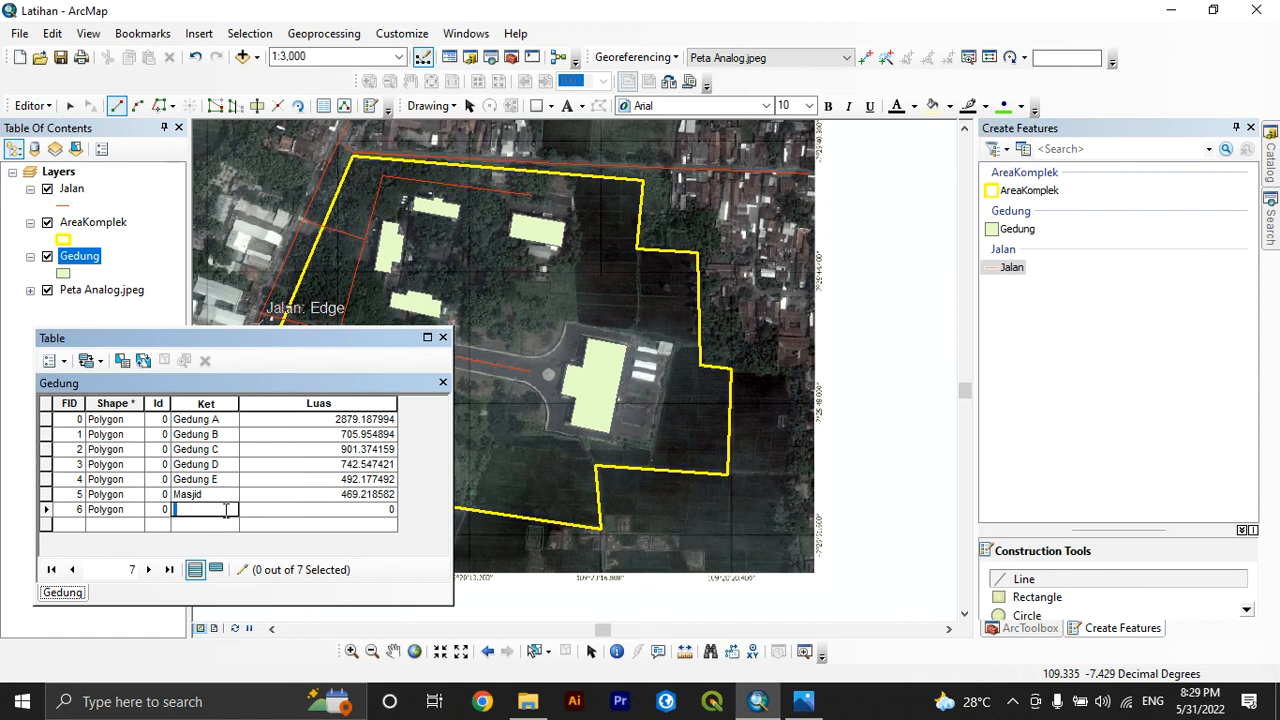
{"action": "type", "text": "Gedung F"}
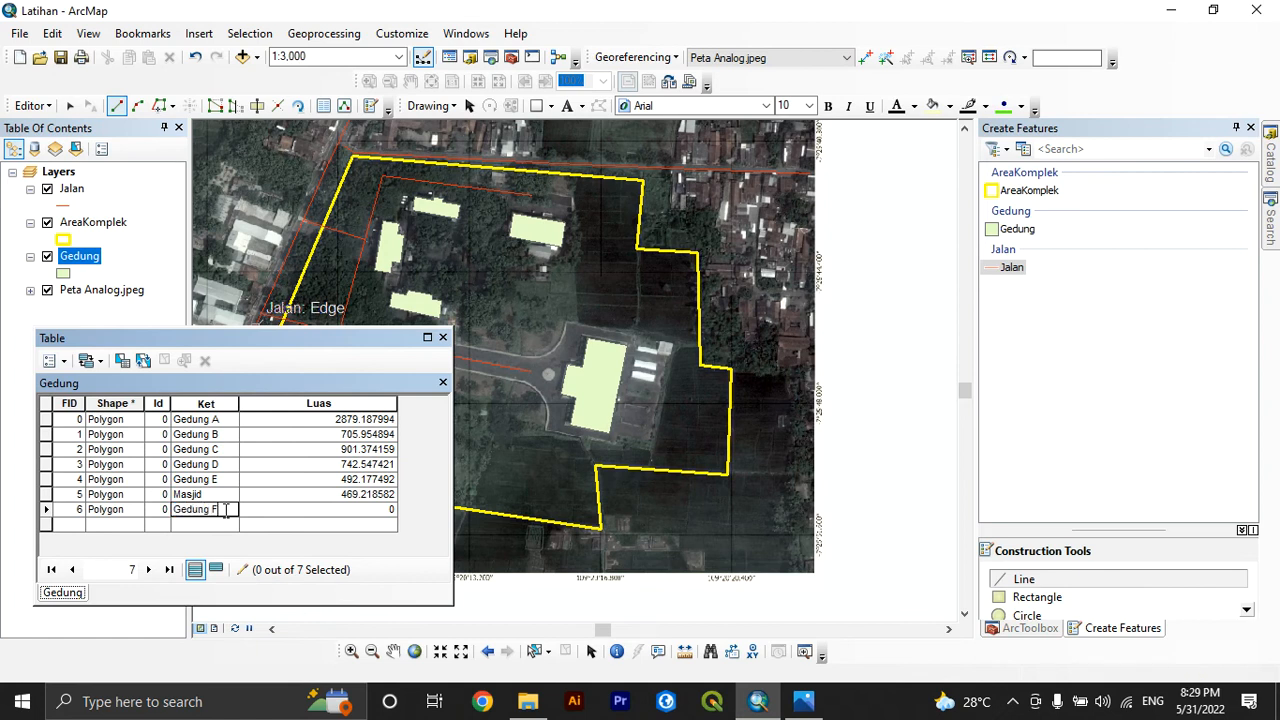
Calculate the Luas column as area in square meters using the data source's coordinate system, and close the table
{"action": "left_click", "coordinate": [320, 404]}
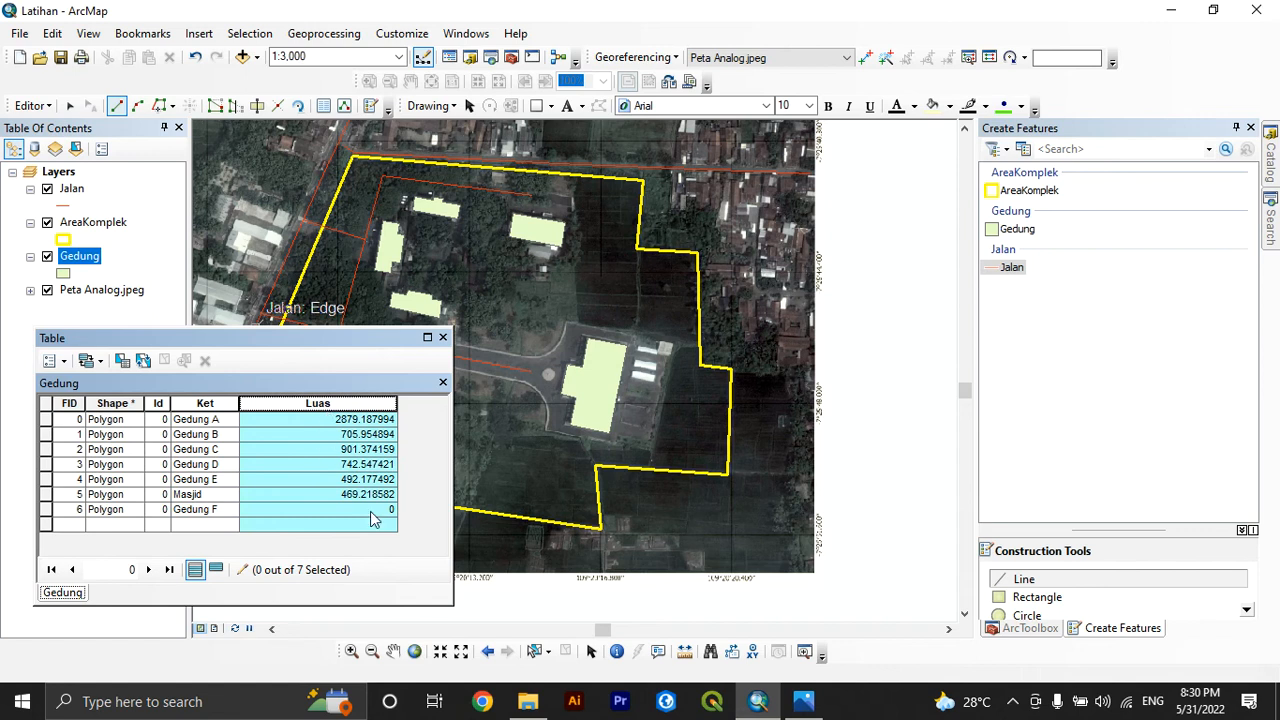
{"action": "right_click", "coordinate": [354, 414]}
{"action": "left_click", "coordinate": [406, 557]}
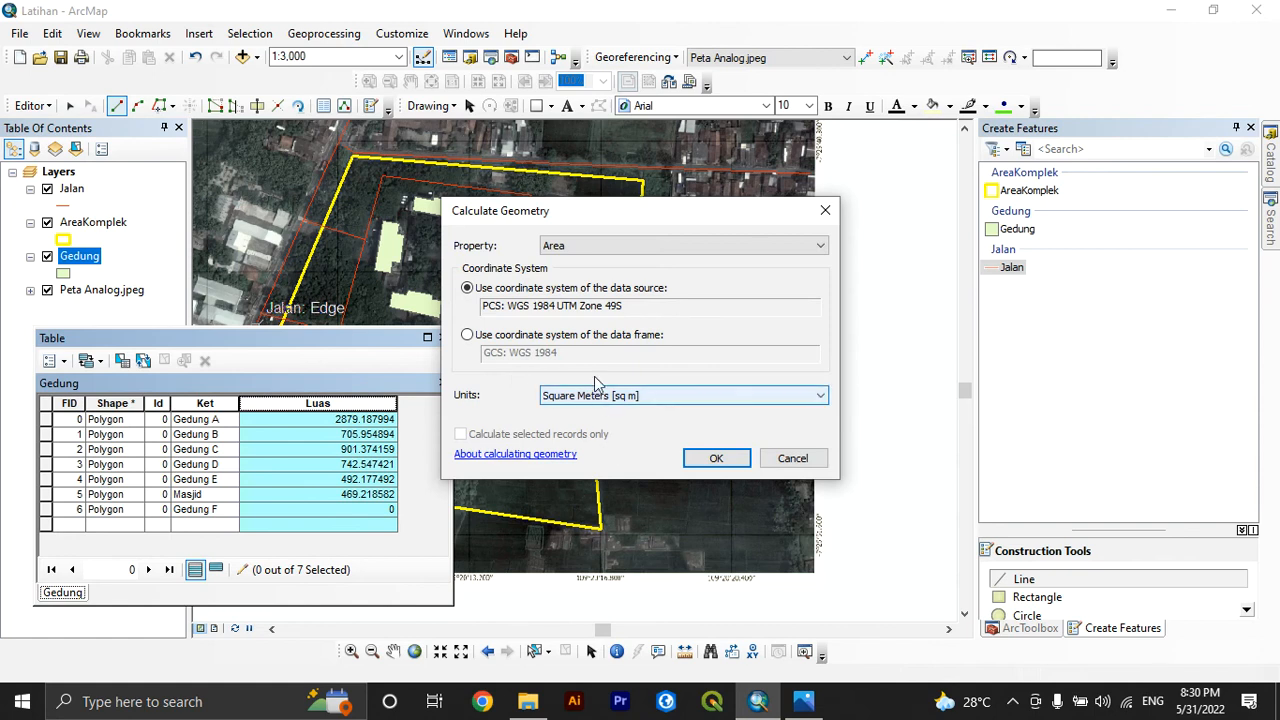
{"action": "left_click", "coordinate": [714, 459]}
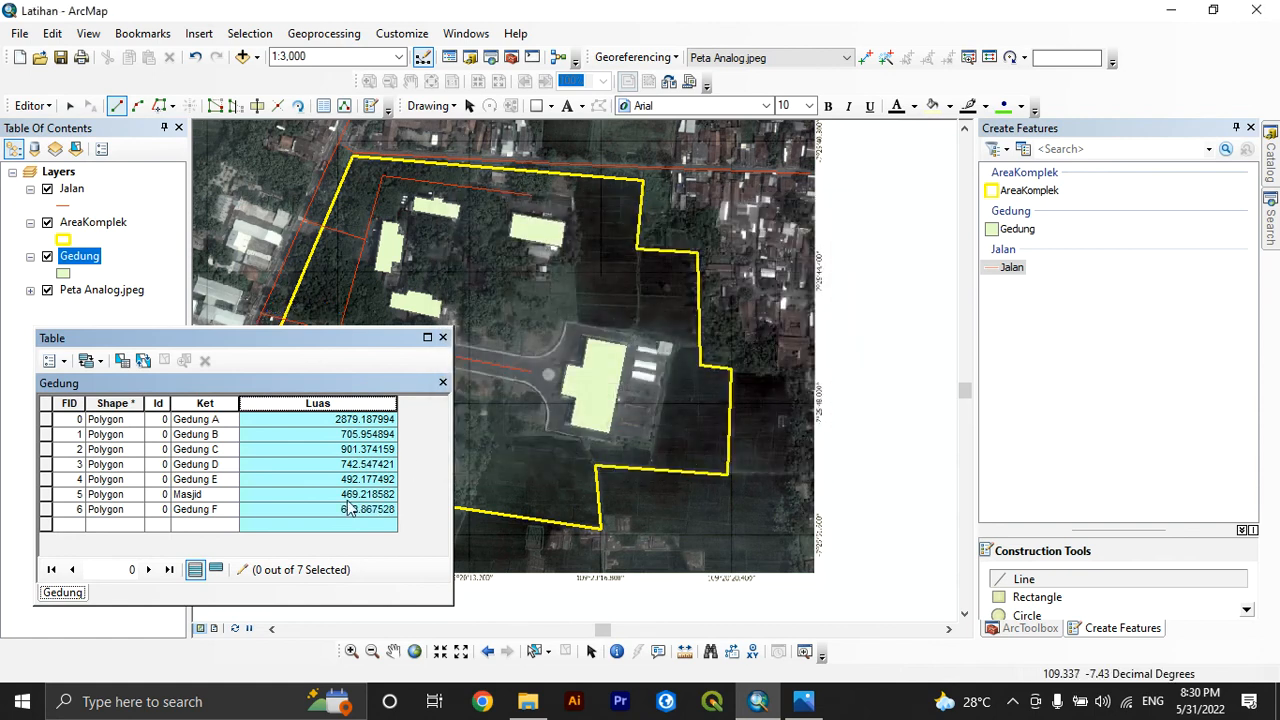
{"action": "left_click", "coordinate": [443, 337]}
Symbolize the Gedung layer by unique values of the Ket field, adding all values and excluding all other values
{"action": "right_click", "coordinate": [82, 262]}
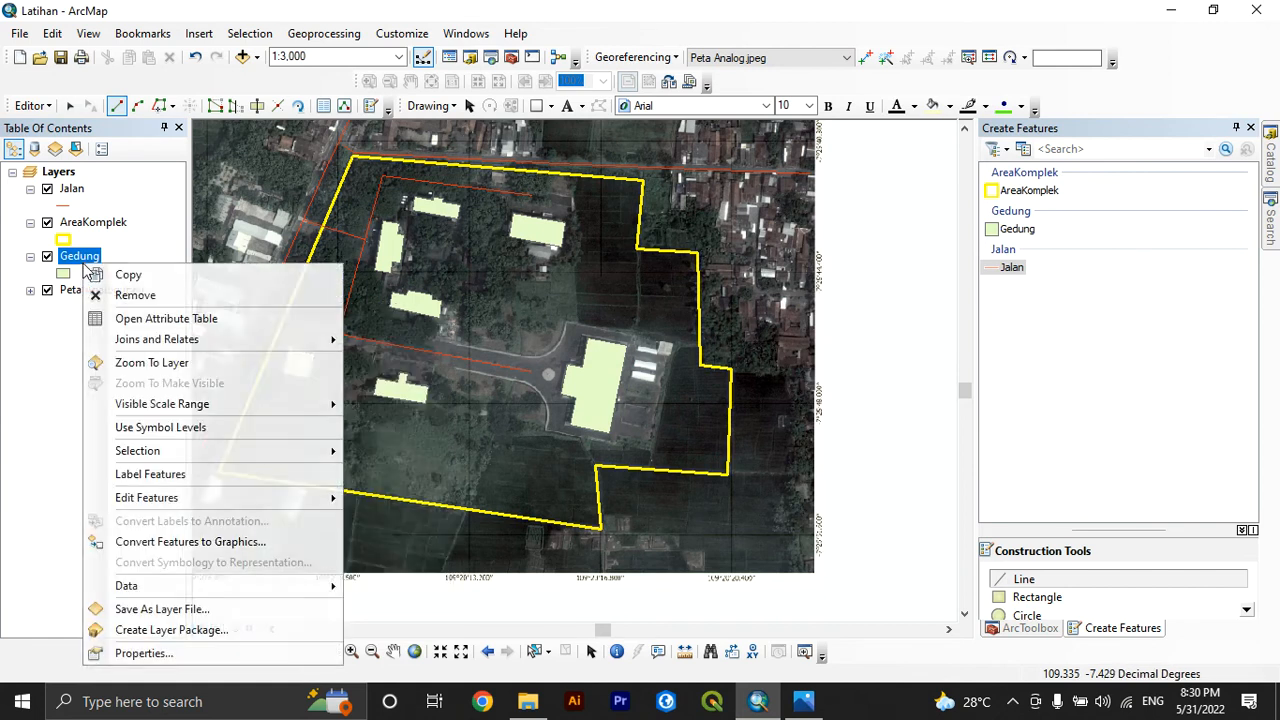
{"action": "left_click", "coordinate": [157, 654]}
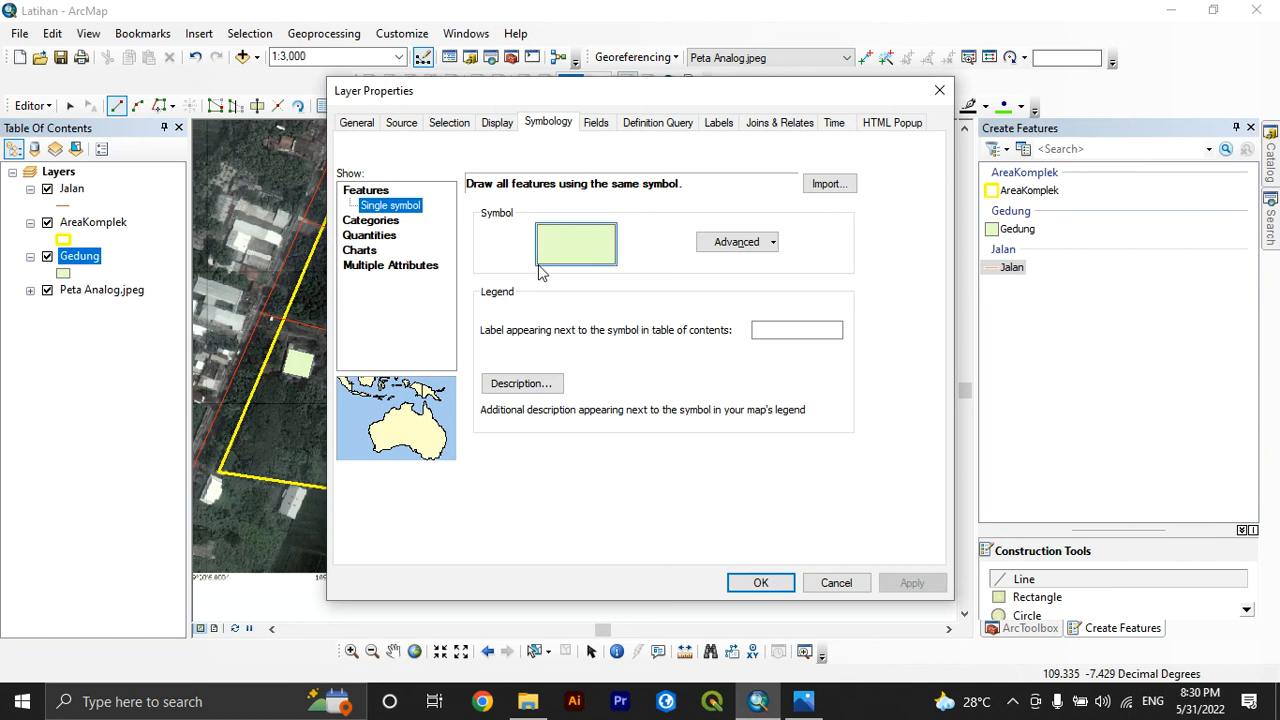
{"action": "left_click", "coordinate": [396, 223]}
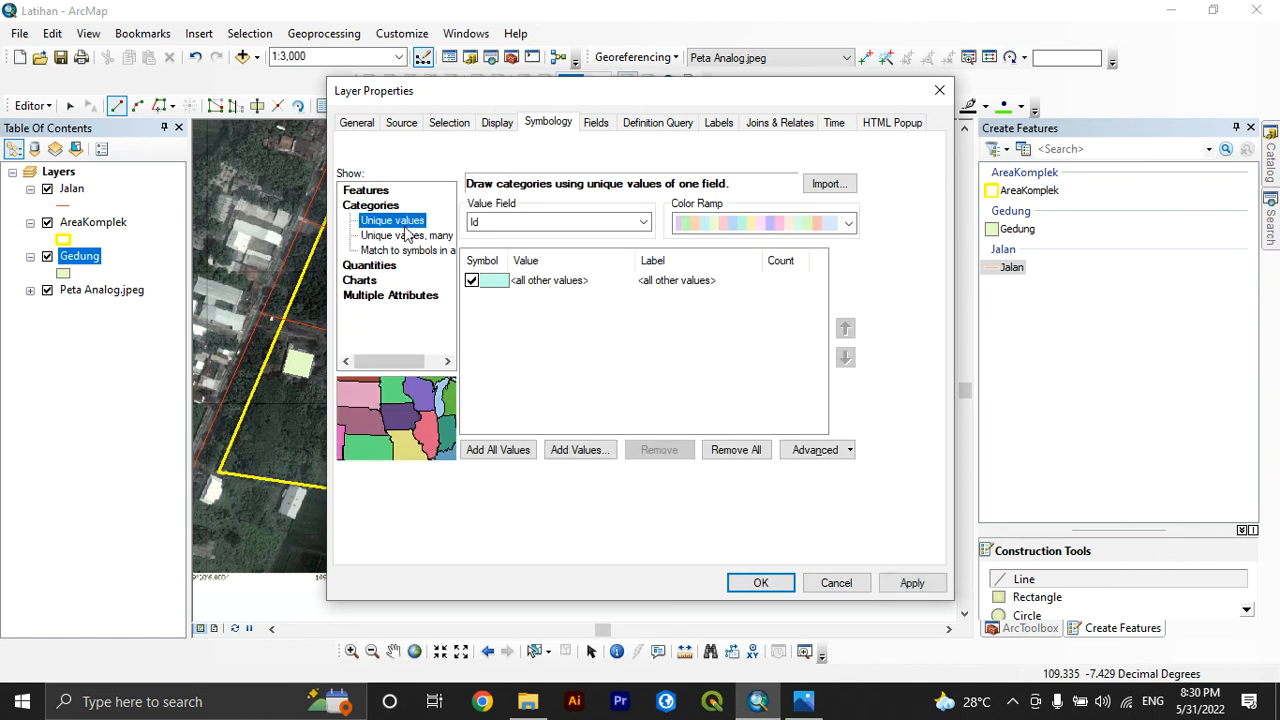
{"action": "left_click", "coordinate": [508, 220]}
{"action": "left_click", "coordinate": [496, 254]}
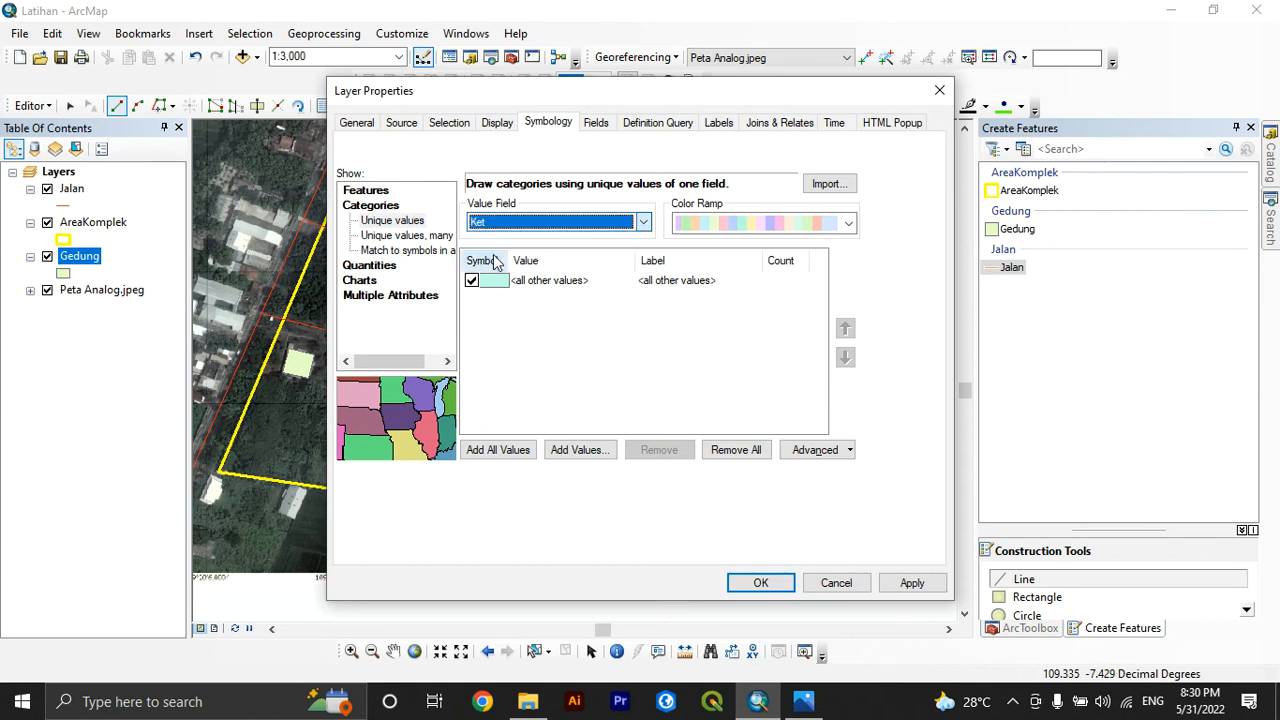
{"action": "left_click", "coordinate": [479, 283]}
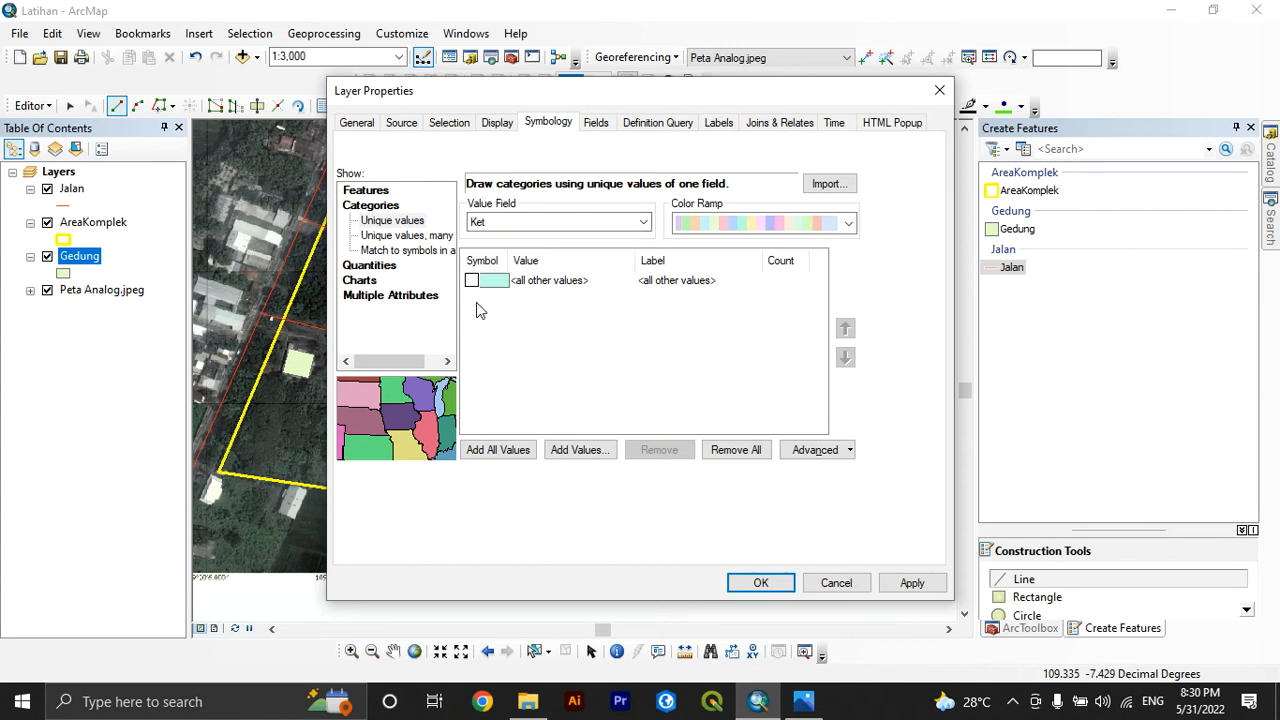
{"action": "left_click", "coordinate": [500, 451]}
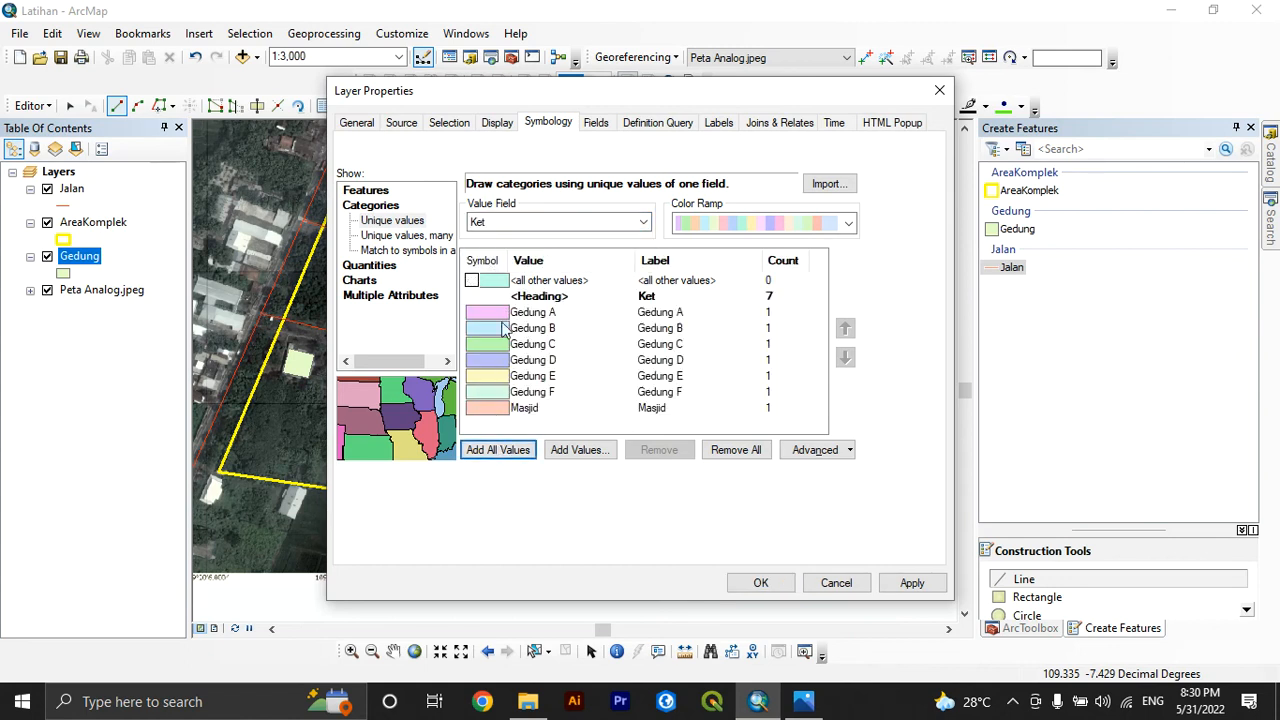
Apply a blue color ramp to the Gedung categories and move the layer properties dialog off the buildings
{"action": "left_click", "coordinate": [780, 224]}
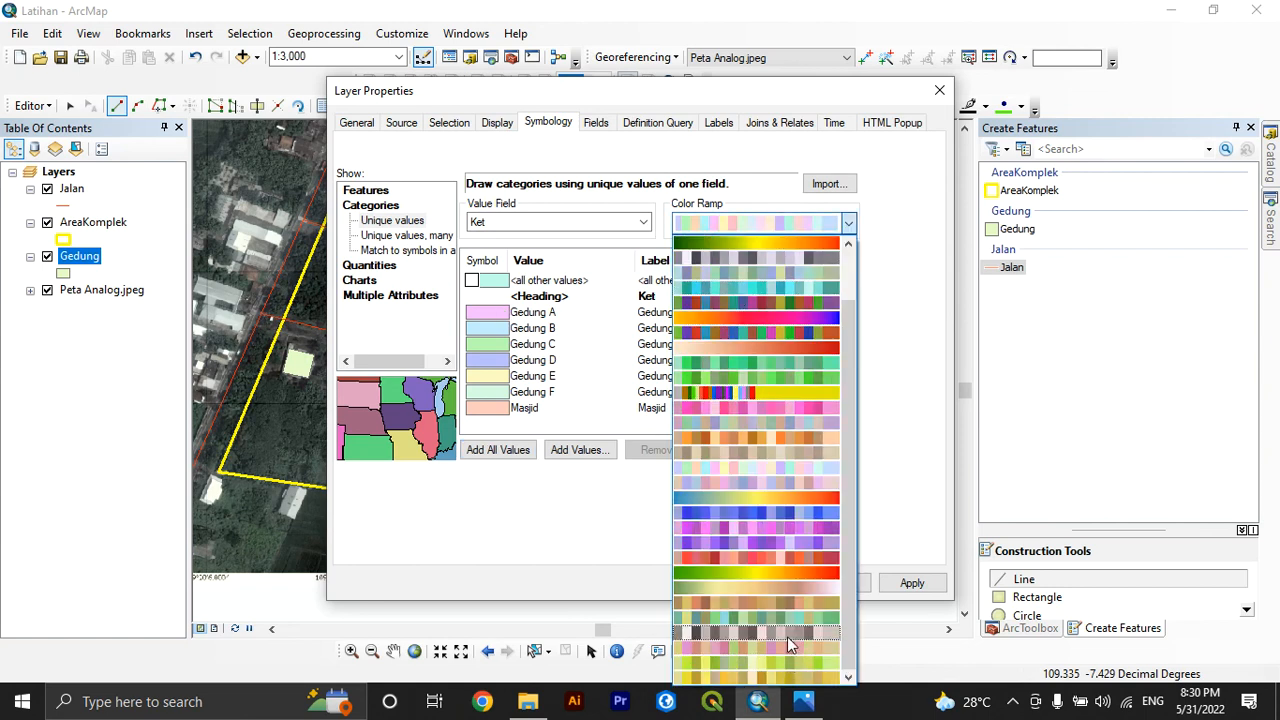
{"action": "left_click", "coordinate": [778, 511]}
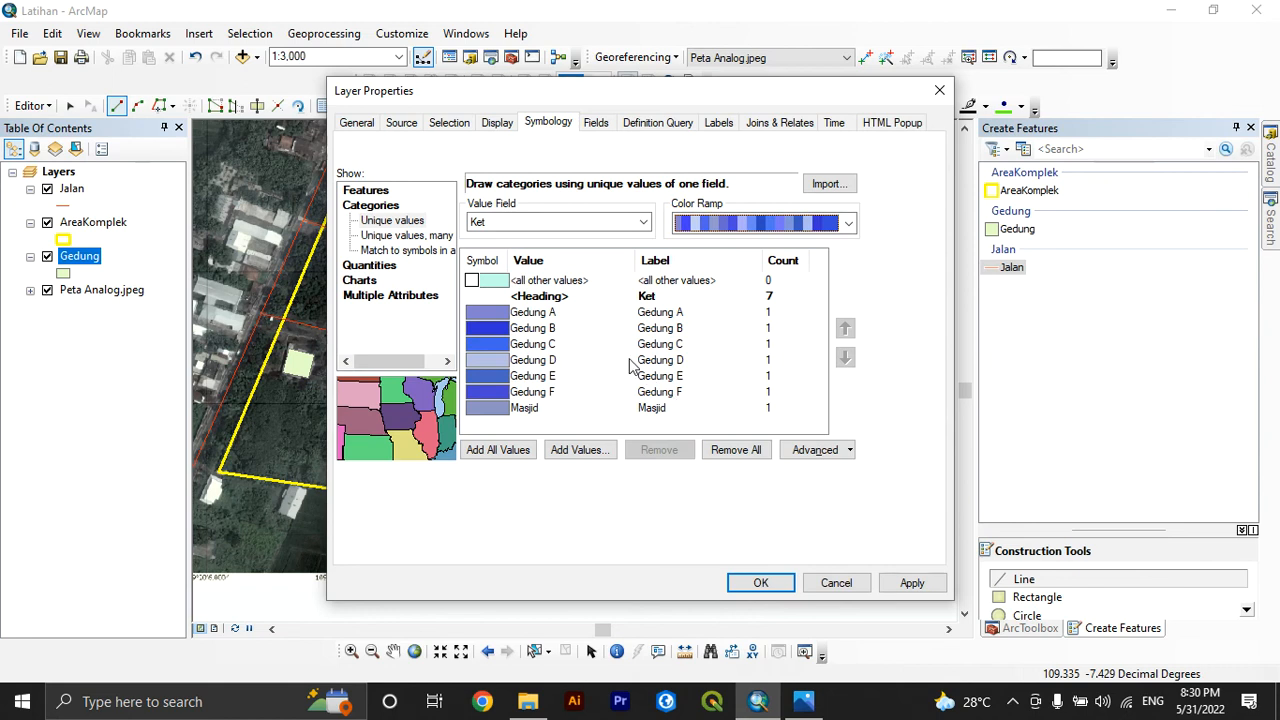
{"action": "left_click", "coordinate": [911, 583]}
{"action": "left_click_drag", "start_coordinate": [596, 99], "coordinate": [910, 156]}
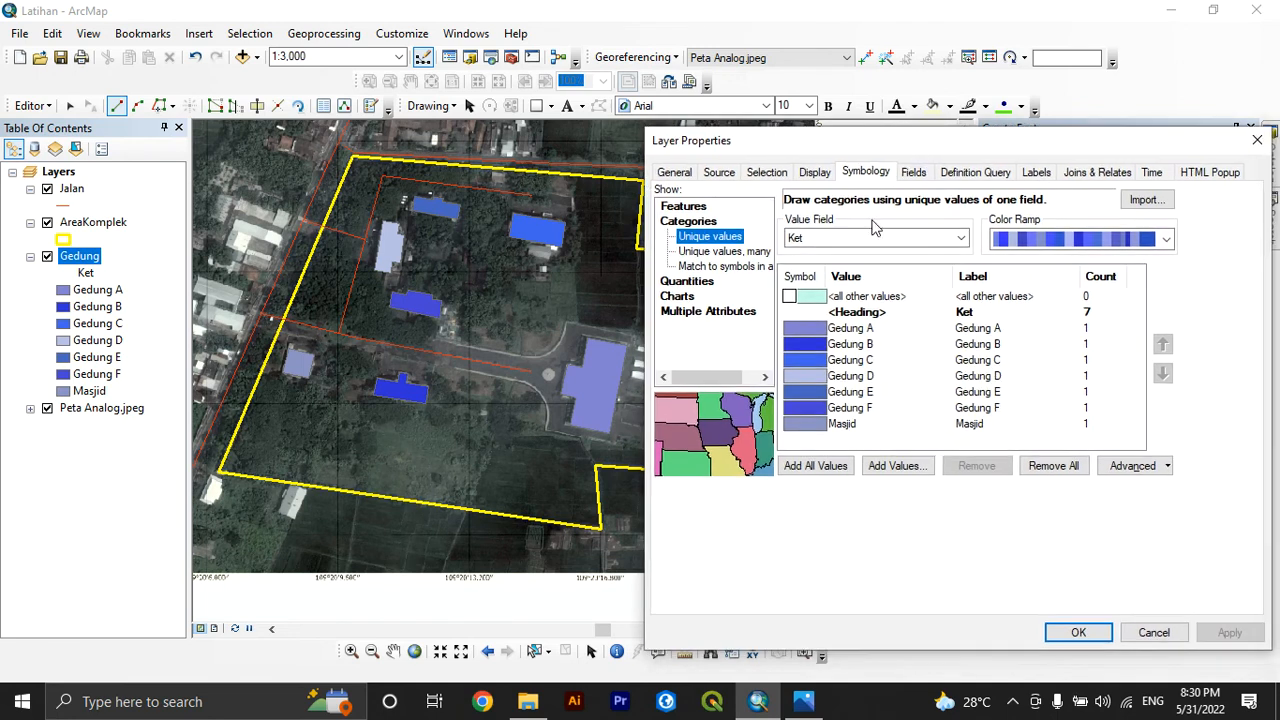
Change the Gedung A category's symbol to the Lake fill and accept the layer's symbology
{"action": "left_click", "coordinate": [800, 333]}
{"action": "double_click", "coordinate": [800, 333]}
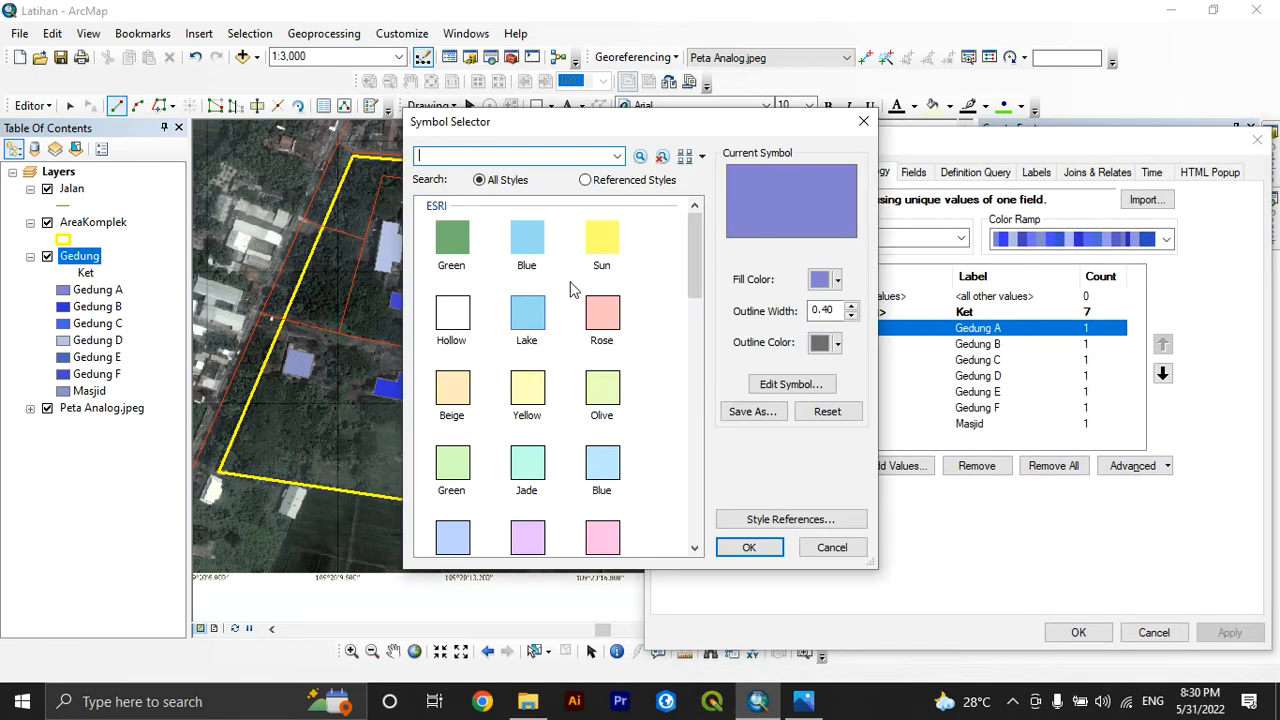
{"action": "left_click", "coordinate": [527, 313]}
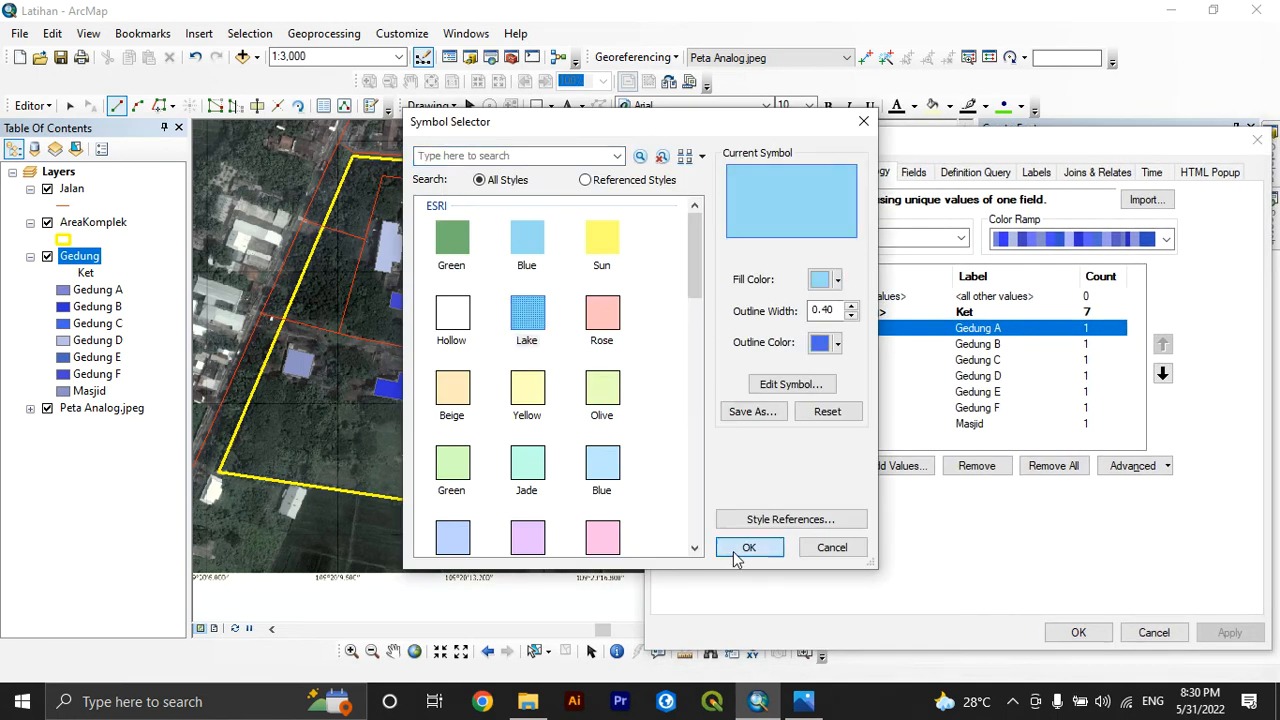
{"action": "left_click", "coordinate": [737, 552]}
{"action": "left_click", "coordinate": [1086, 634]}
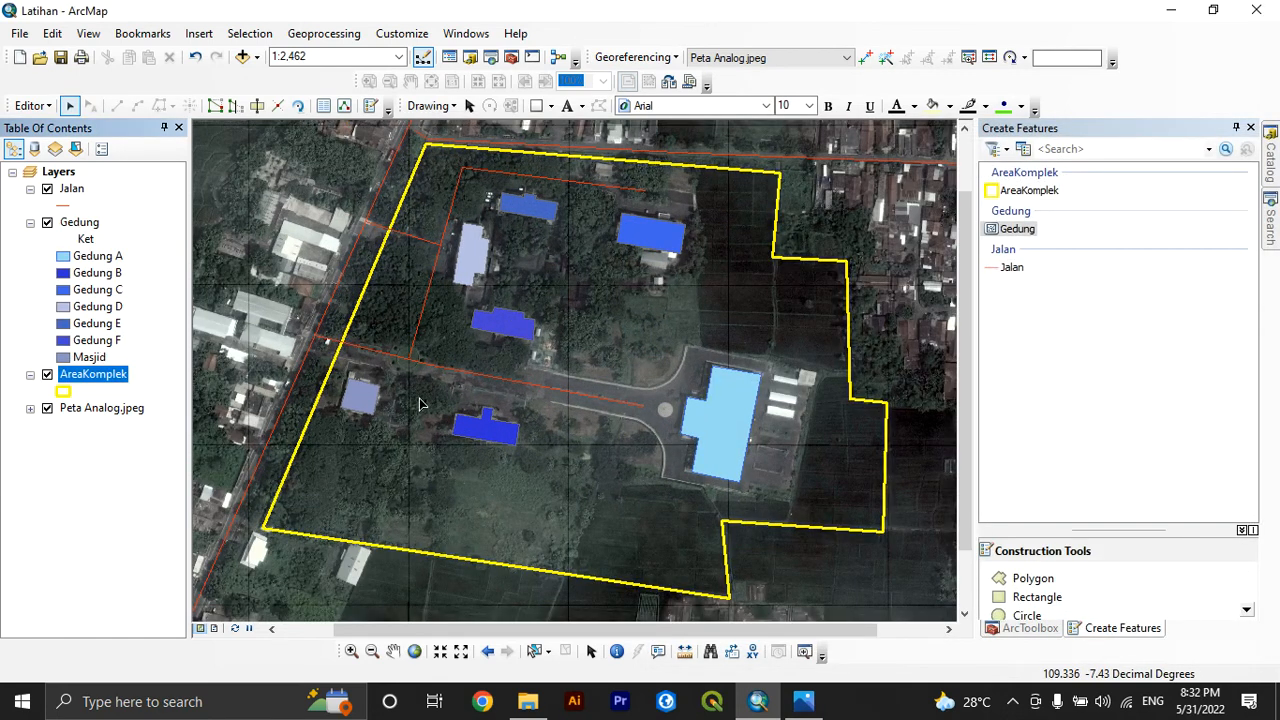
{"action": "scroll", "coordinate": [516, 316], "scroll_direction": "down", "scroll_amount": 5}
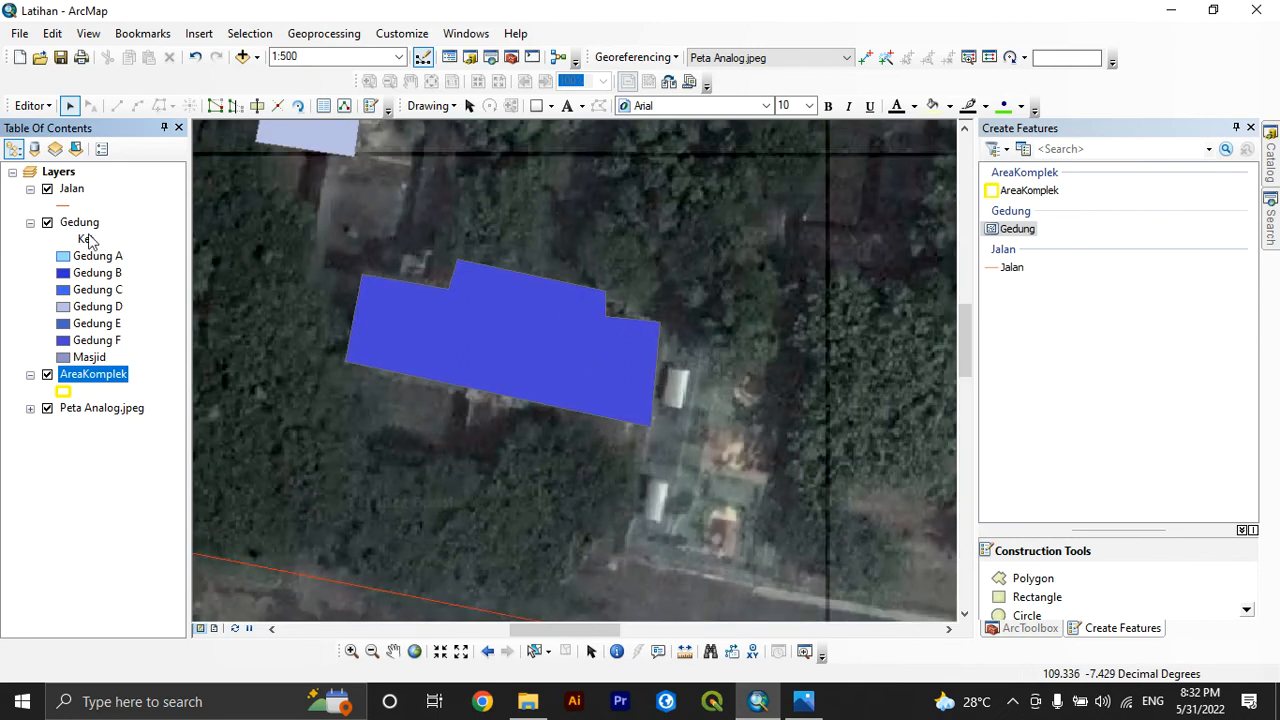
Stop the current edit session and start a new one, continuing despite the layers' spatial reference mismatch
{"action": "left_click", "coordinate": [88, 227]}
{"action": "left_click", "coordinate": [33, 105]}
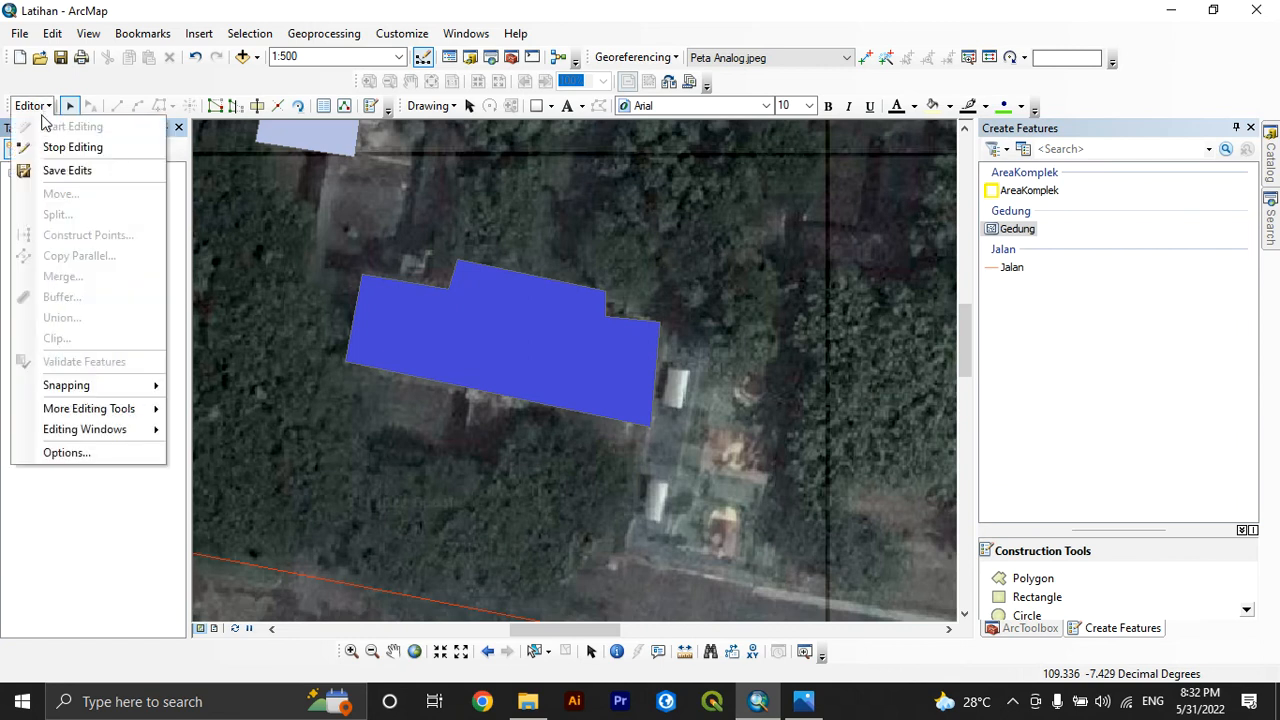
{"action": "left_click", "coordinate": [87, 147]}
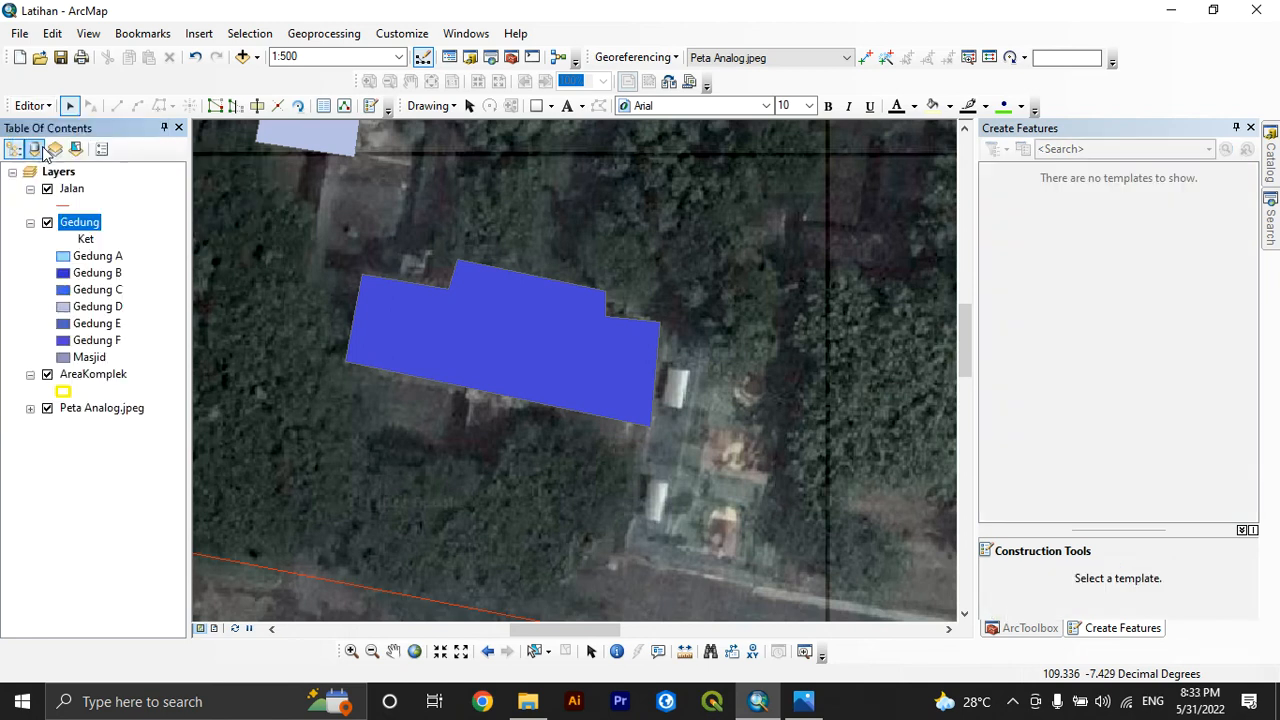
{"action": "left_click", "coordinate": [31, 105]}
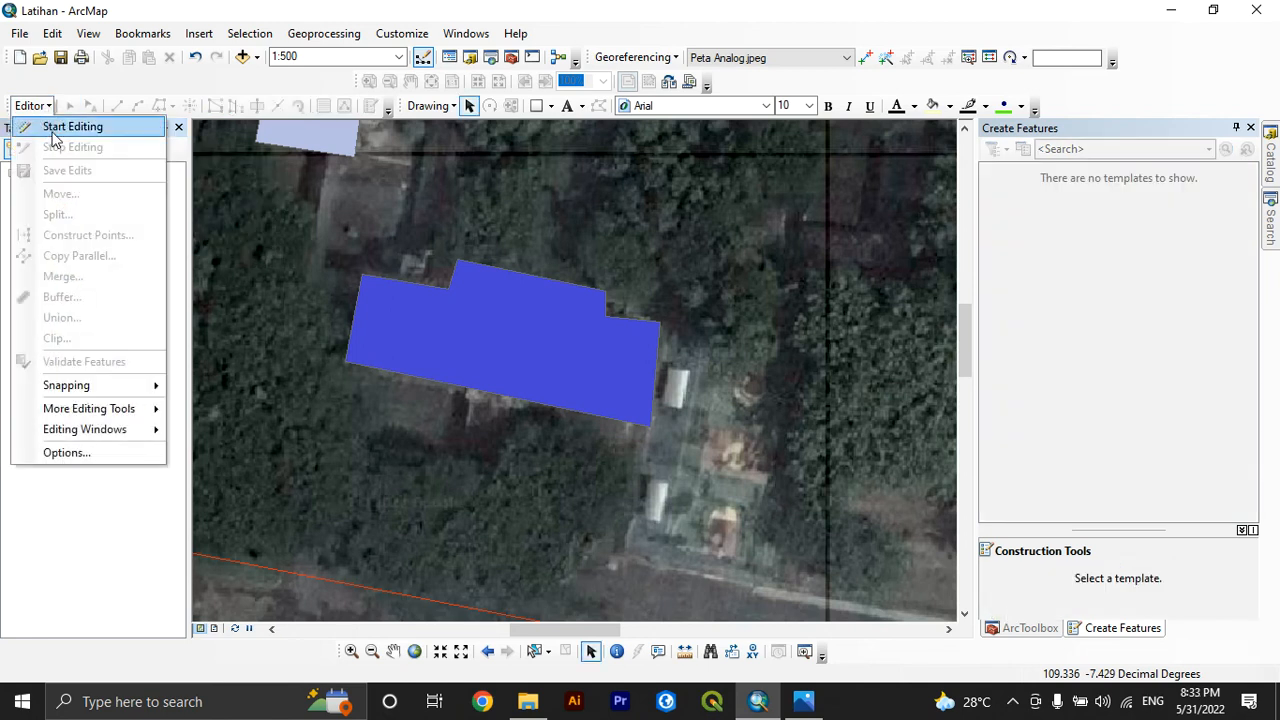
{"action": "left_click", "coordinate": [98, 130]}
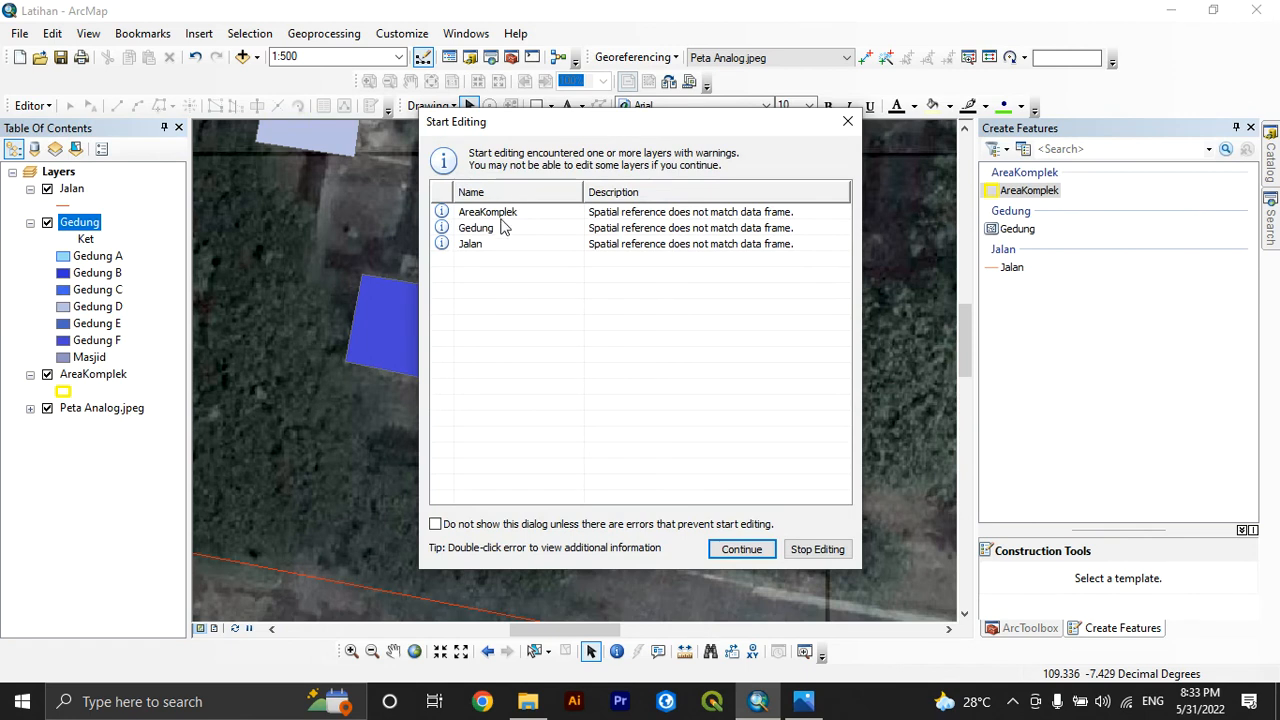
{"action": "left_click", "coordinate": [729, 549]}
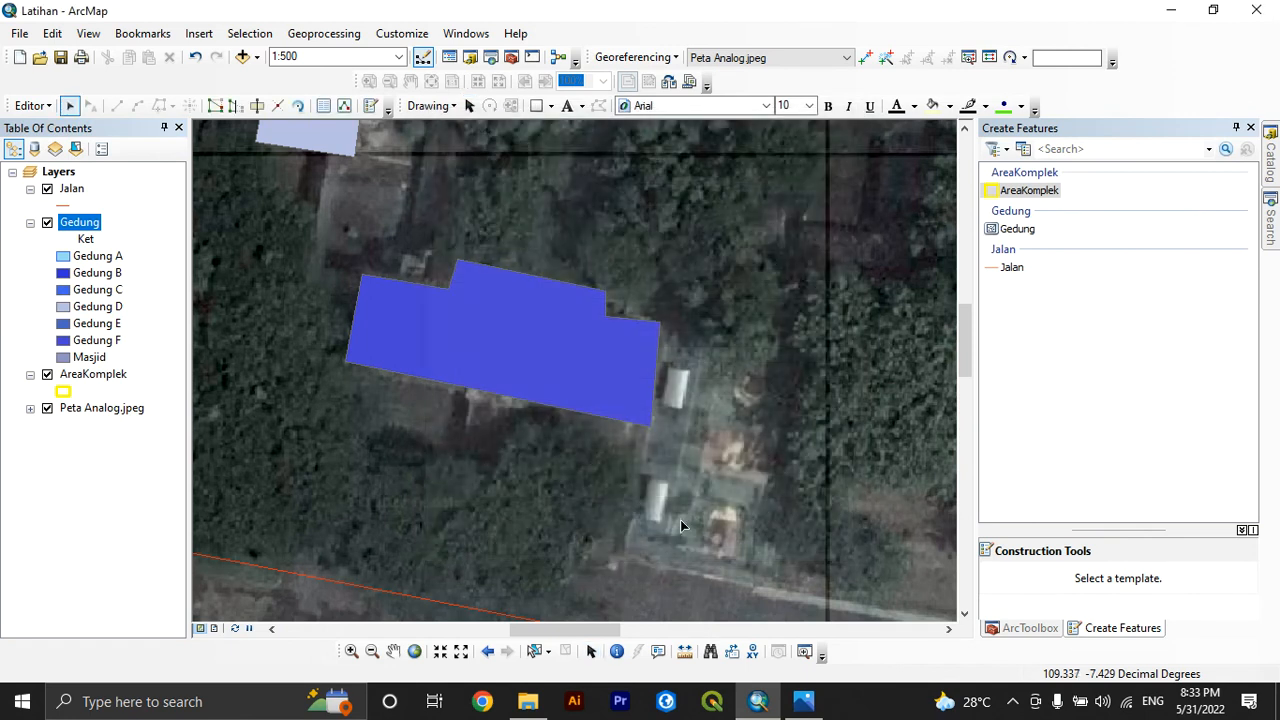
Select the Gedung F record in the Gedung attribute table and close the table
{"action": "right_click", "coordinate": [86, 224]}
{"action": "left_click", "coordinate": [130, 273]}
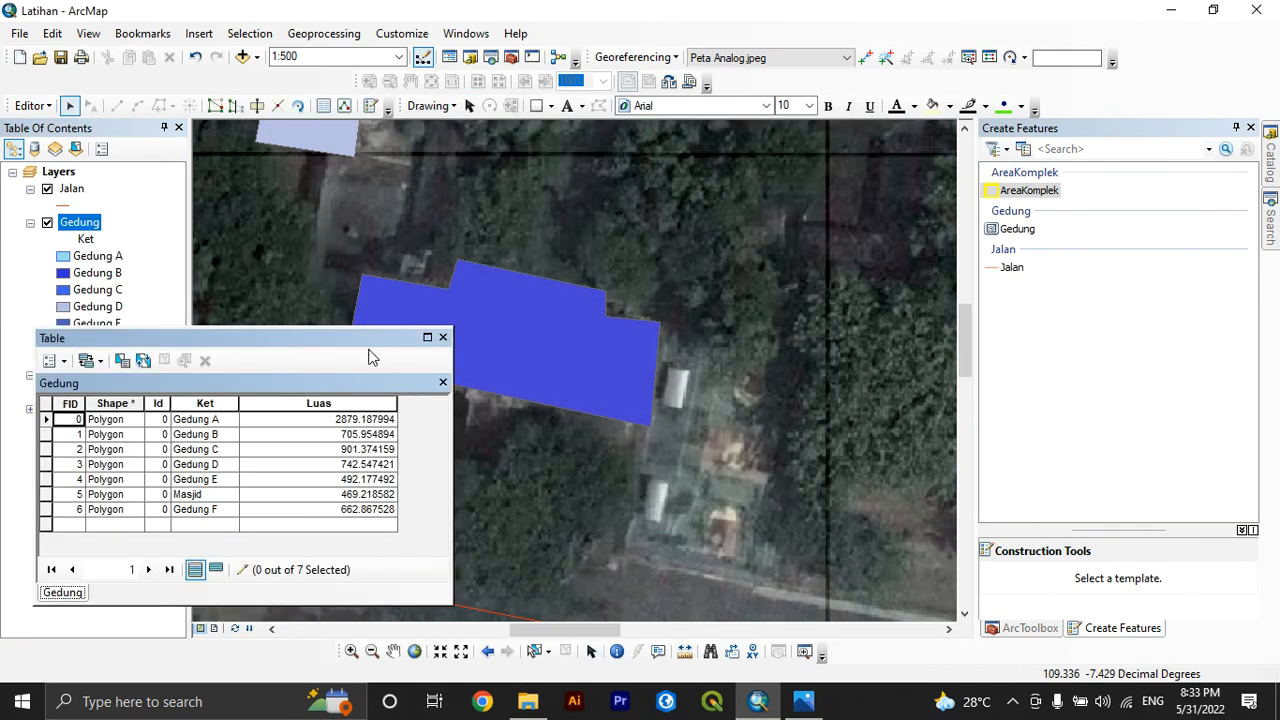
{"action": "left_click", "coordinate": [46, 510]}
{"action": "left_click", "coordinate": [443, 338]}
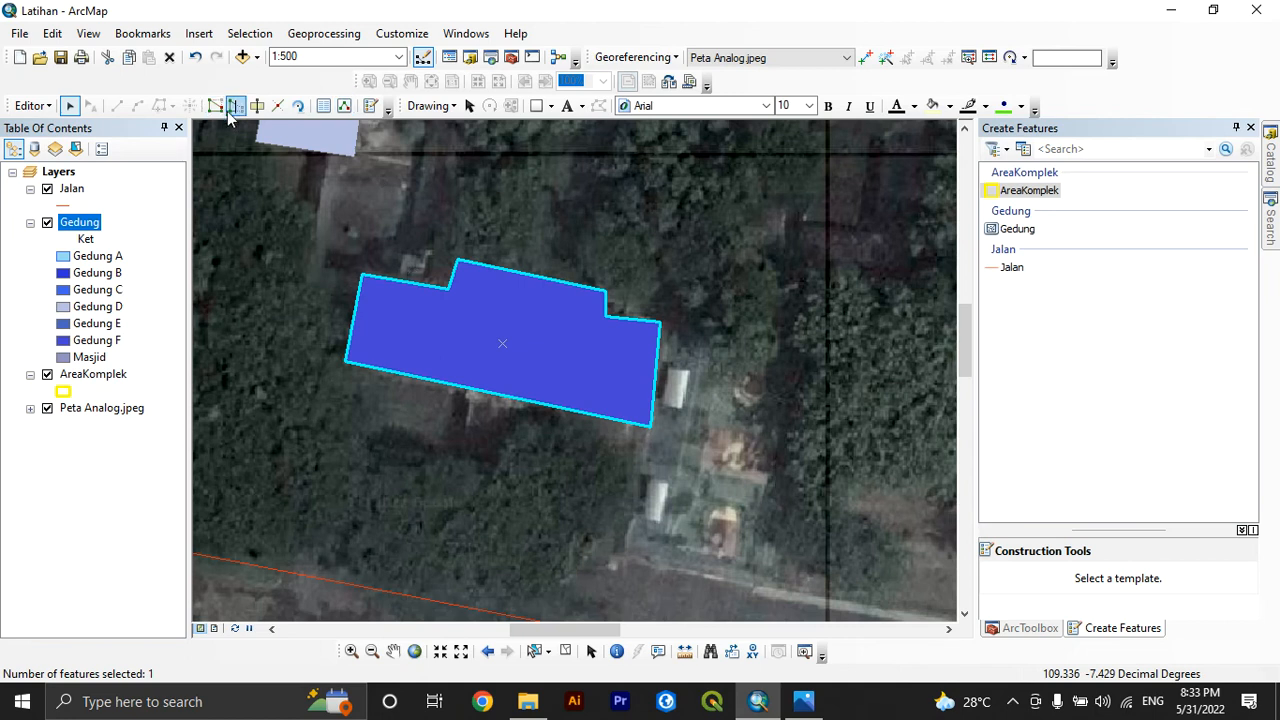
{"action": "left_click", "coordinate": [1020, 229]}
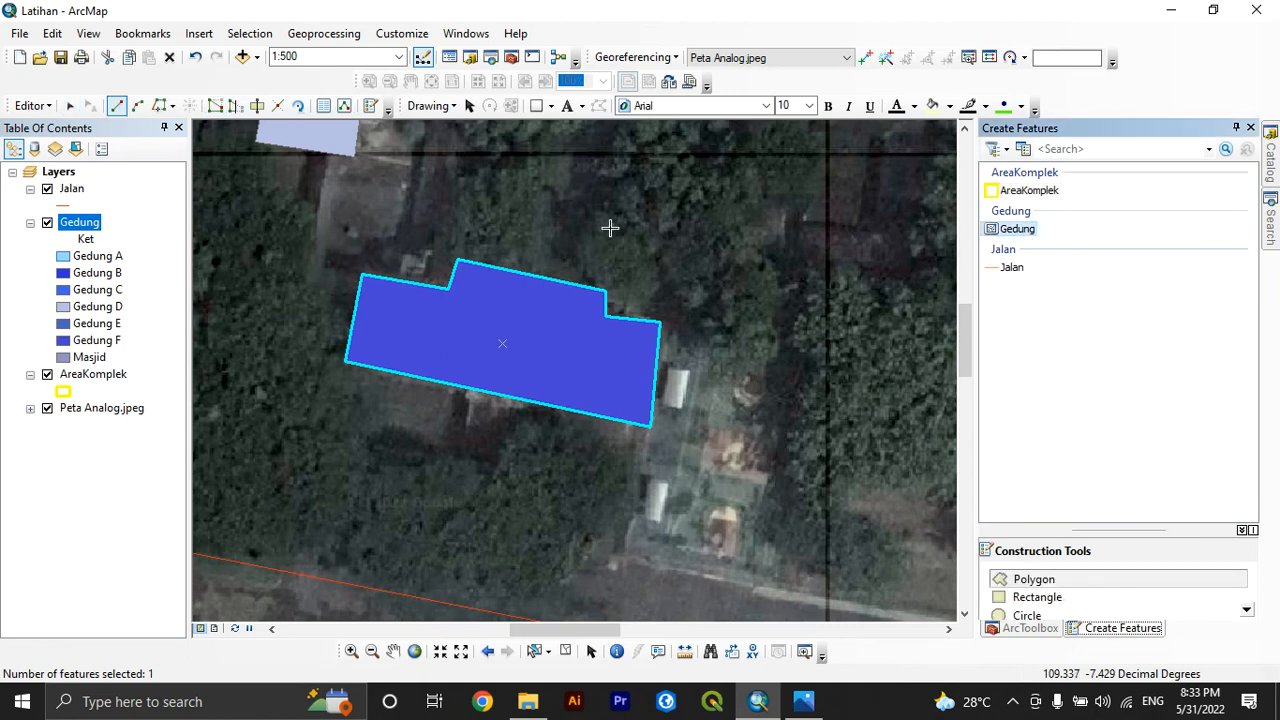
Reshape the Gedung F polygon by moving its two upper-right corner vertices slightly, and finish the vertex edit
{"action": "left_click", "coordinate": [215, 106]}
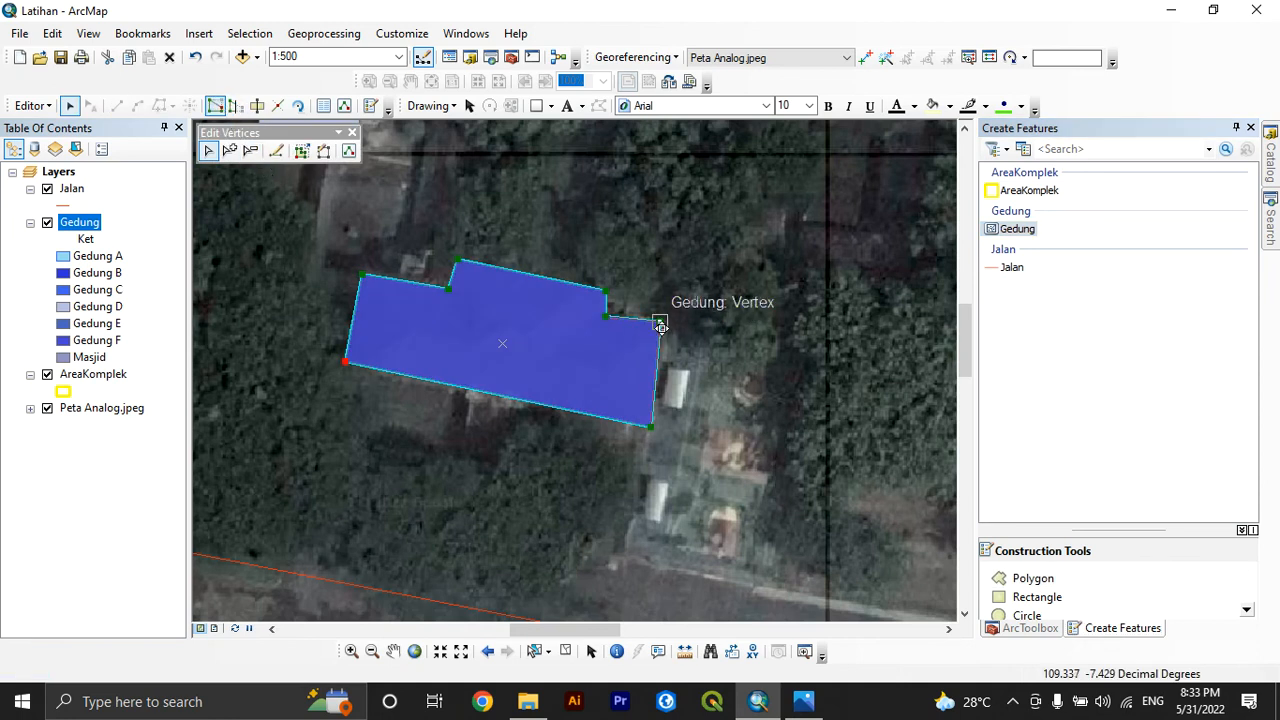
{"action": "left_click_drag", "start_coordinate": [661, 328], "coordinate": [660, 336]}
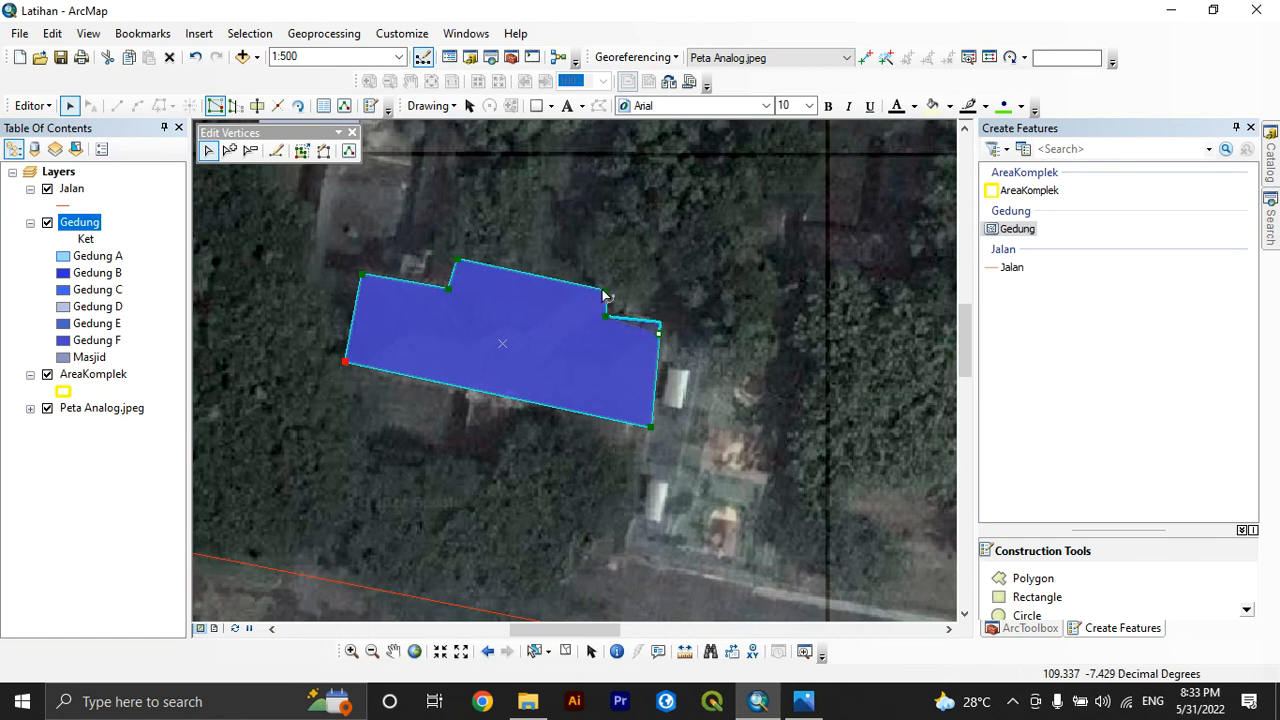
{"action": "scroll", "coordinate": [604, 291], "scroll_direction": "up", "scroll_amount": 2}
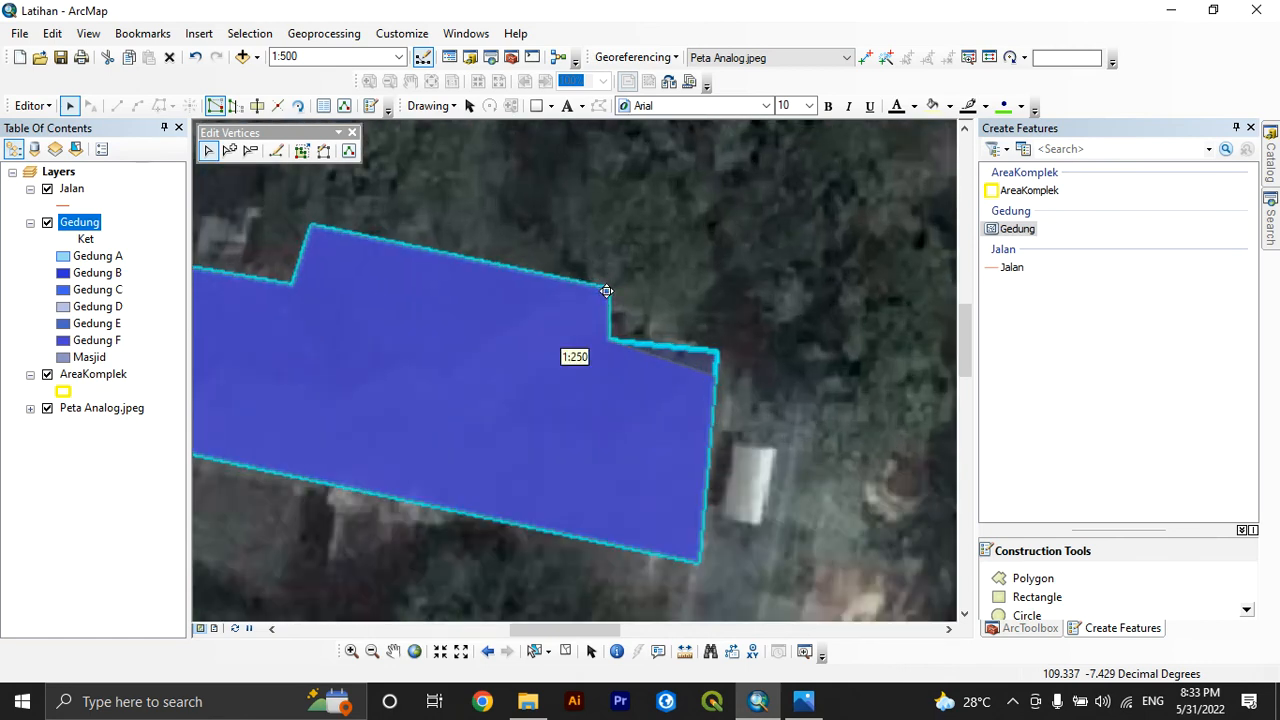
{"action": "left_click_drag", "start_coordinate": [614, 291], "coordinate": [619, 293]}
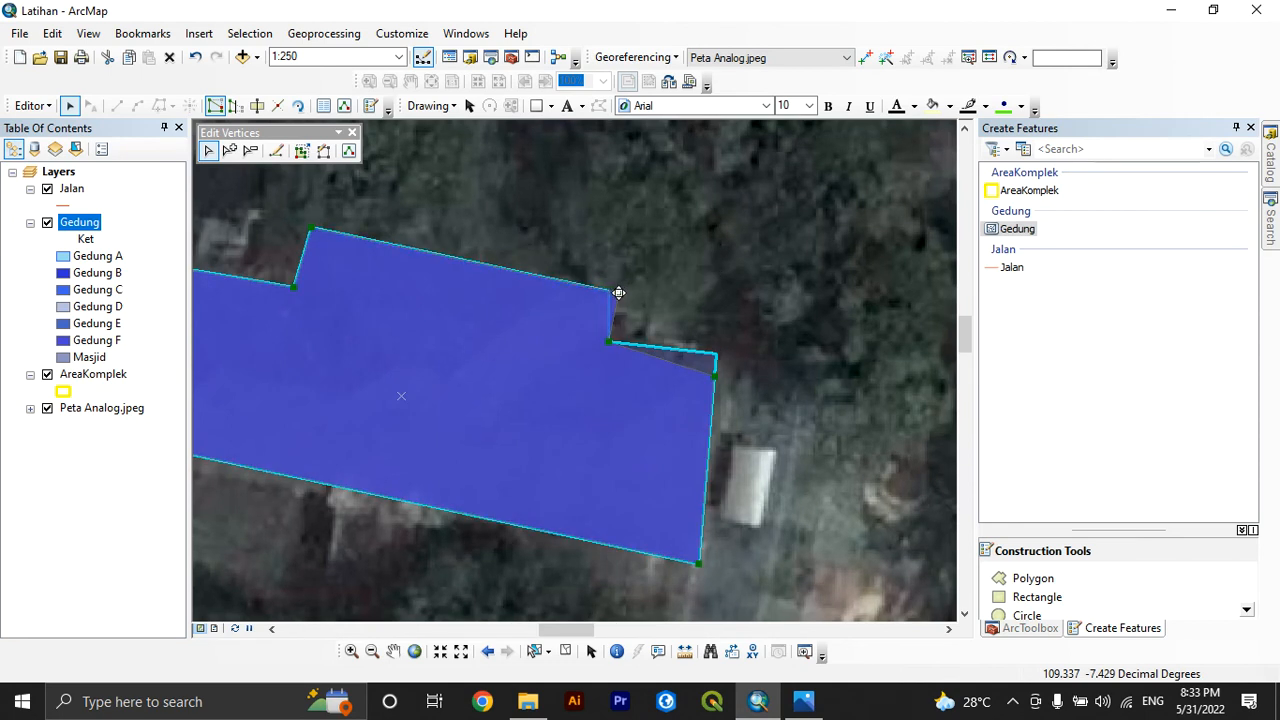
{"action": "right_click", "coordinate": [545, 314]}
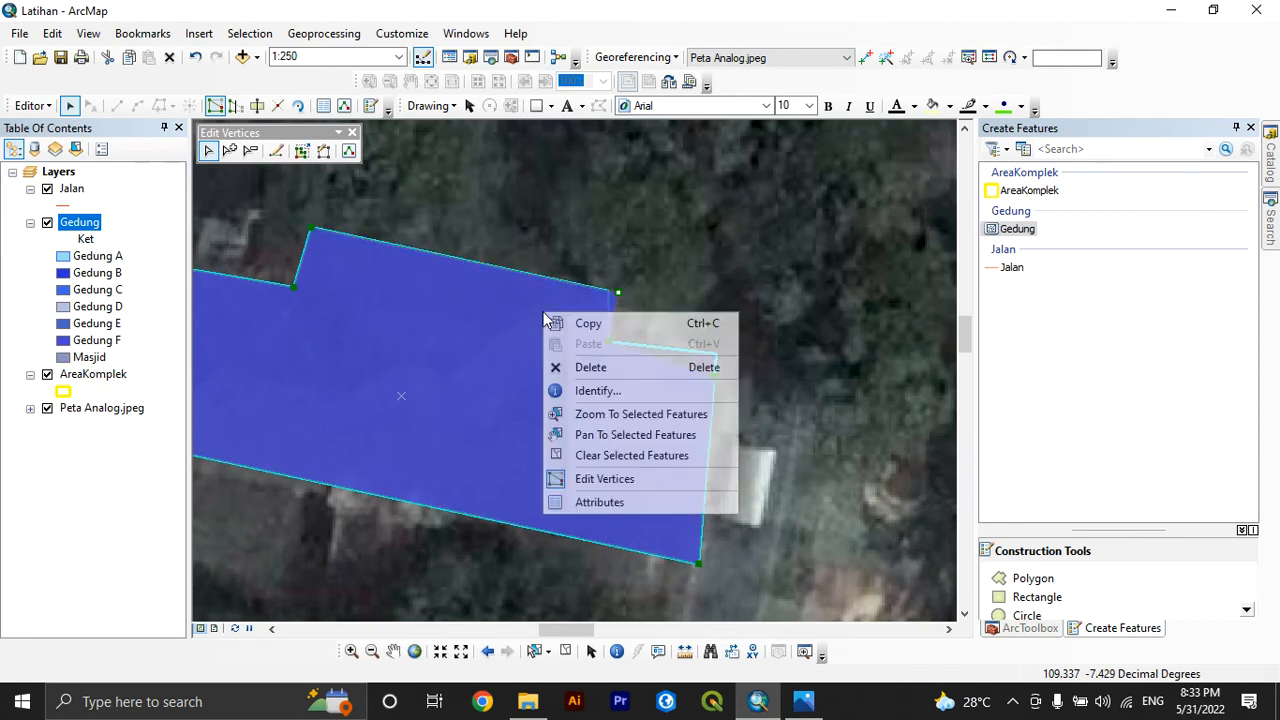
{"action": "left_click", "coordinate": [597, 481]}
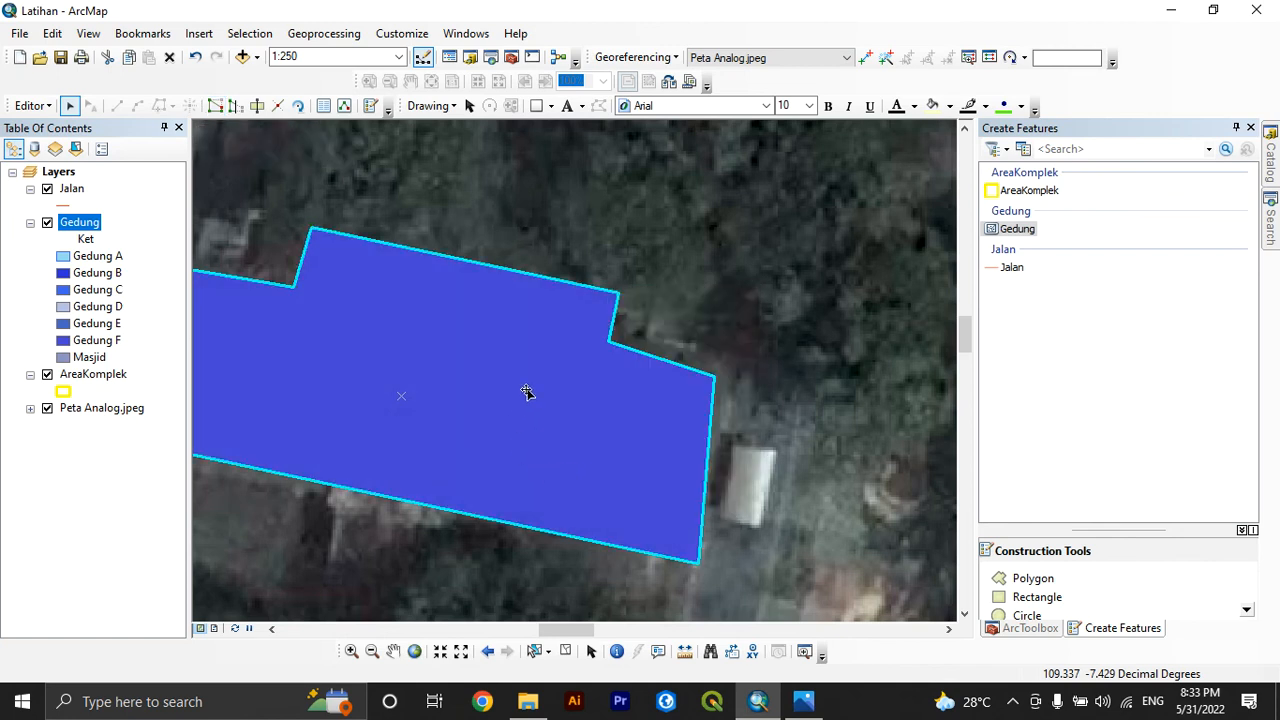
Recalculate the Luas geometry for the selected Gedung F record and close the attribute table
{"action": "right_click", "coordinate": [526, 391]}
{"action": "left_click", "coordinate": [86, 224]}
{"action": "right_click", "coordinate": [86, 224]}
{"action": "left_click", "coordinate": [114, 280]}
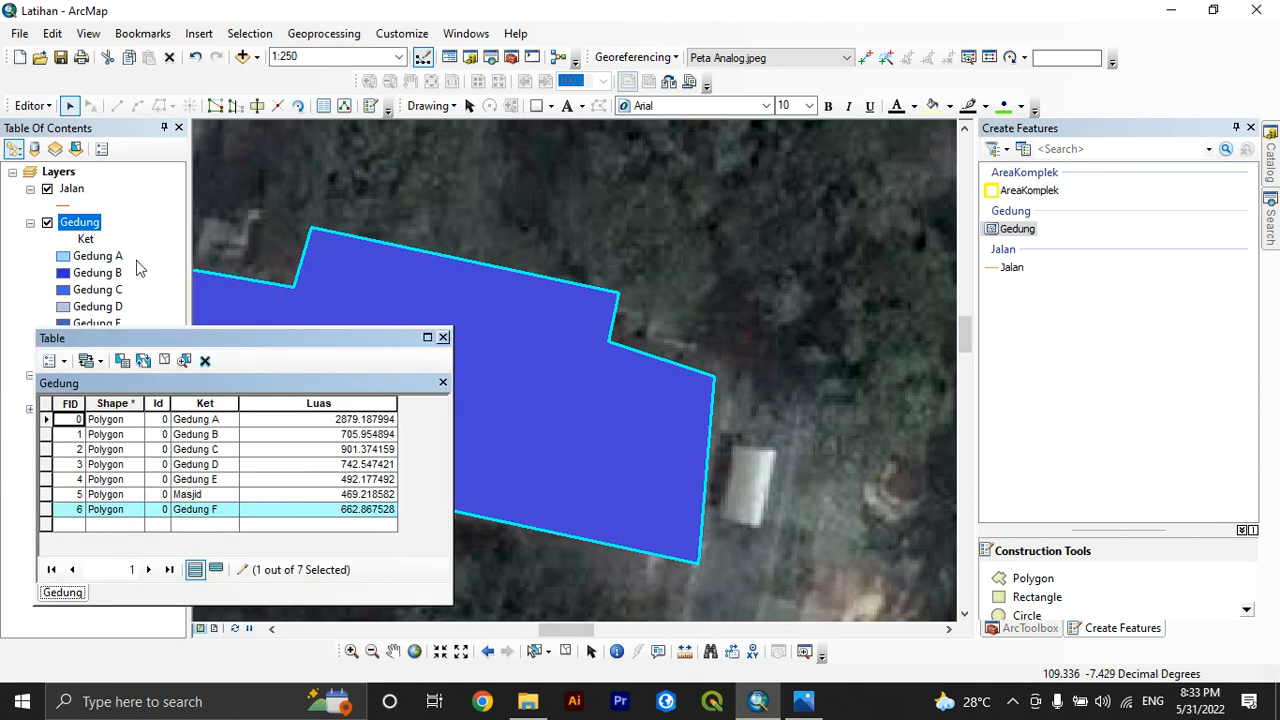
{"action": "left_click", "coordinate": [376, 402]}
{"action": "right_click", "coordinate": [372, 402]}
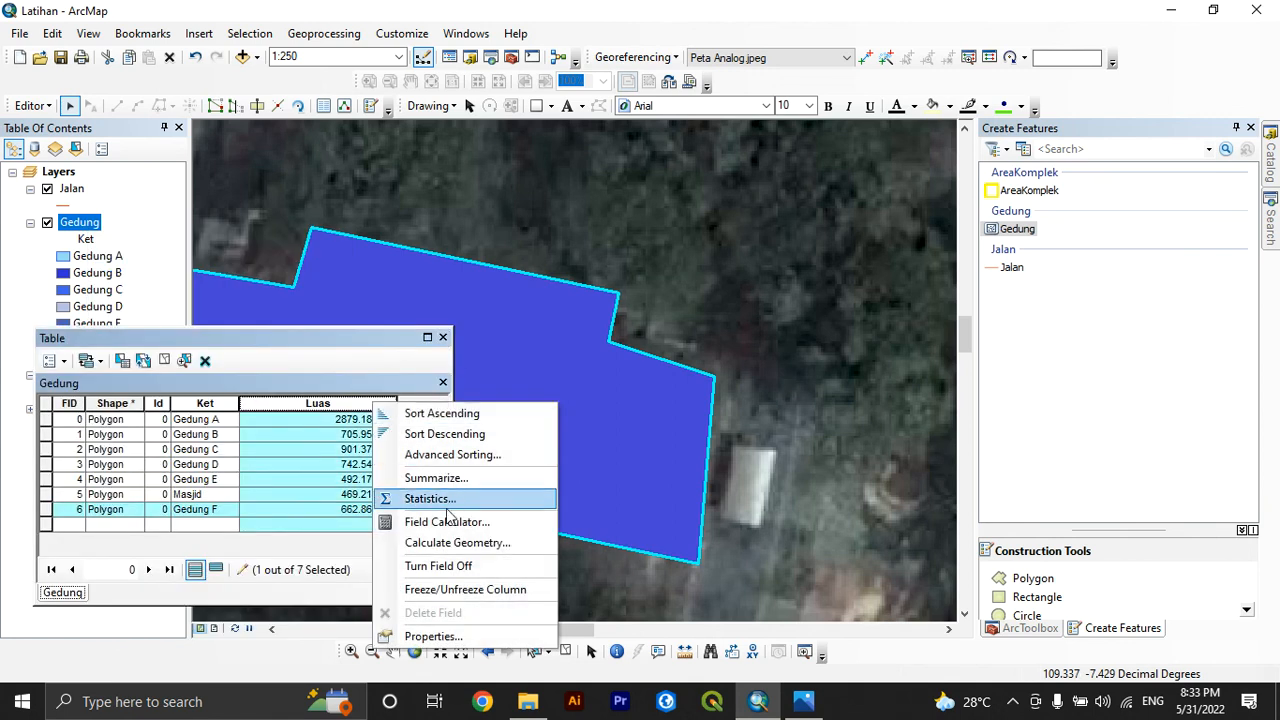
{"action": "left_click", "coordinate": [438, 545]}
{"action": "left_click", "coordinate": [702, 457]}
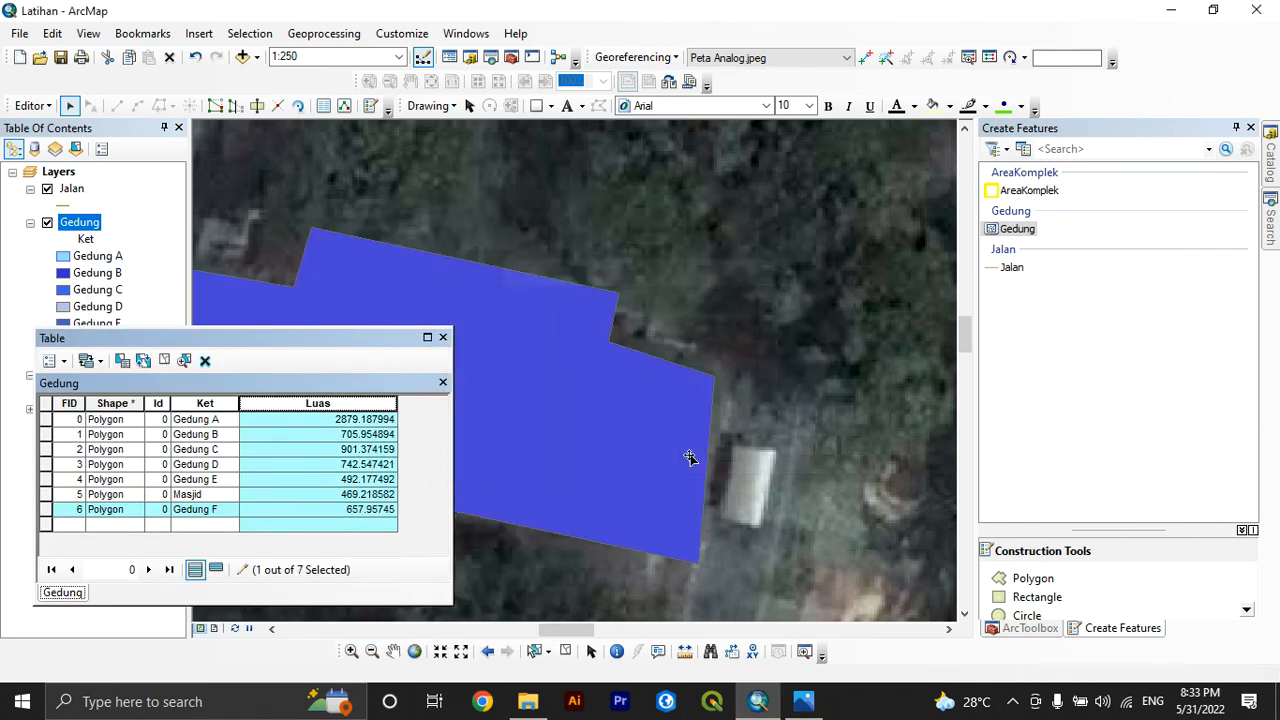
{"action": "left_click", "coordinate": [443, 337]}
Clear the selection in the Gedung attribute table and close the table
{"action": "scroll", "coordinate": [503, 308], "scroll_direction": "up", "scroll_amount": 3}
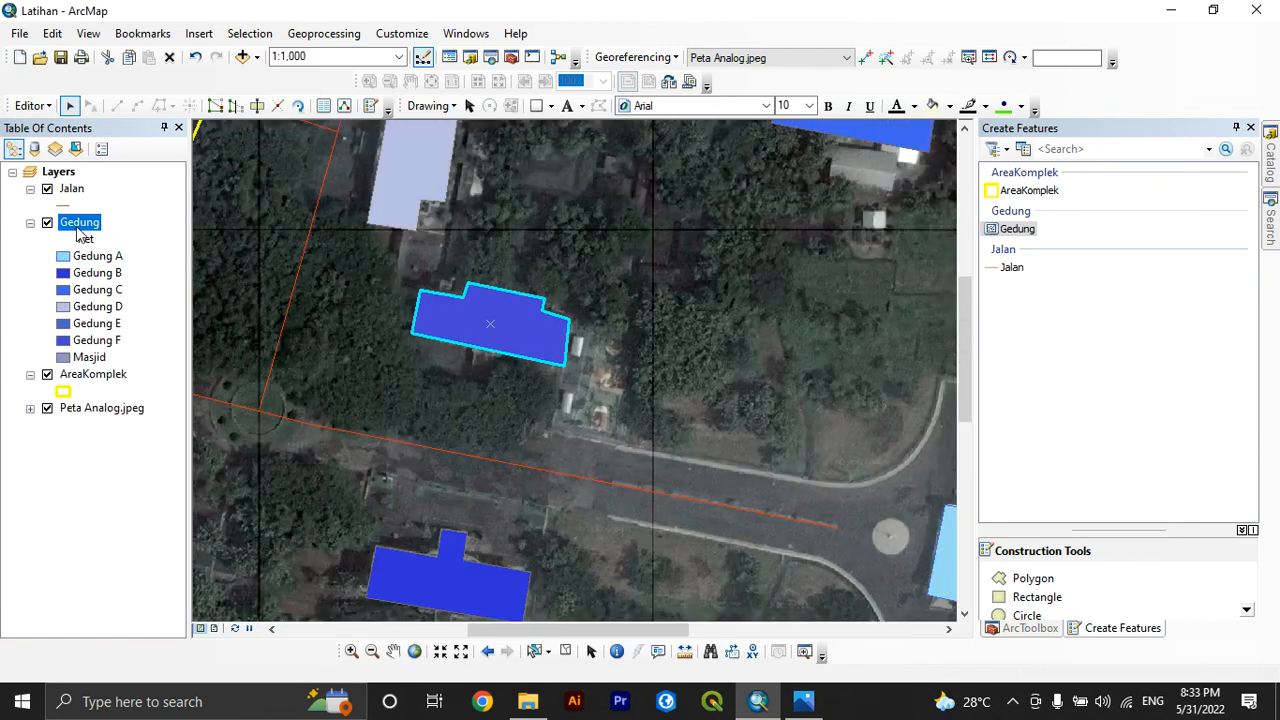
{"action": "right_click", "coordinate": [78, 224]}
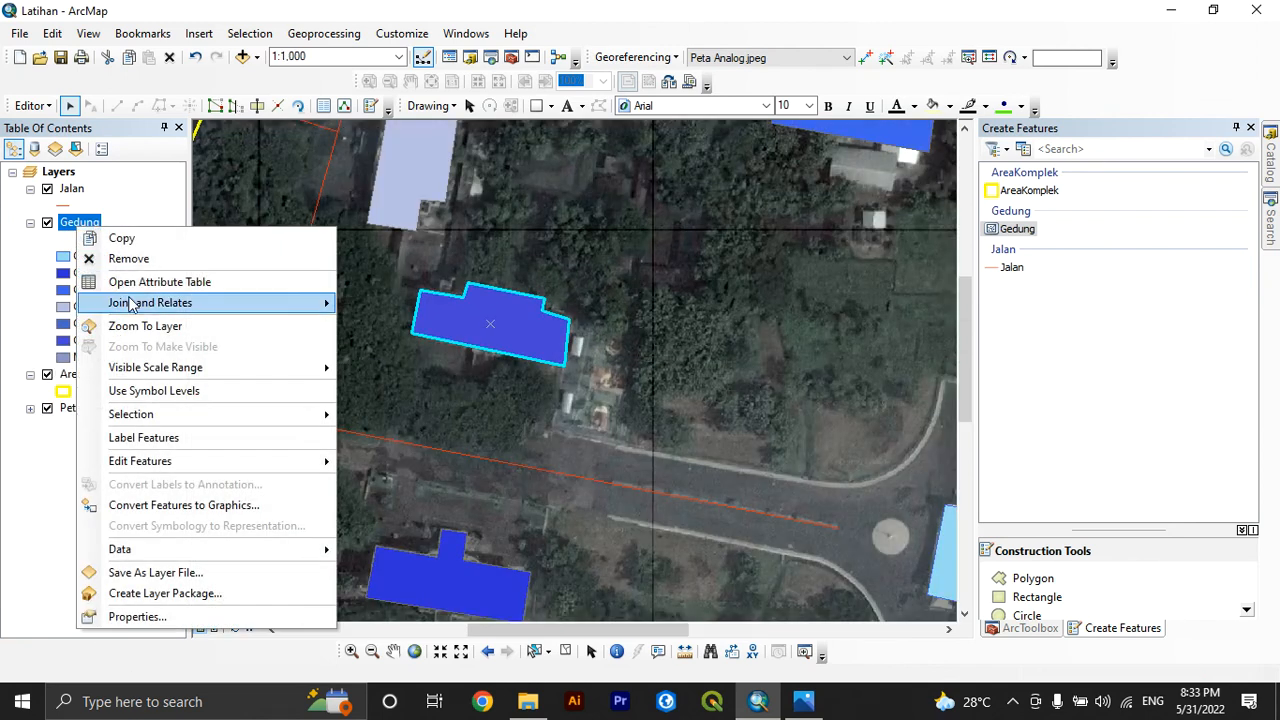
{"action": "left_click", "coordinate": [130, 281]}
{"action": "left_click", "coordinate": [164, 360]}
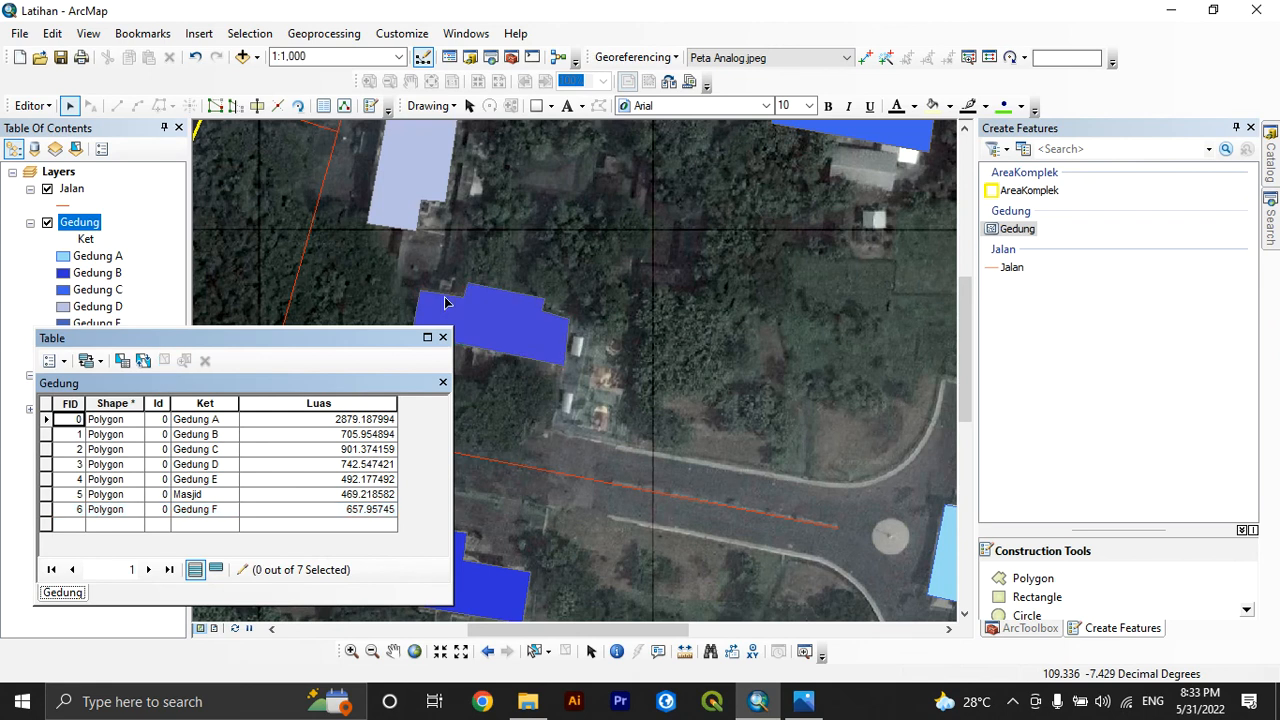
{"action": "left_click", "coordinate": [445, 337]}
{"action": "scroll", "coordinate": [445, 335], "scroll_direction": "up", "scroll_amount": 2}
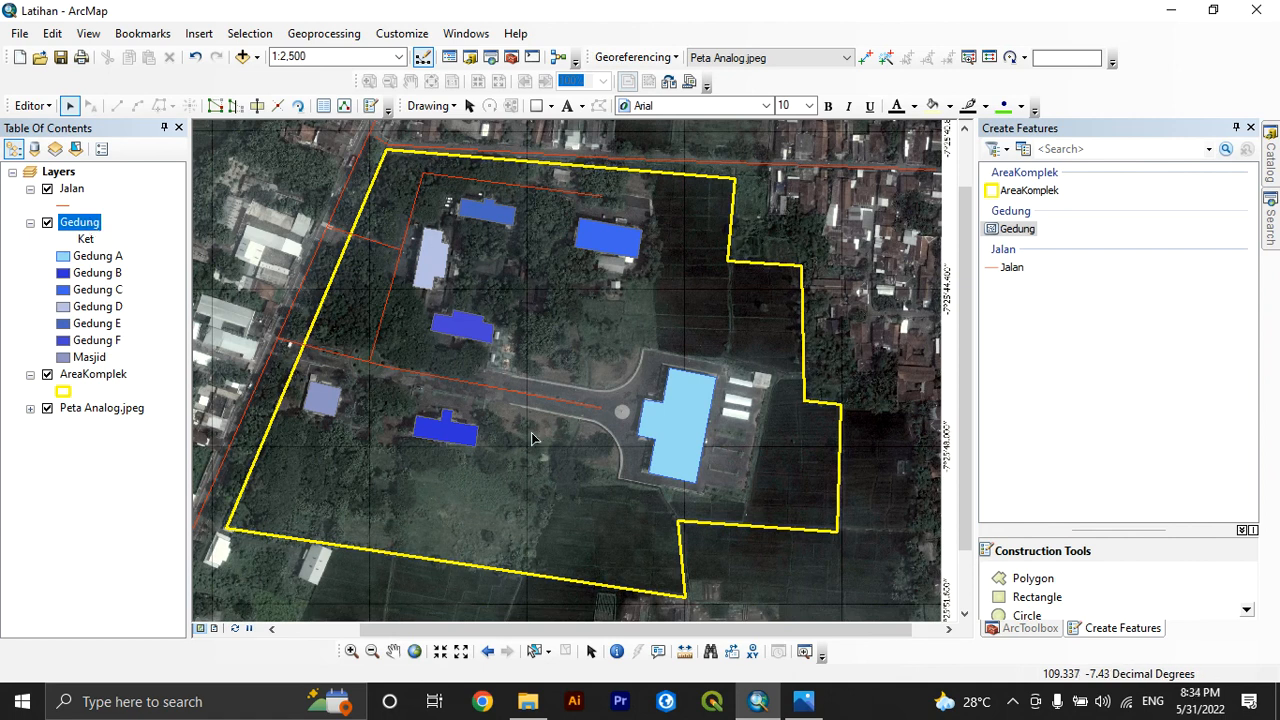
Turn on labels for the Gedung layer using the Ket field and accept the layer properties
{"action": "right_click", "coordinate": [104, 228]}
{"action": "left_click", "coordinate": [214, 602]}
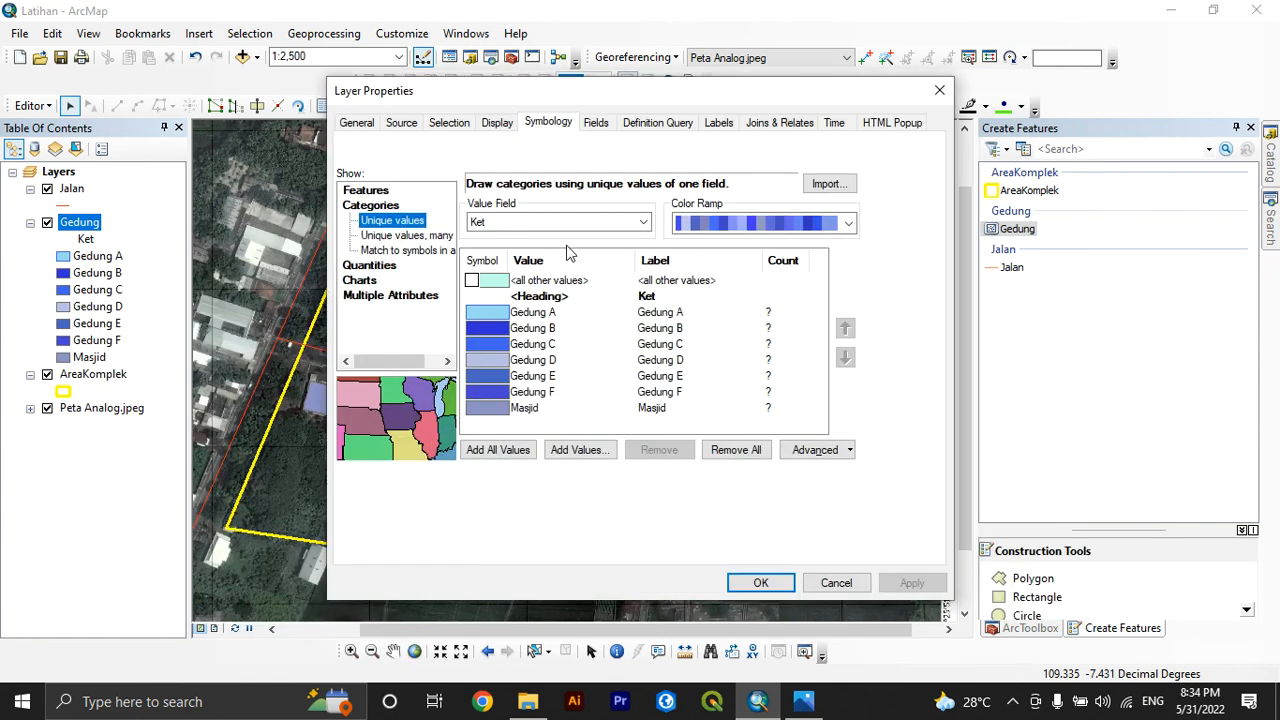
{"action": "left_click", "coordinate": [720, 123]}
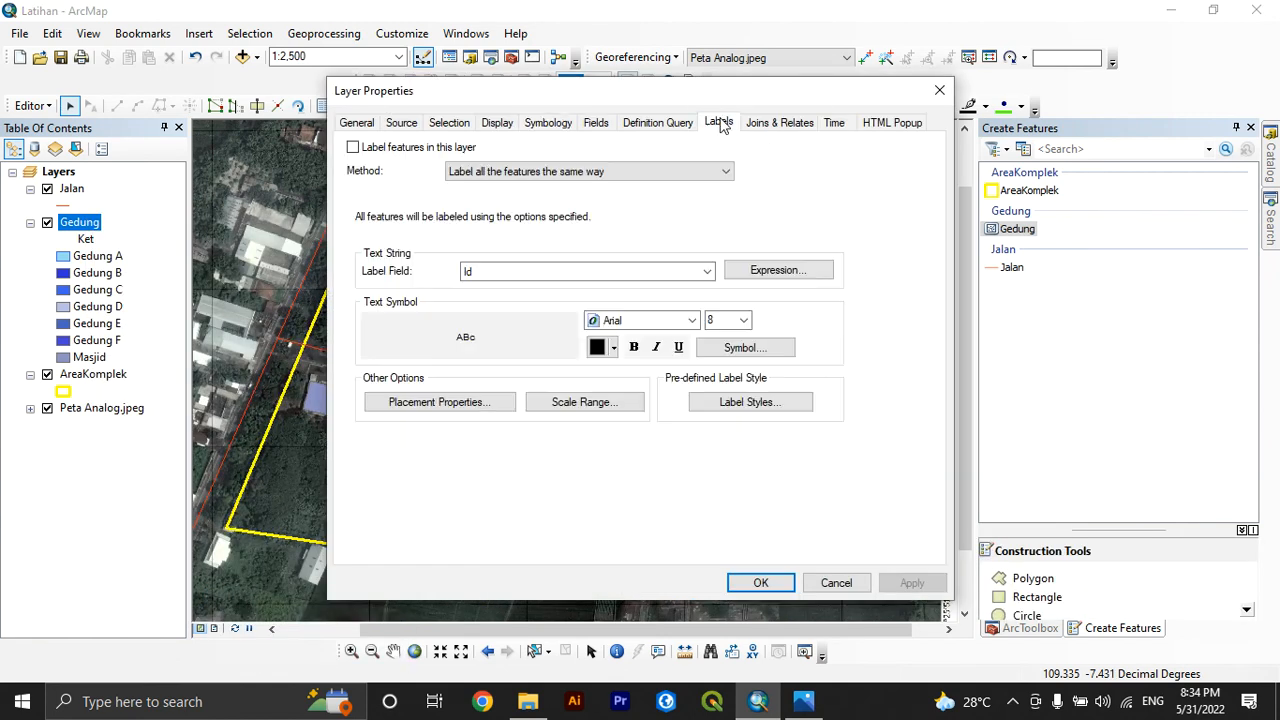
{"action": "left_click", "coordinate": [686, 271]}
{"action": "left_click", "coordinate": [624, 315]}
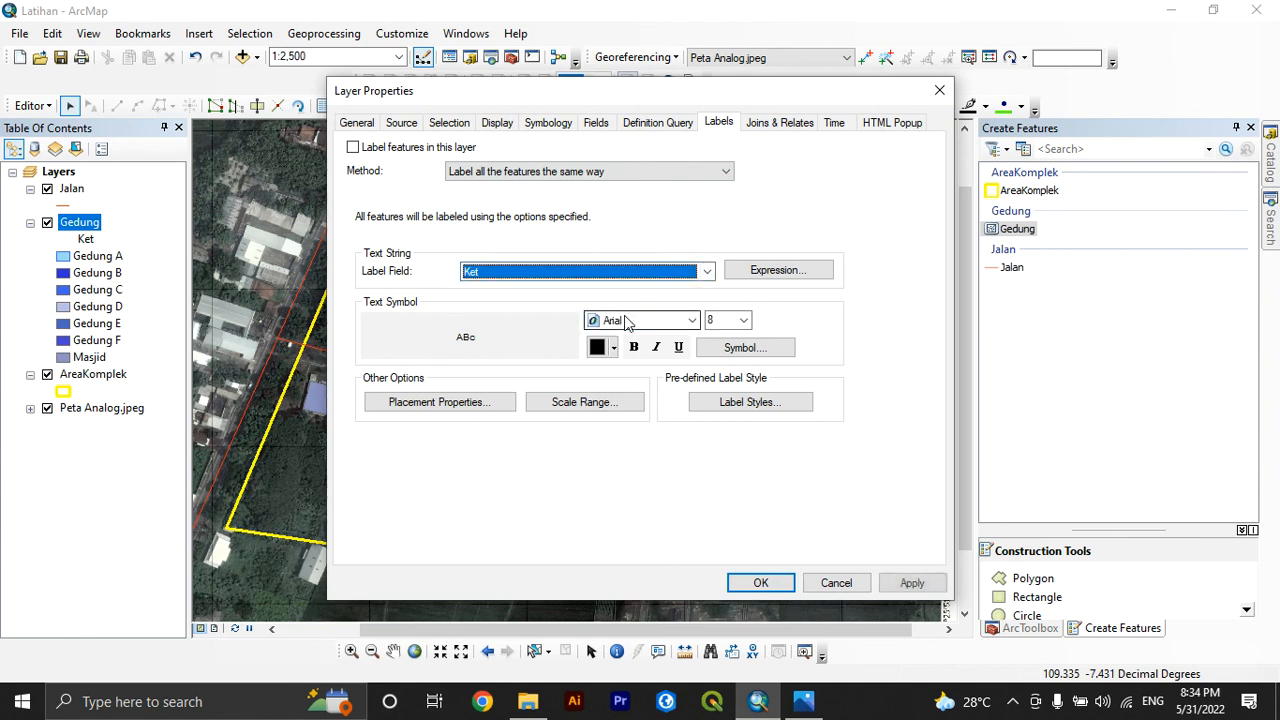
{"action": "left_click", "coordinate": [376, 152]}
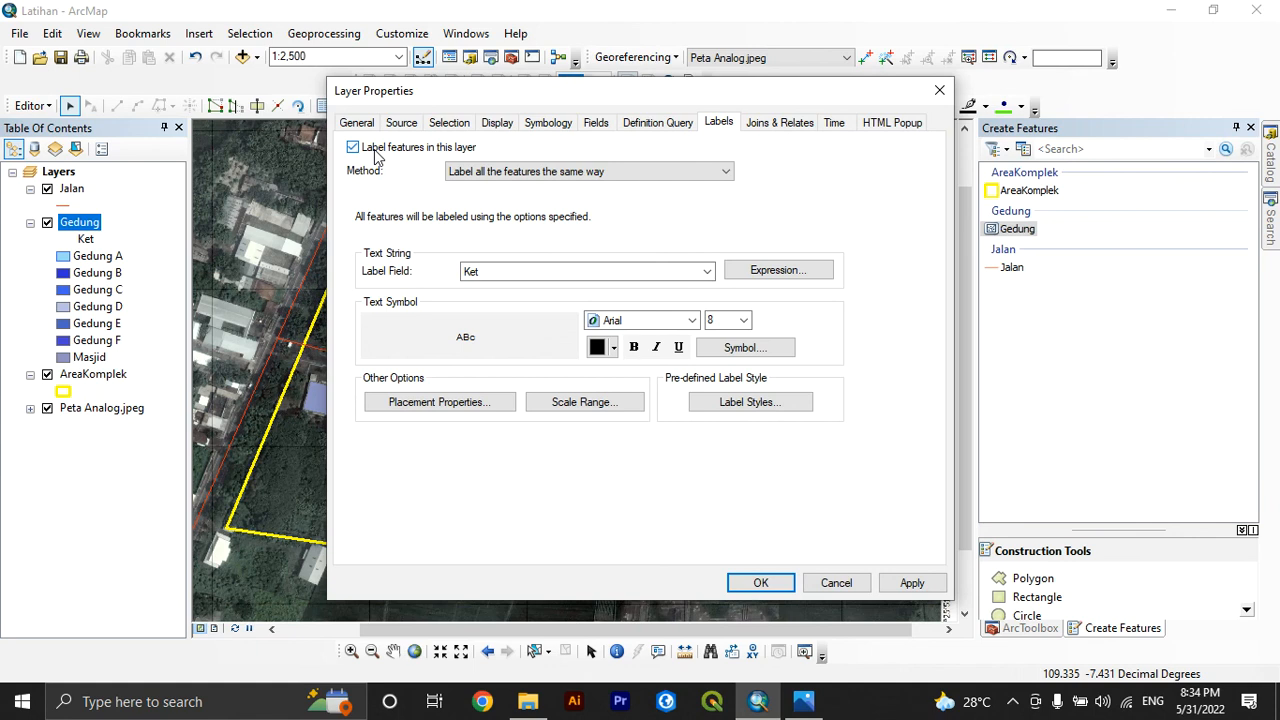
{"action": "left_click", "coordinate": [762, 583]}
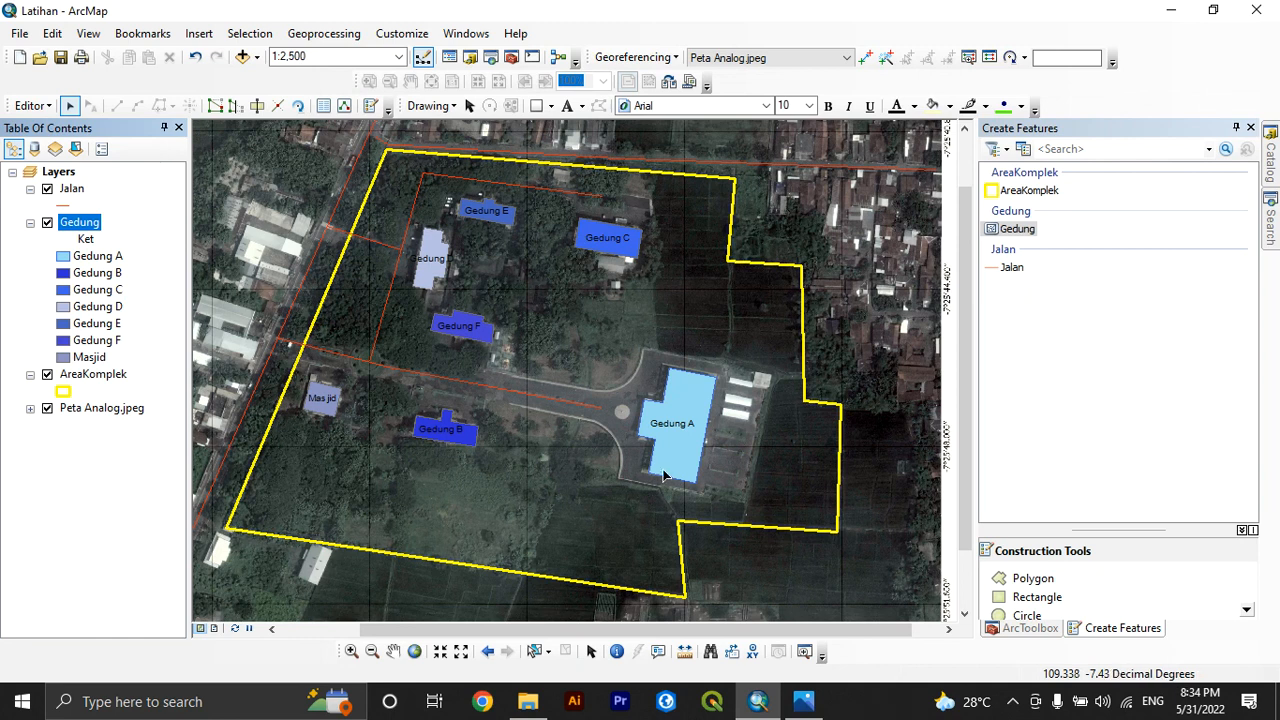
{"action": "right_click", "coordinate": [70, 192]}
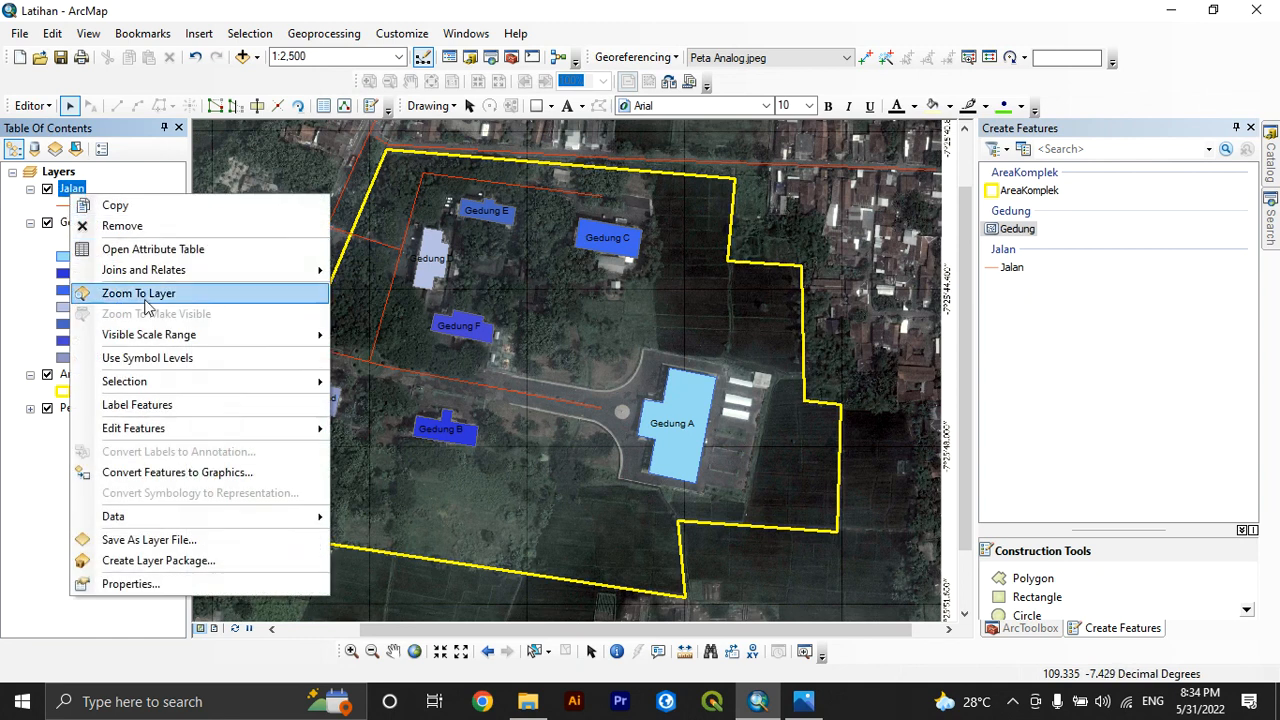
{"action": "left_click", "coordinate": [152, 250]}
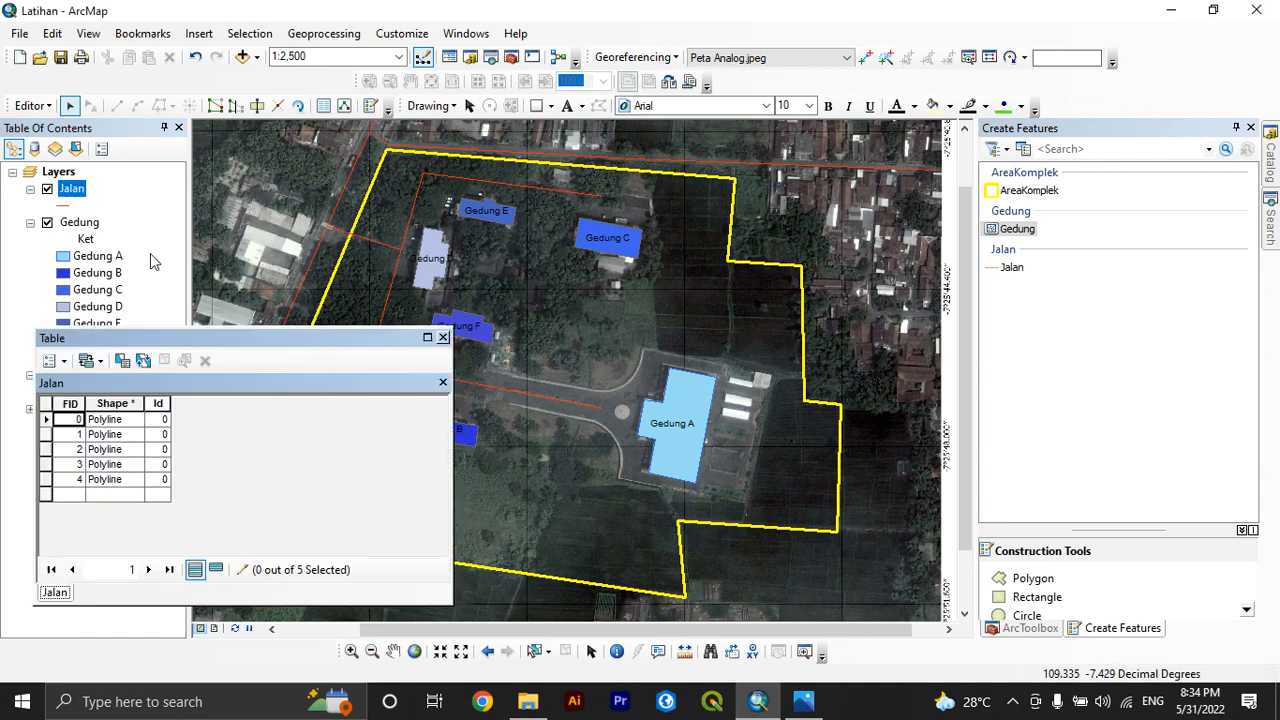
{"action": "left_click", "coordinate": [64, 366]}
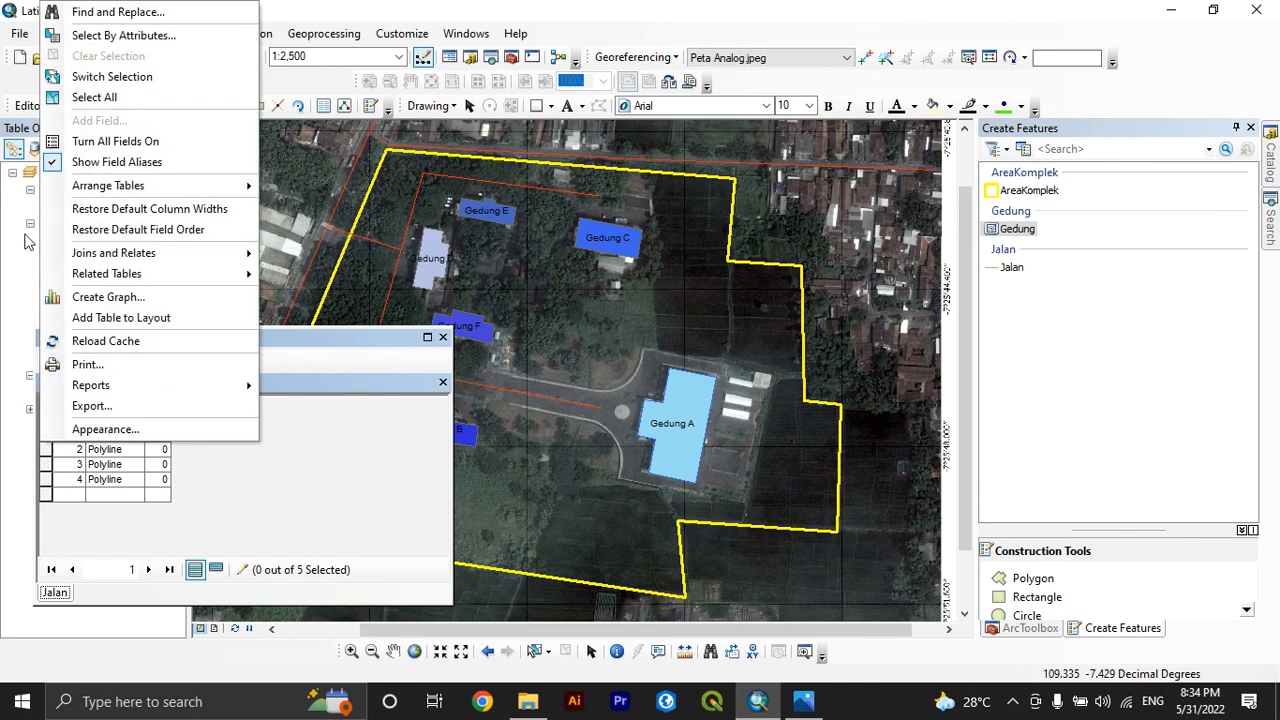
{"action": "left_click", "coordinate": [422, 340]}
{"action": "left_click", "coordinate": [443, 337]}
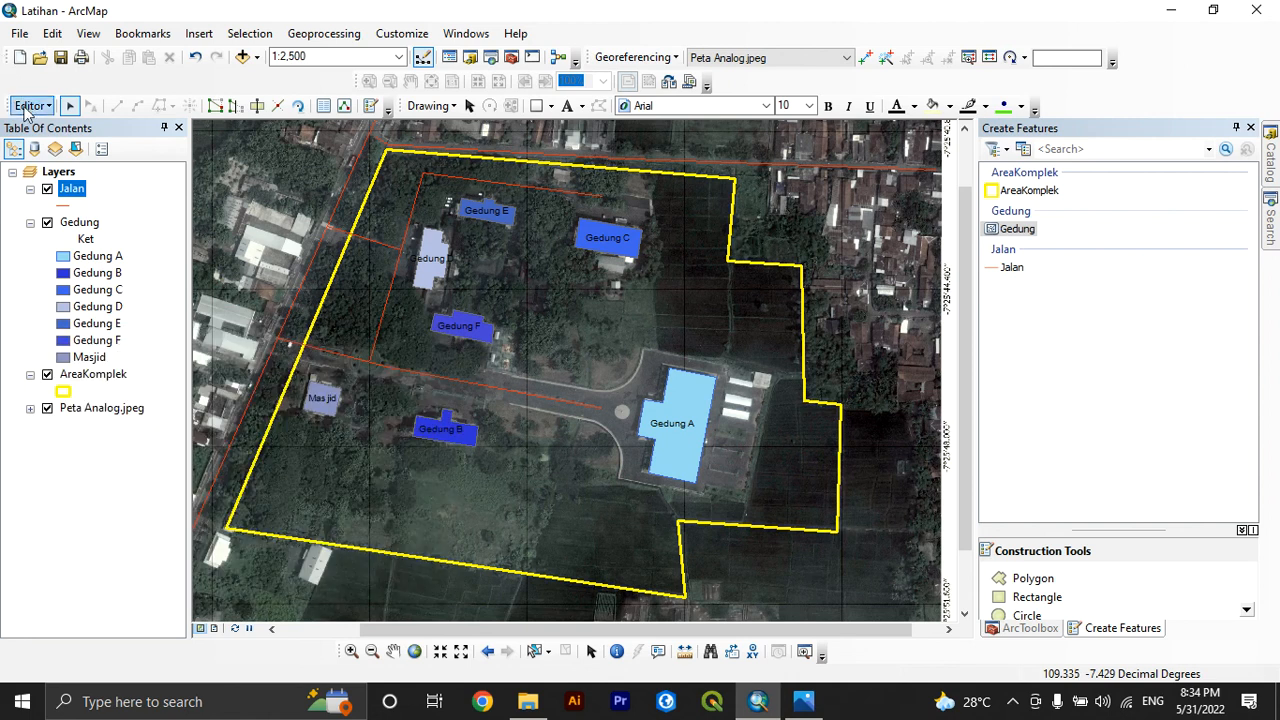
Stop the edit session so that fields can be added to the Jalan layer
{"action": "left_click", "coordinate": [26, 106]}
{"action": "left_click", "coordinate": [43, 108]}
{"action": "left_click", "coordinate": [44, 108]}
{"action": "left_click", "coordinate": [58, 146]}
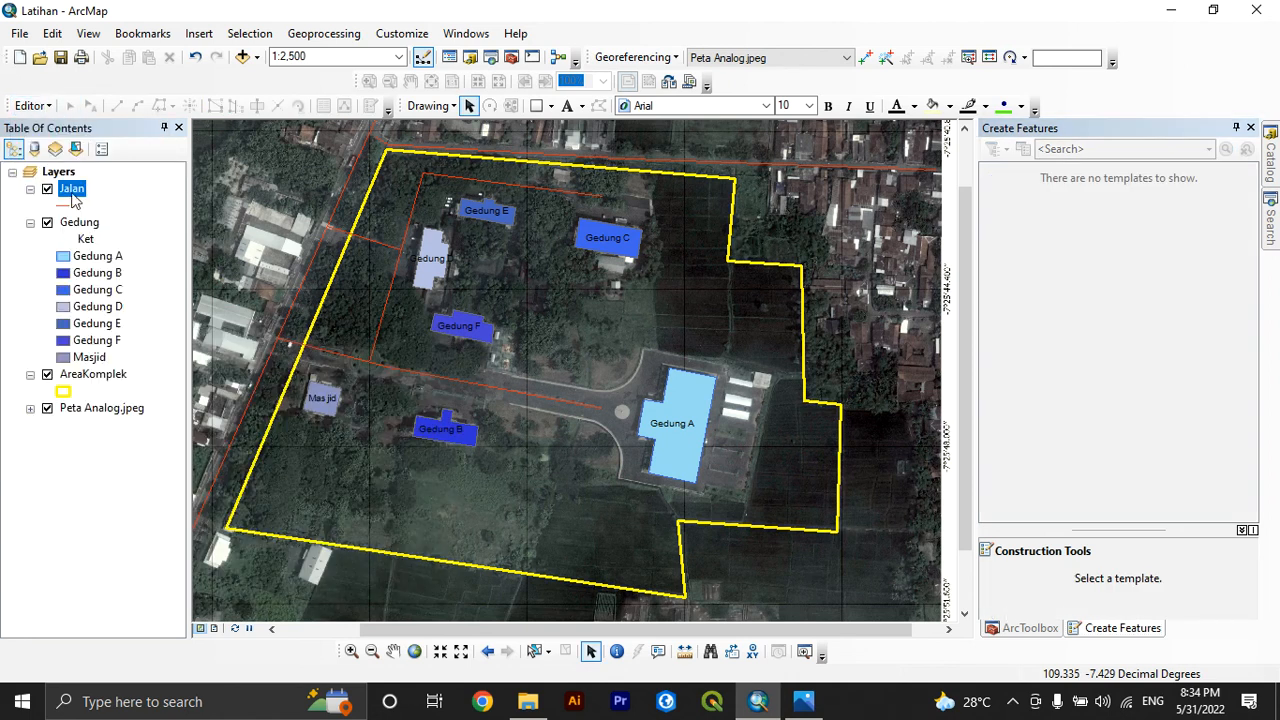
Add a Double field named Panjang to the Jalan attribute table
{"action": "right_click", "coordinate": [64, 193]}
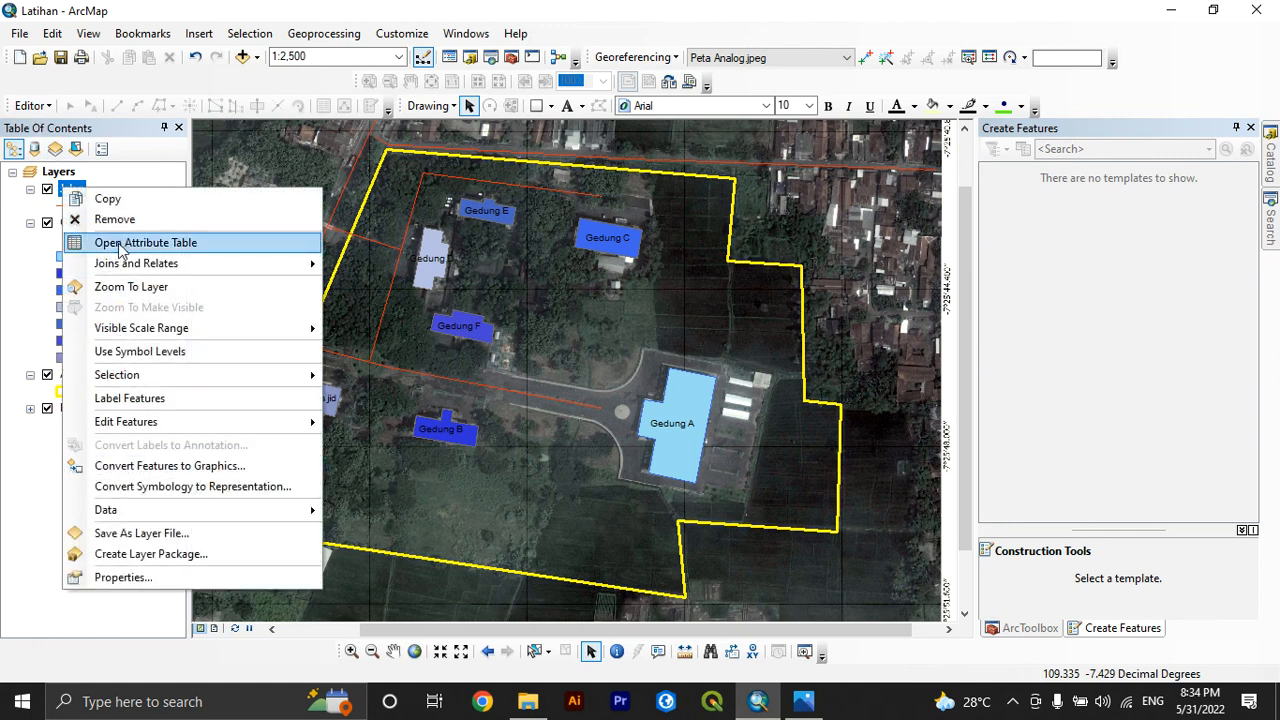
{"action": "left_click", "coordinate": [124, 243]}
{"action": "left_click", "coordinate": [96, 362]}
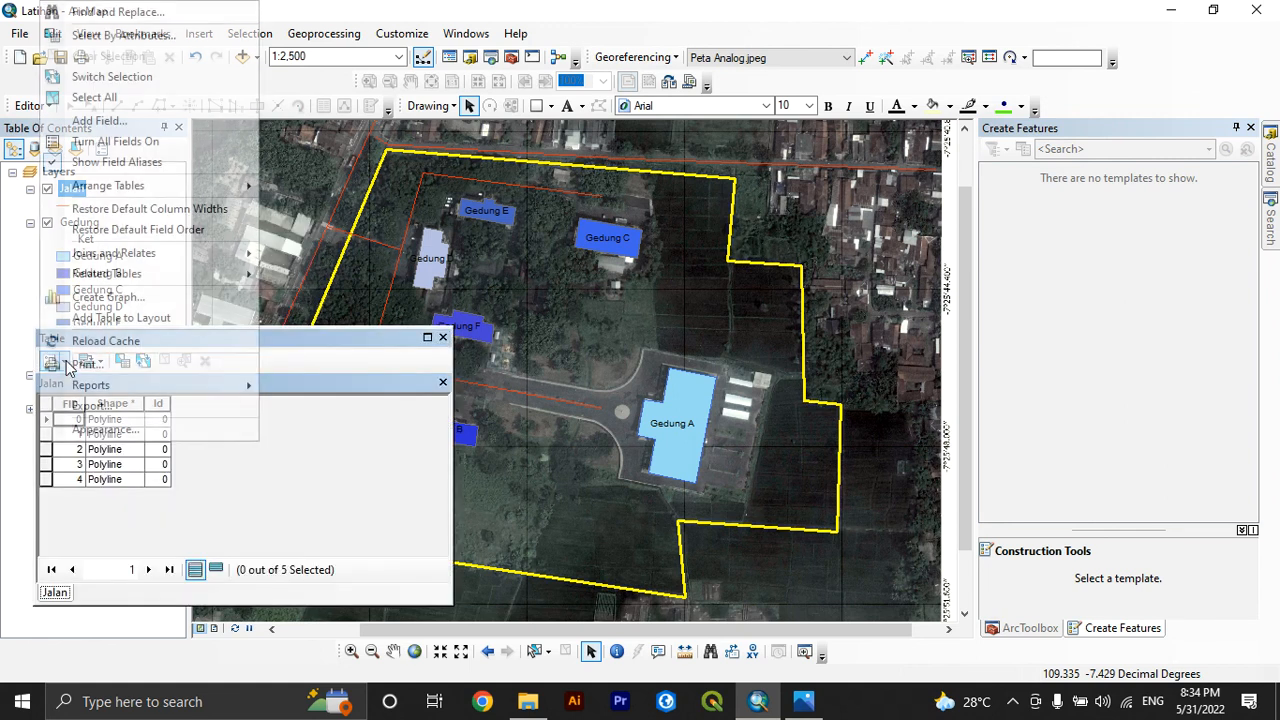
{"action": "left_click", "coordinate": [118, 118]}
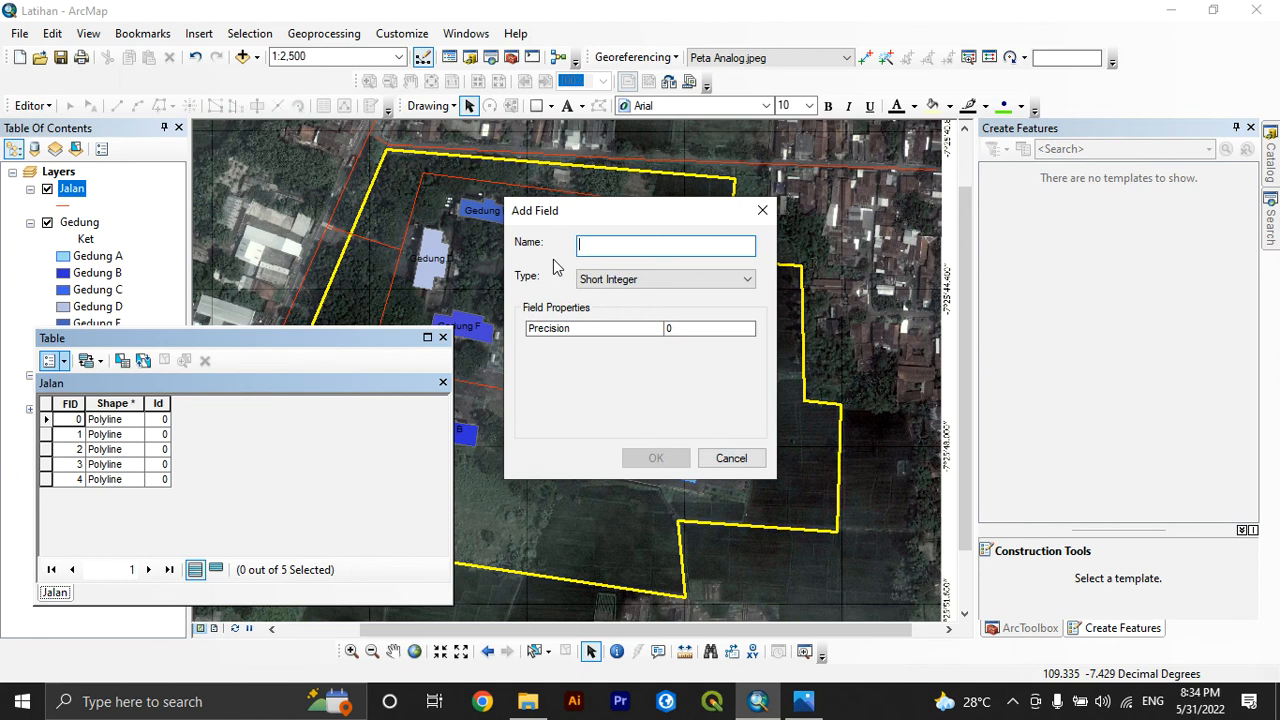
{"action": "type", "text": "Panj"}
{"action": "key", "text": "BackSpace"}
{"action": "key", "text": "BackSpace"}
{"action": "key", "text": "BackSpace"}
{"action": "type", "text": "Panjang"}
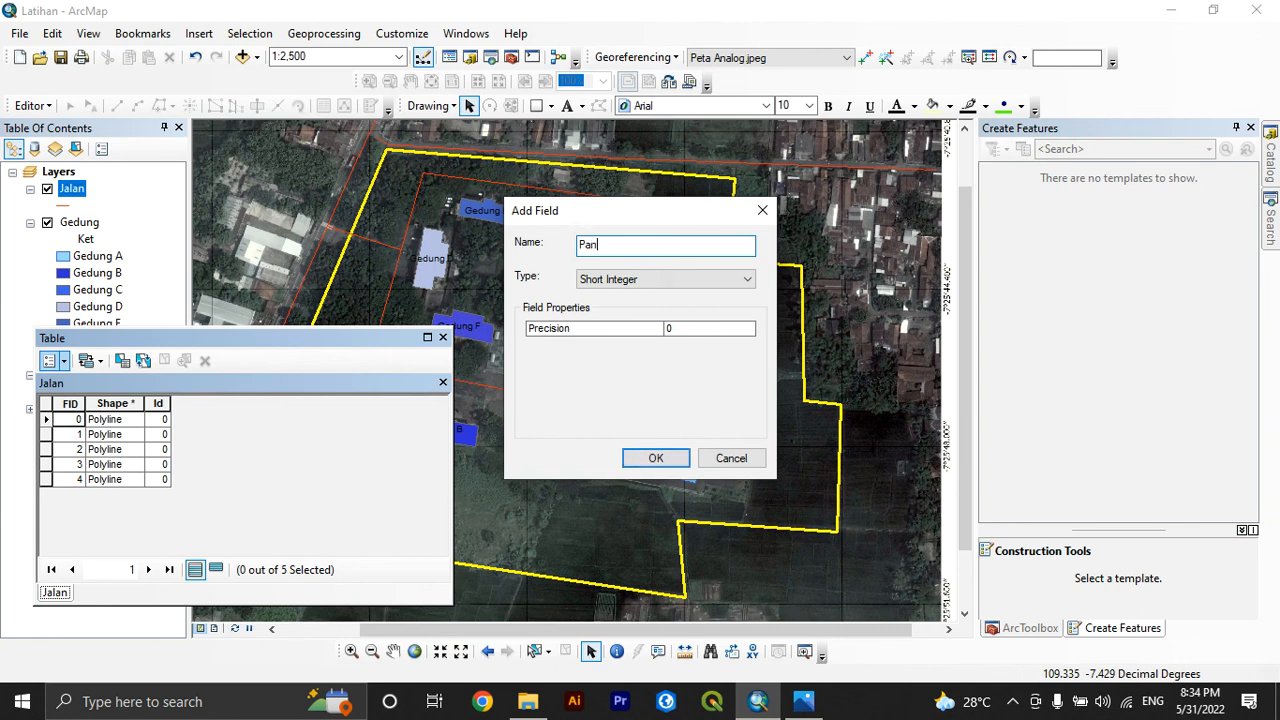
{"action": "left_click", "coordinate": [630, 280]}
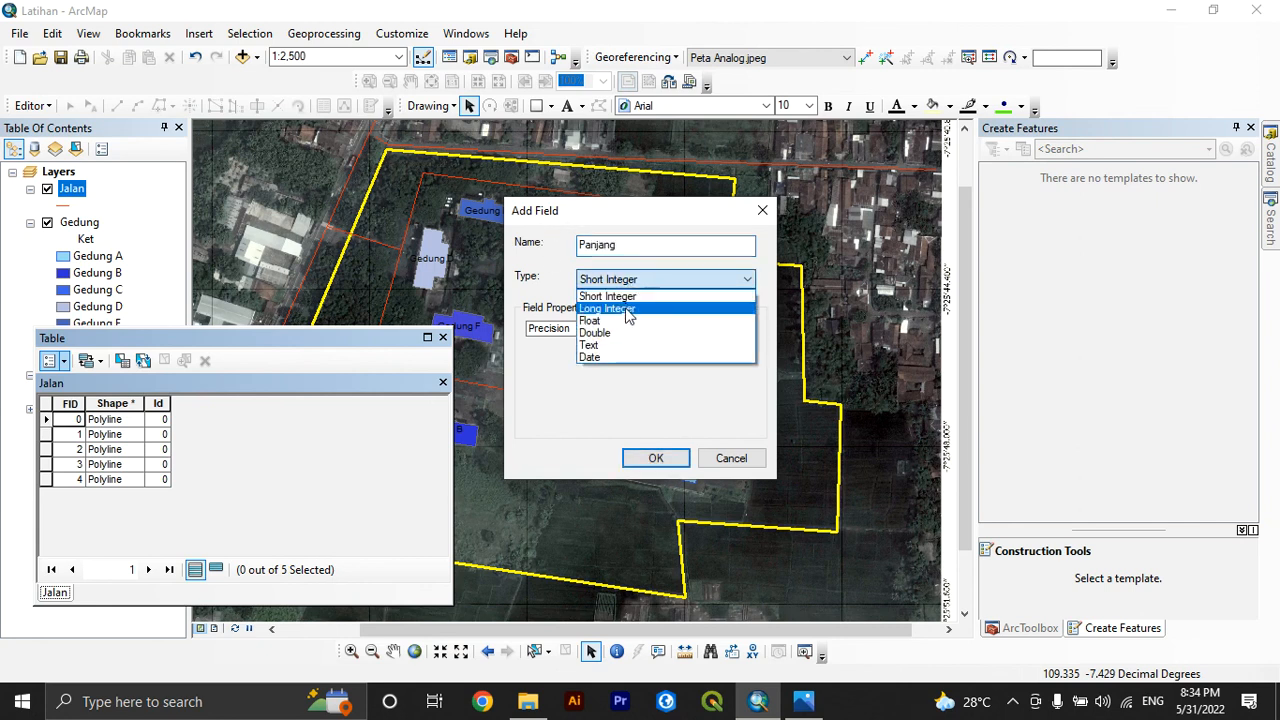
{"action": "left_click", "coordinate": [614, 331]}
{"action": "left_click", "coordinate": [656, 458]}
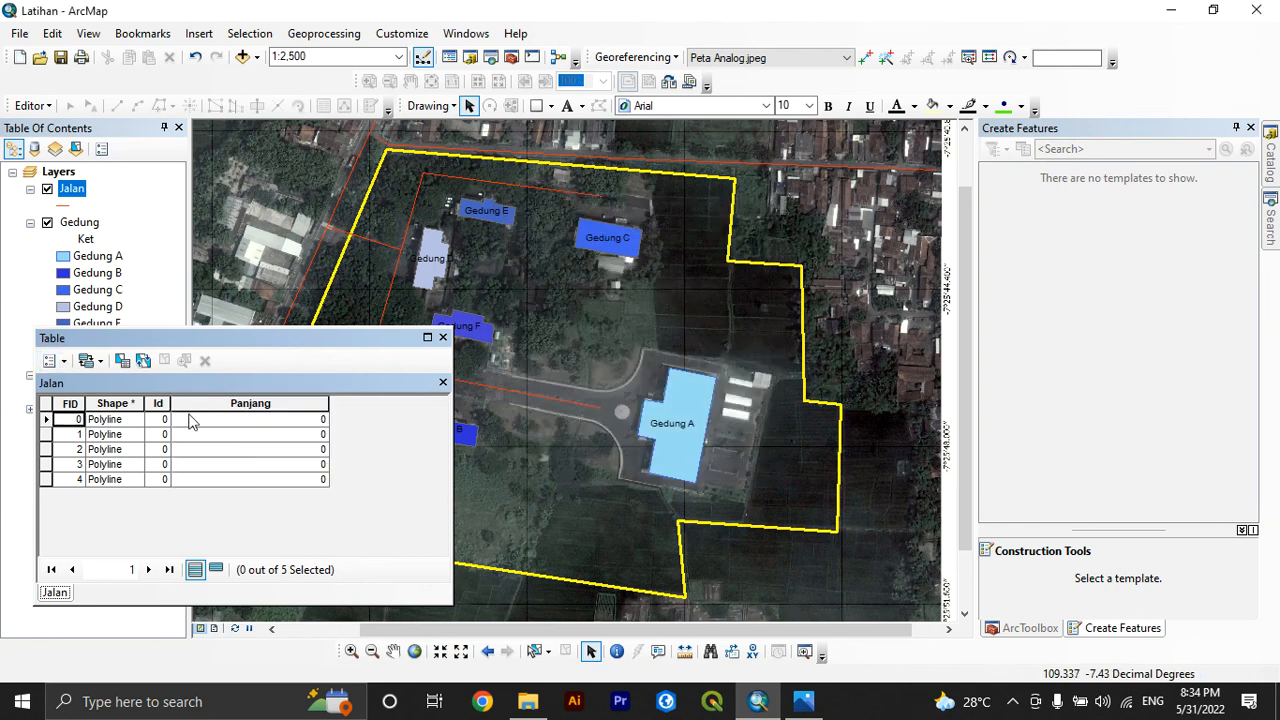
Calculate the Panjang column as length in meters using the data source's coordinate system, WGS 1984 UTM Zone 49S
{"action": "right_click", "coordinate": [228, 403]}
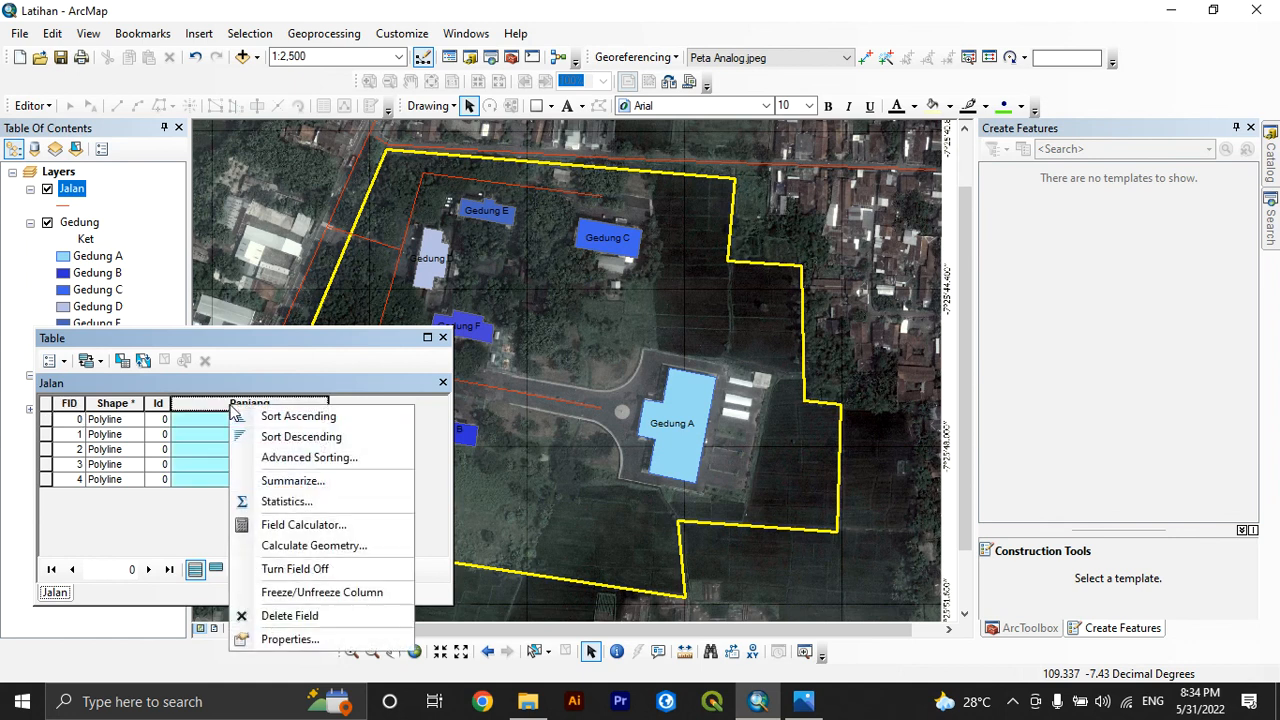
{"action": "left_click", "coordinate": [310, 546]}
{"action": "left_click", "coordinate": [592, 392]}
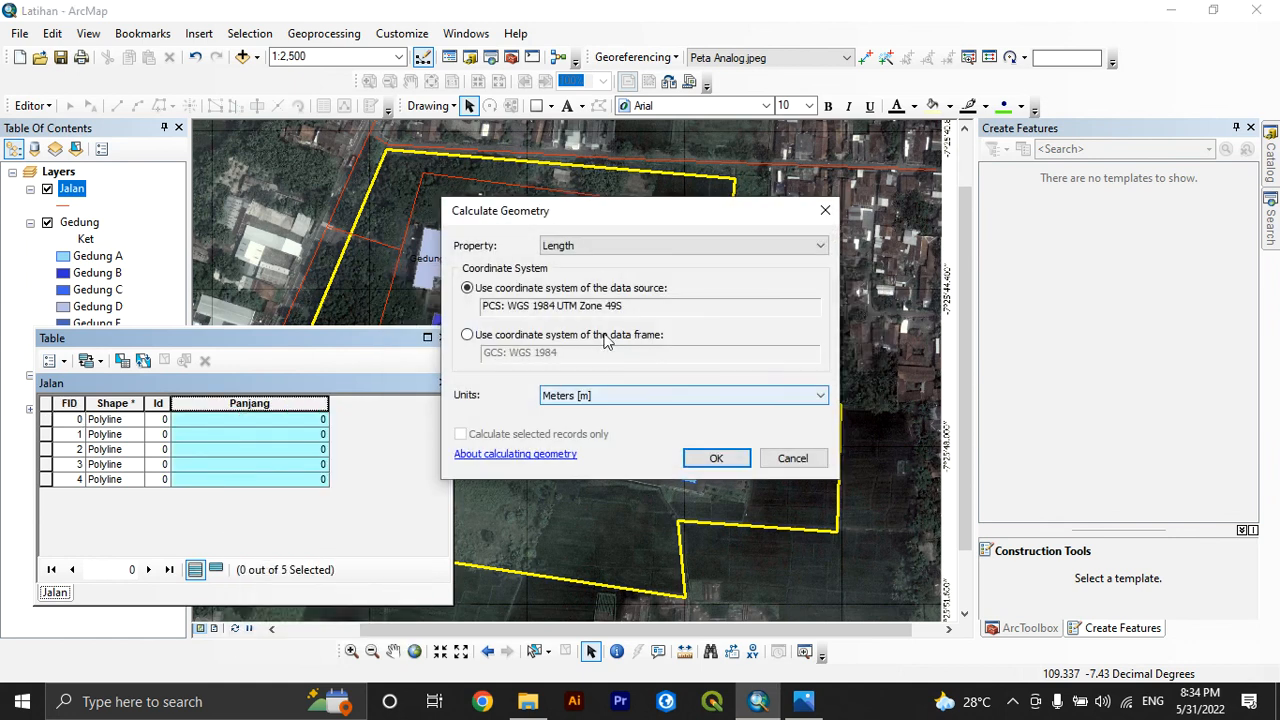
{"action": "left_click", "coordinate": [730, 459]}
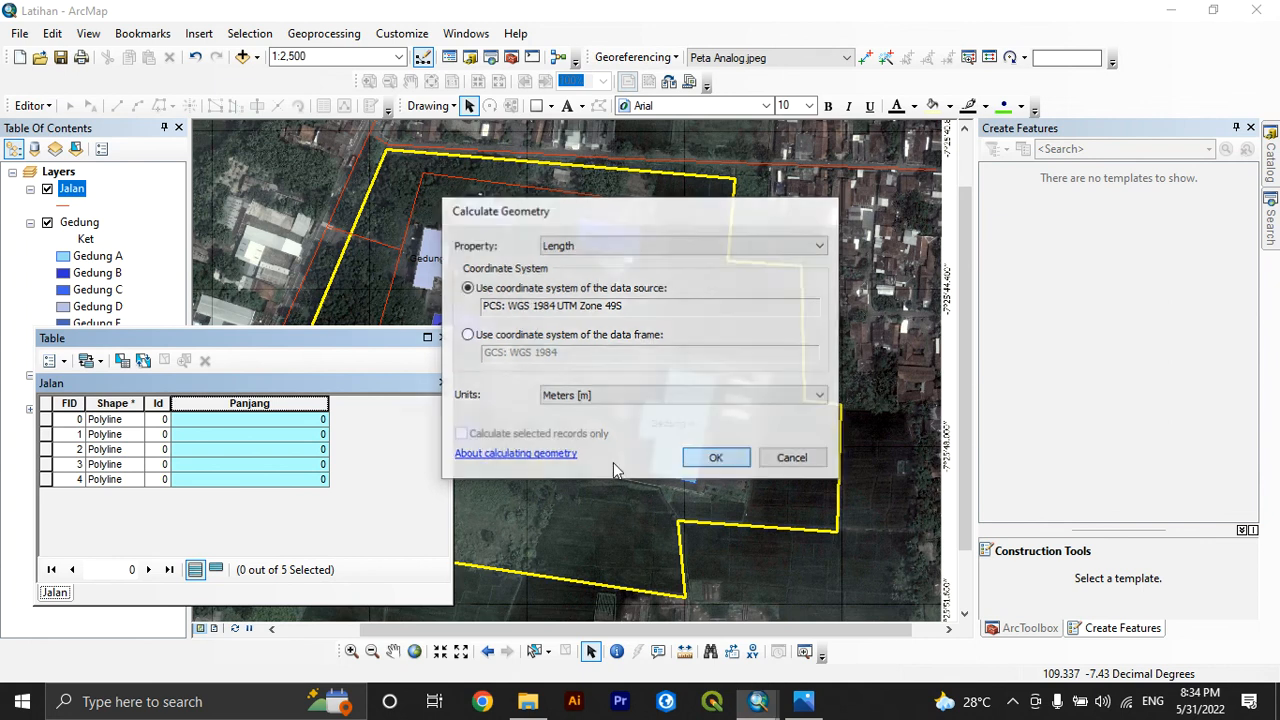